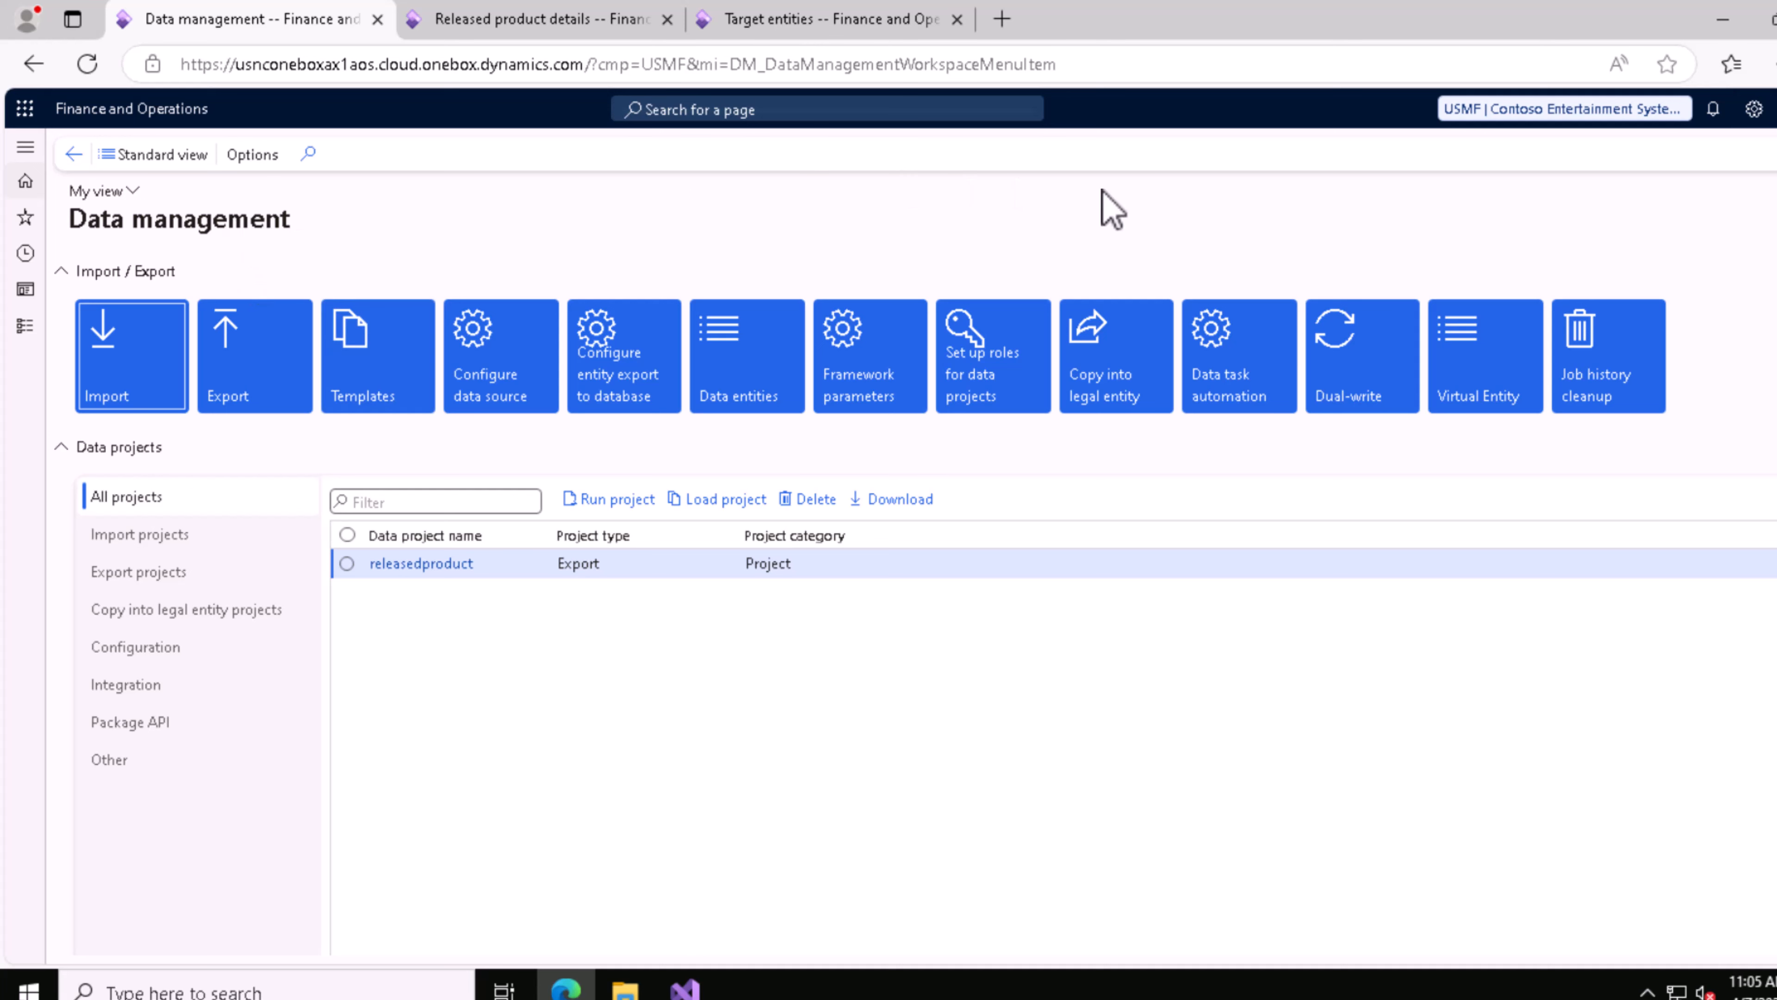
left_click(125, 388)
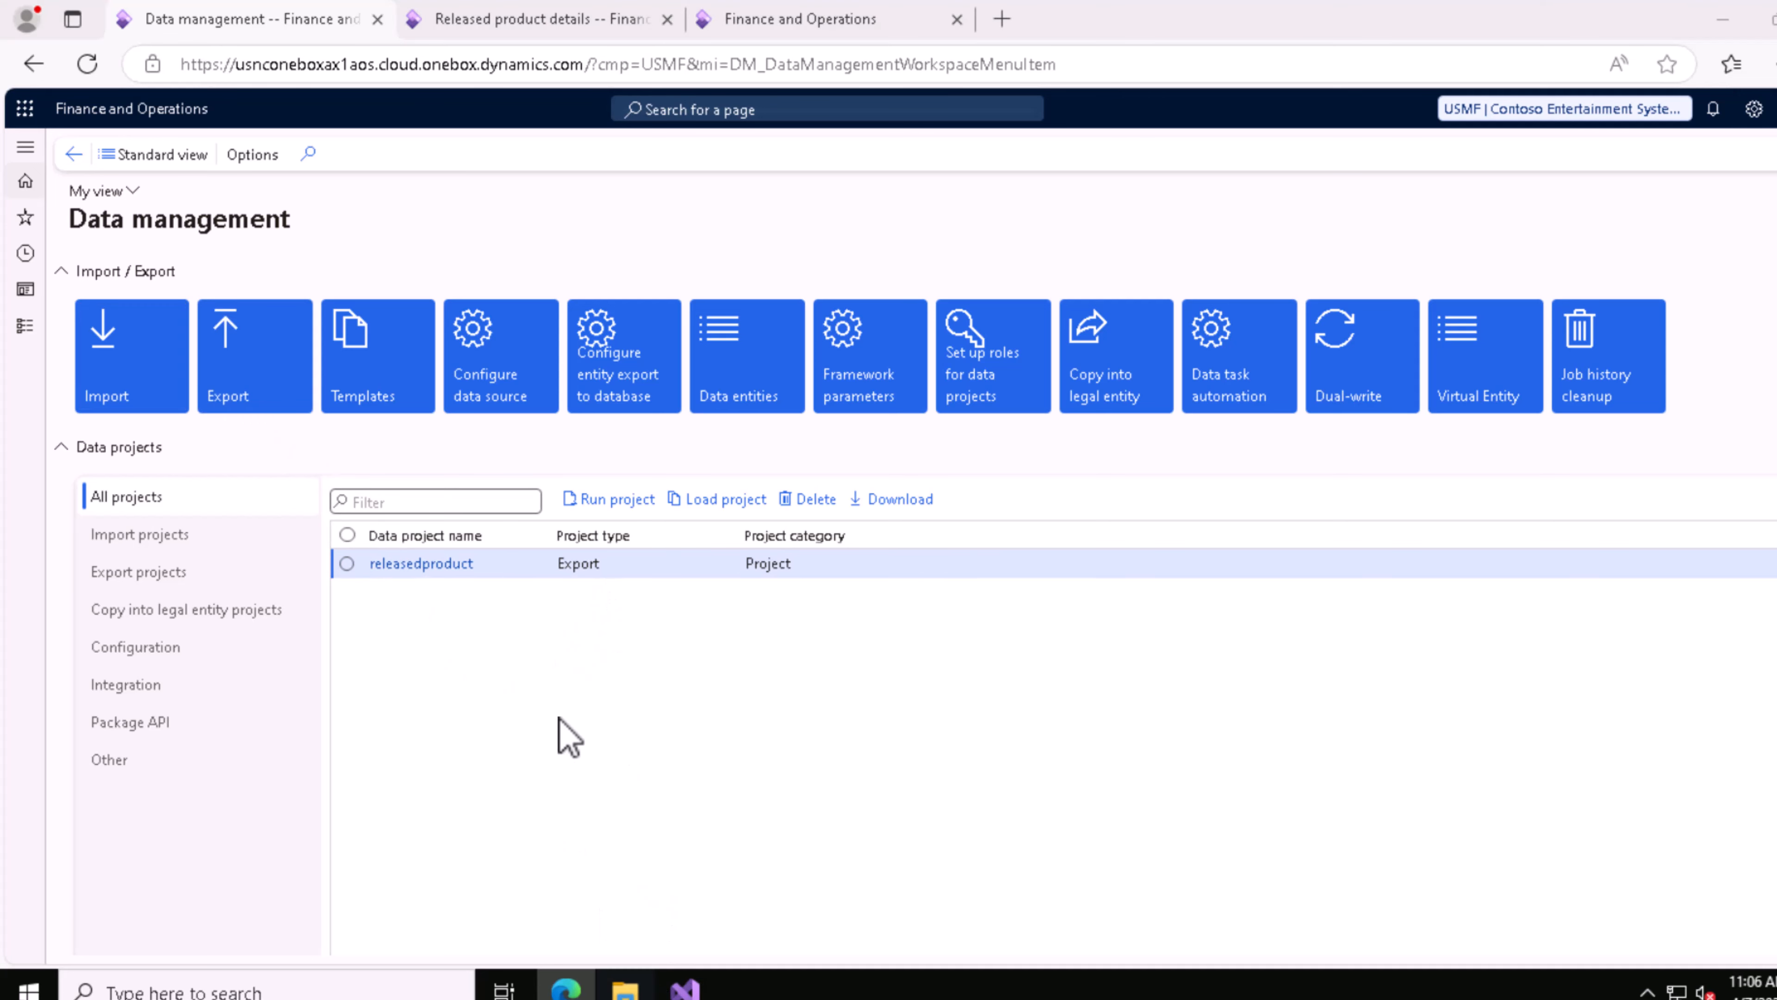
Step: Switch to File Explorer and widen the Name column of the Downloads folder to show the full CSV file names
left_click(625, 990)
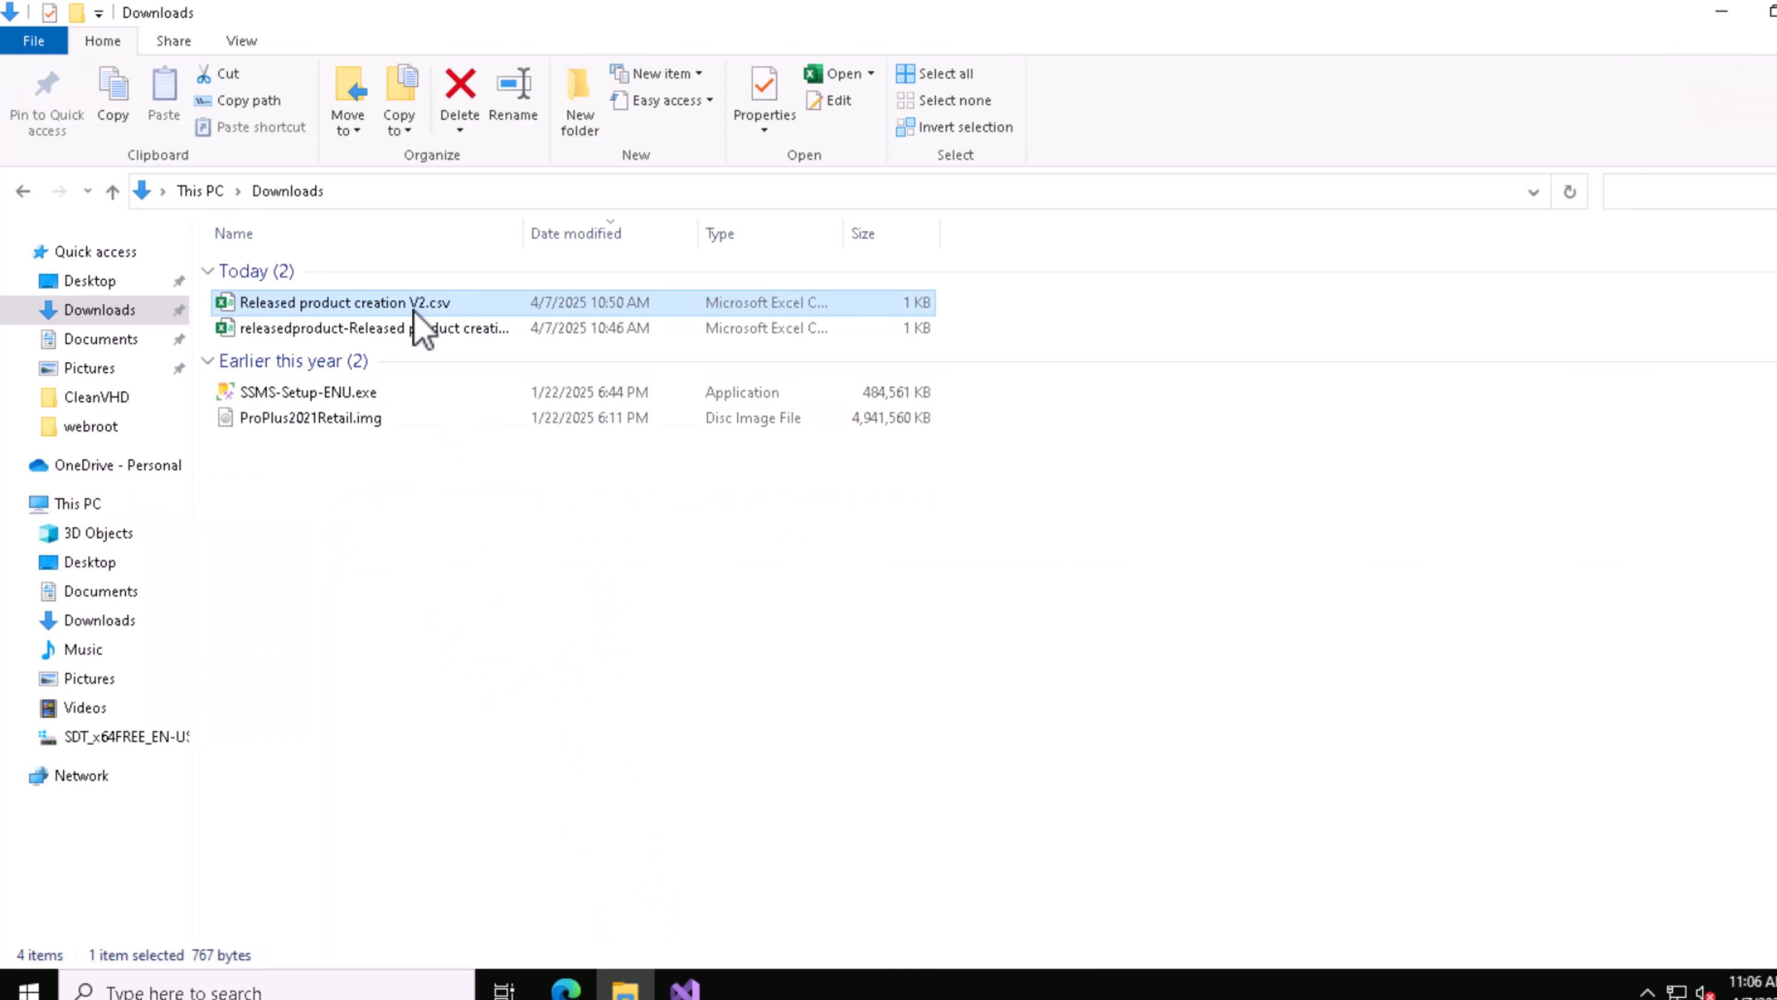
left_click(447, 335)
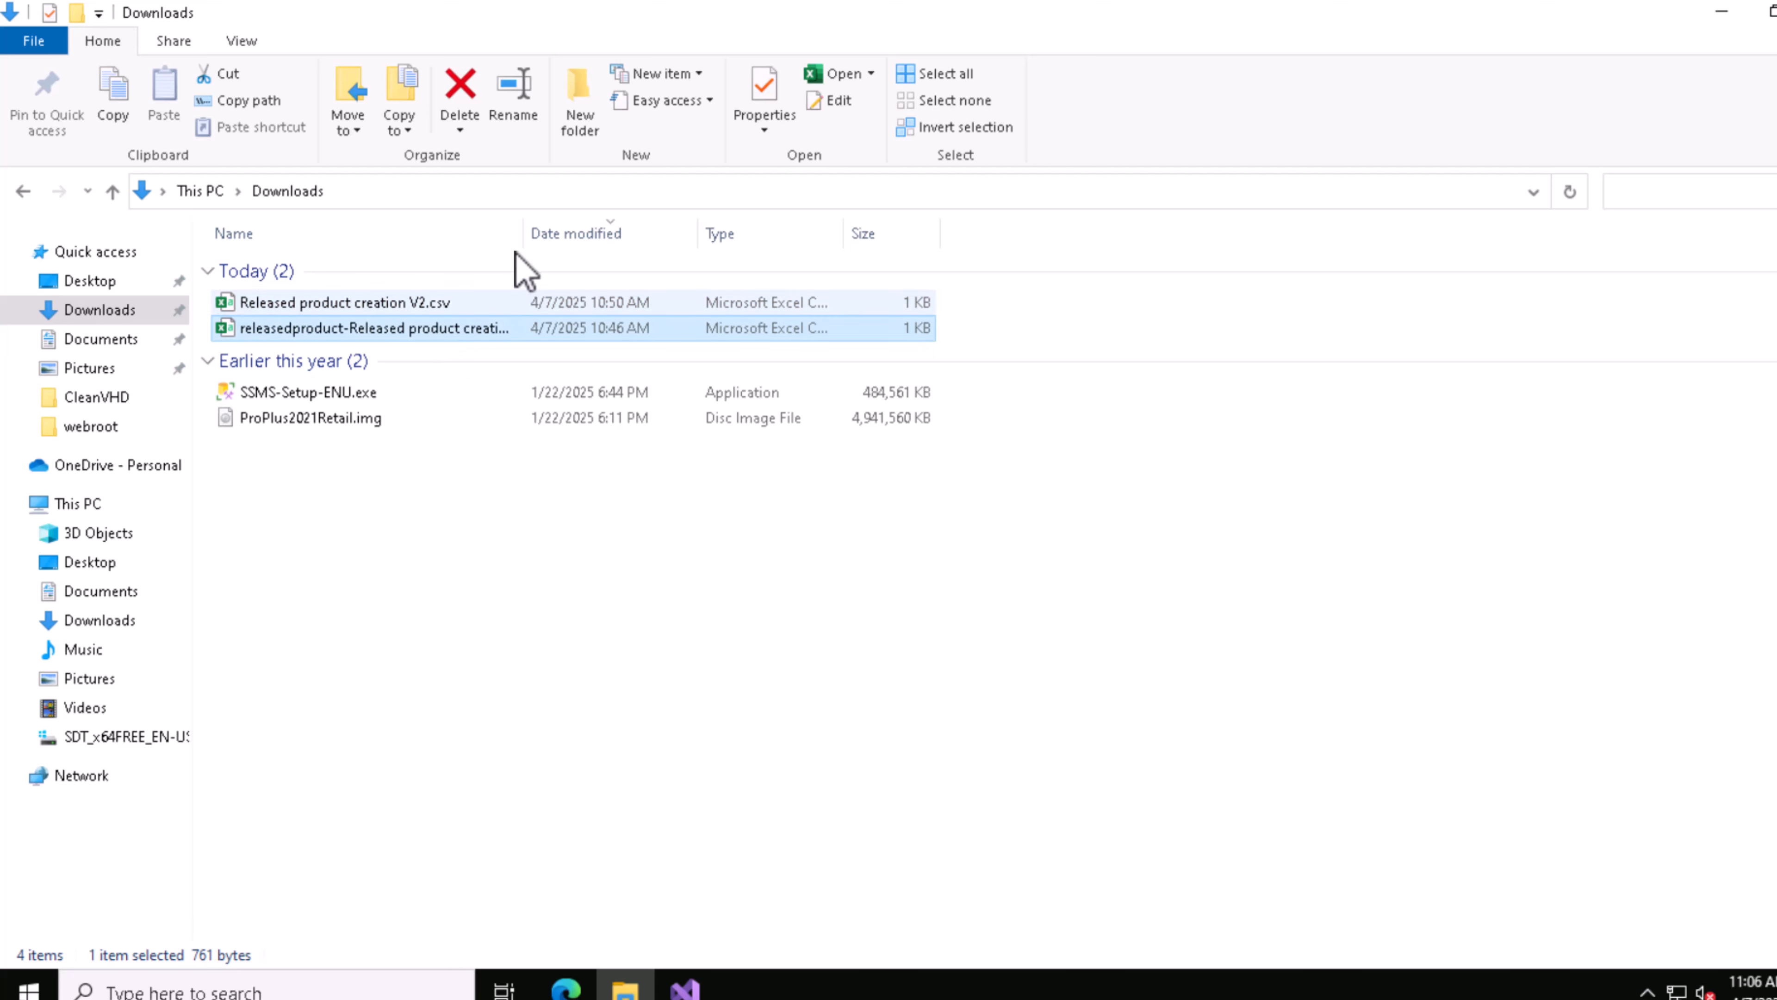
left_click_drag(523, 234, 644, 235)
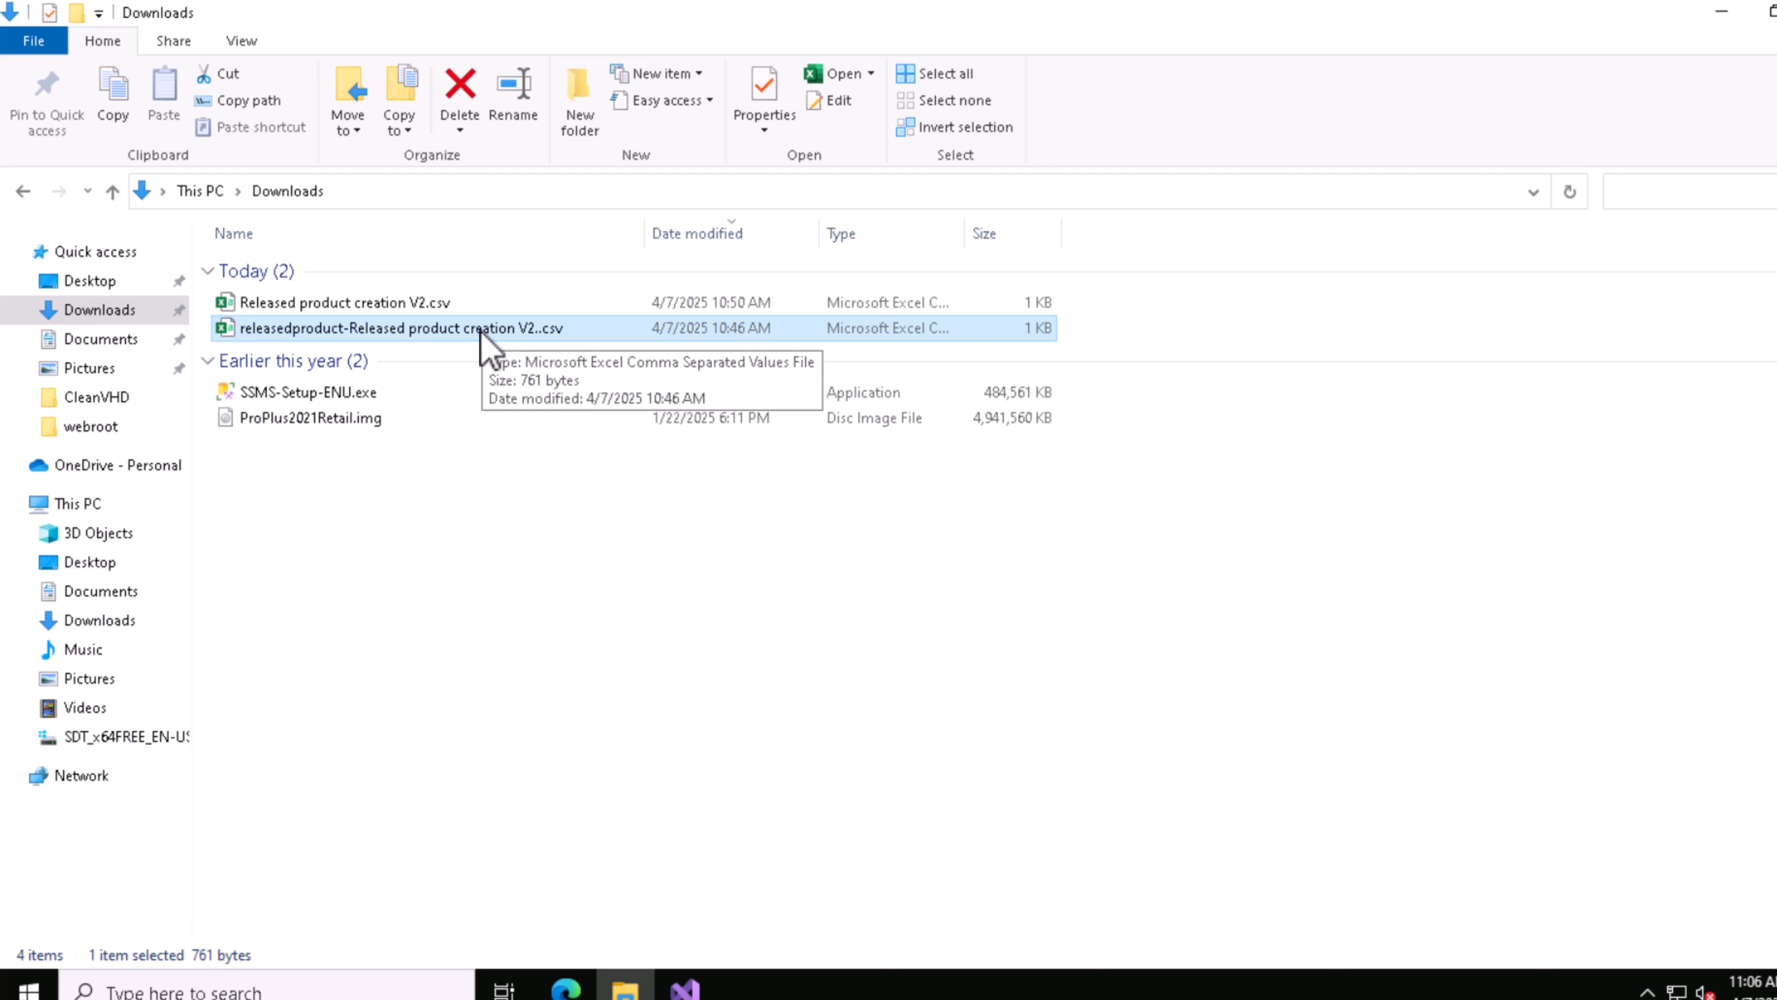
left_click(396, 305)
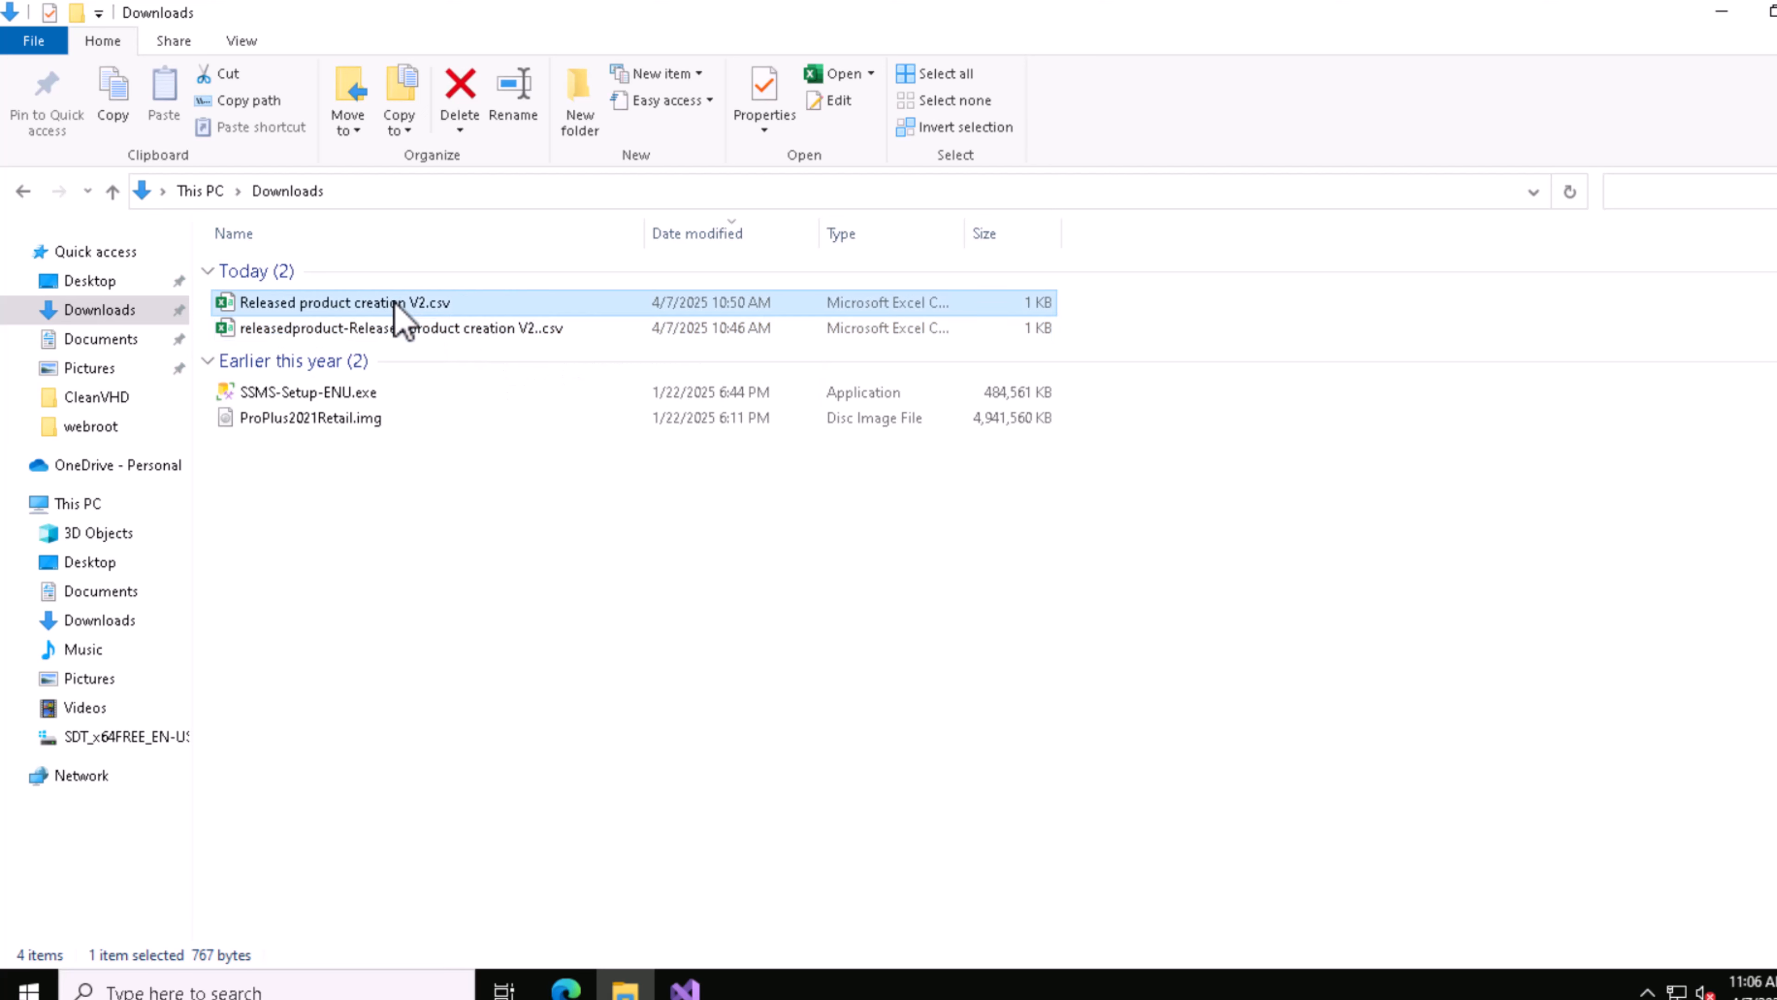
left_click(438, 327)
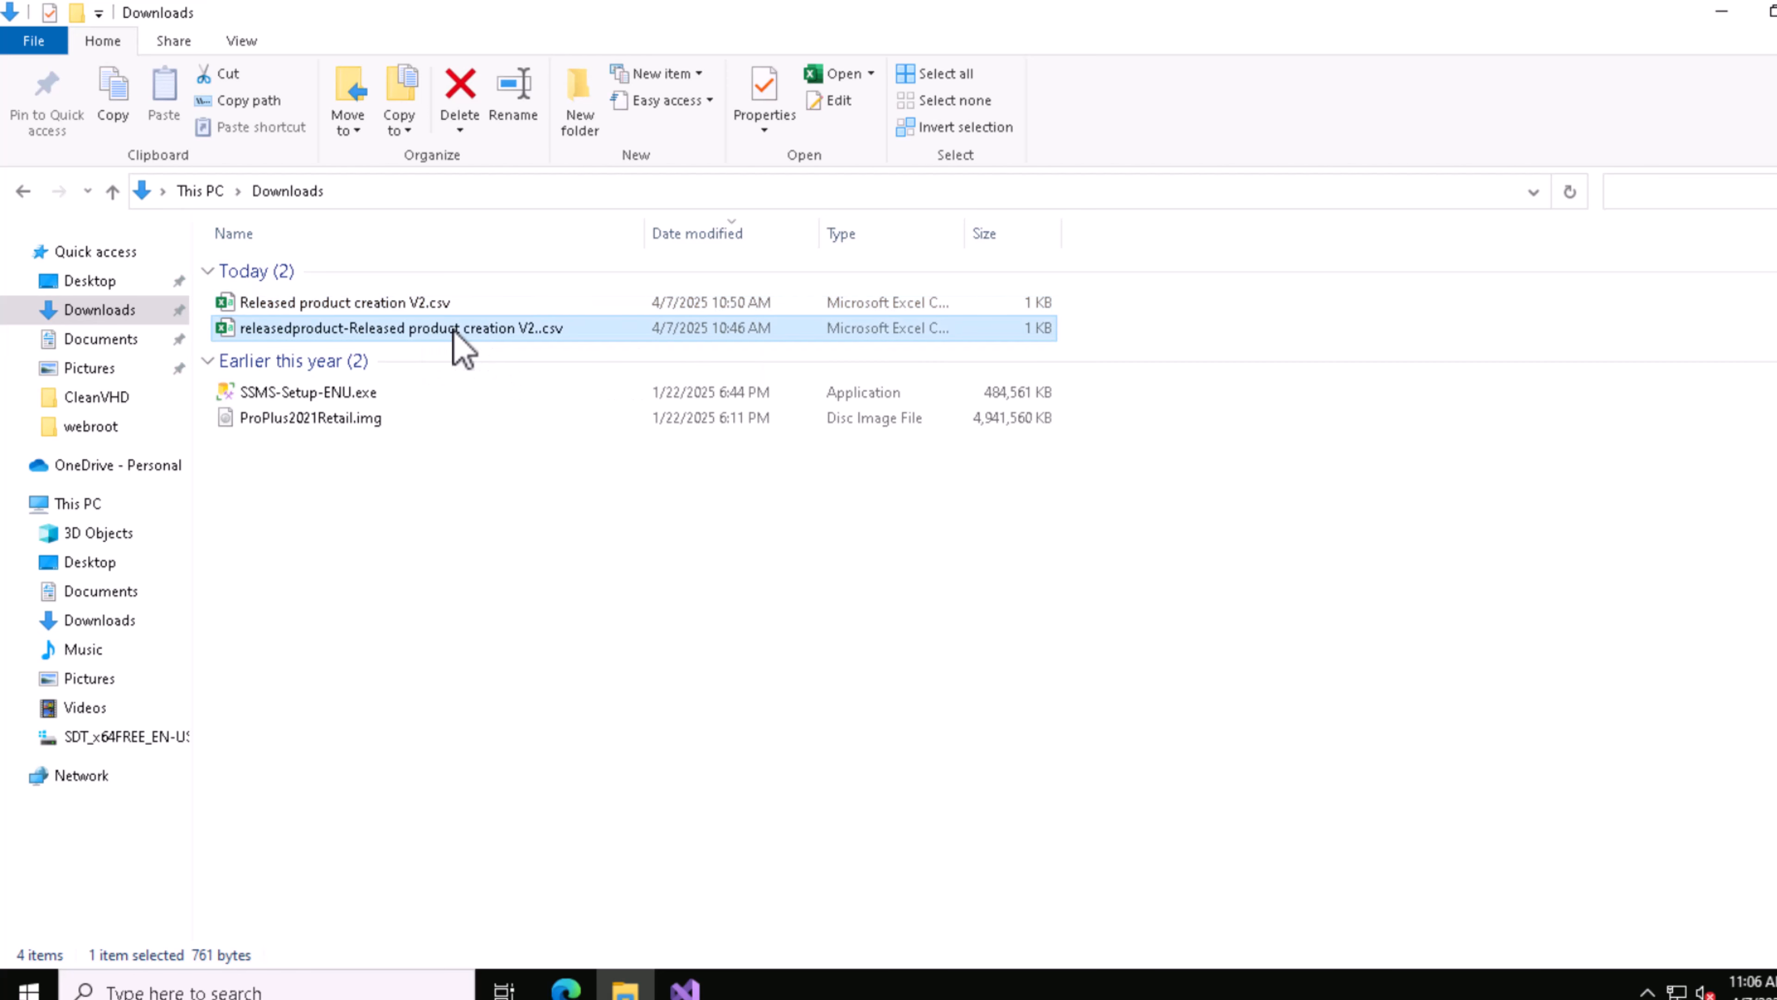
Step: Check the item number in releasedproduct-Released product creation V2..csv, close the workbook and delete that file from Downloads
double_click(454, 329)
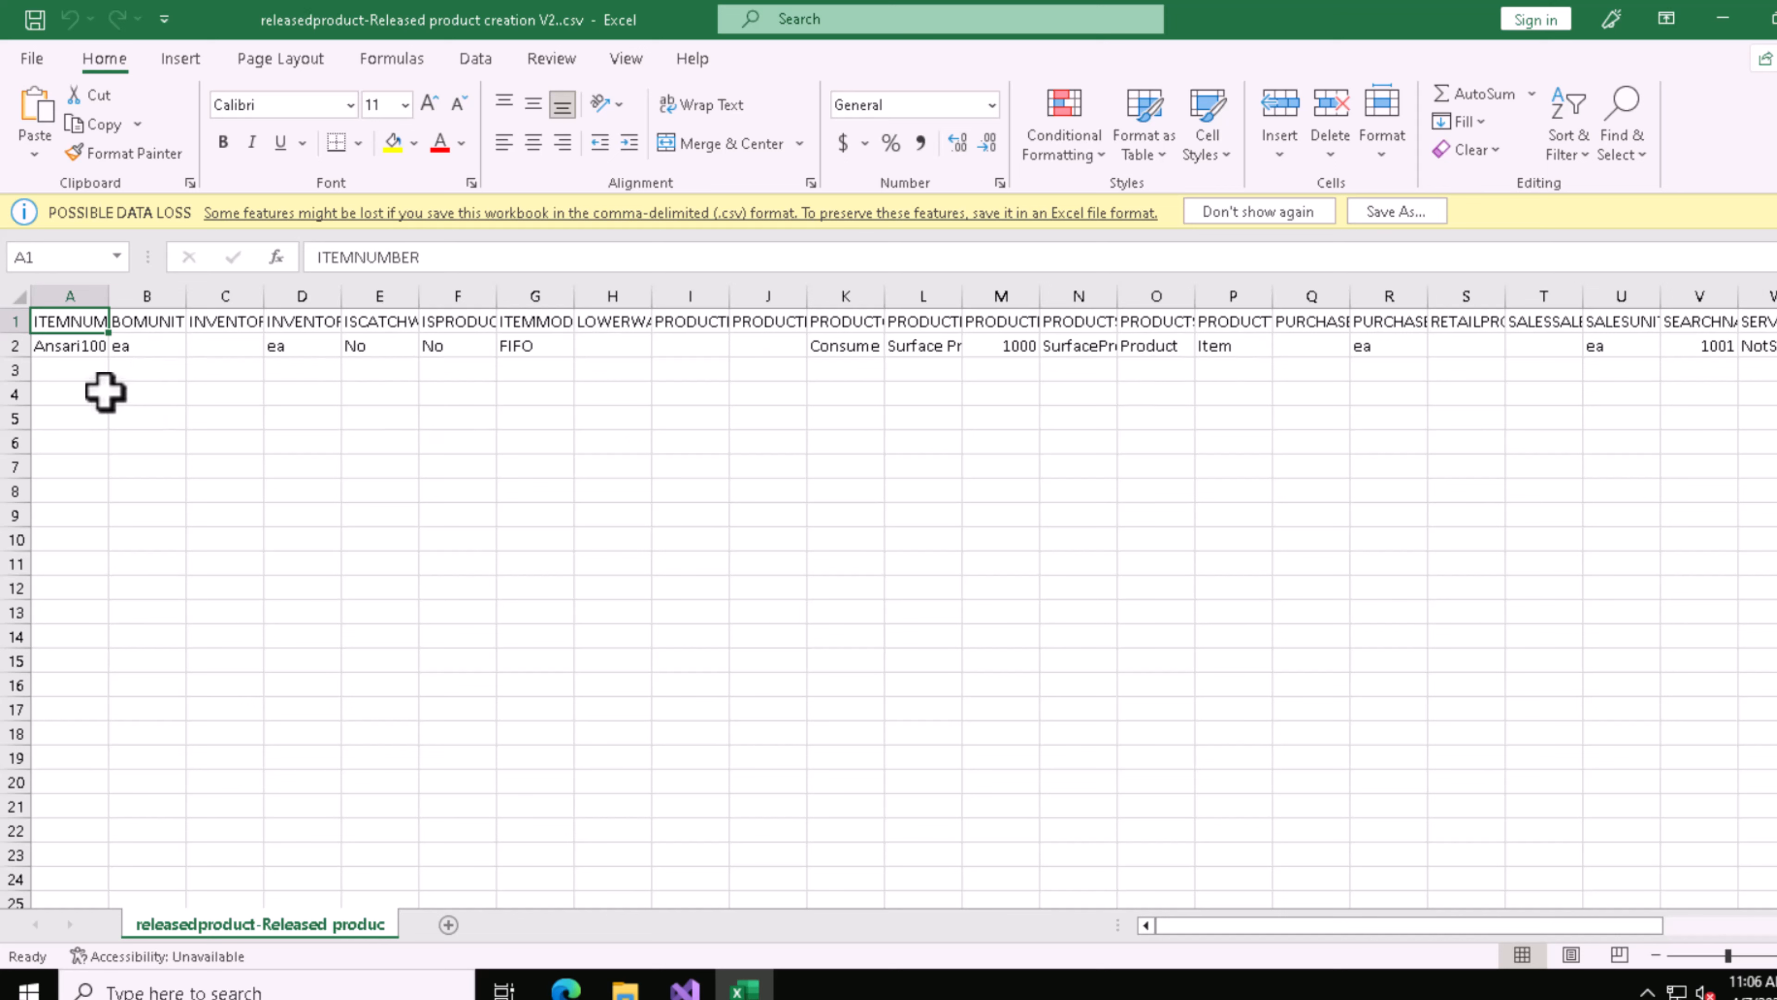
left_click(77, 352)
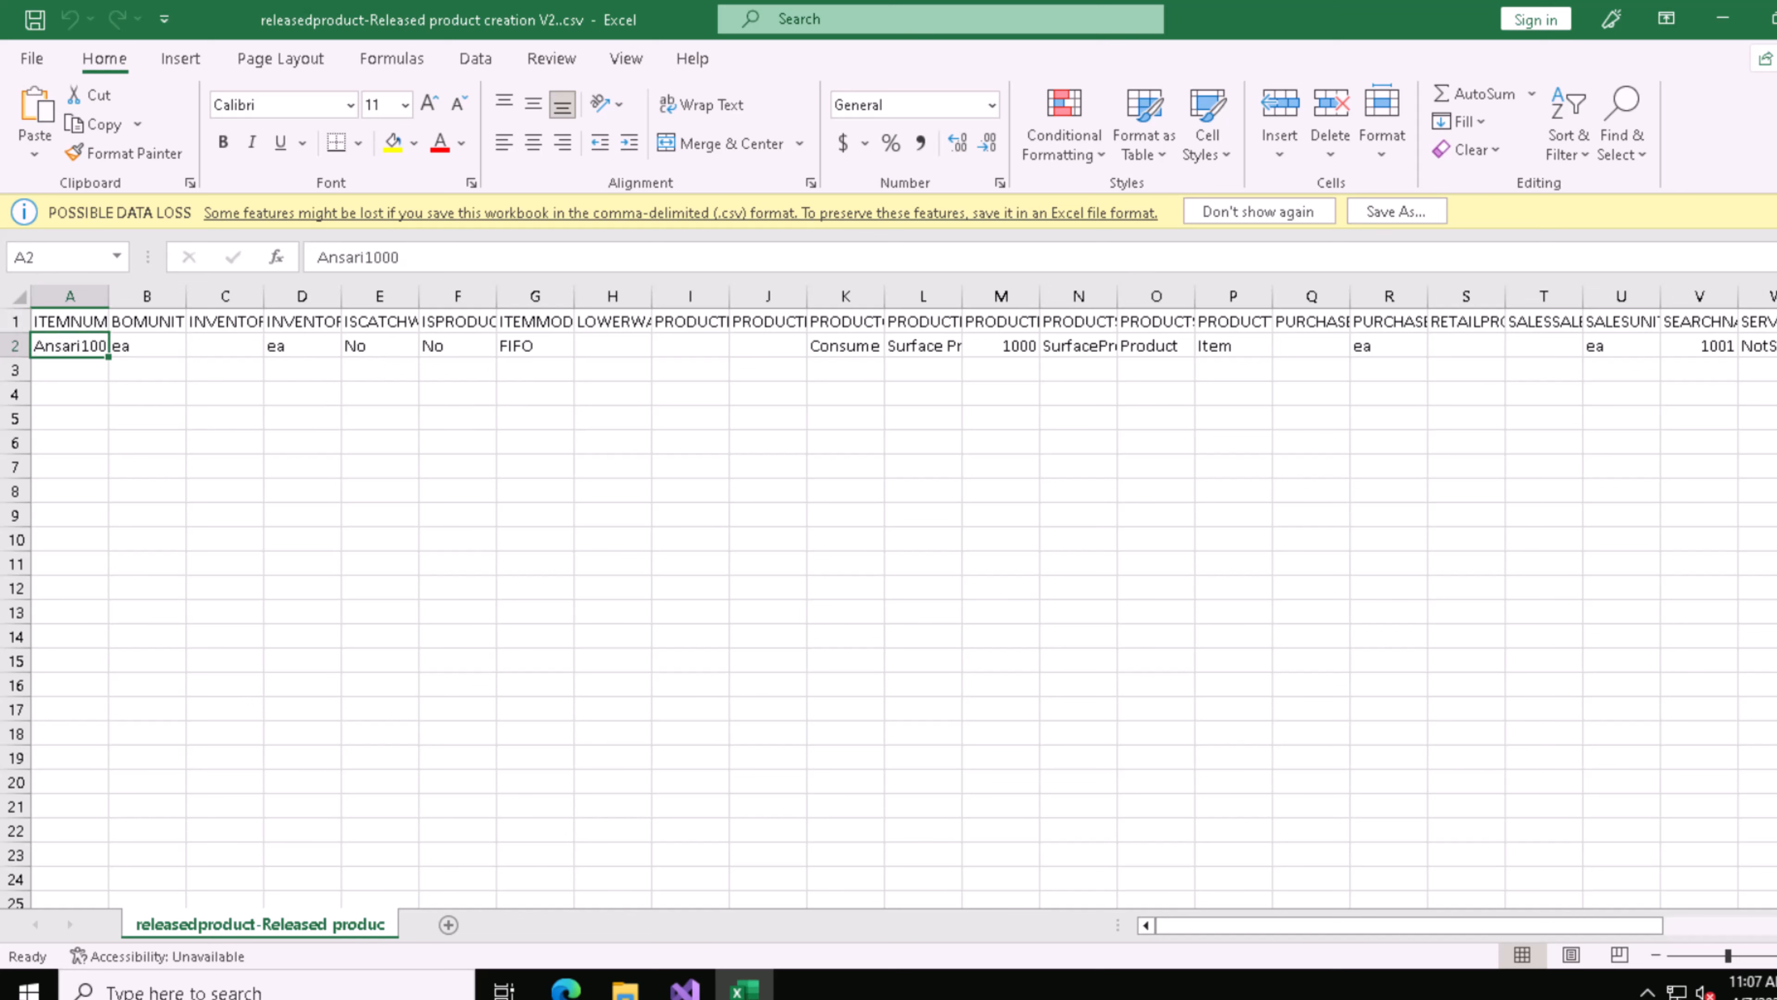
key("alt+F4")
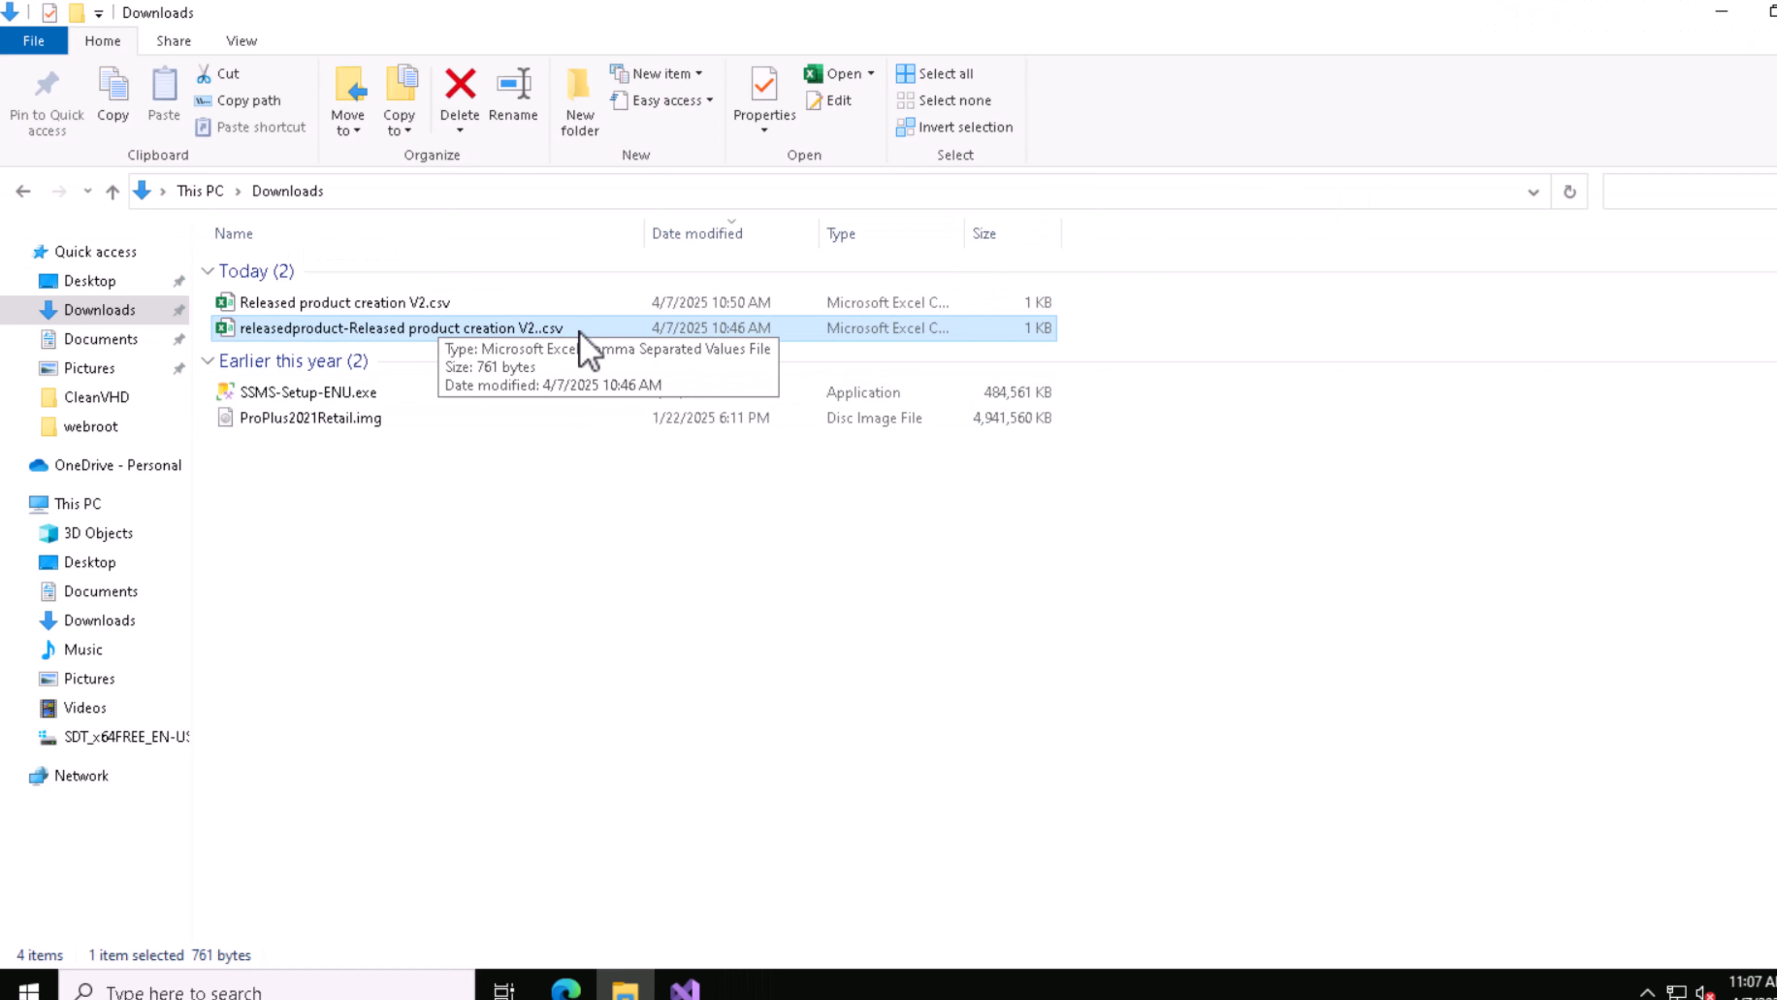
key("Delete")
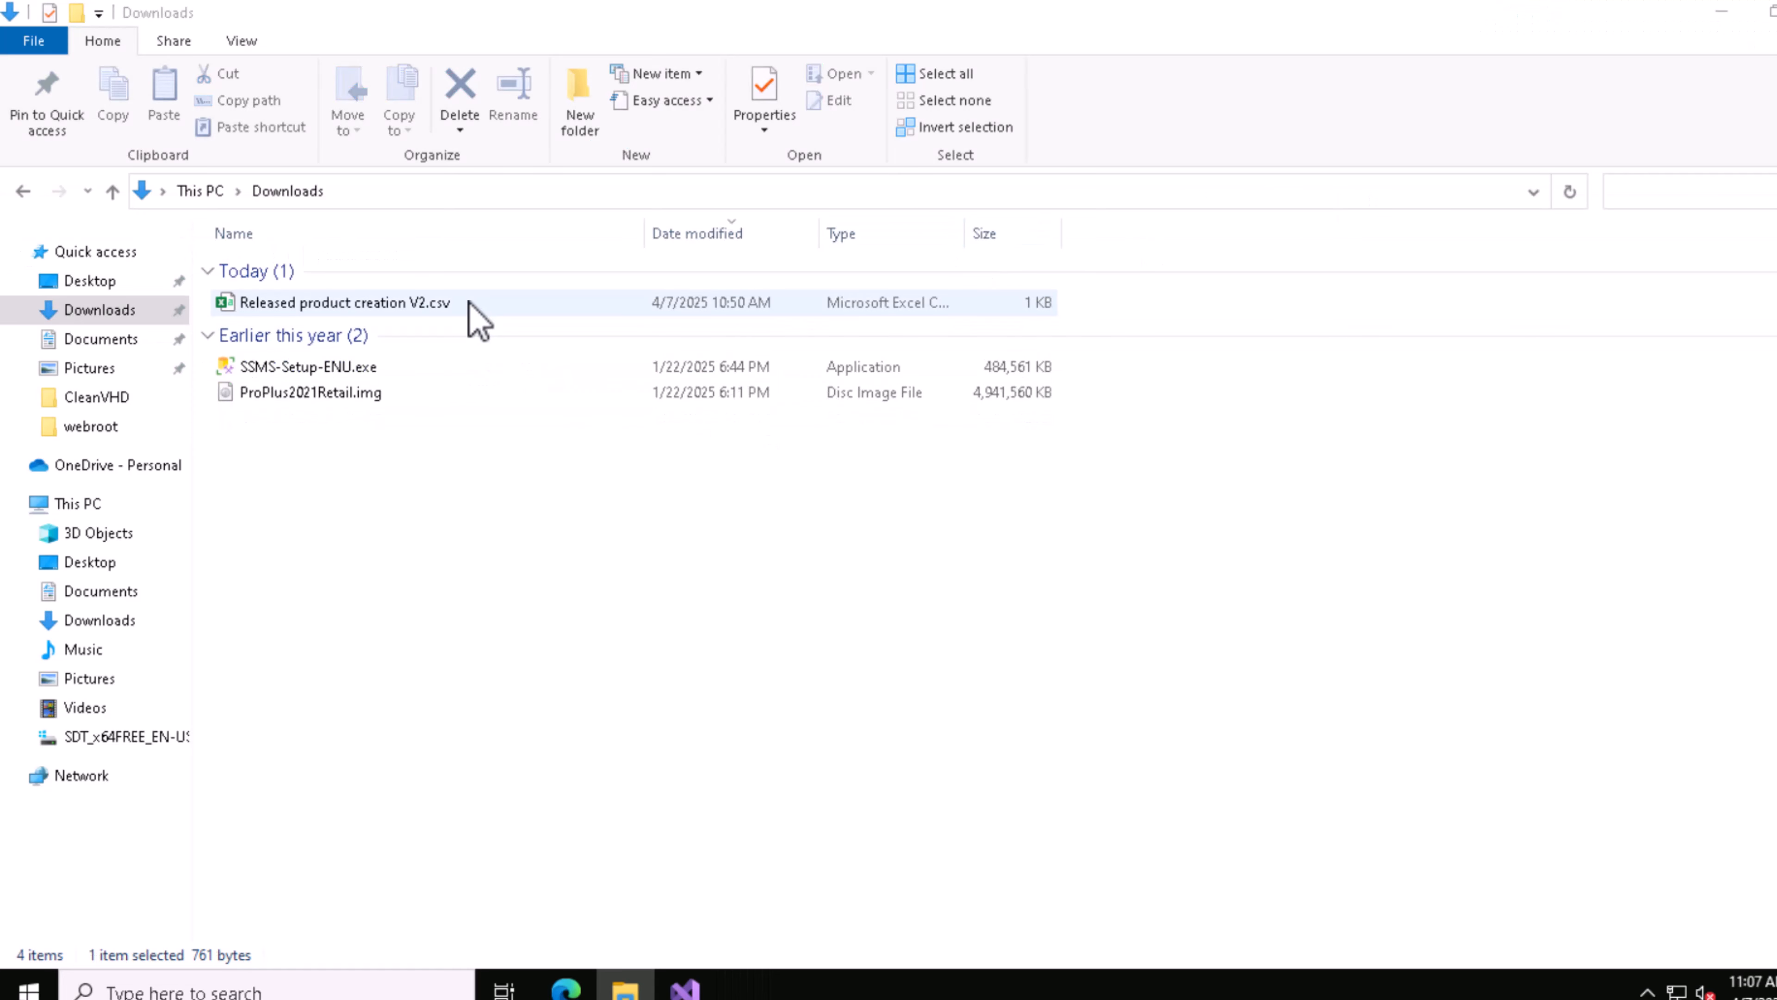
Step: Open Released product creation V2.csv in Excel and widen the ITEMNUMBER and PRODUCTNUMBER columns to show their full contents
left_click(512, 304)
right_click(519, 322)
left_click(530, 322)
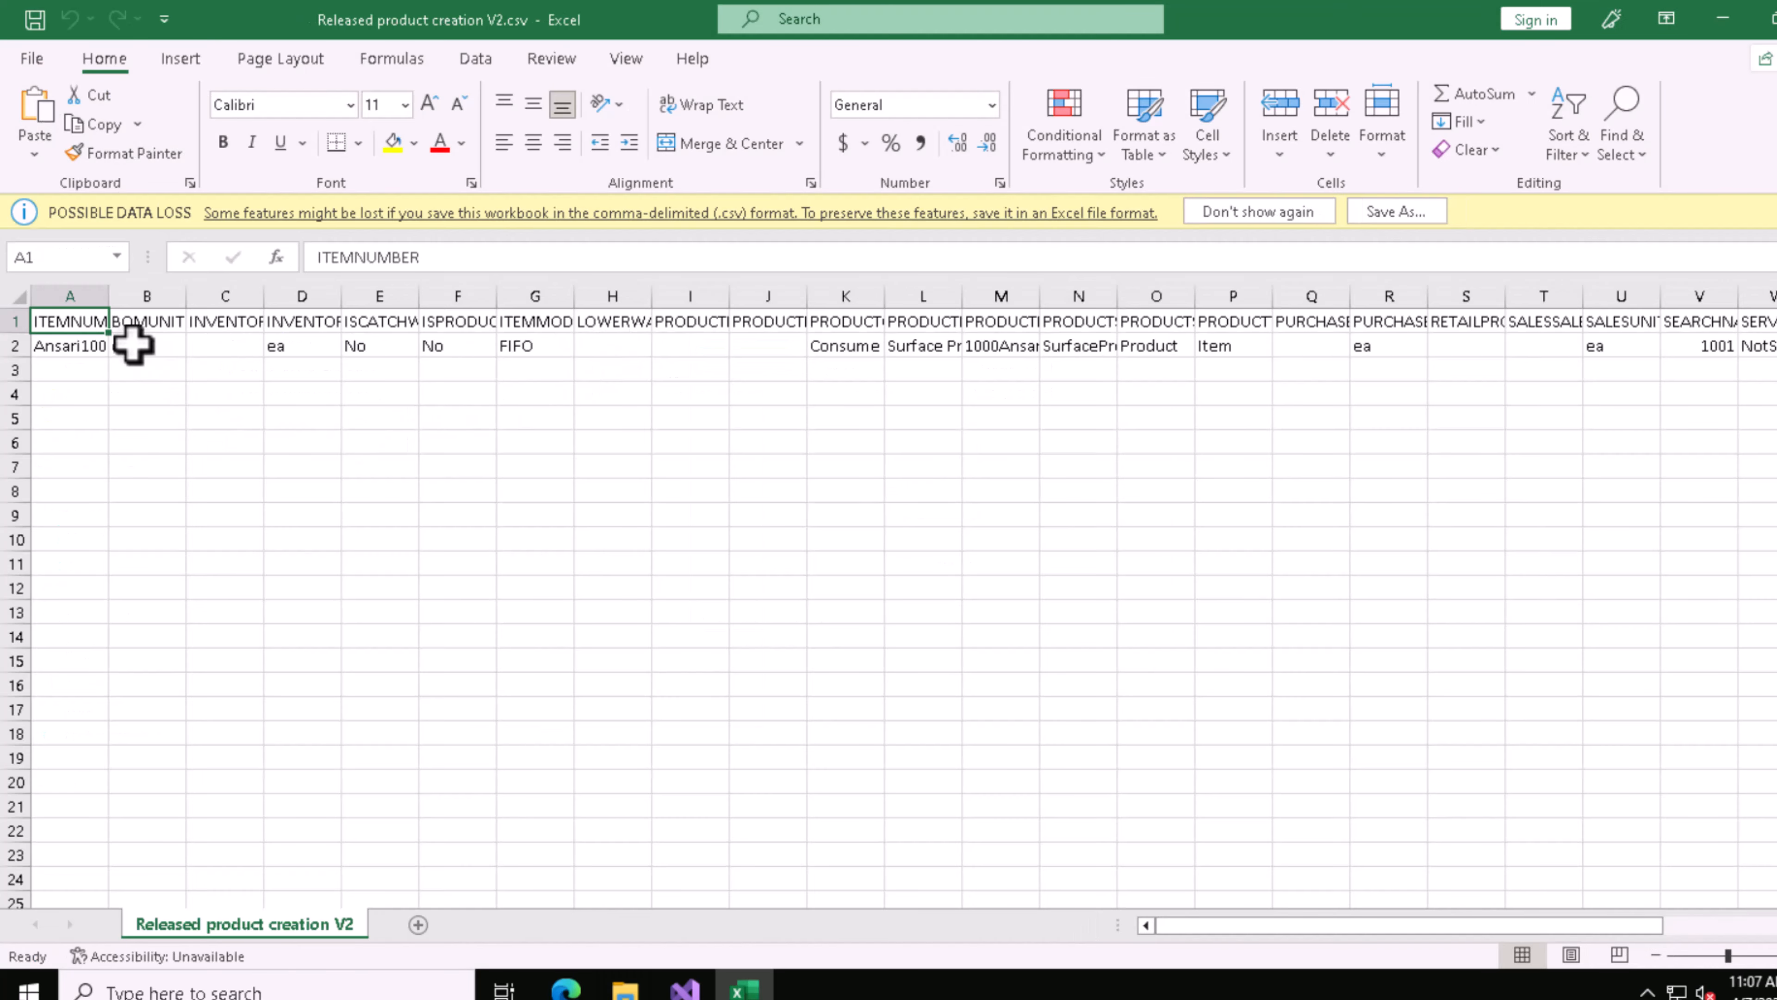
left_click_drag(108, 294, 221, 300)
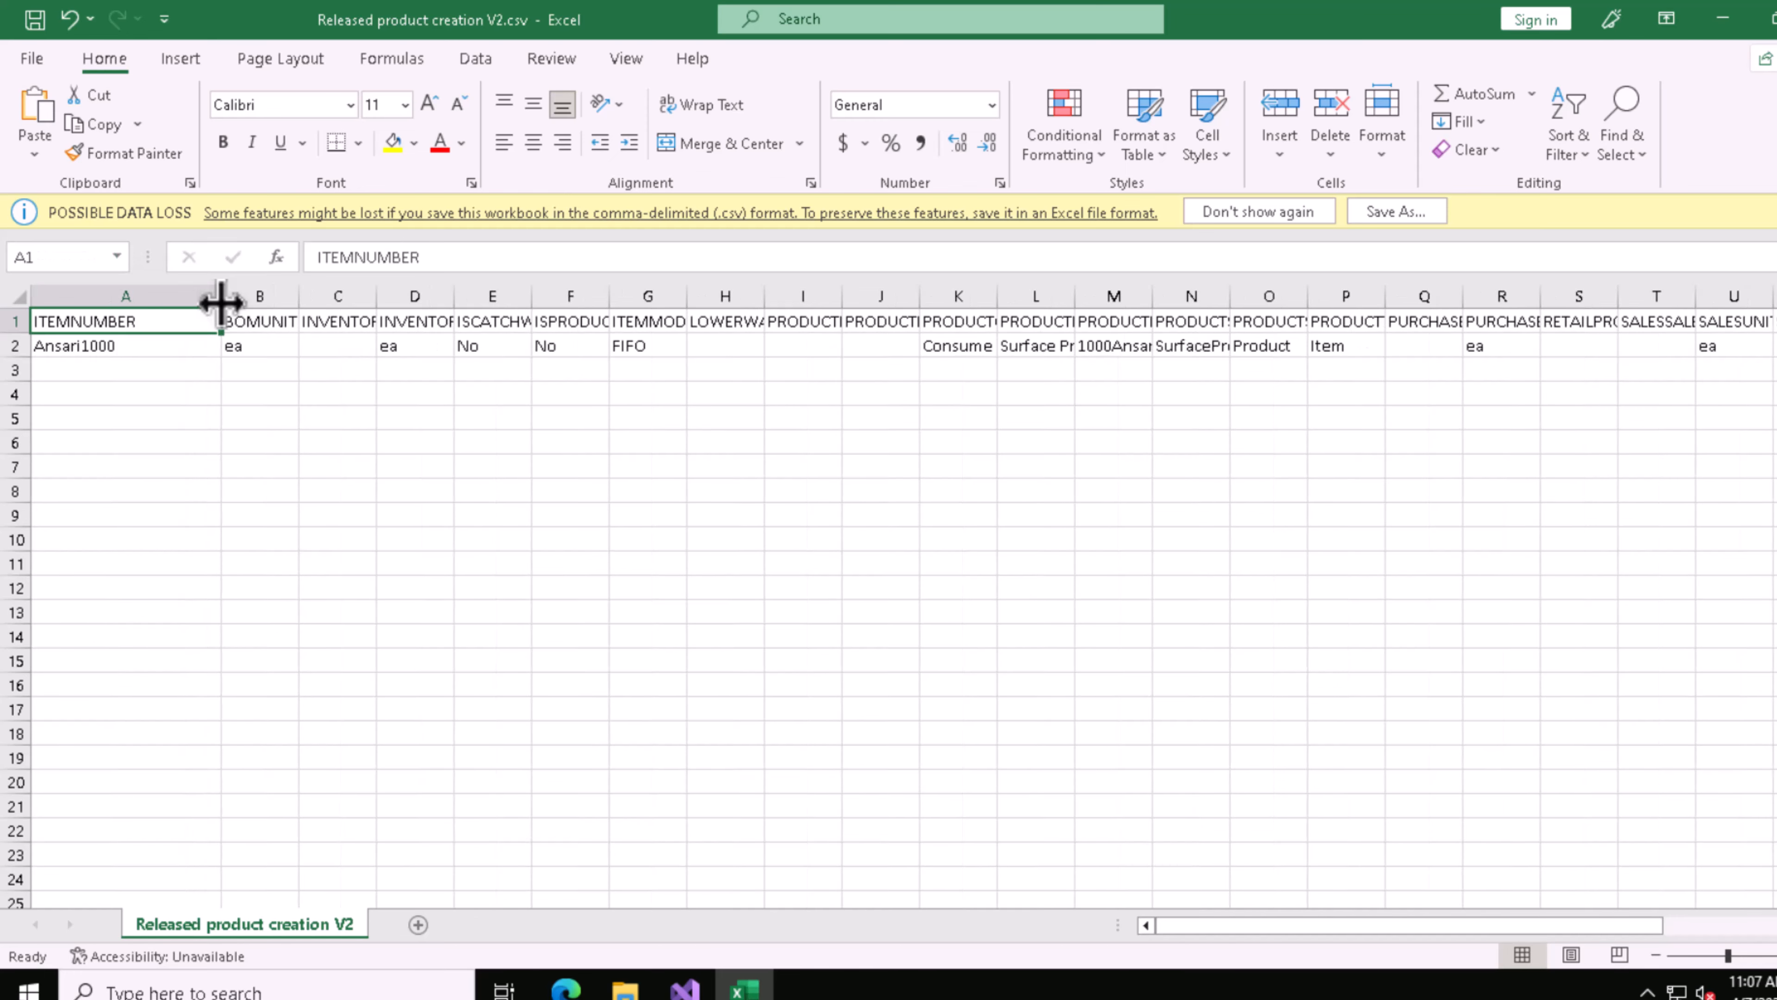
left_click(130, 350)
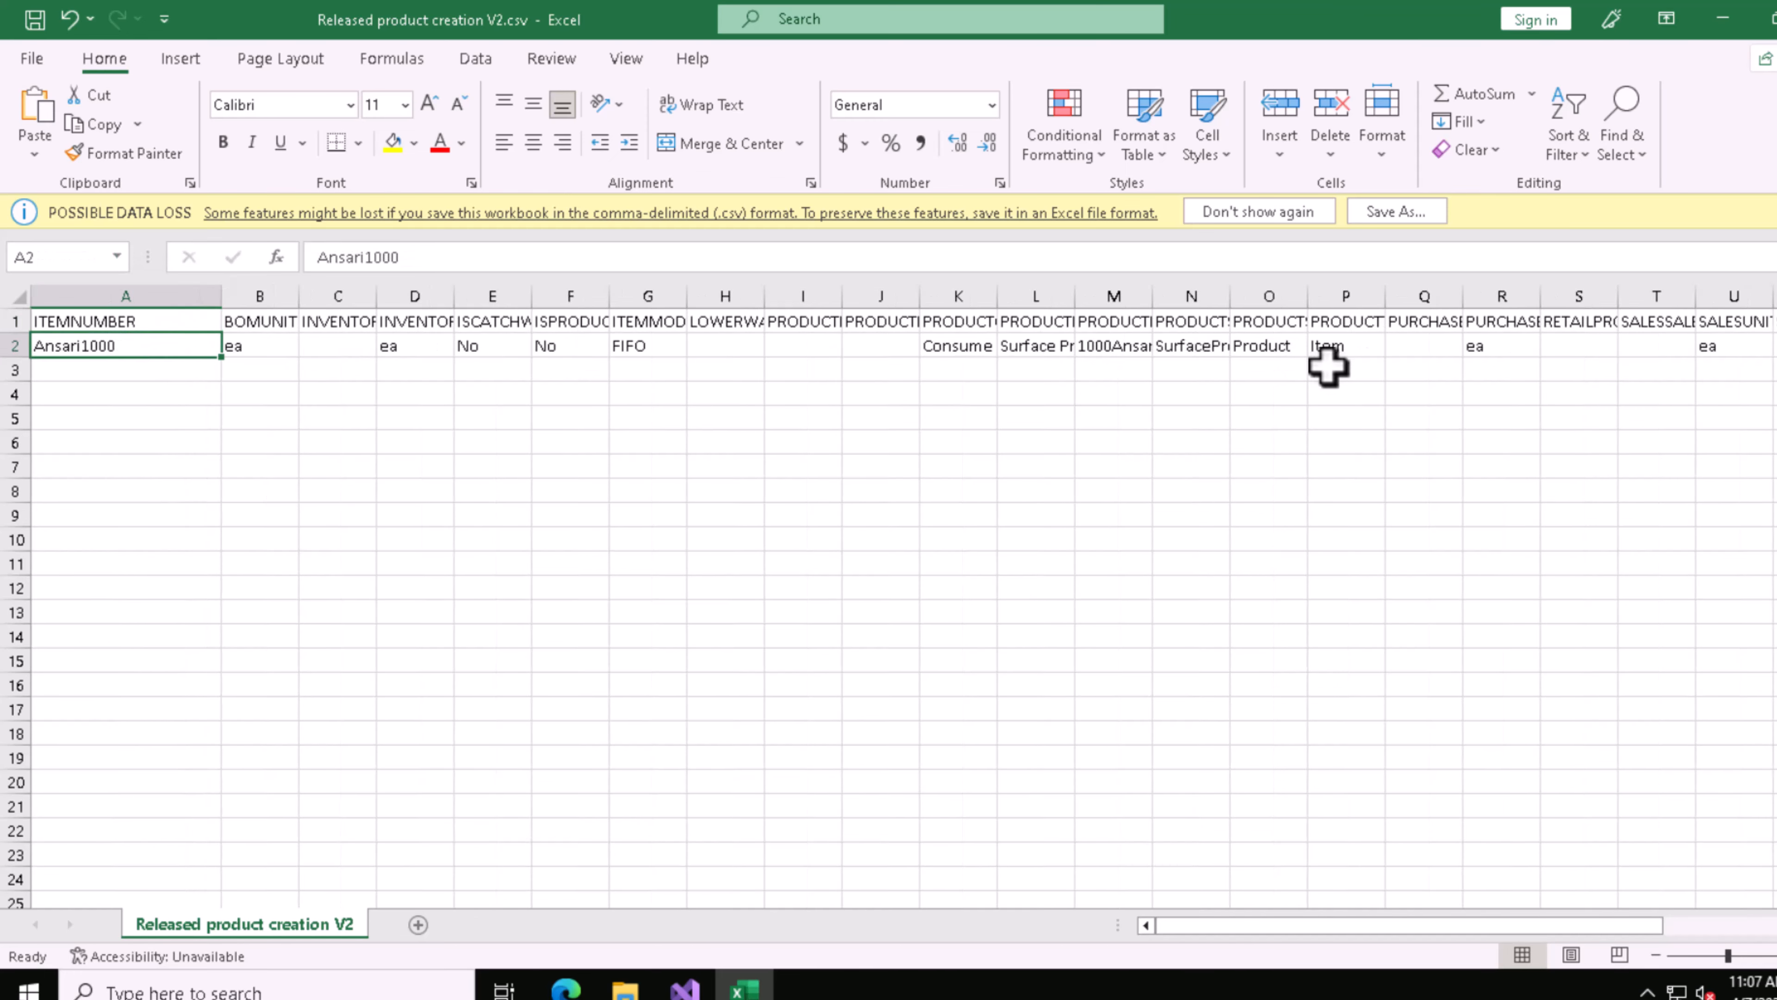
left_click_drag(1152, 306, 1245, 306)
left_click(1173, 348)
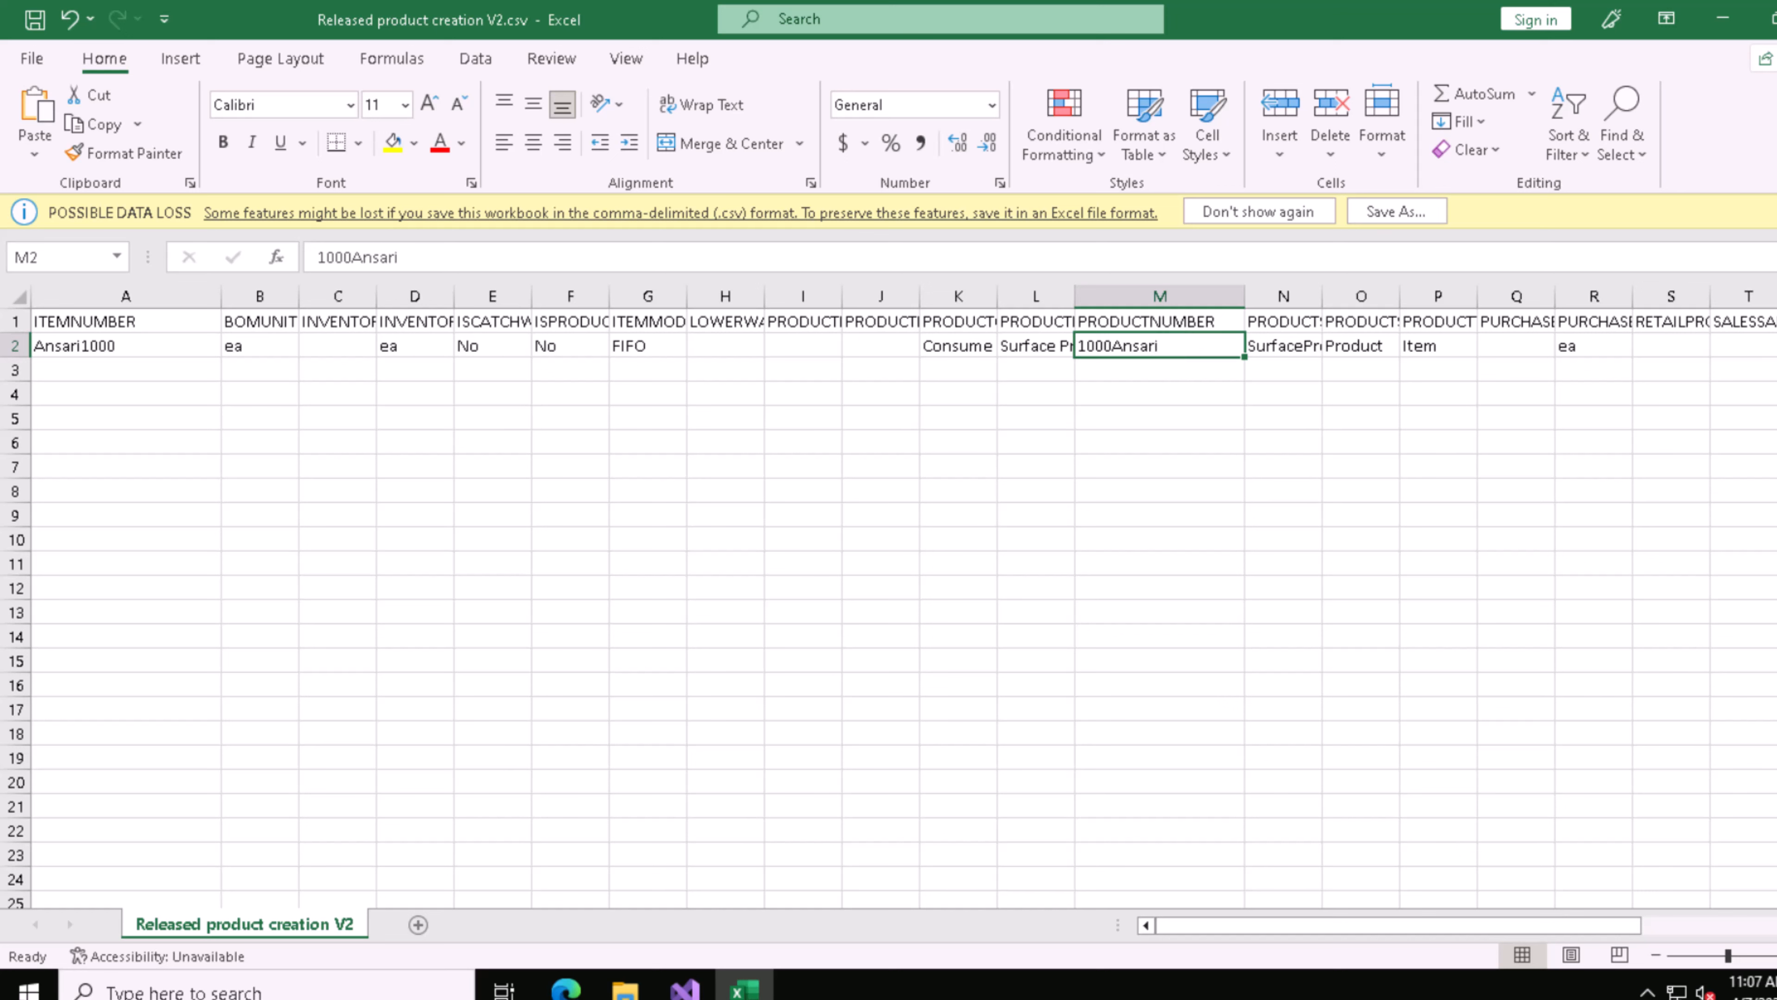
Step: Compare the item number with the product number in row 2, and close the workbook with its changes saved
left_click(120, 349)
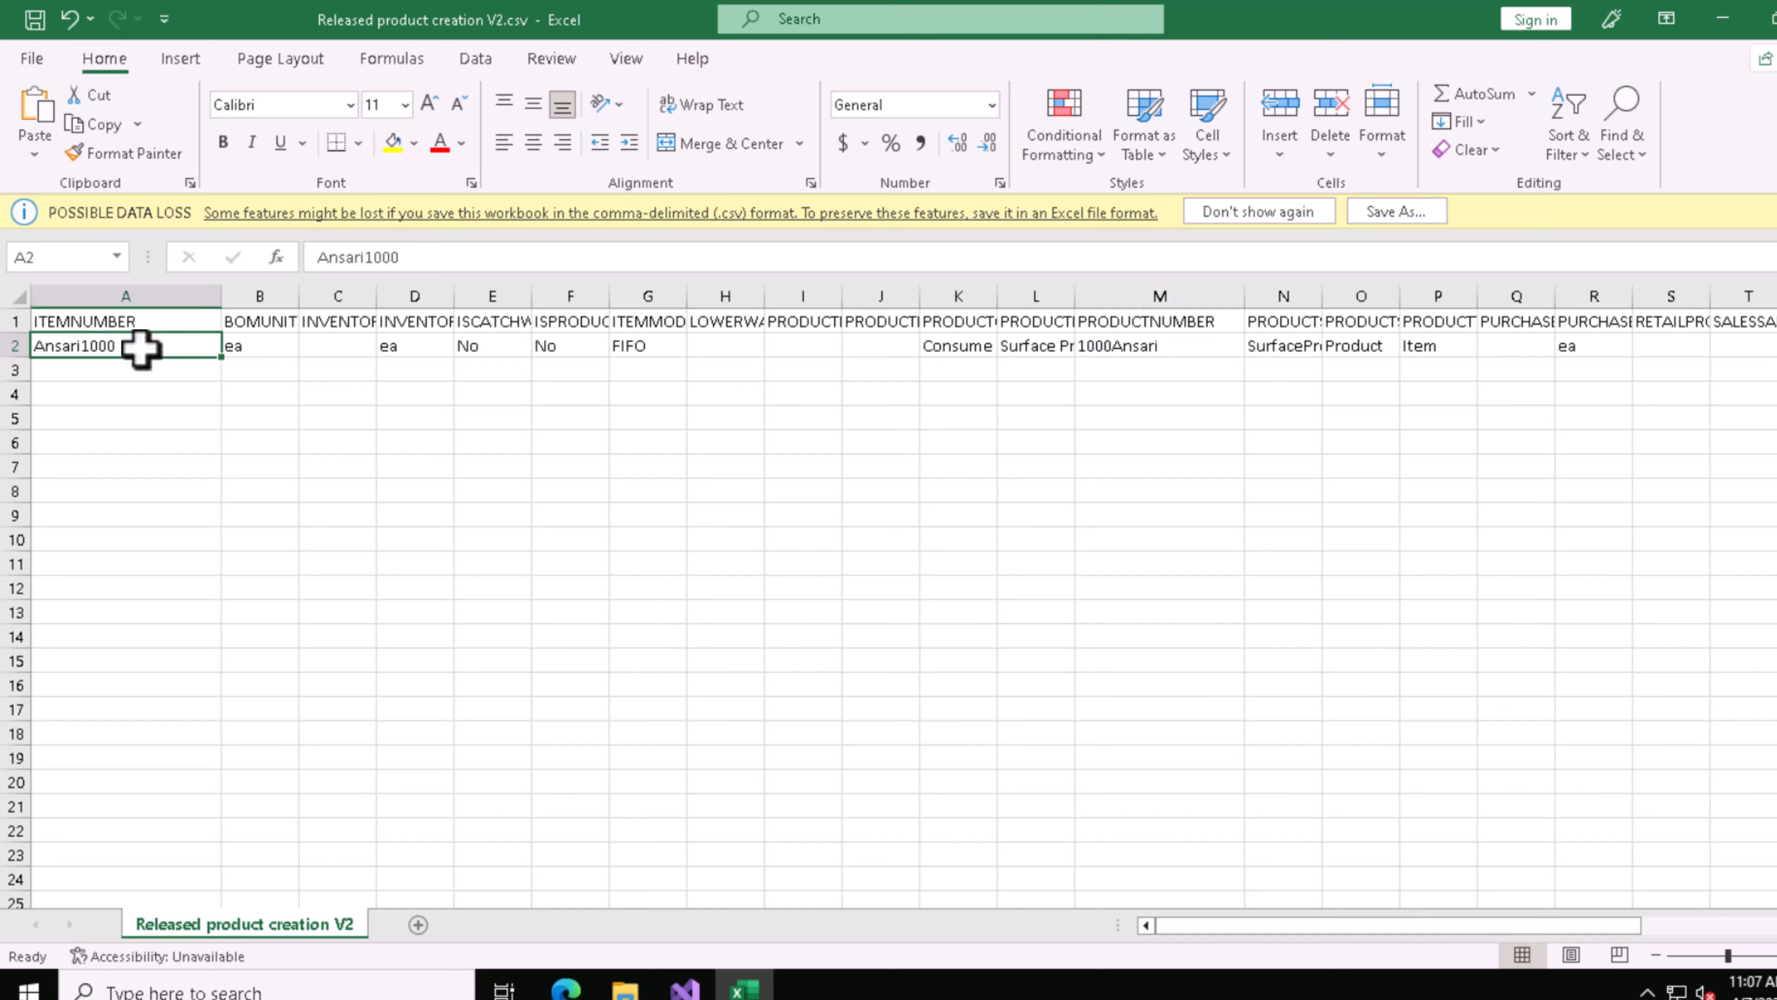
left_click(1166, 348)
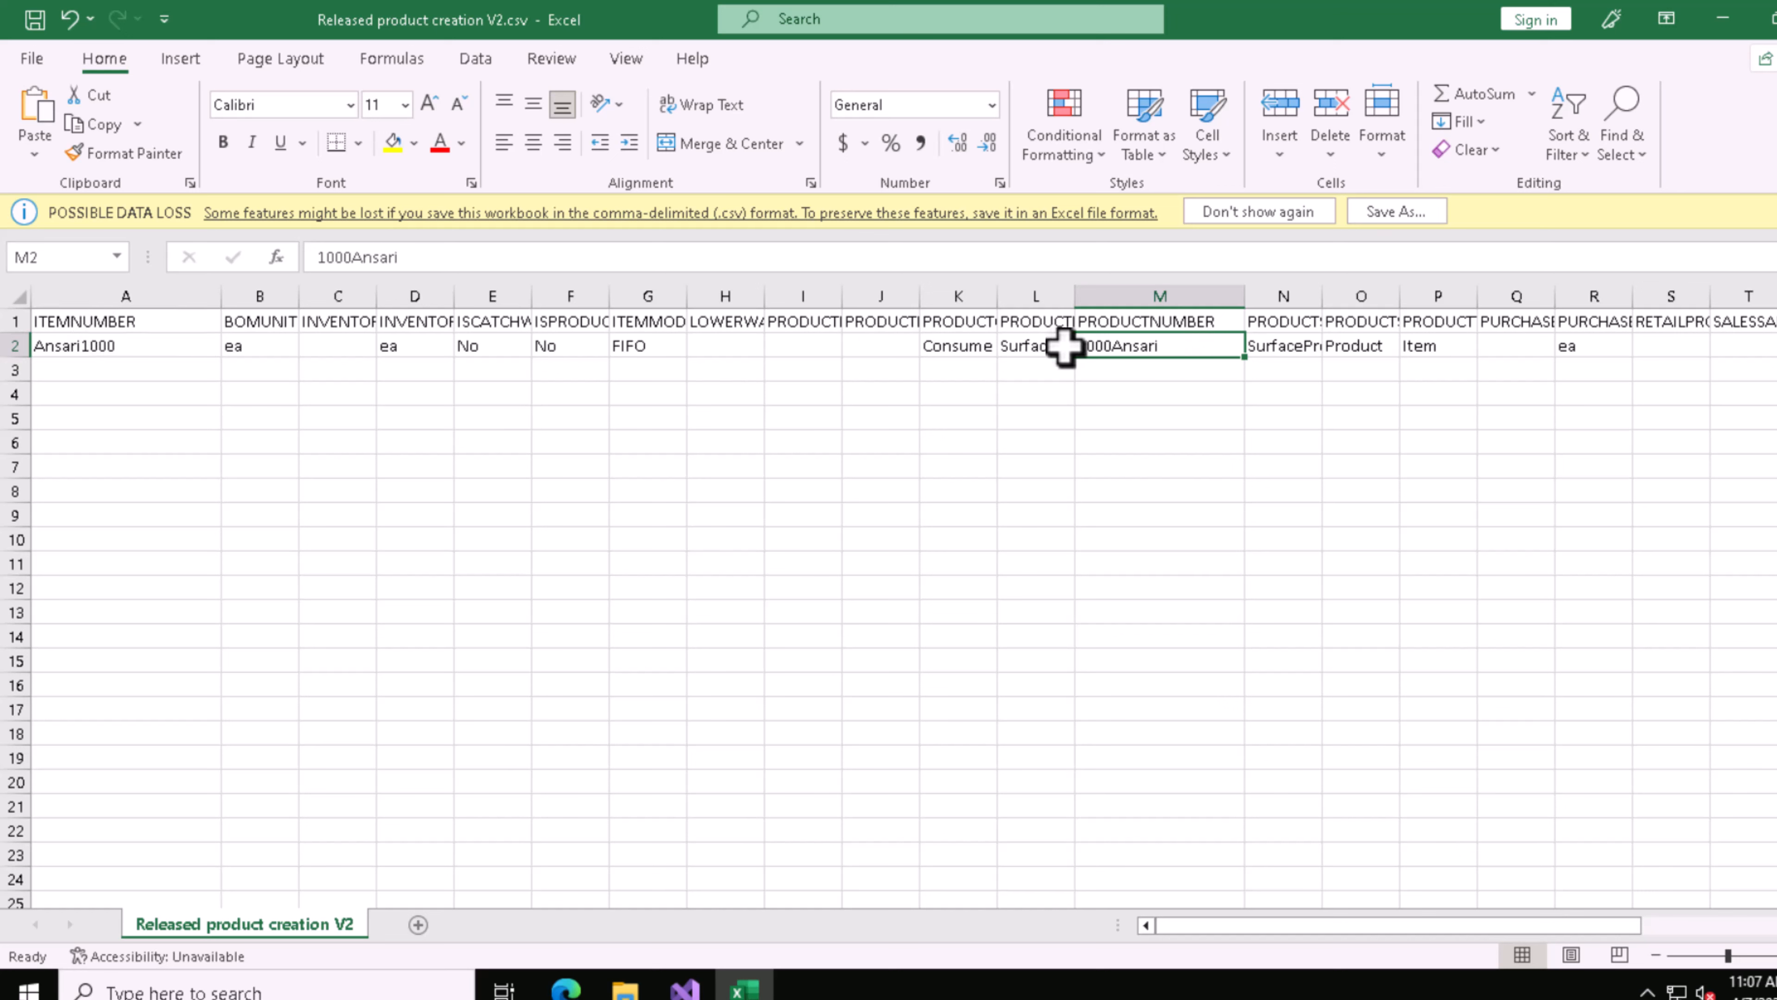
left_click(126, 348)
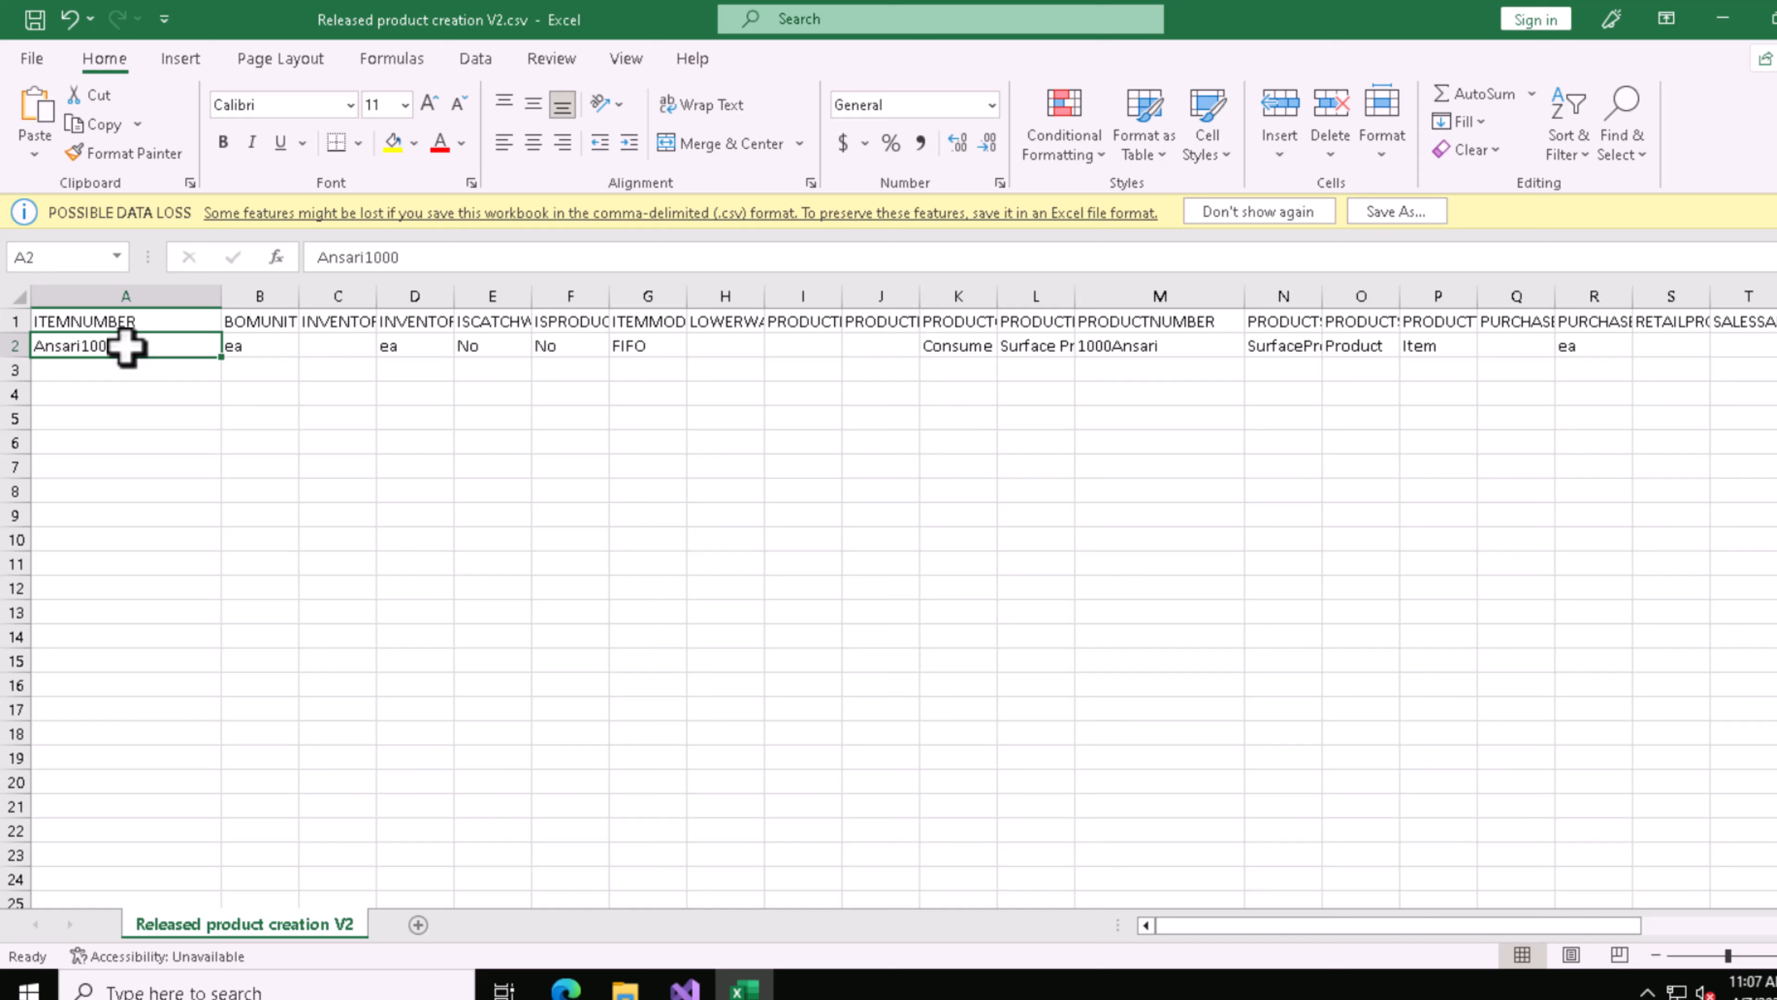
left_click(1195, 344)
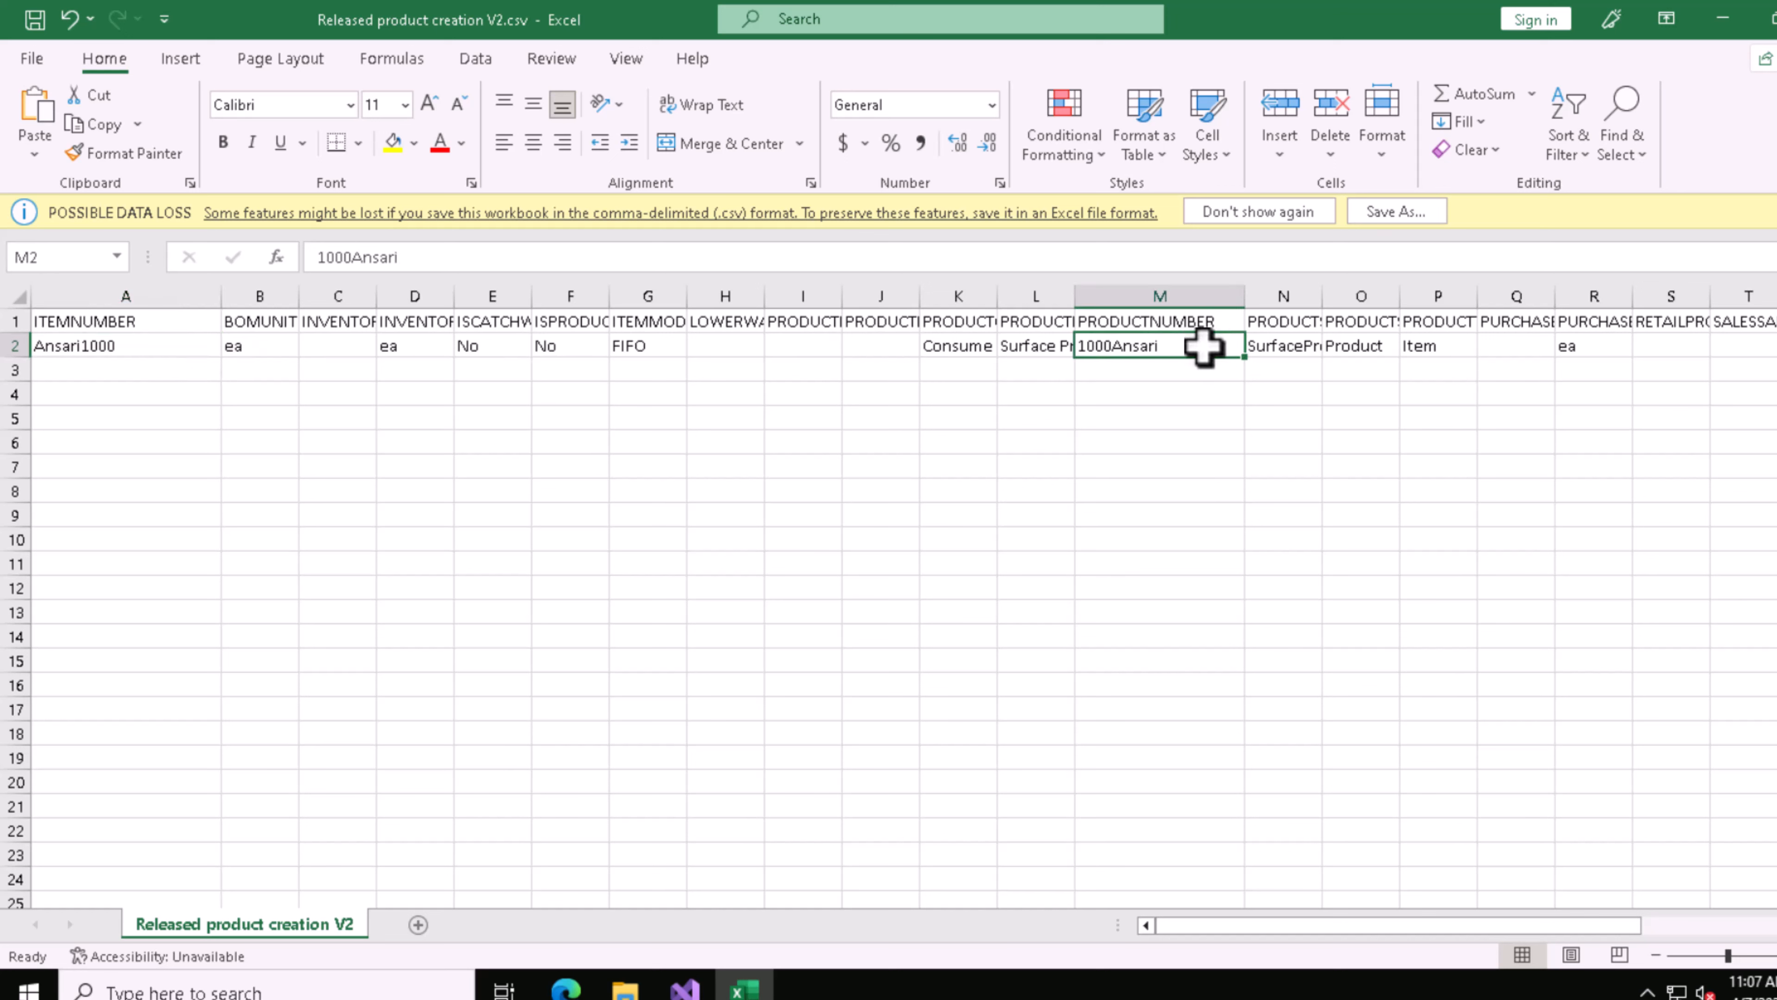
left_click(1776, 19)
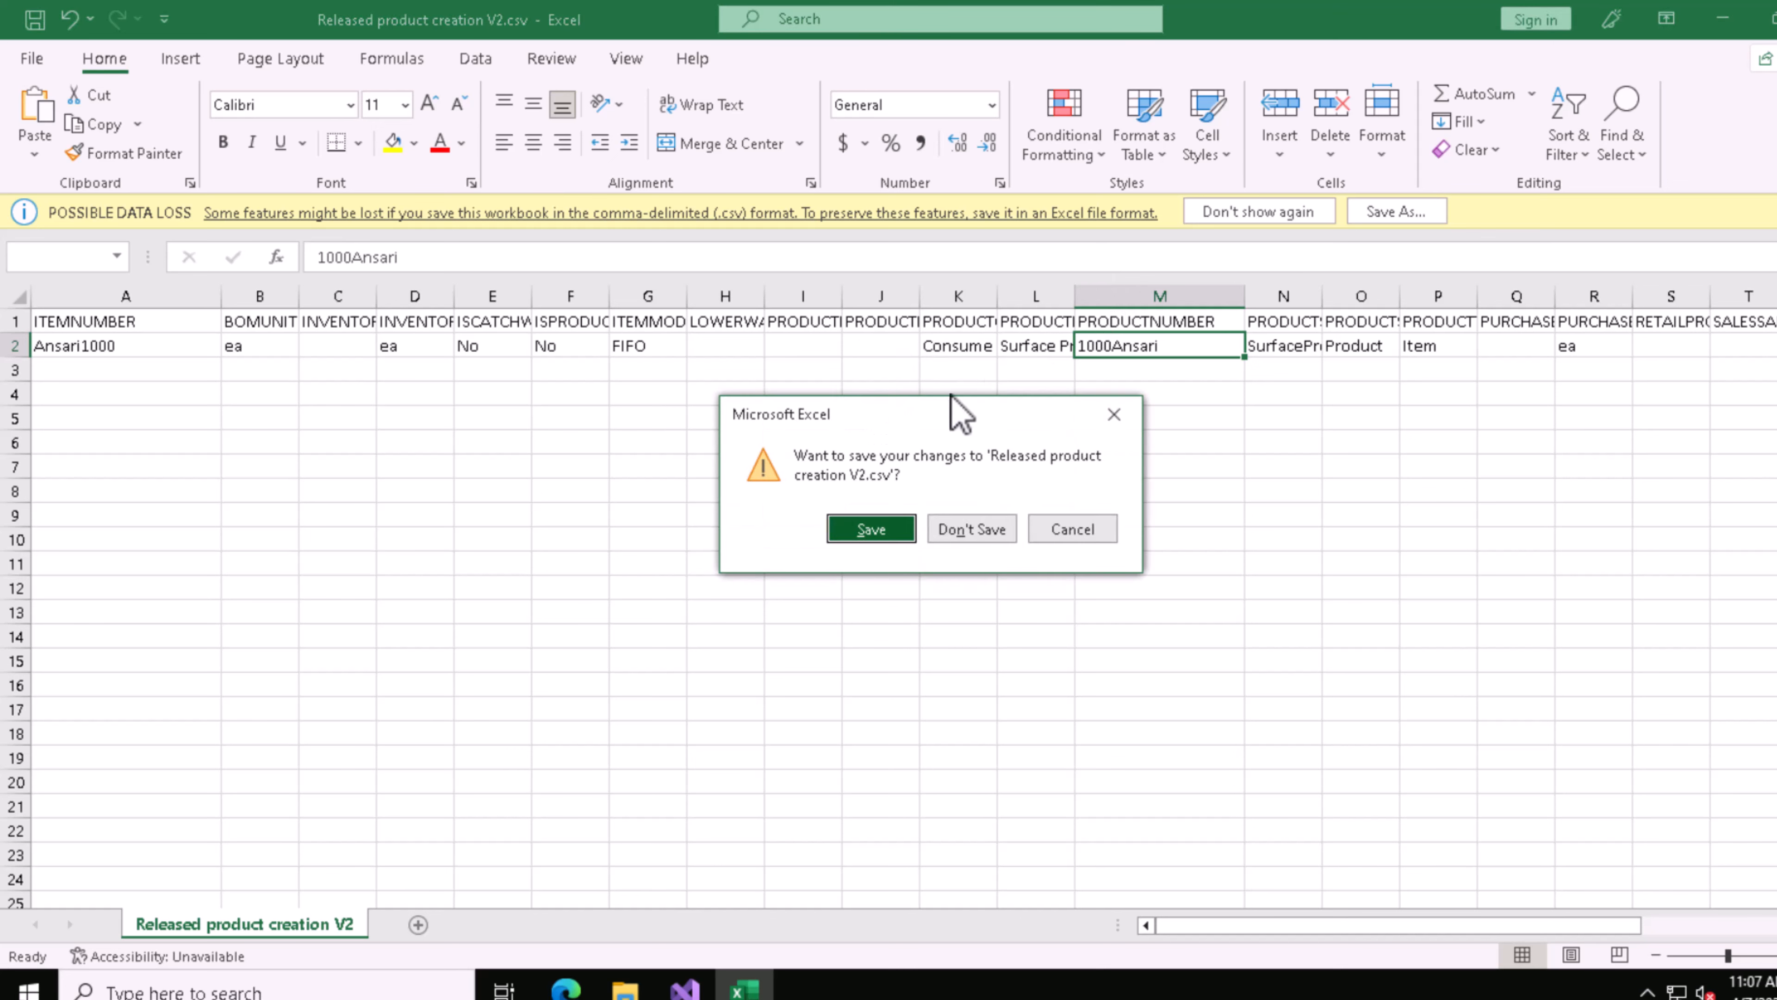
left_click(875, 536)
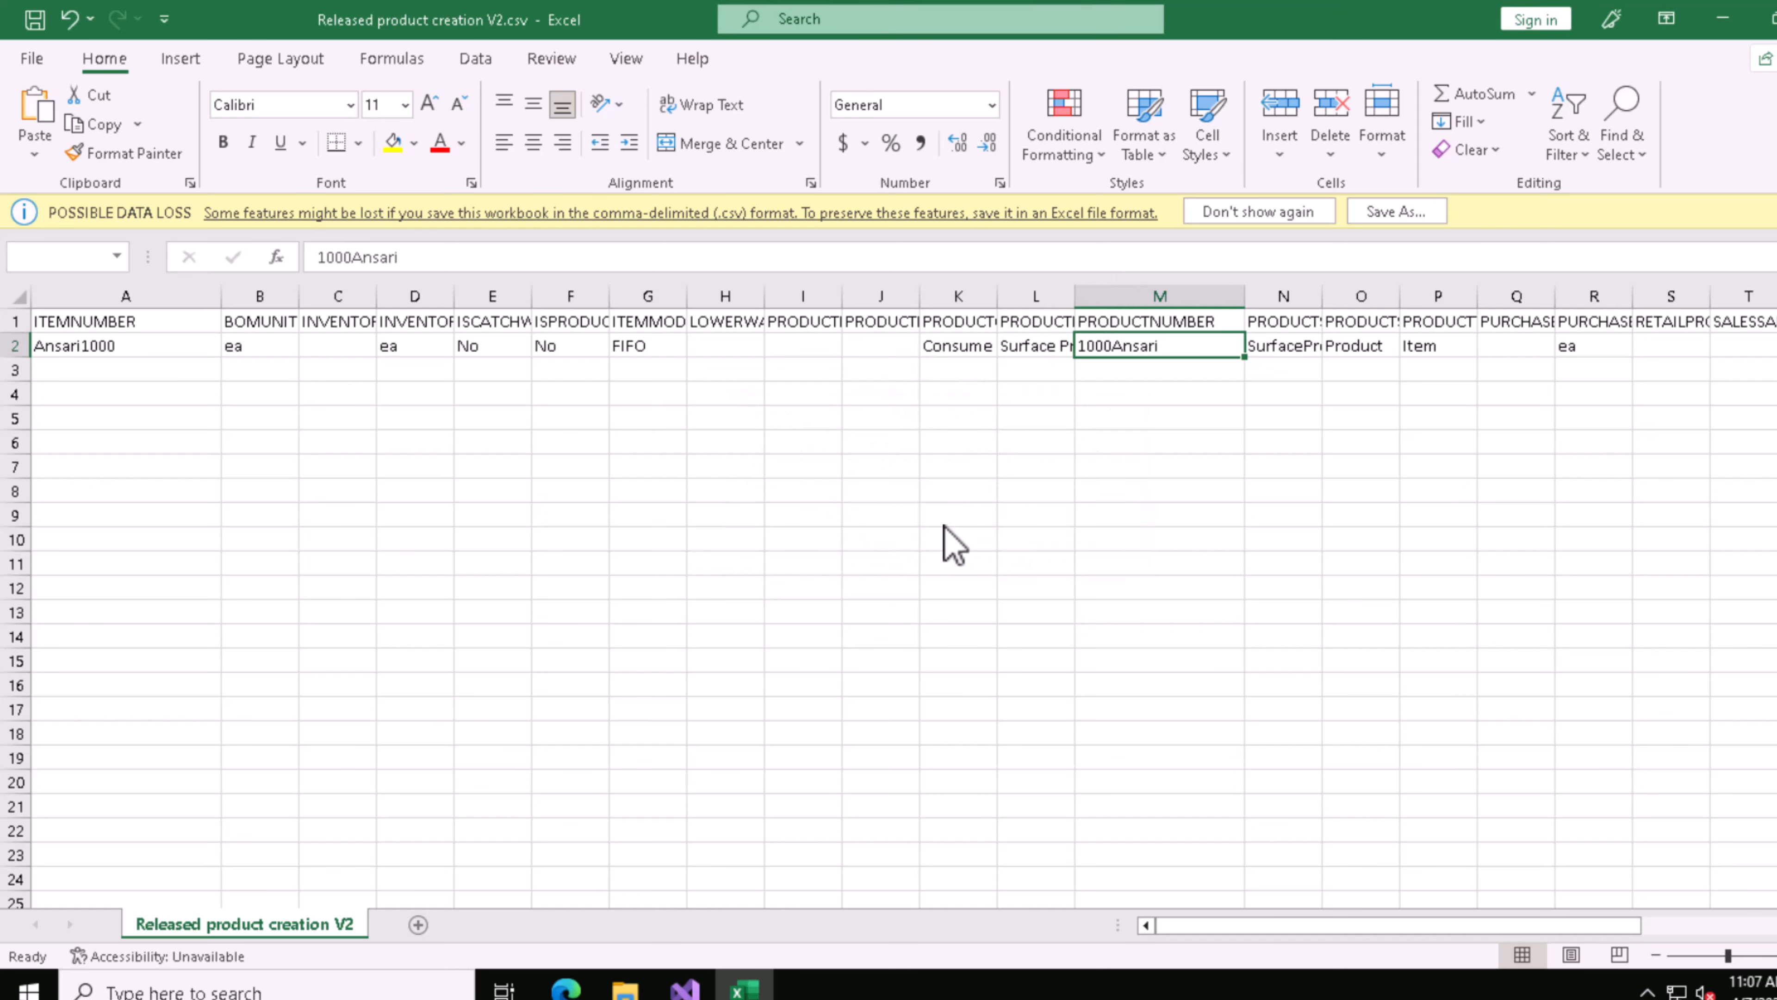
left_click(674, 539)
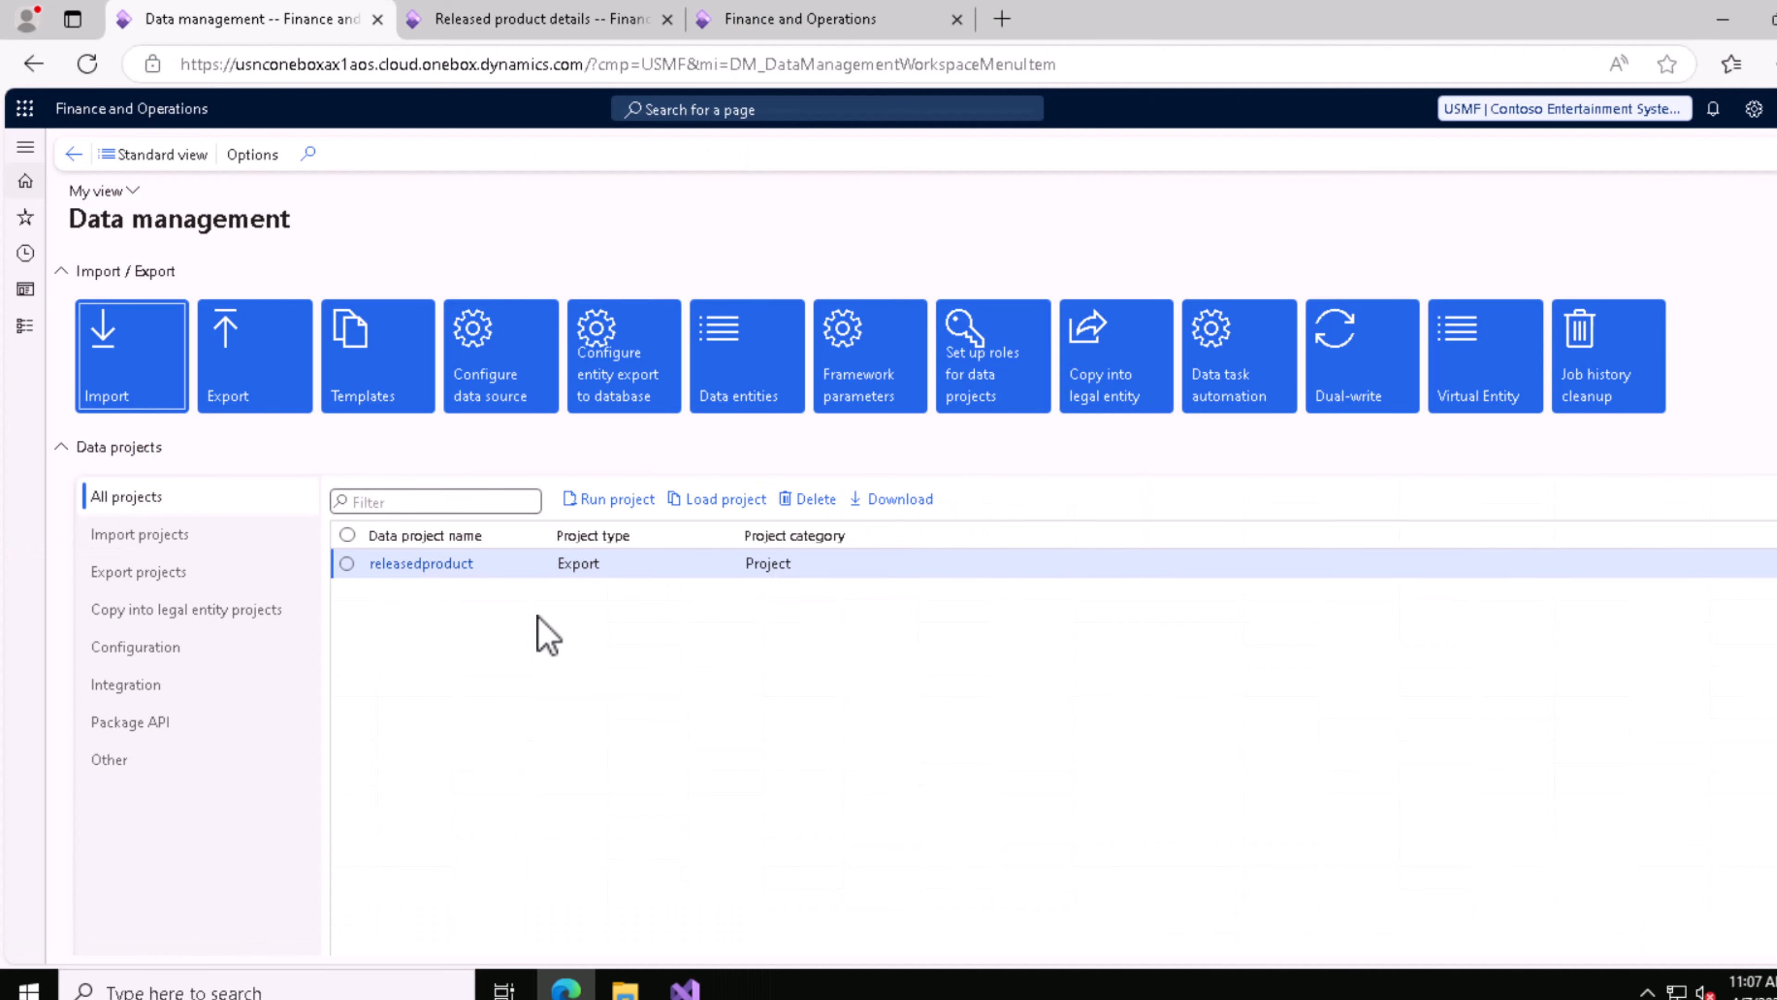
Step: Switch to the Finance and Operations data management workspace and create an import project with the group name Released product creation V2
left_click(137, 385)
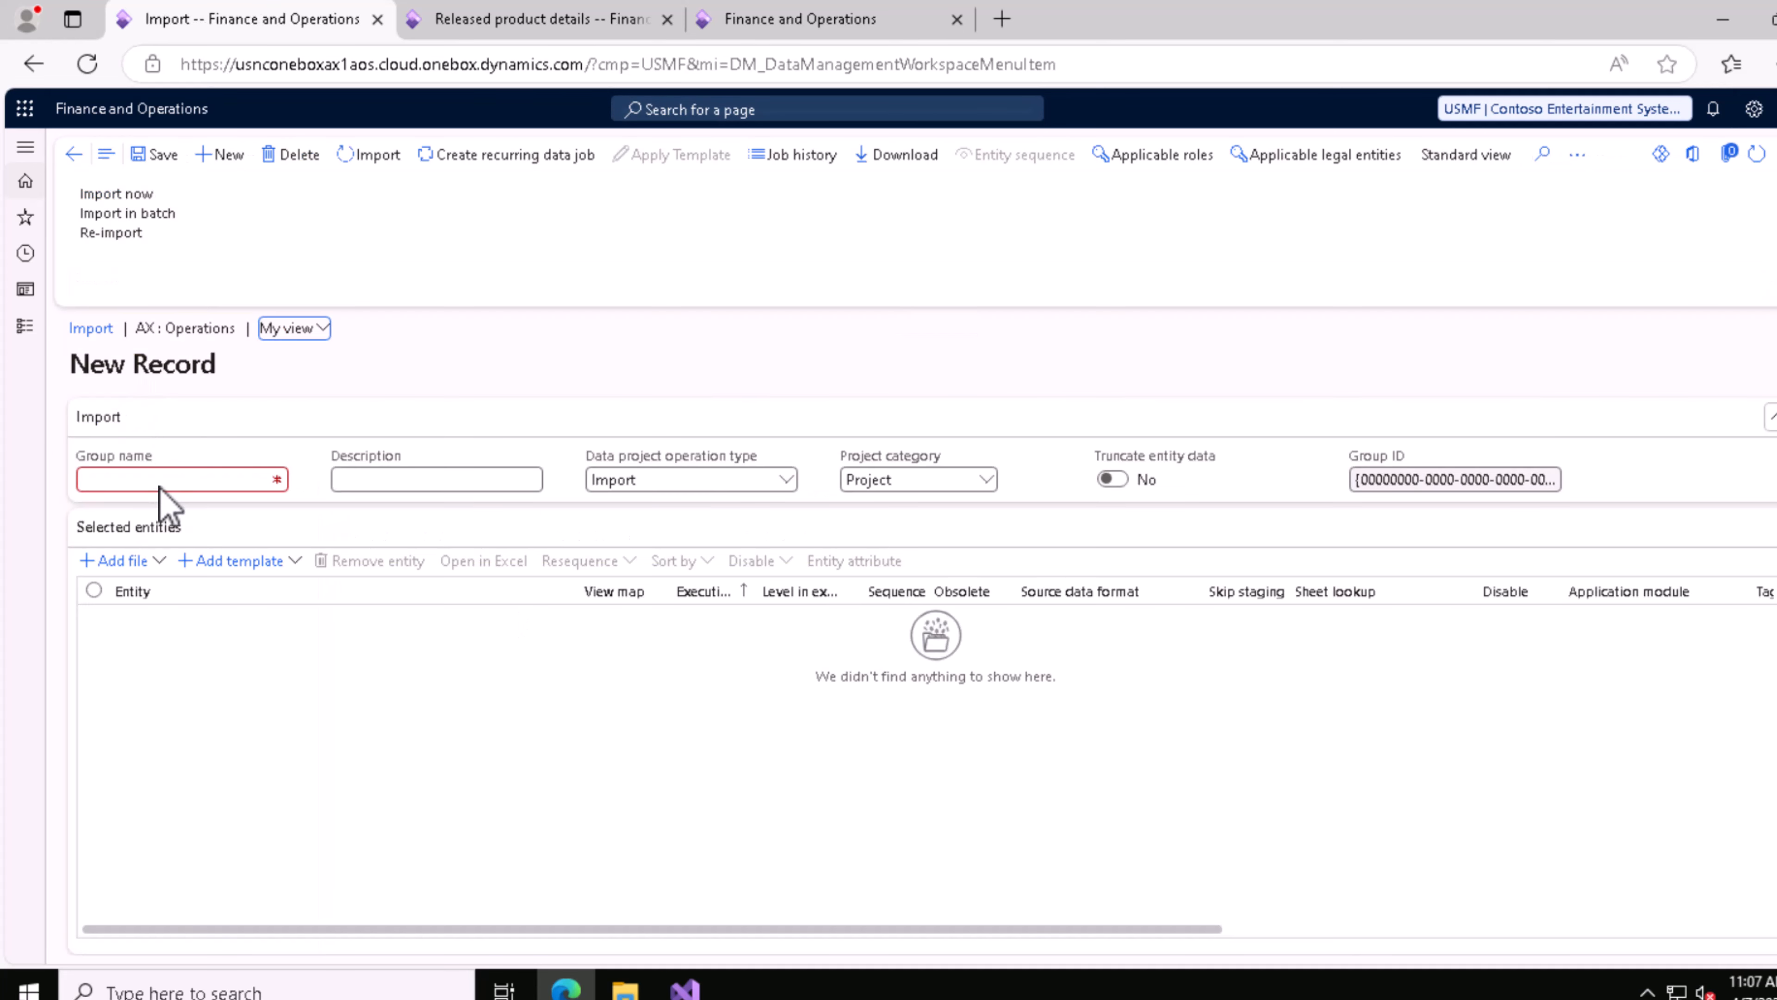
left_click(246, 475)
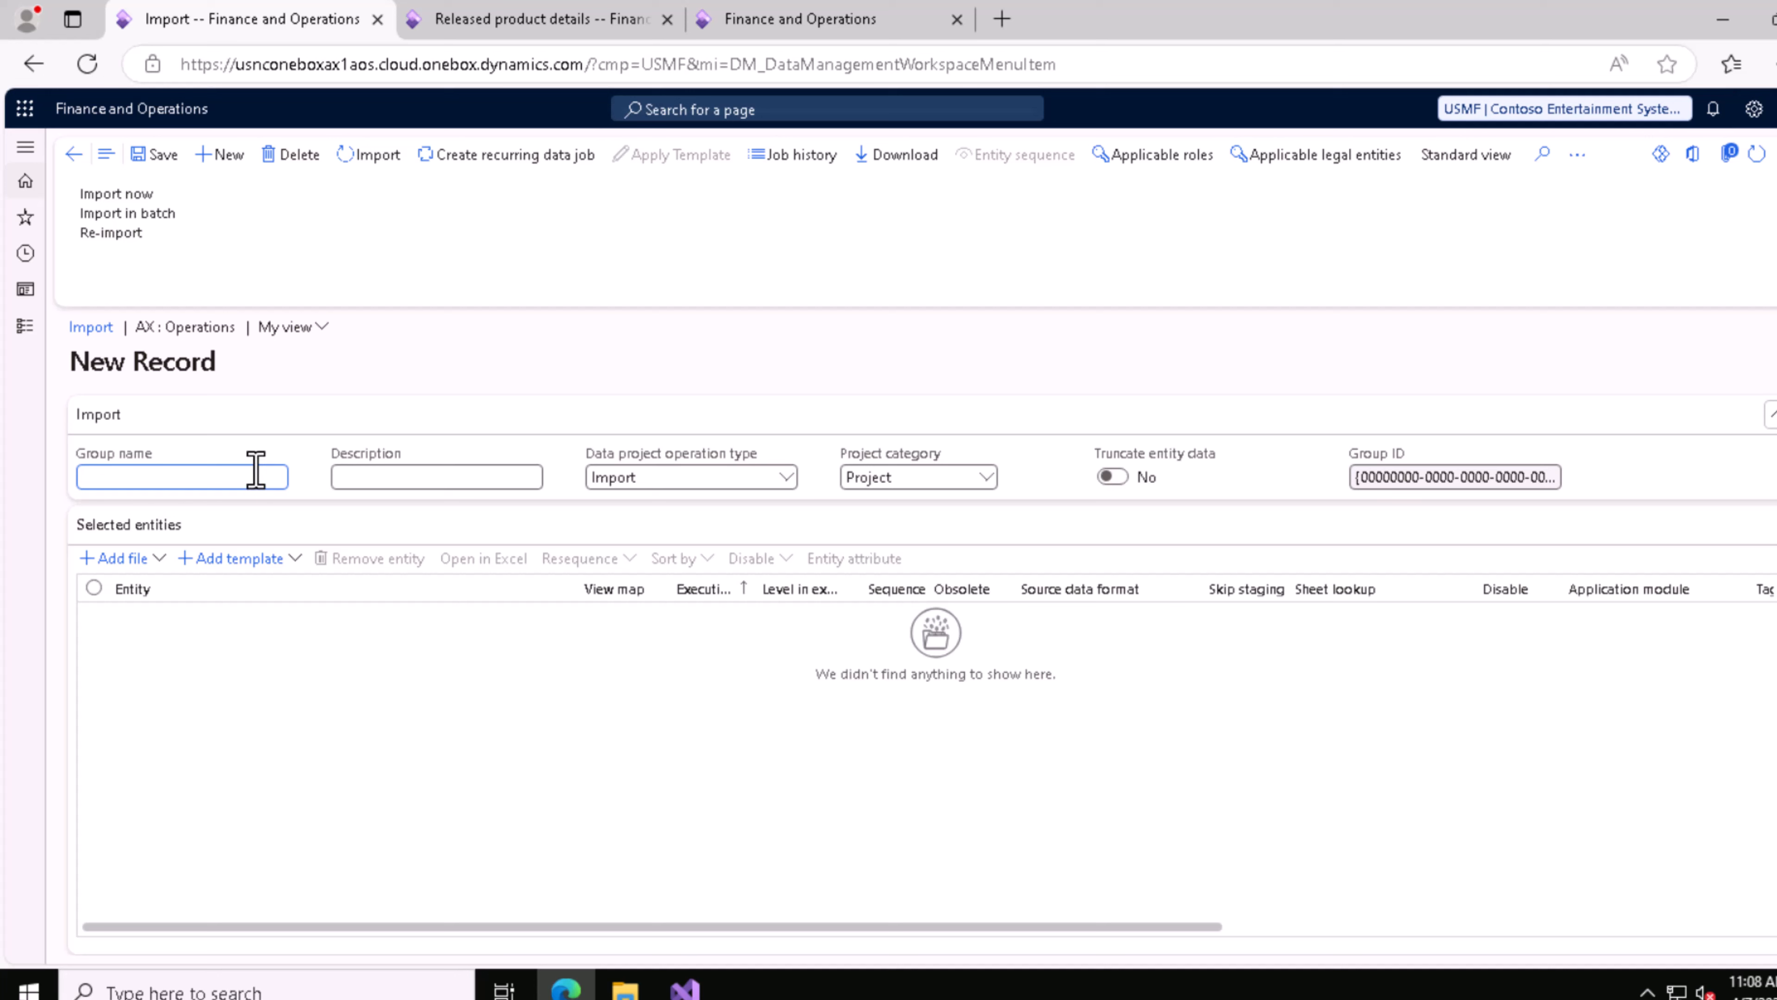
type("v")
left_click_drag(247, 474, 16, 485)
type("Released product creation")
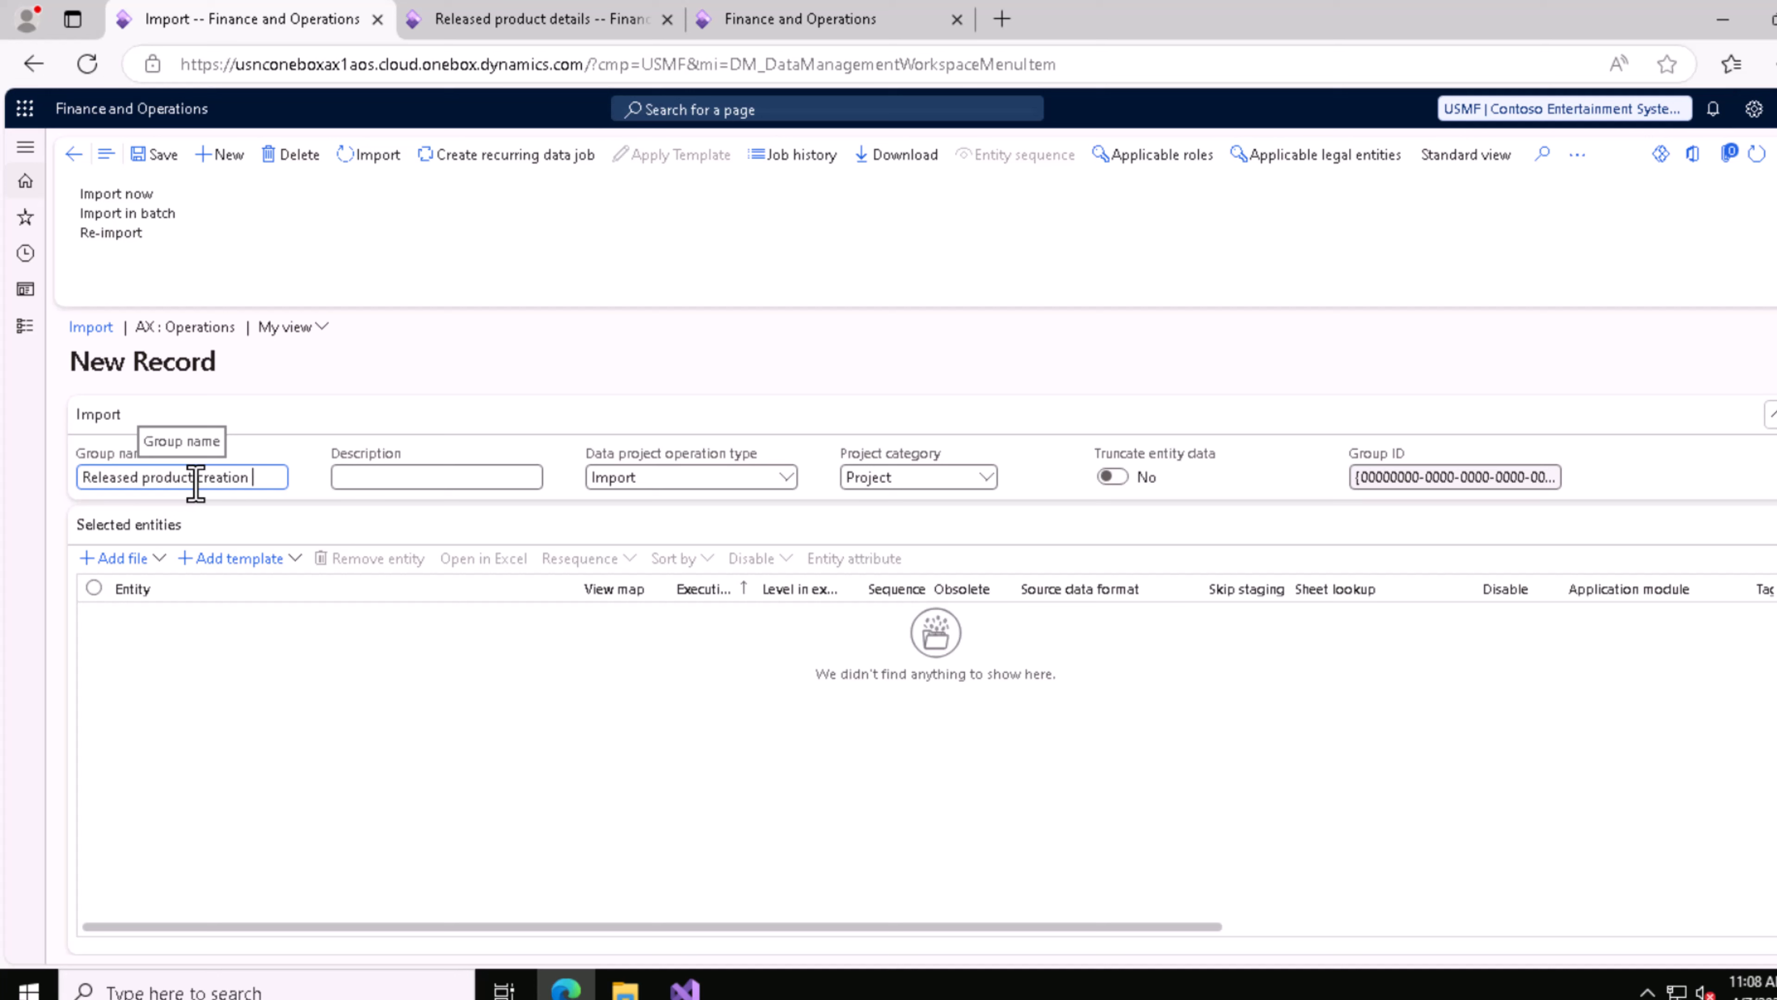
type("V2")
Step: Copy the group name into the import project's description as Released product creation V2
key("ctrl+a")
key("ctrl+c")
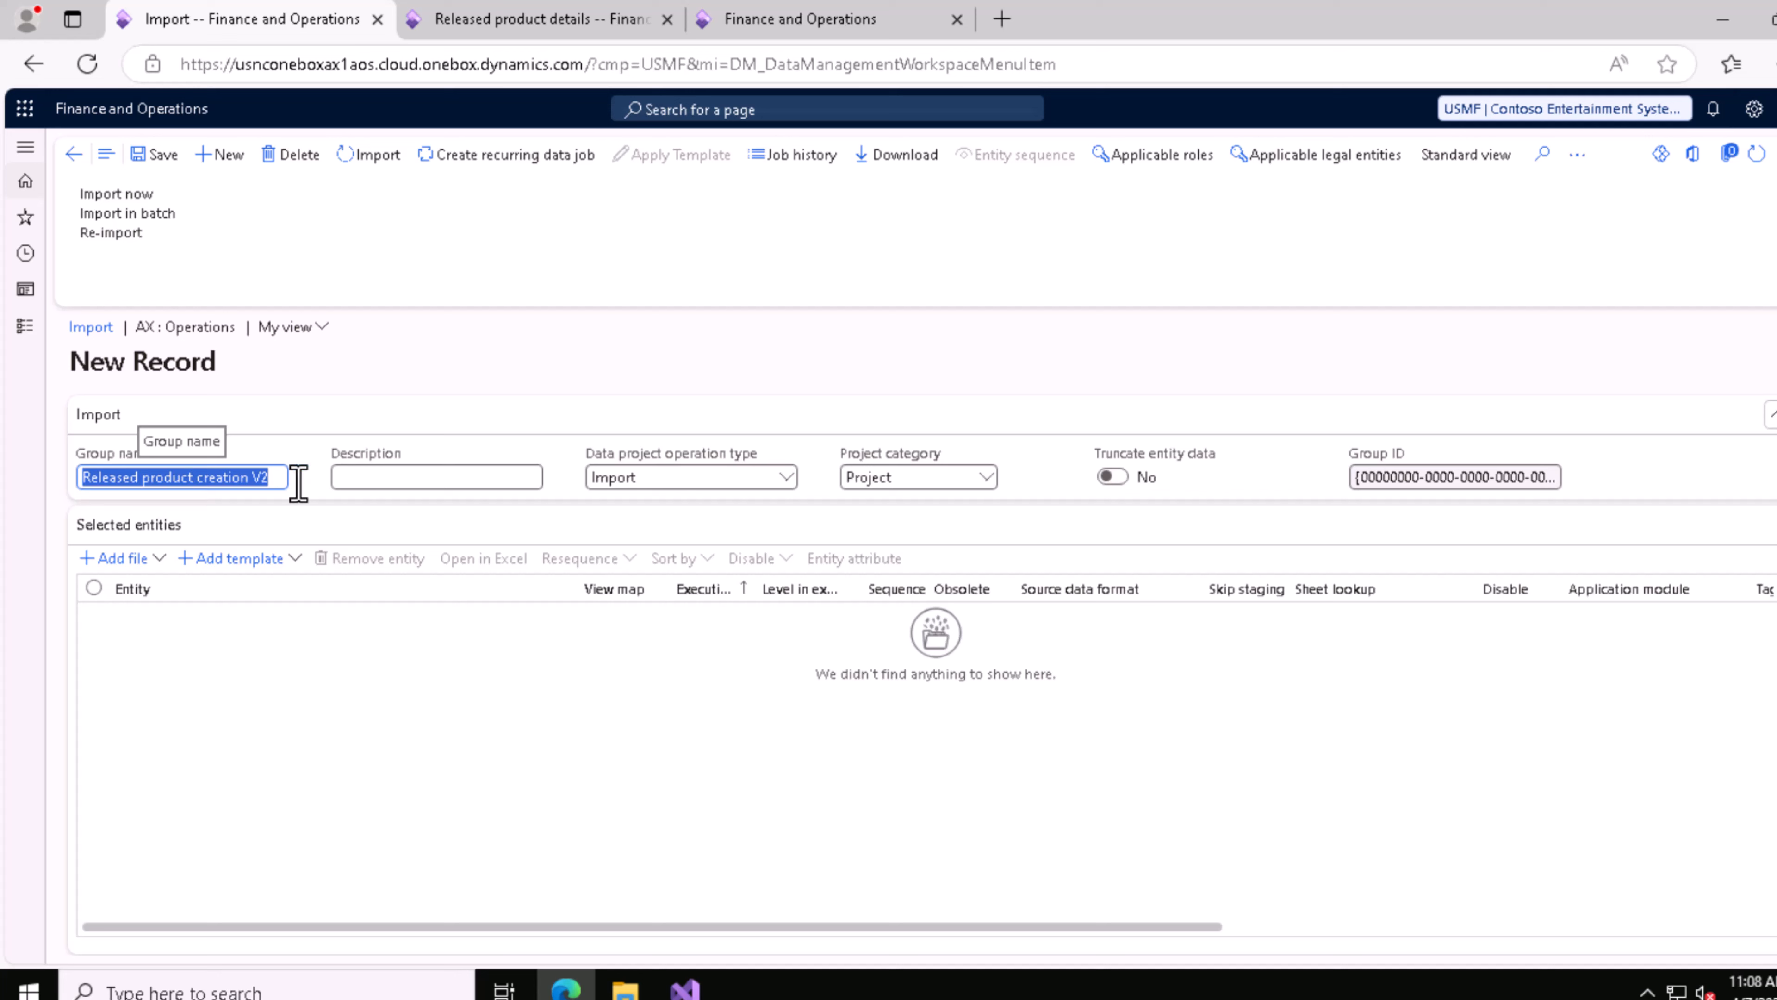
left_click(269, 478)
left_click(372, 486)
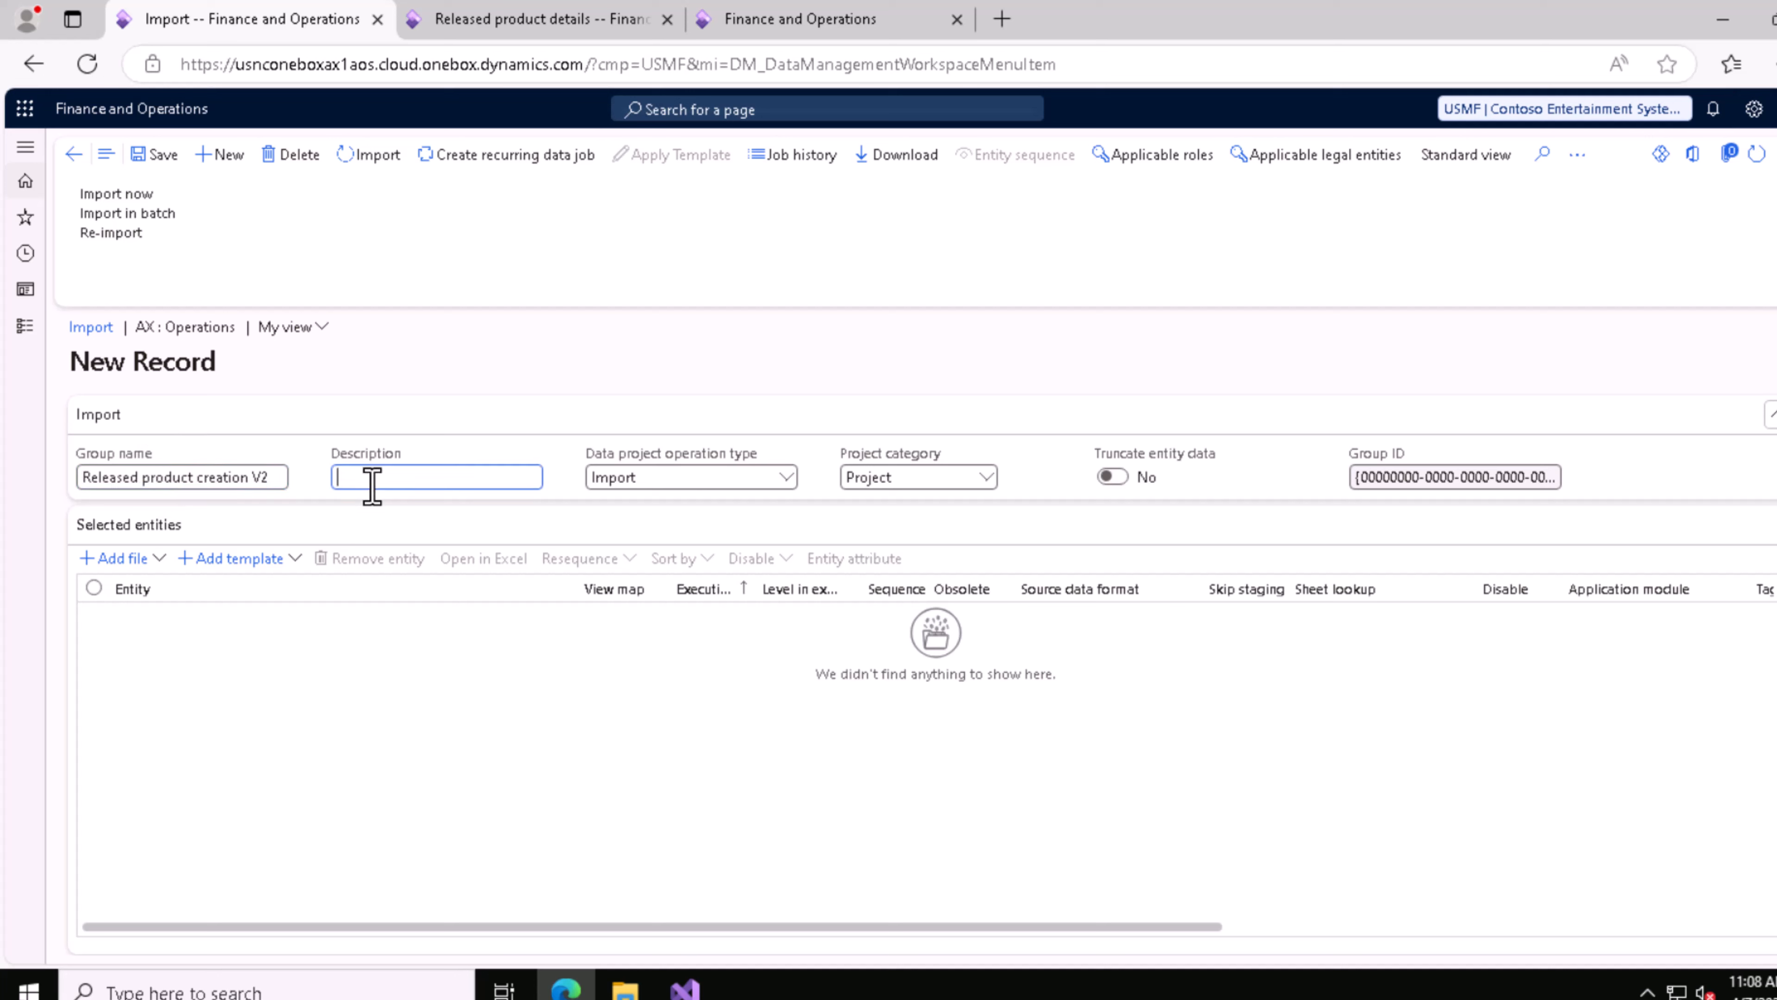
key("ctrl+v")
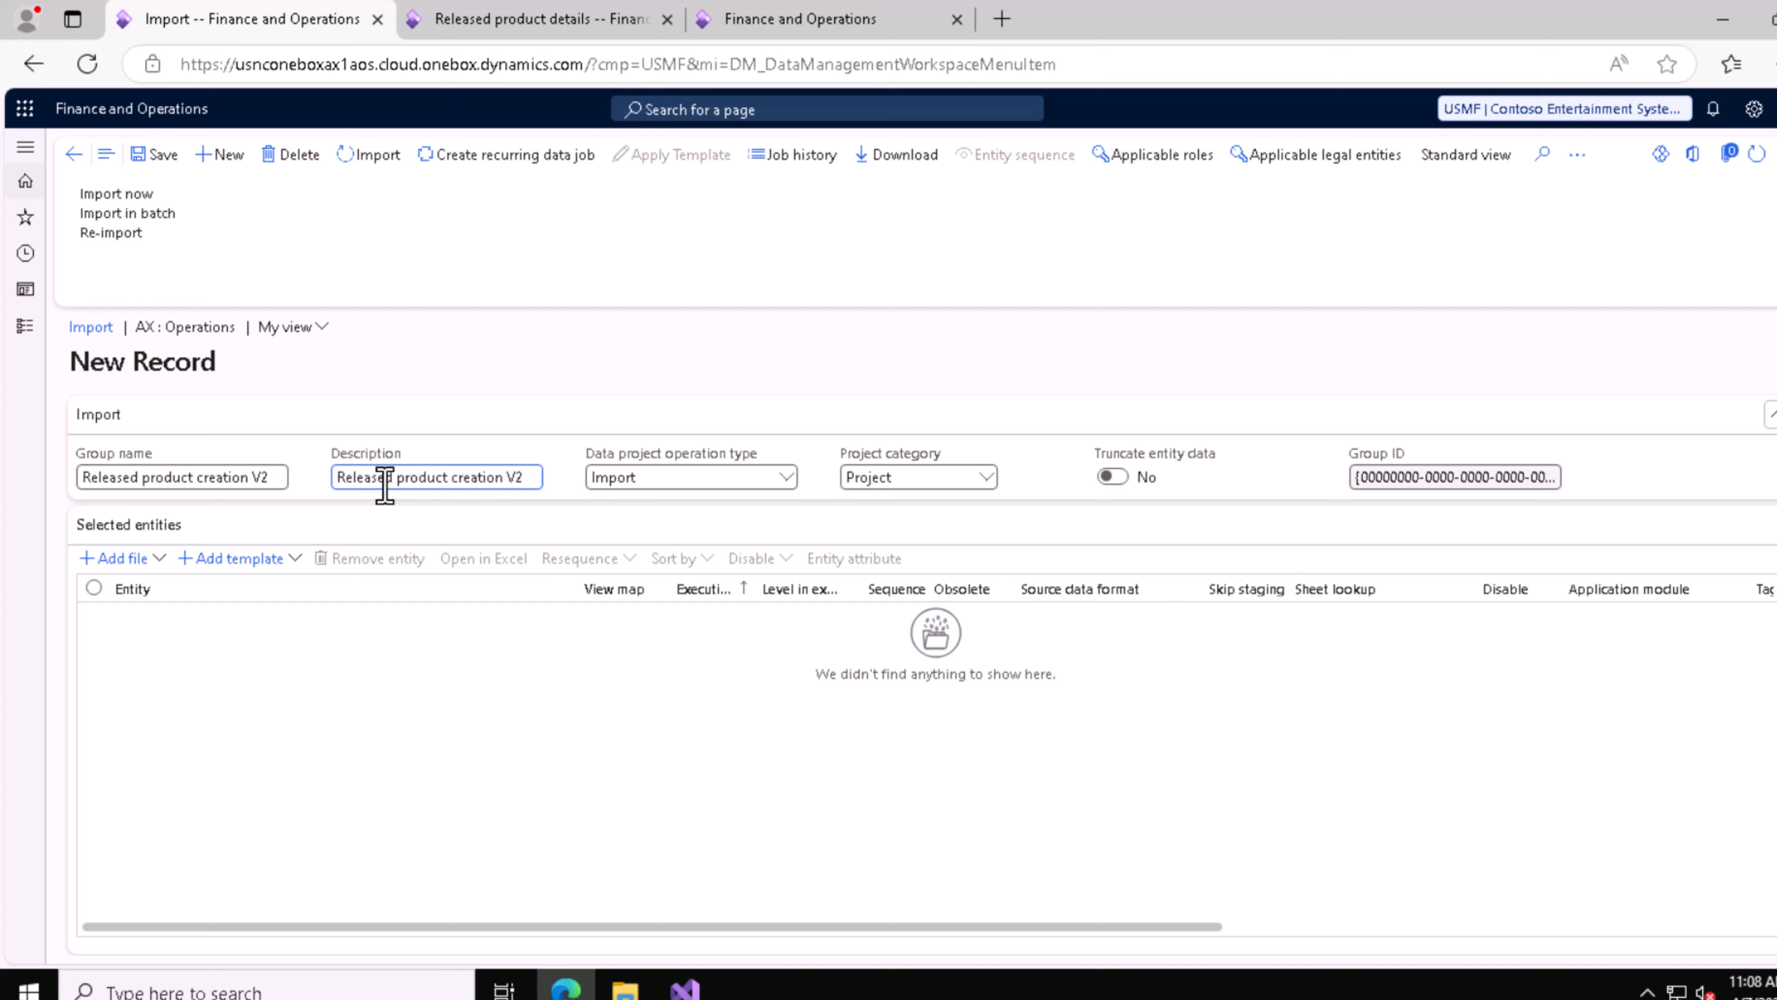
left_click(365, 657)
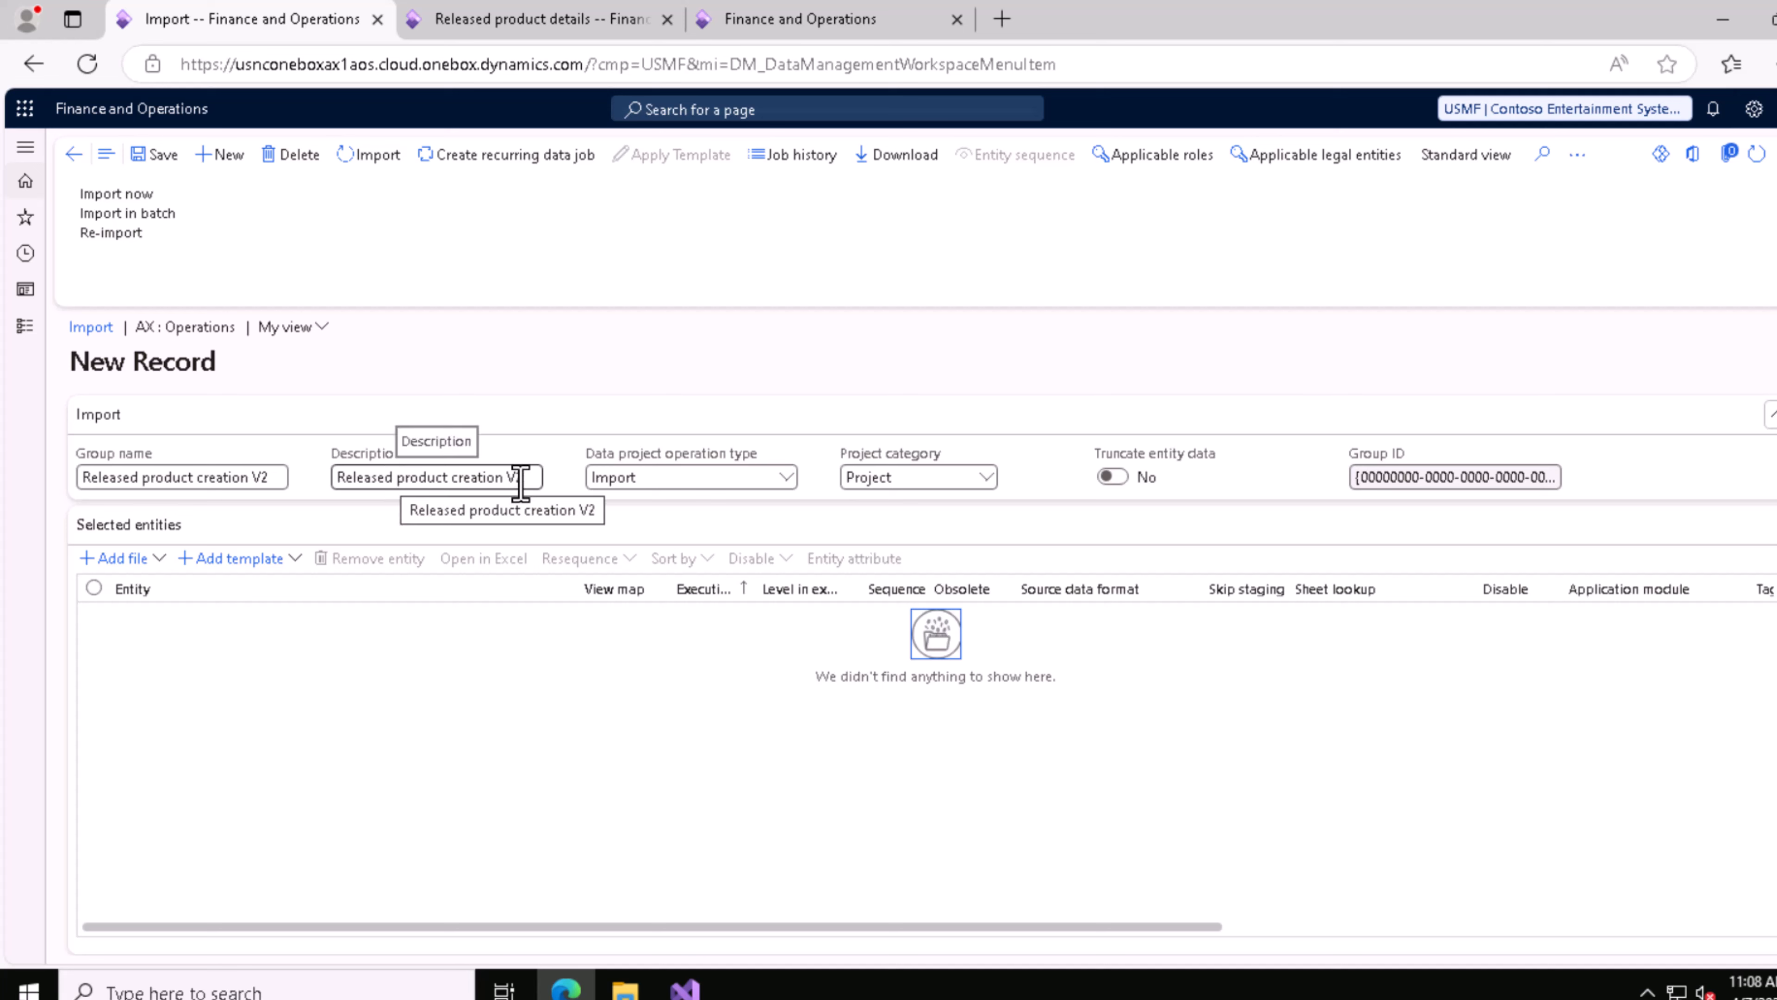
Step: Start adding a file to the import project, review the available source data formats and choose CSV
left_click(123, 560)
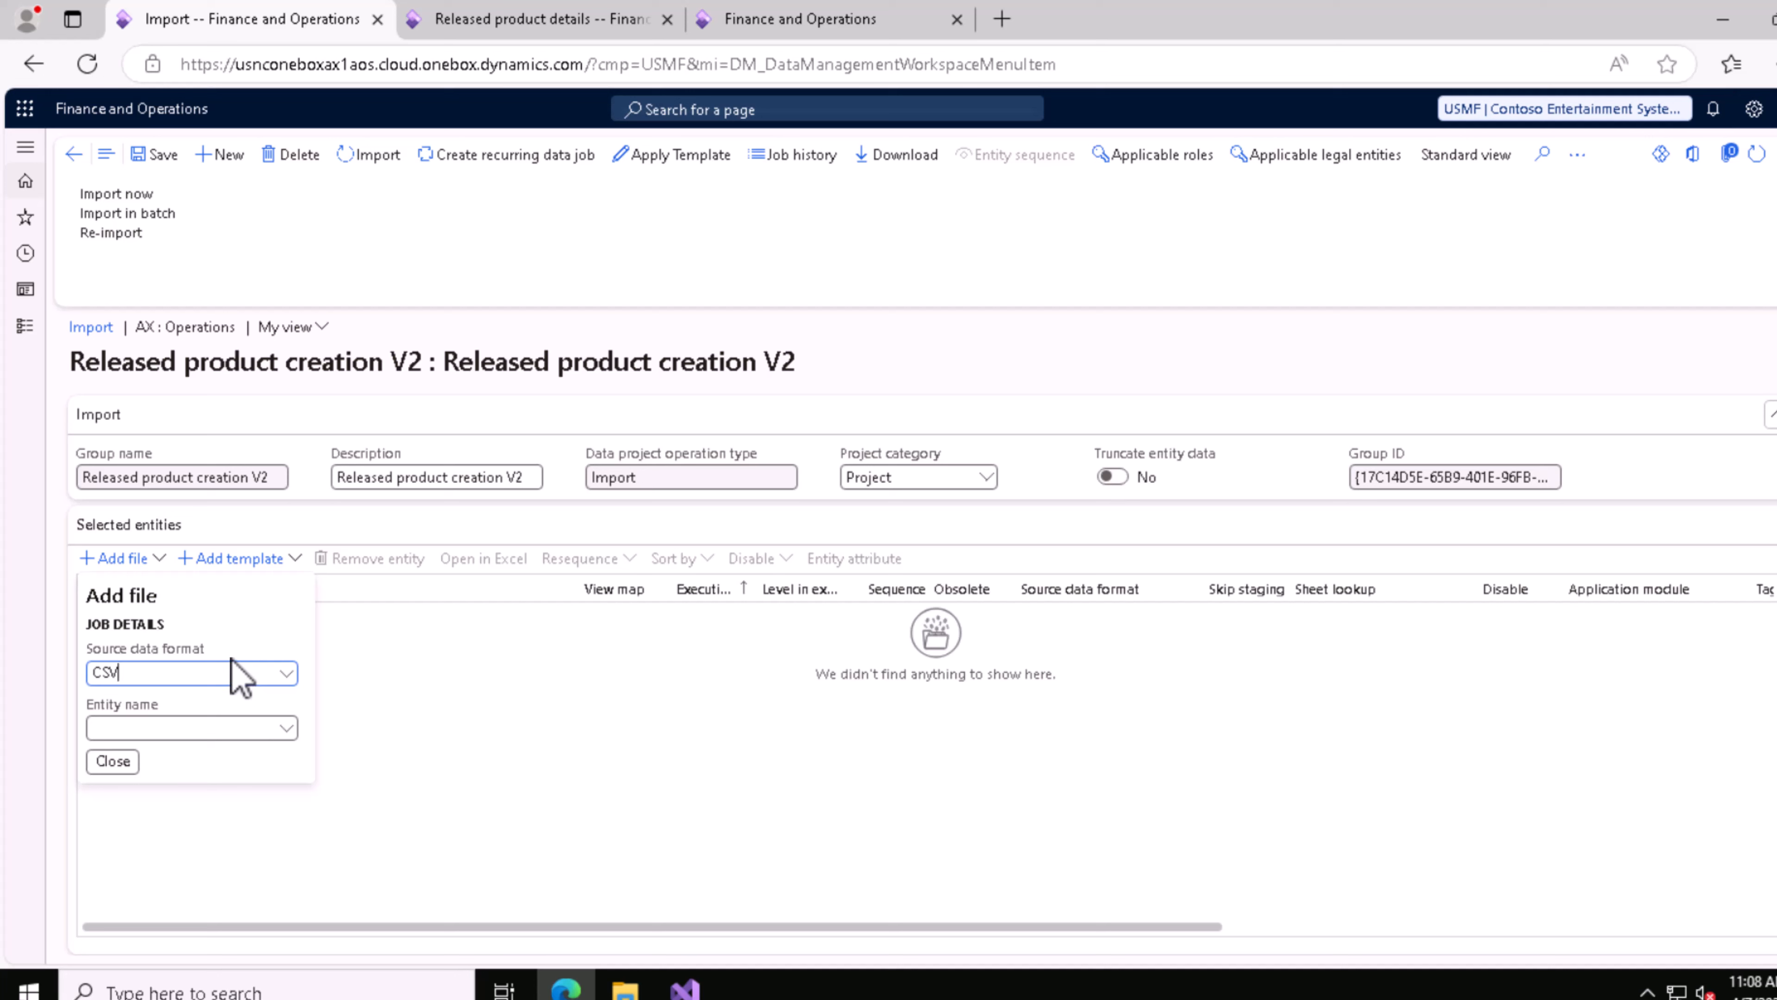
left_click(293, 674)
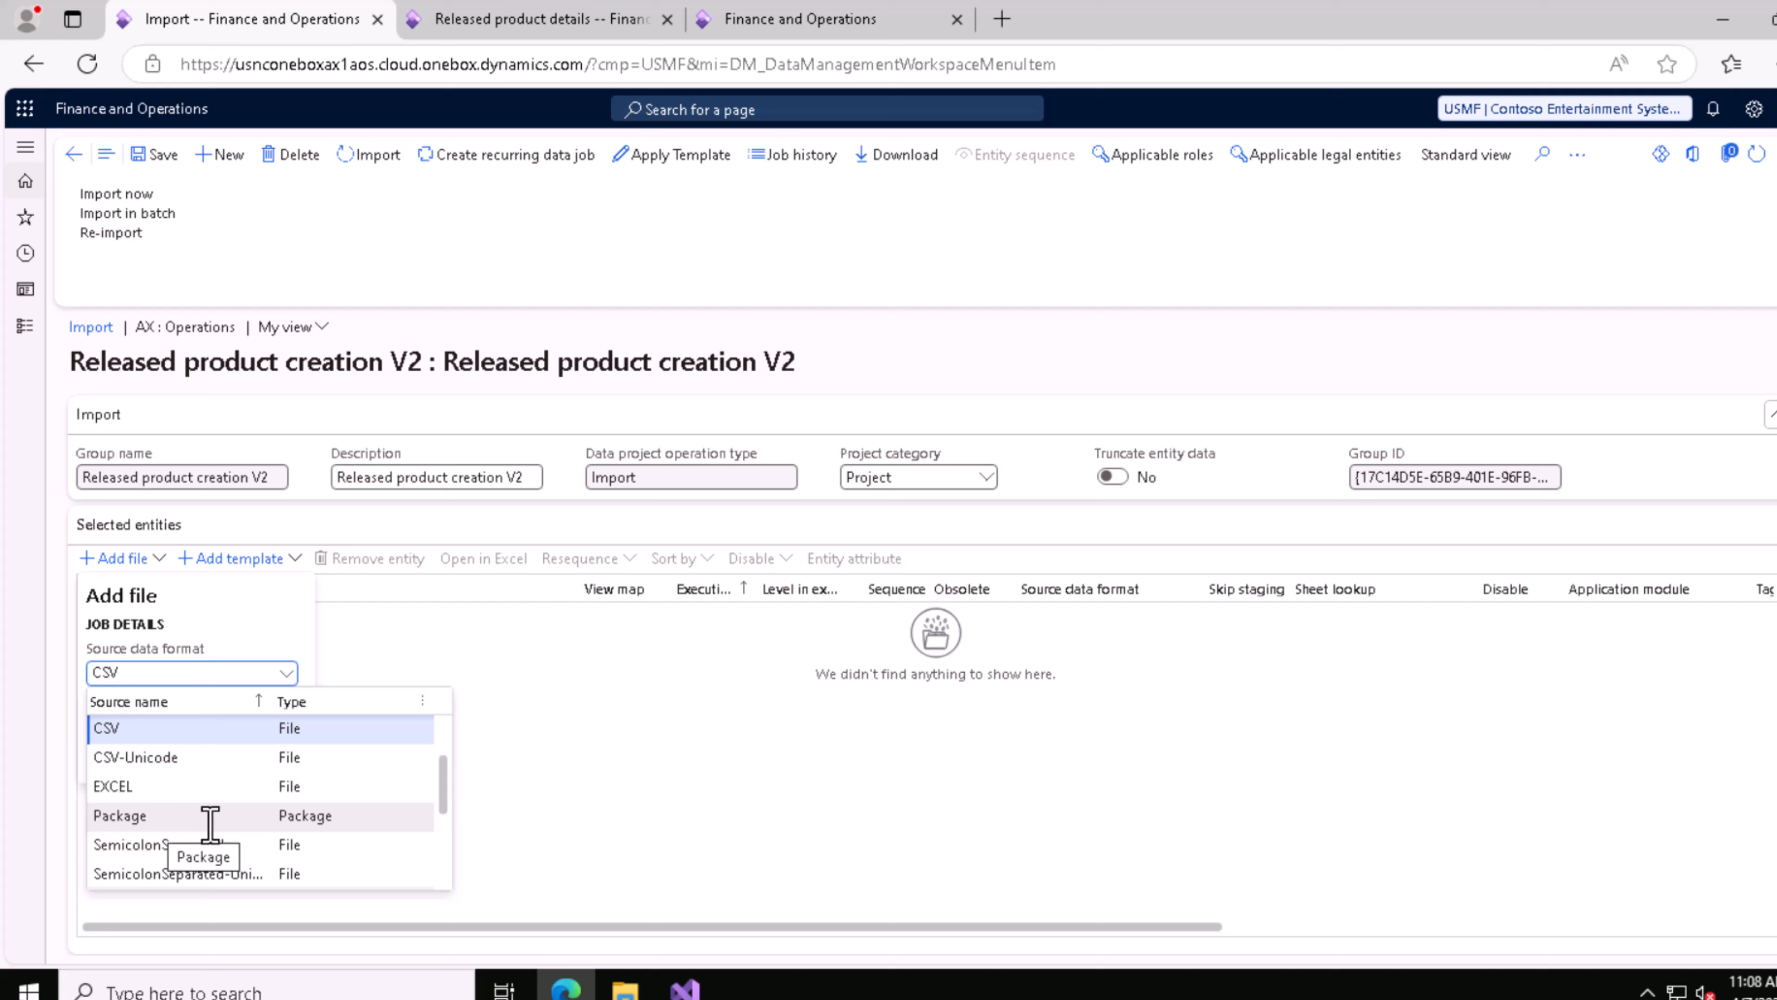
scroll(206, 833, "down", 3)
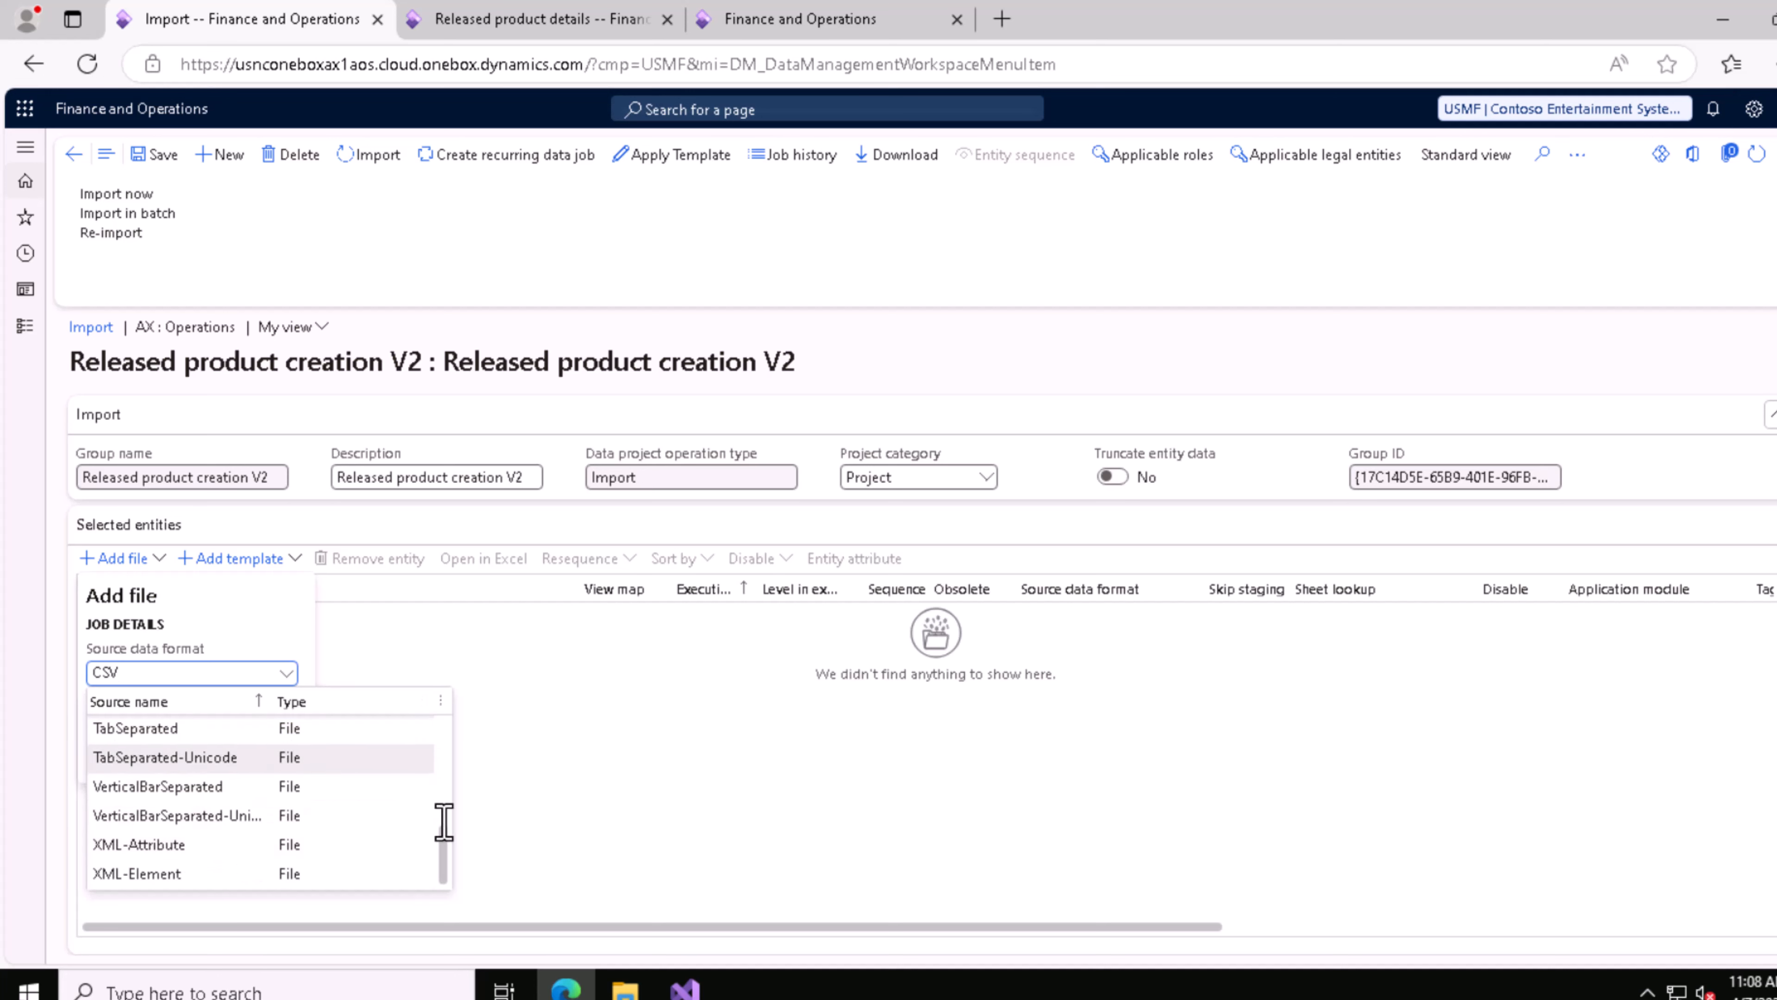
left_click_drag(448, 854, 443, 834)
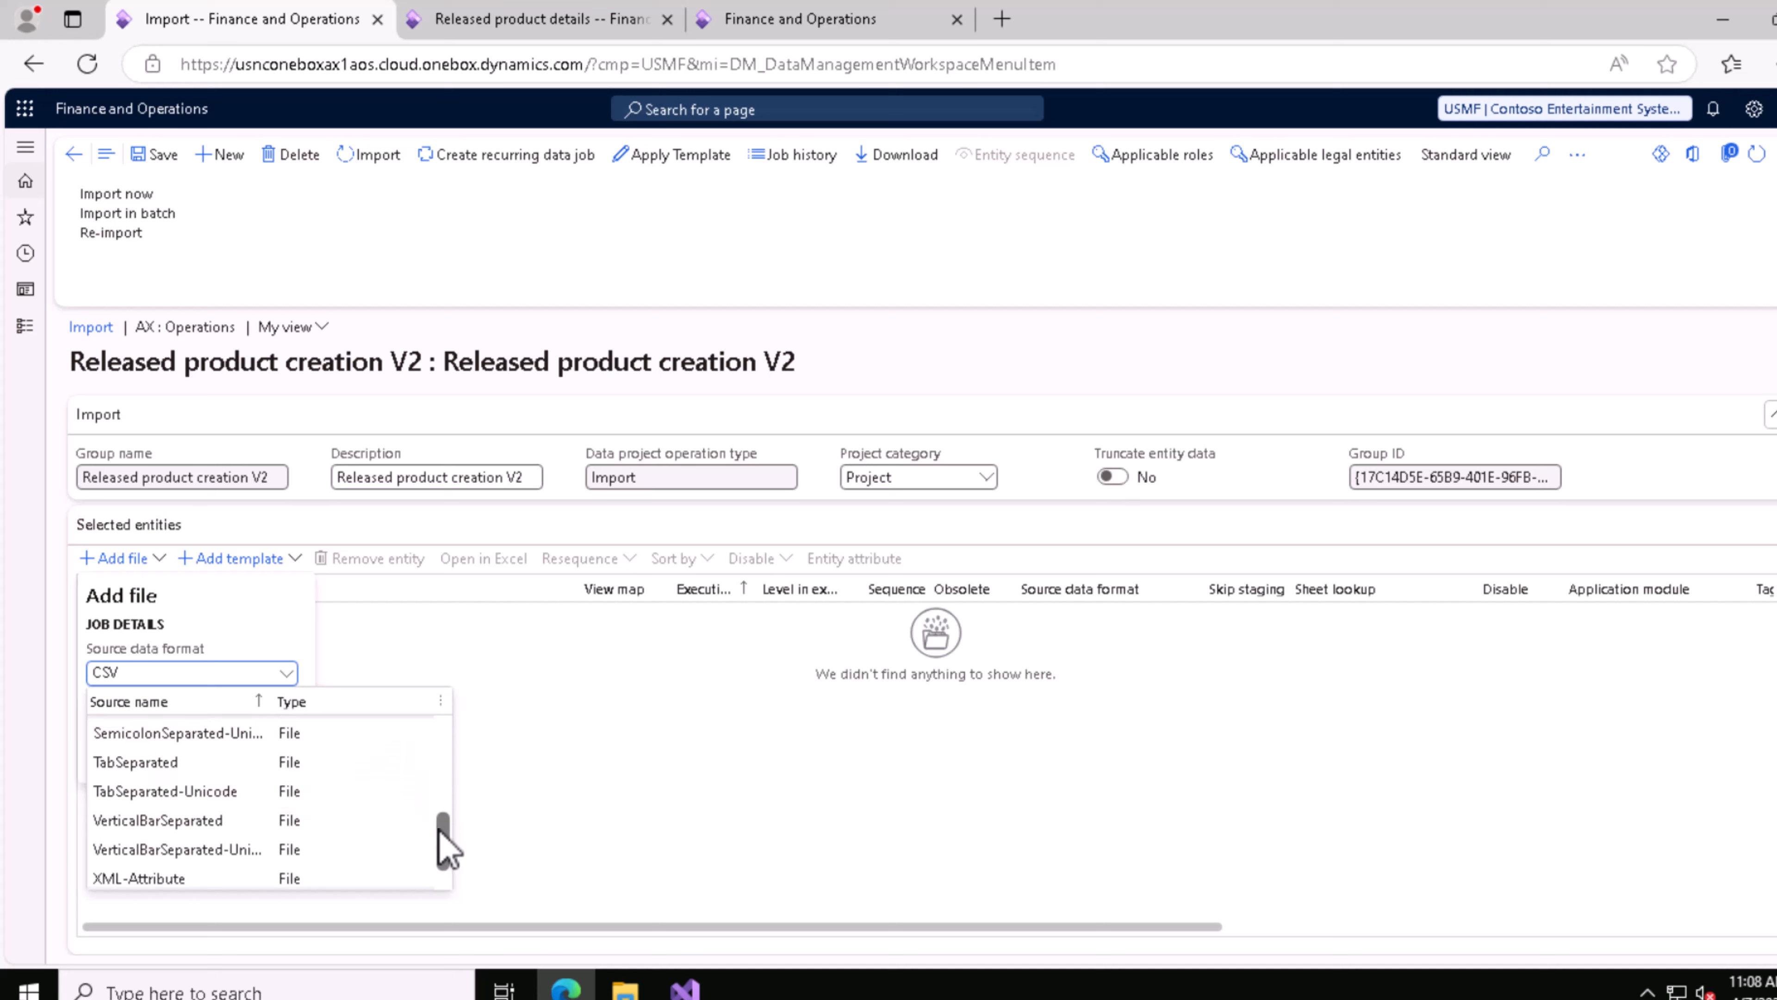
left_click_drag(437, 842, 441, 809)
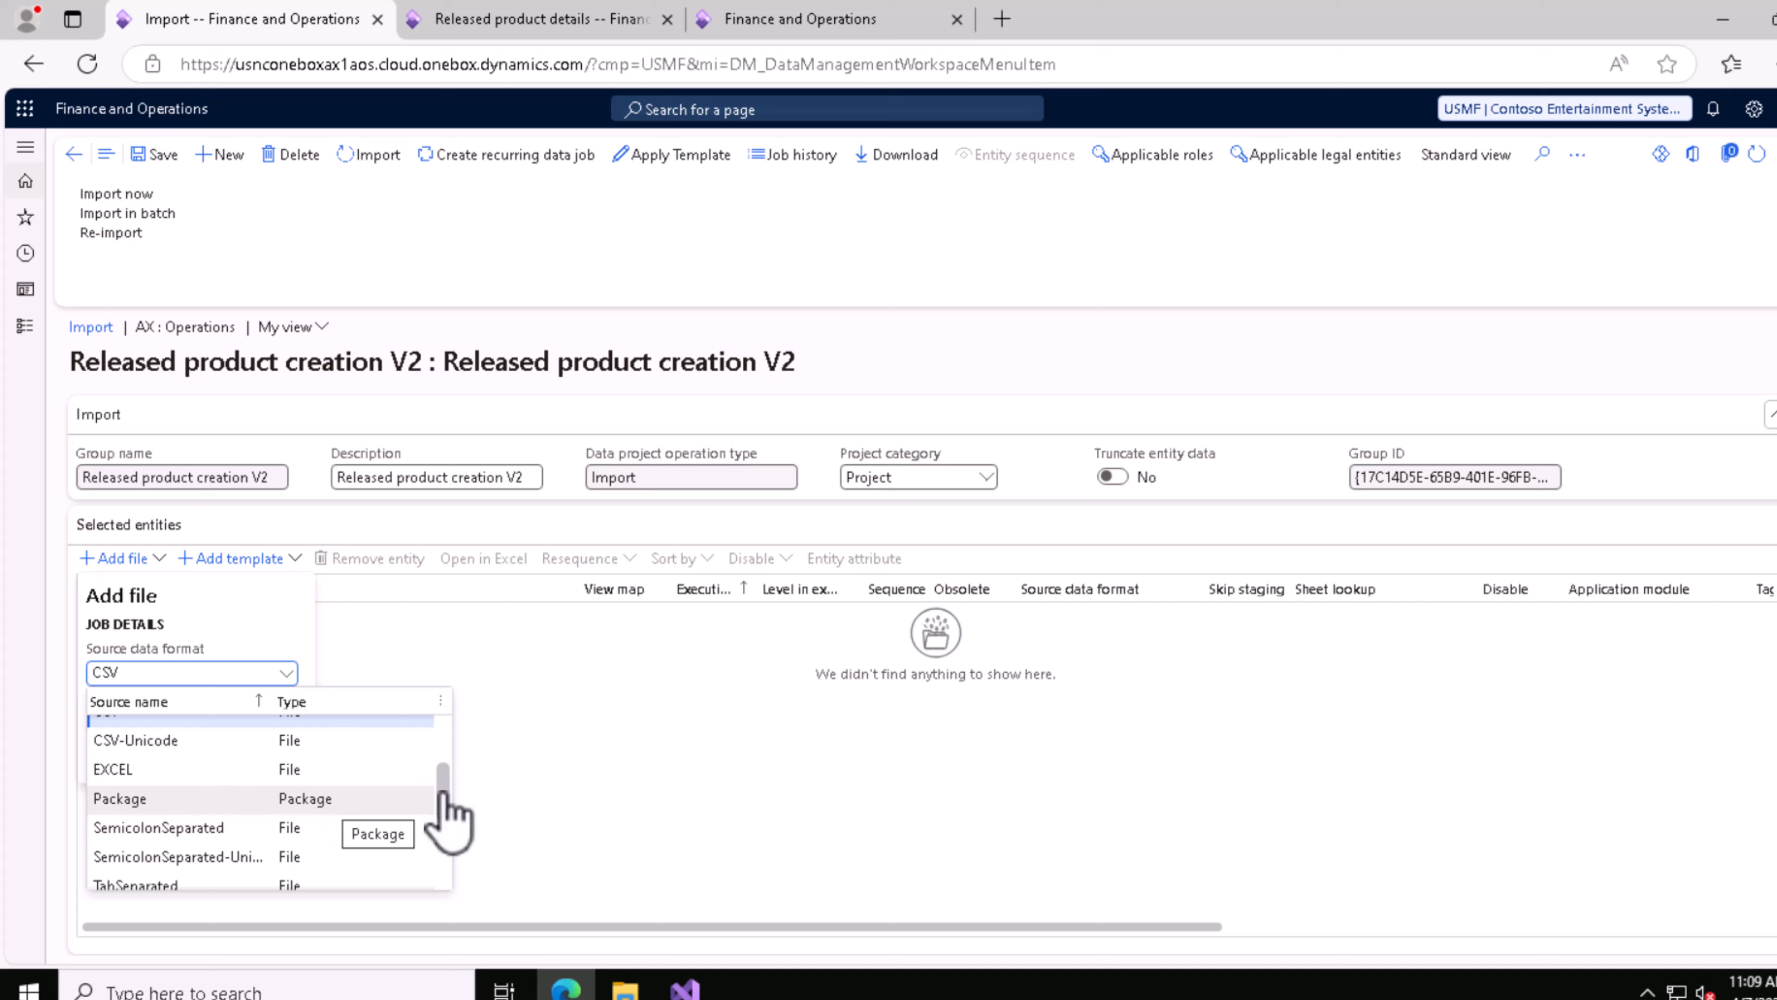
scroll(448, 784, "up", 1)
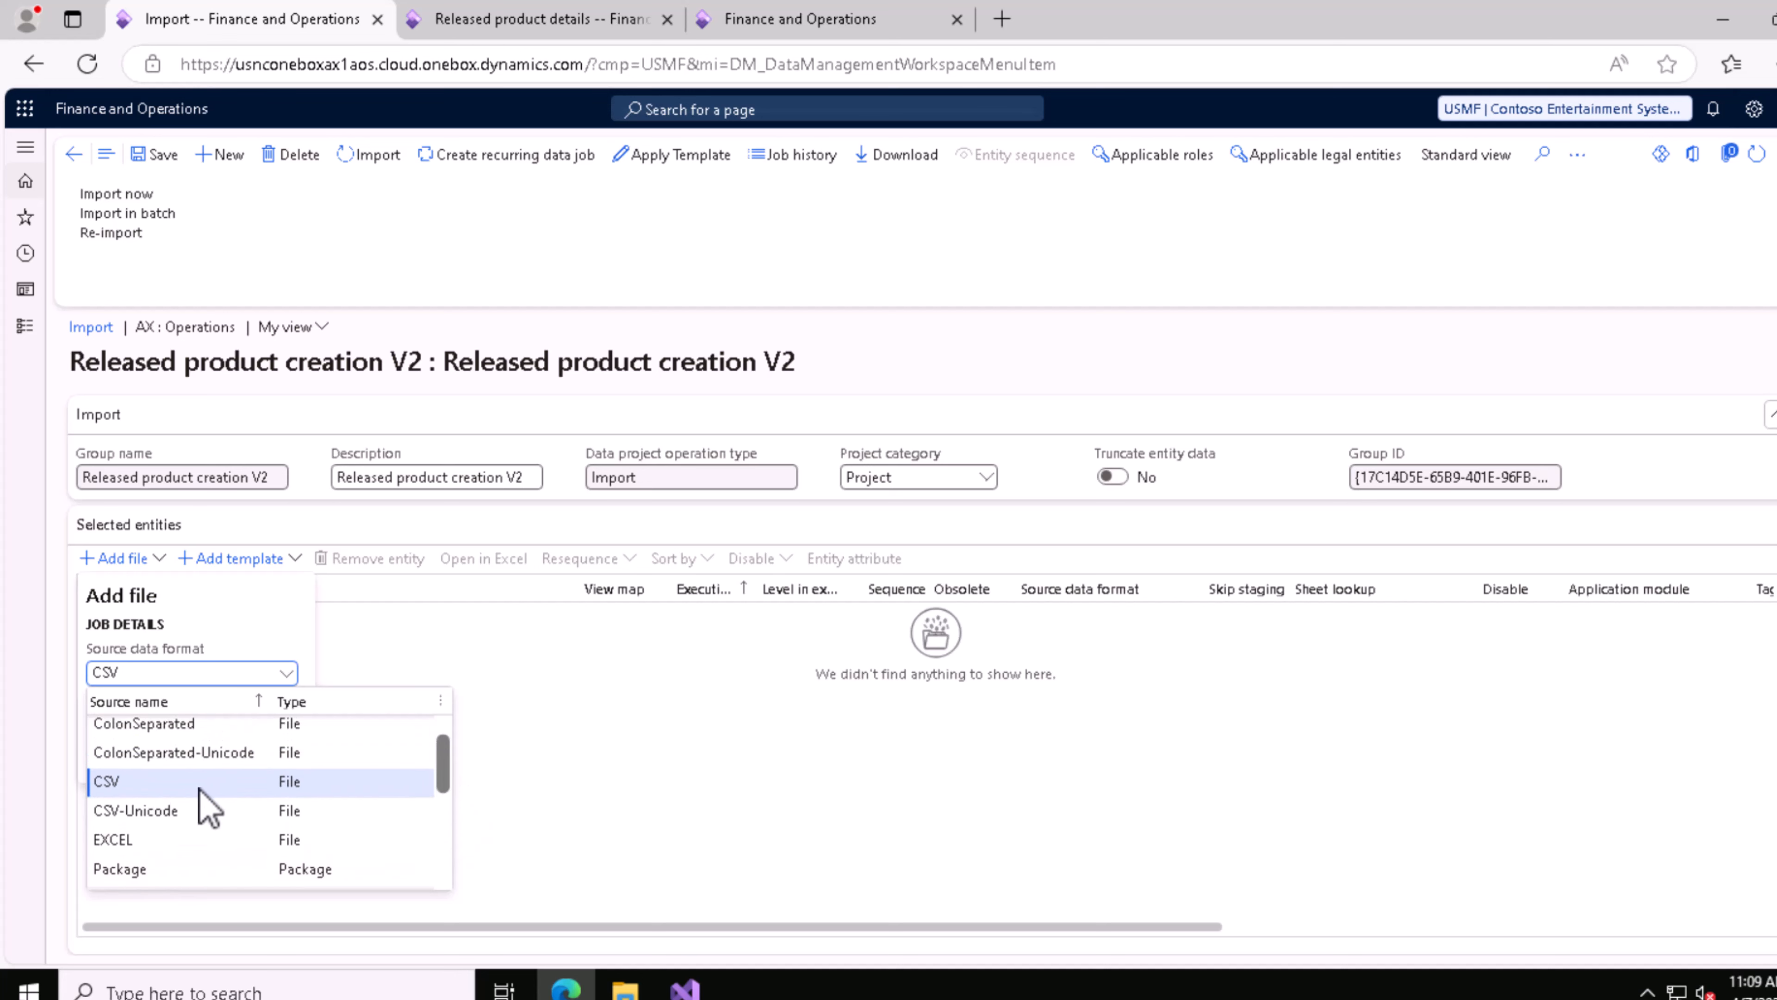
left_click(167, 783)
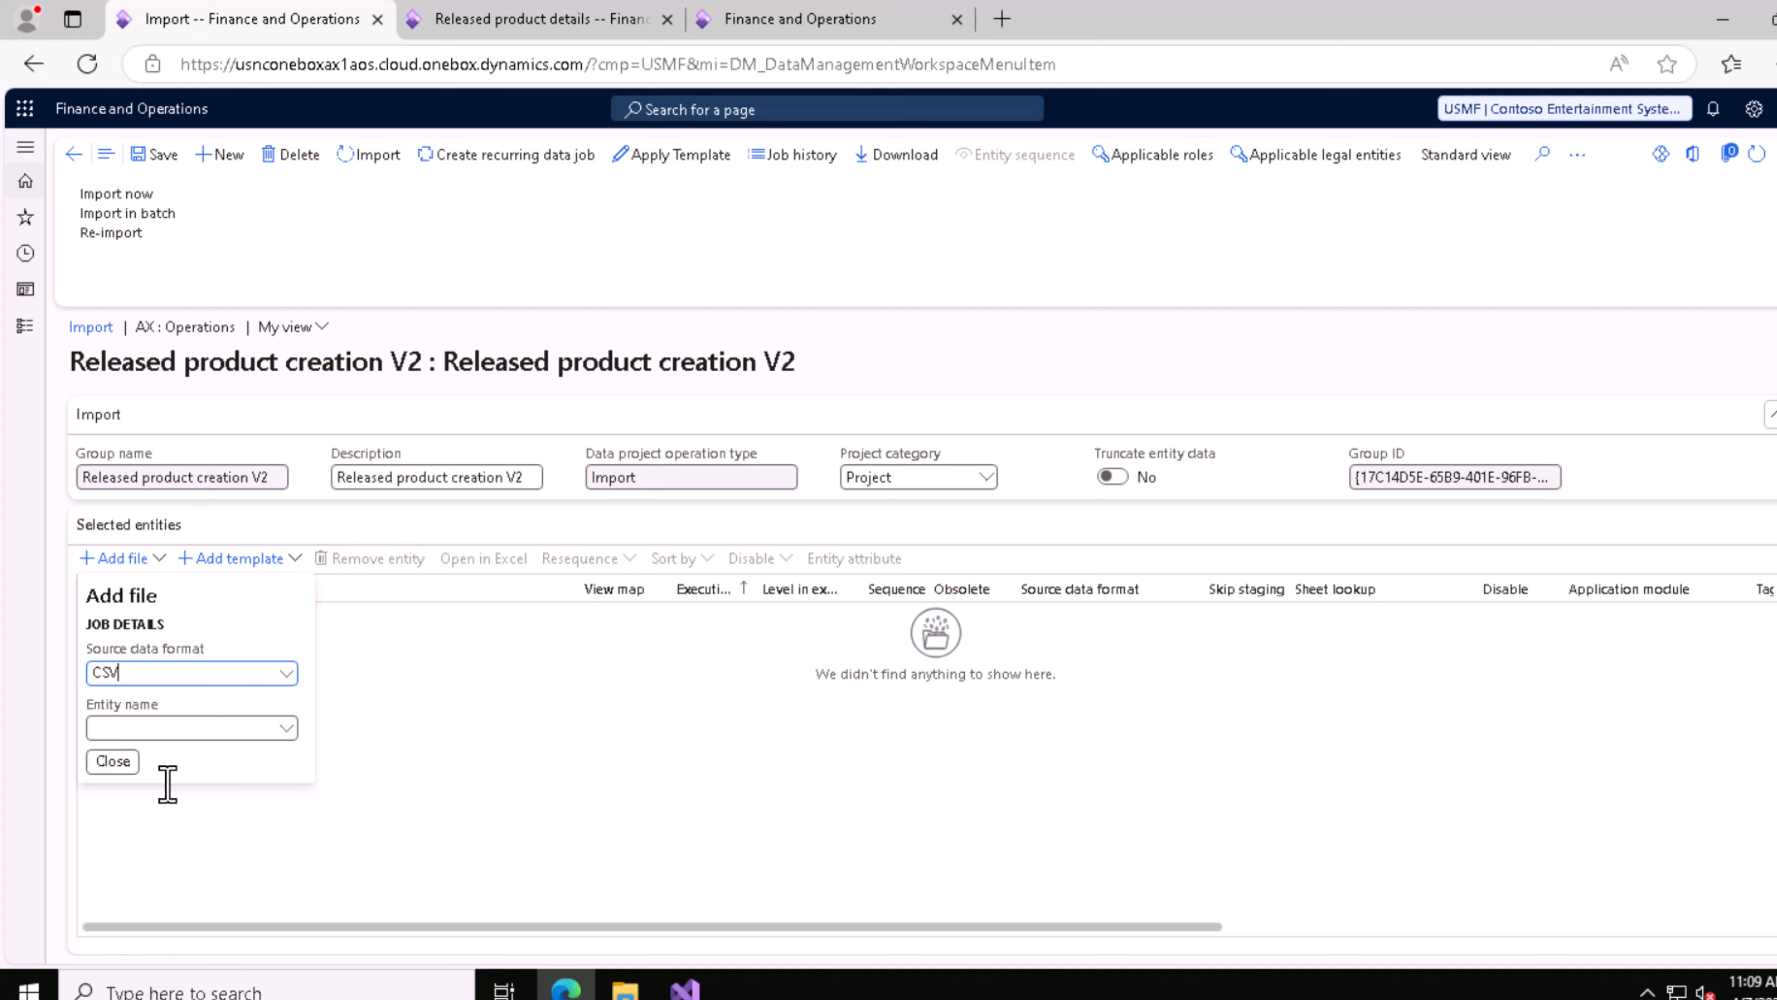
Step: Check the file type of Released product creation V2.csv in the Downloads folder, and return to the import project in the browser
left_click(625, 989)
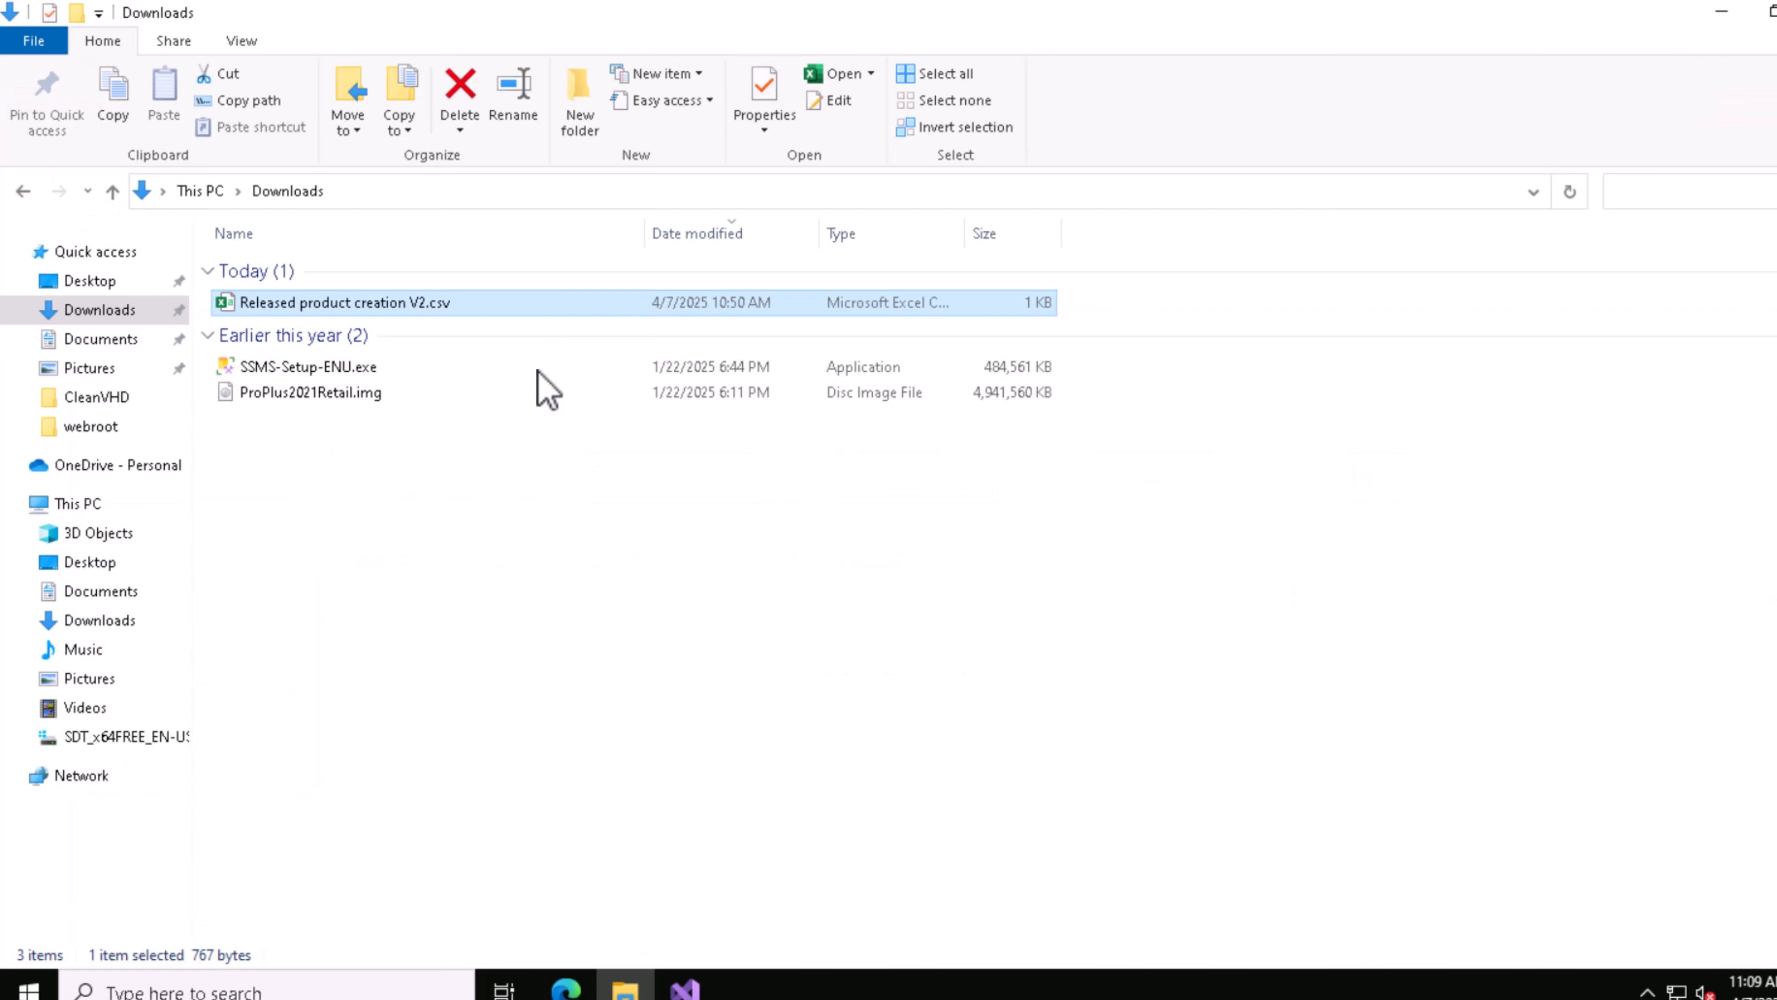
right_click(456, 308)
left_click(567, 709)
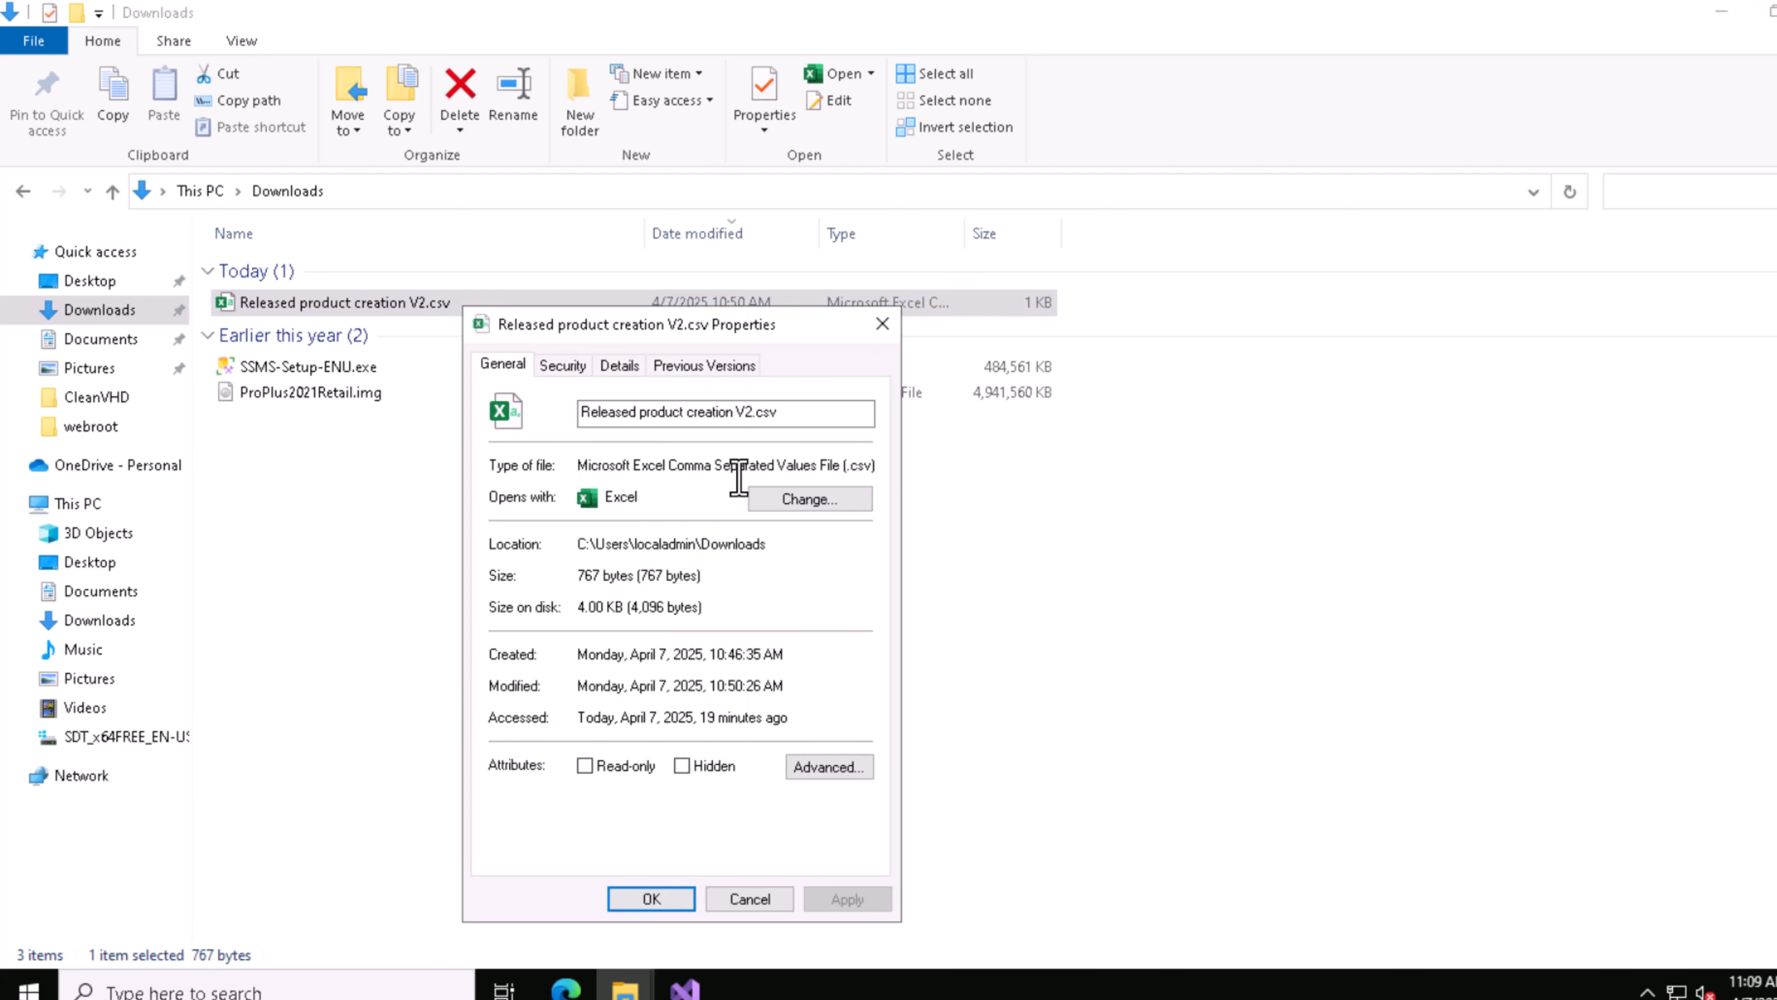
left_click(882, 324)
left_click(566, 987)
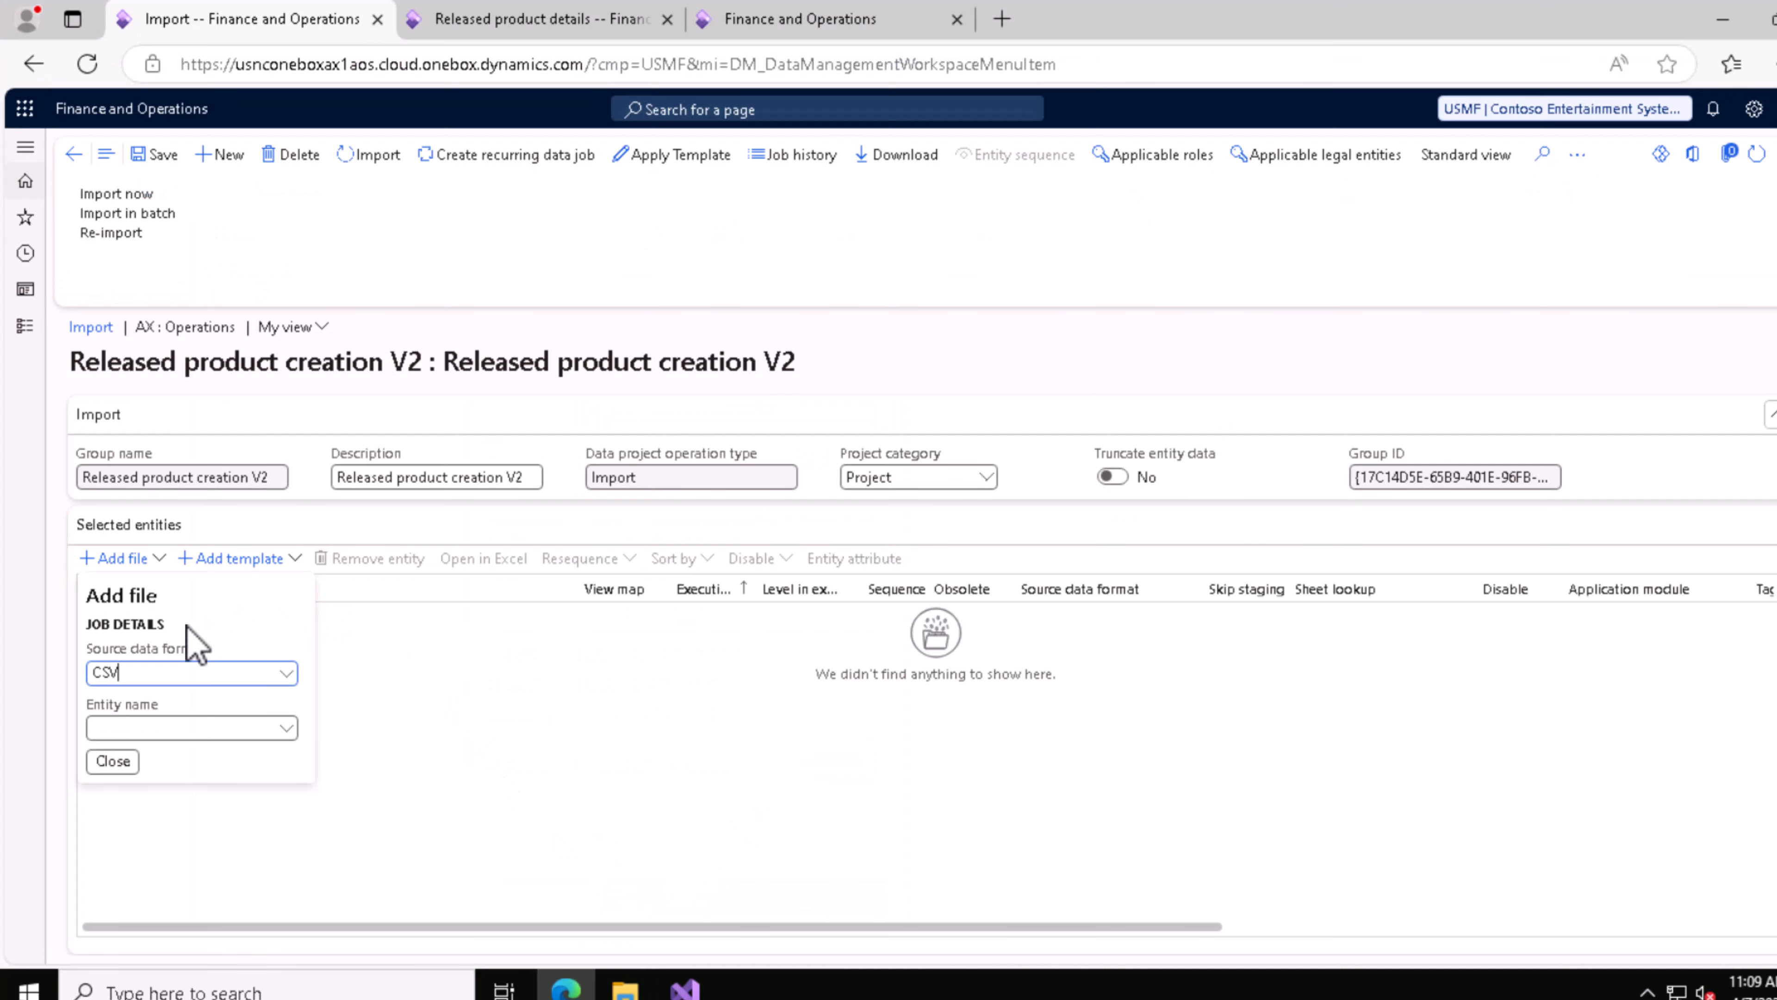
Step: Try to filter the entity lookup for target entities containing Released product creation V2
left_click(286, 729)
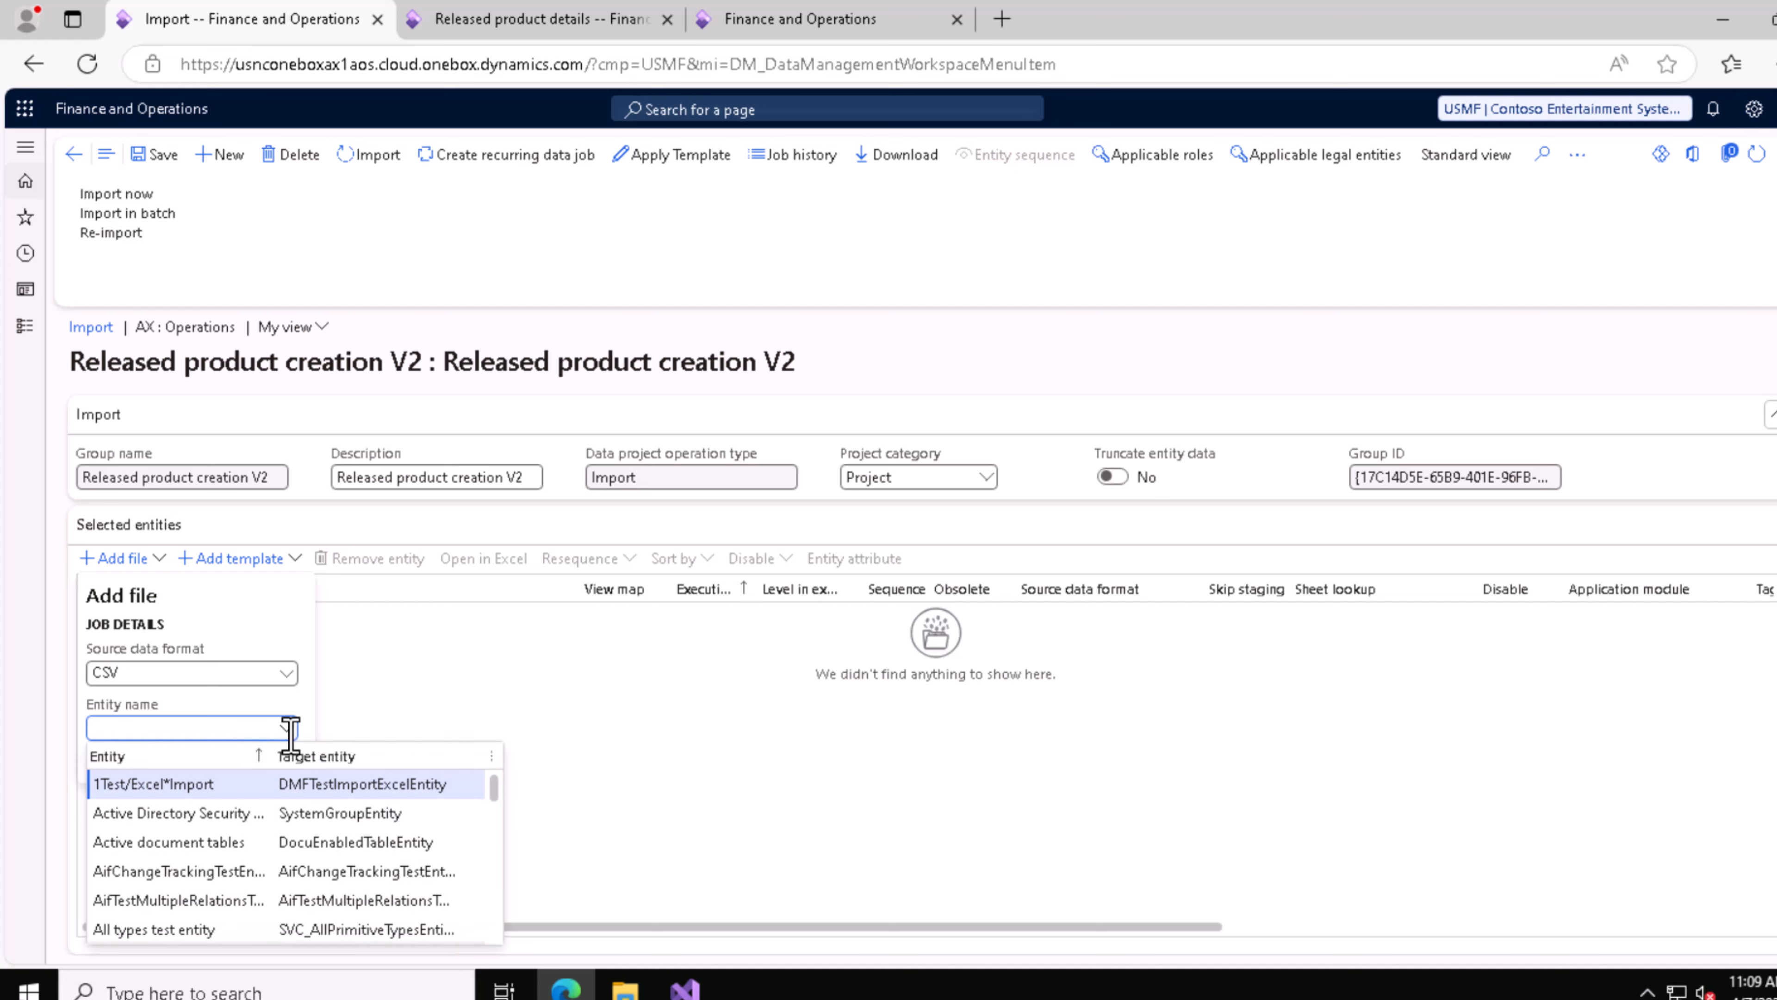
left_click(342, 758)
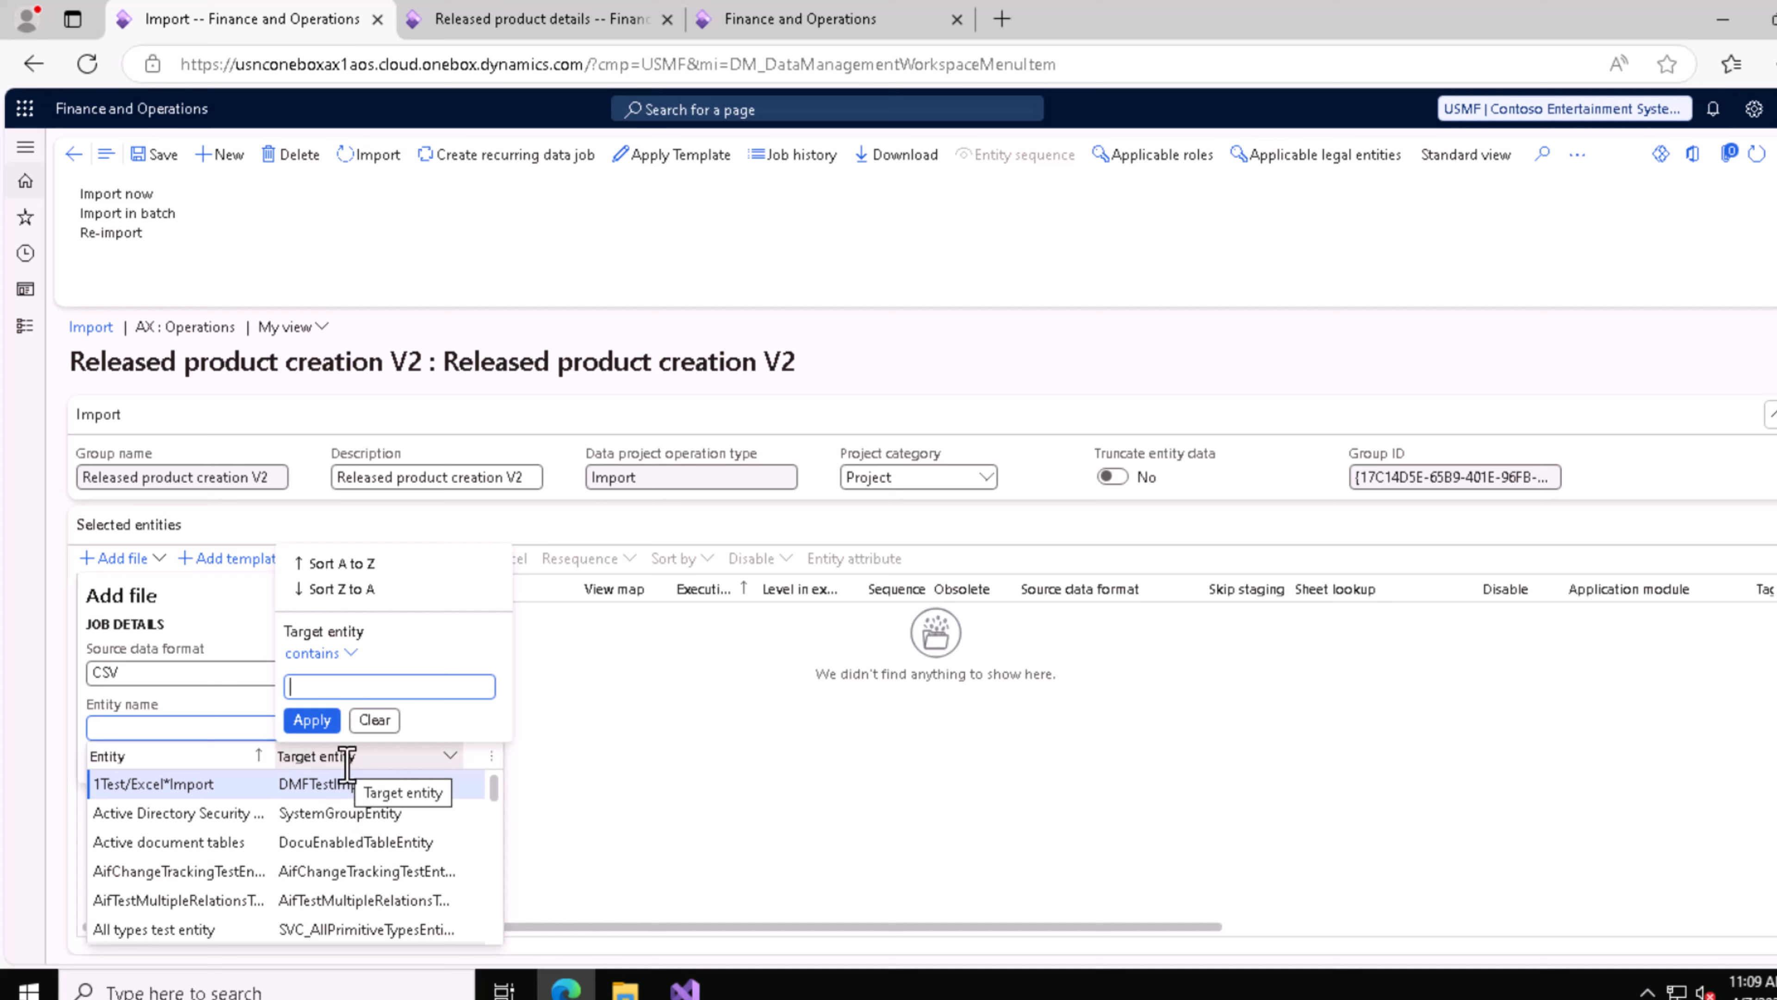
type("Released product creation V2")
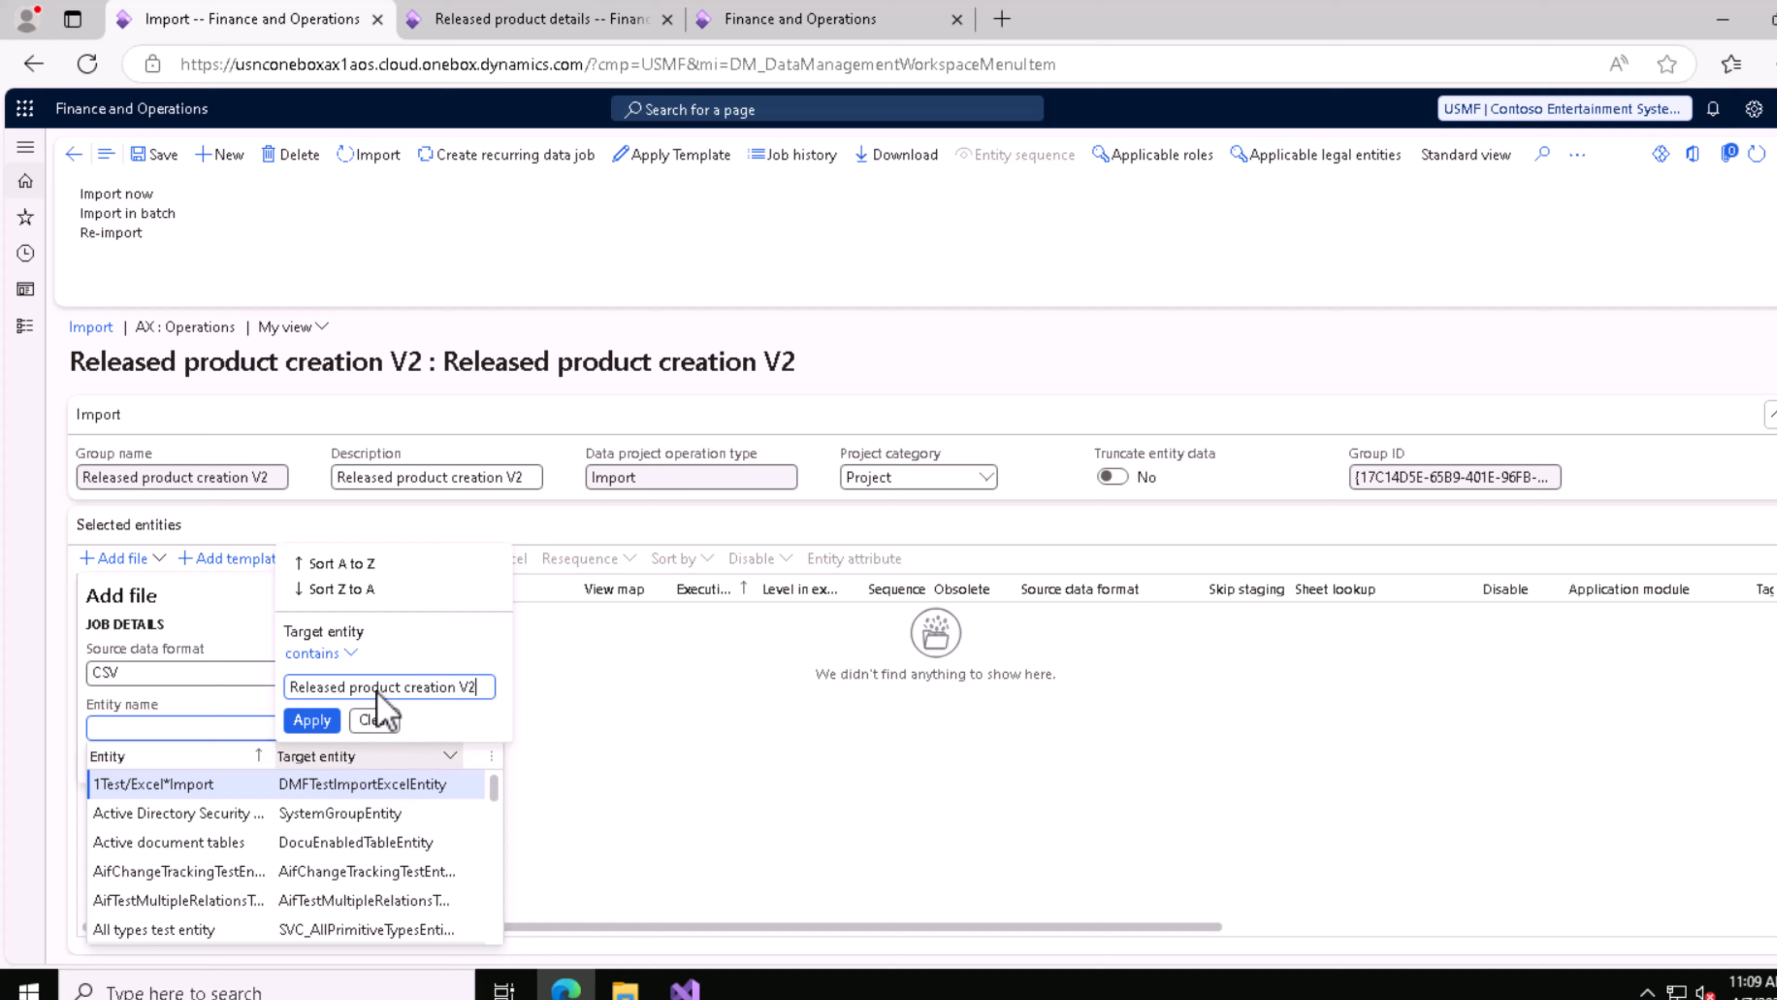
left_click(312, 720)
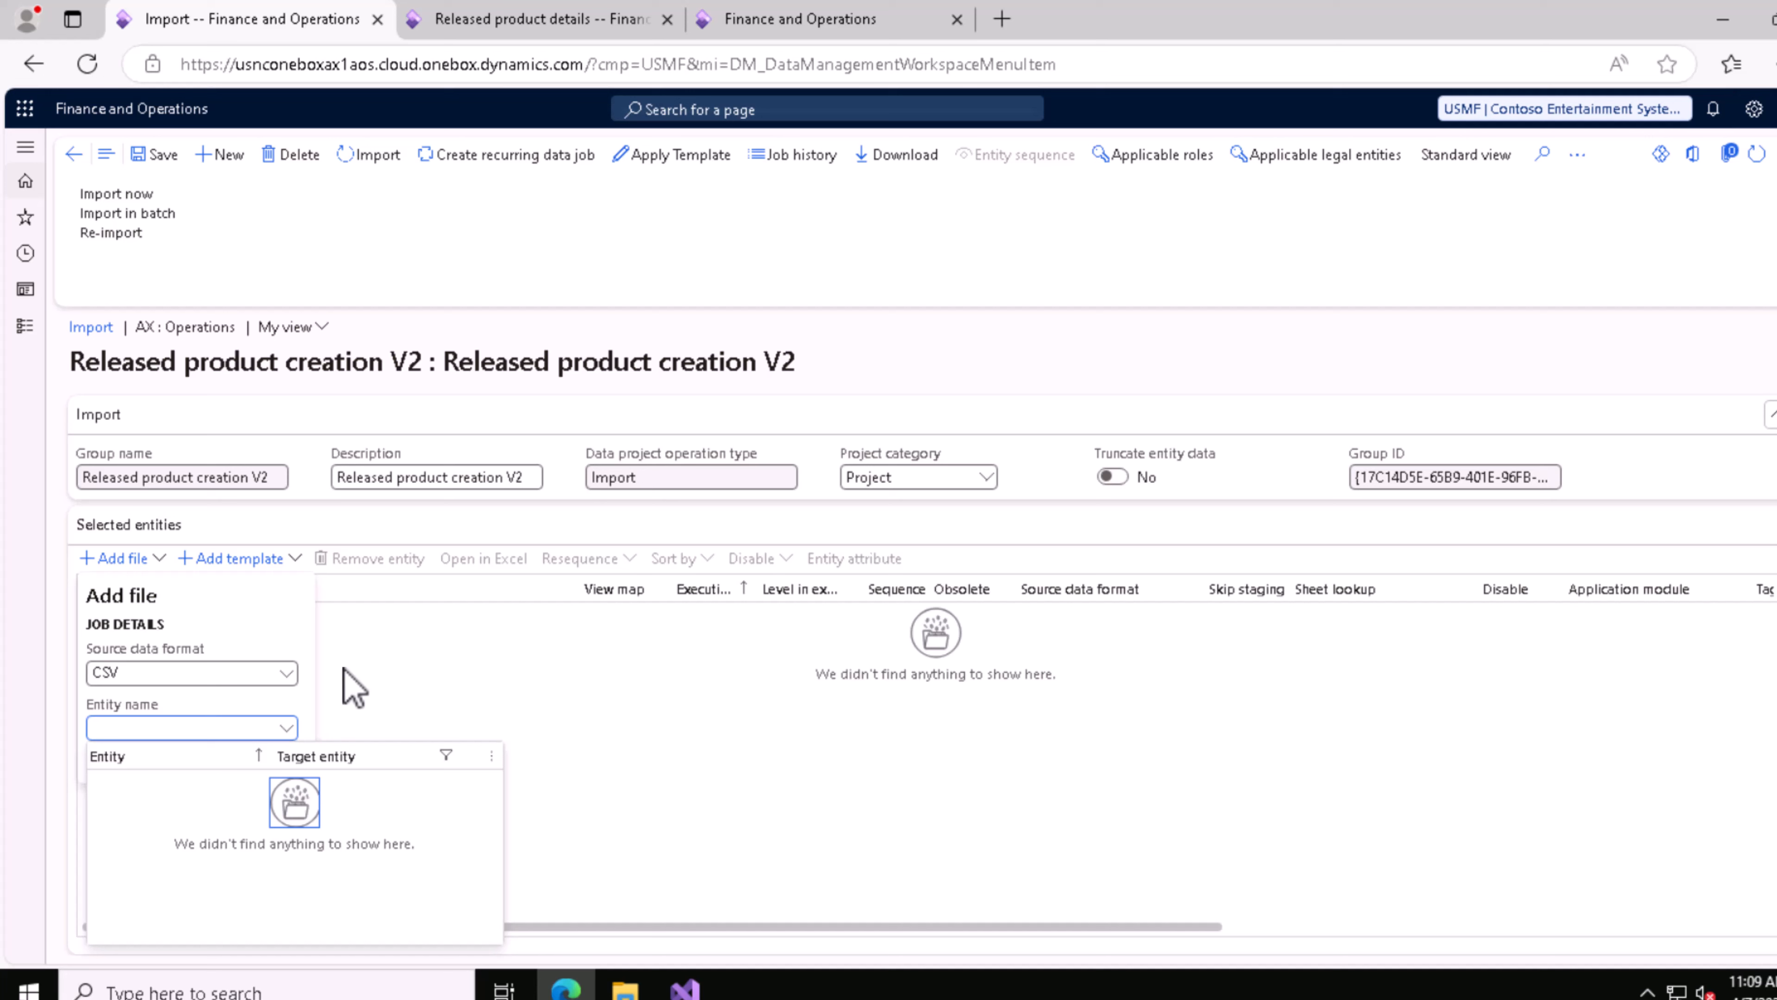
left_click(302, 711)
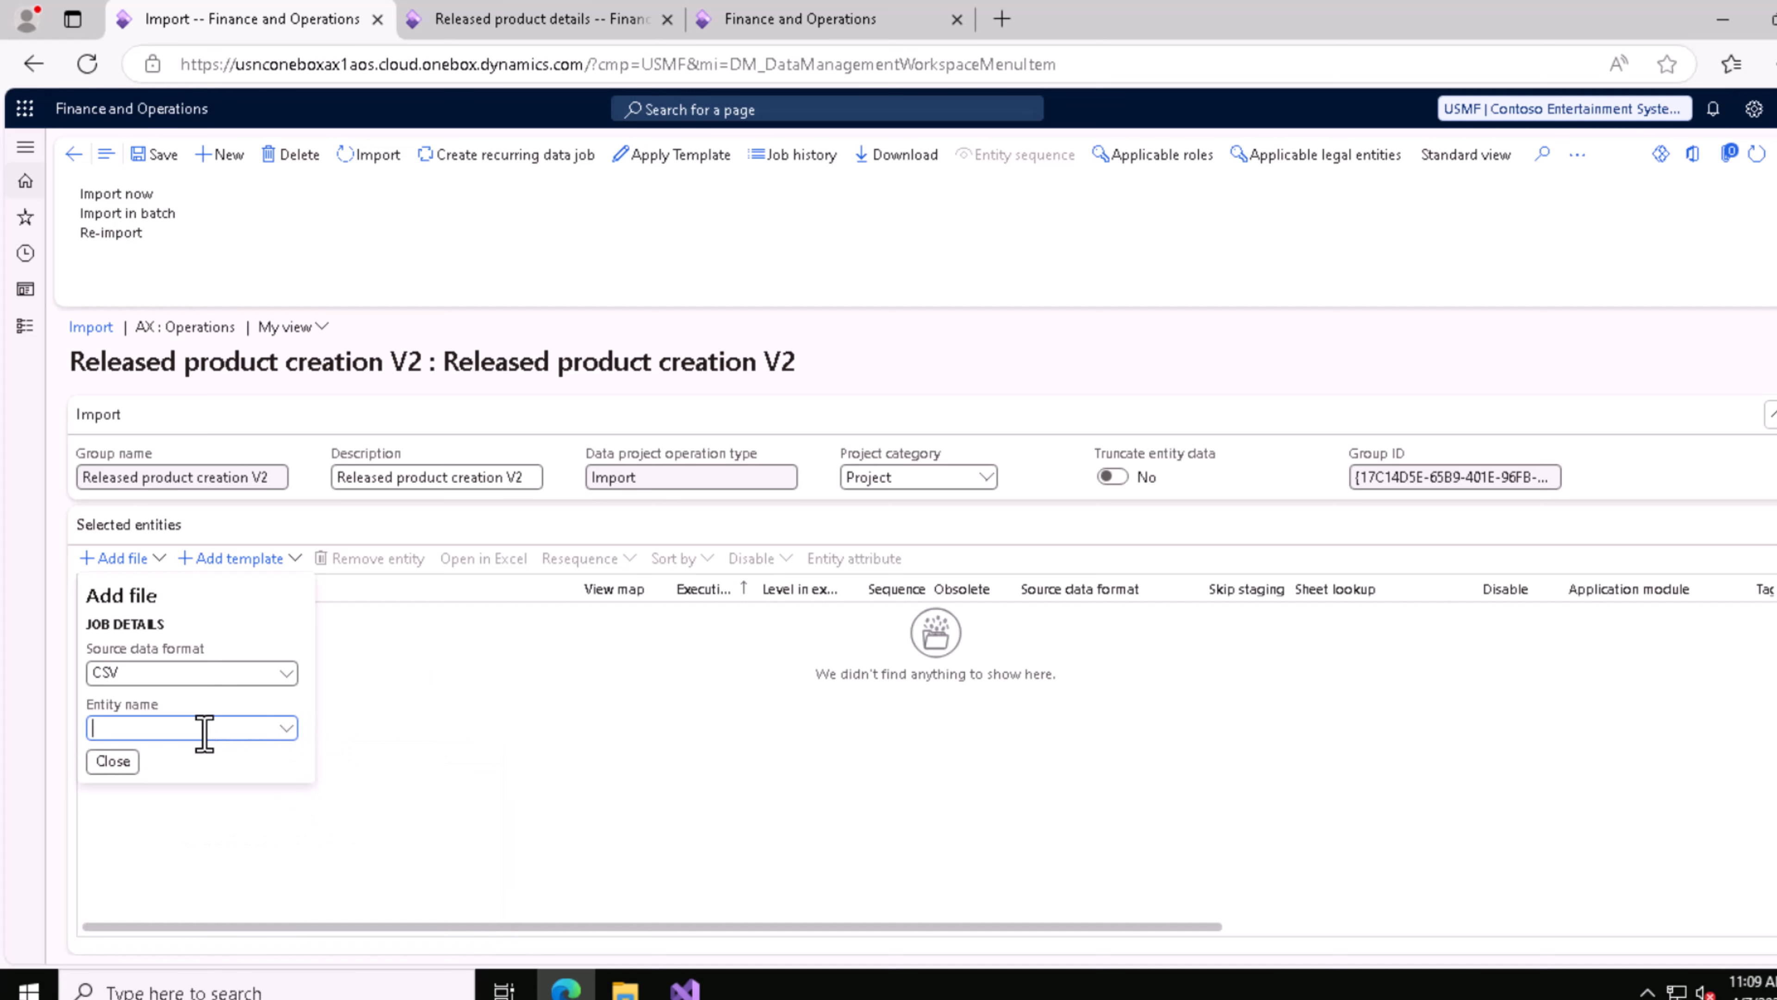
Step: Set the entity name to Released product creation V2 and check its full name in the entity lookup
type("Released product creation V2")
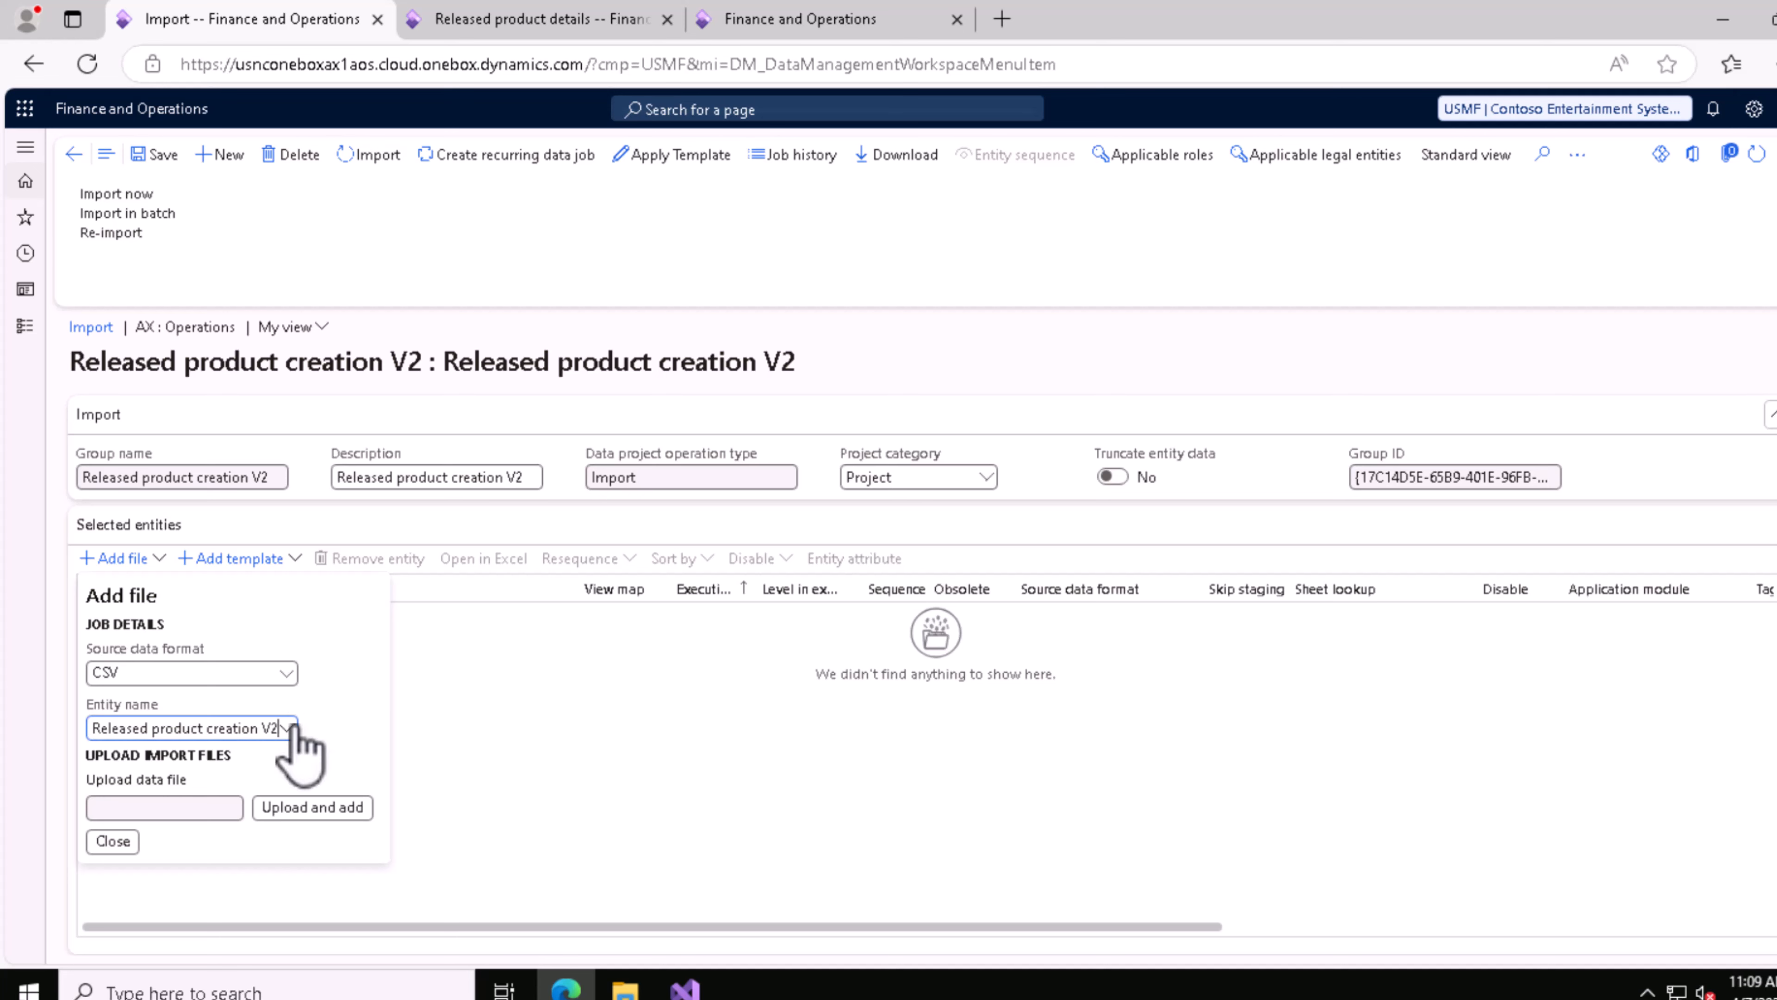
left_click(287, 728)
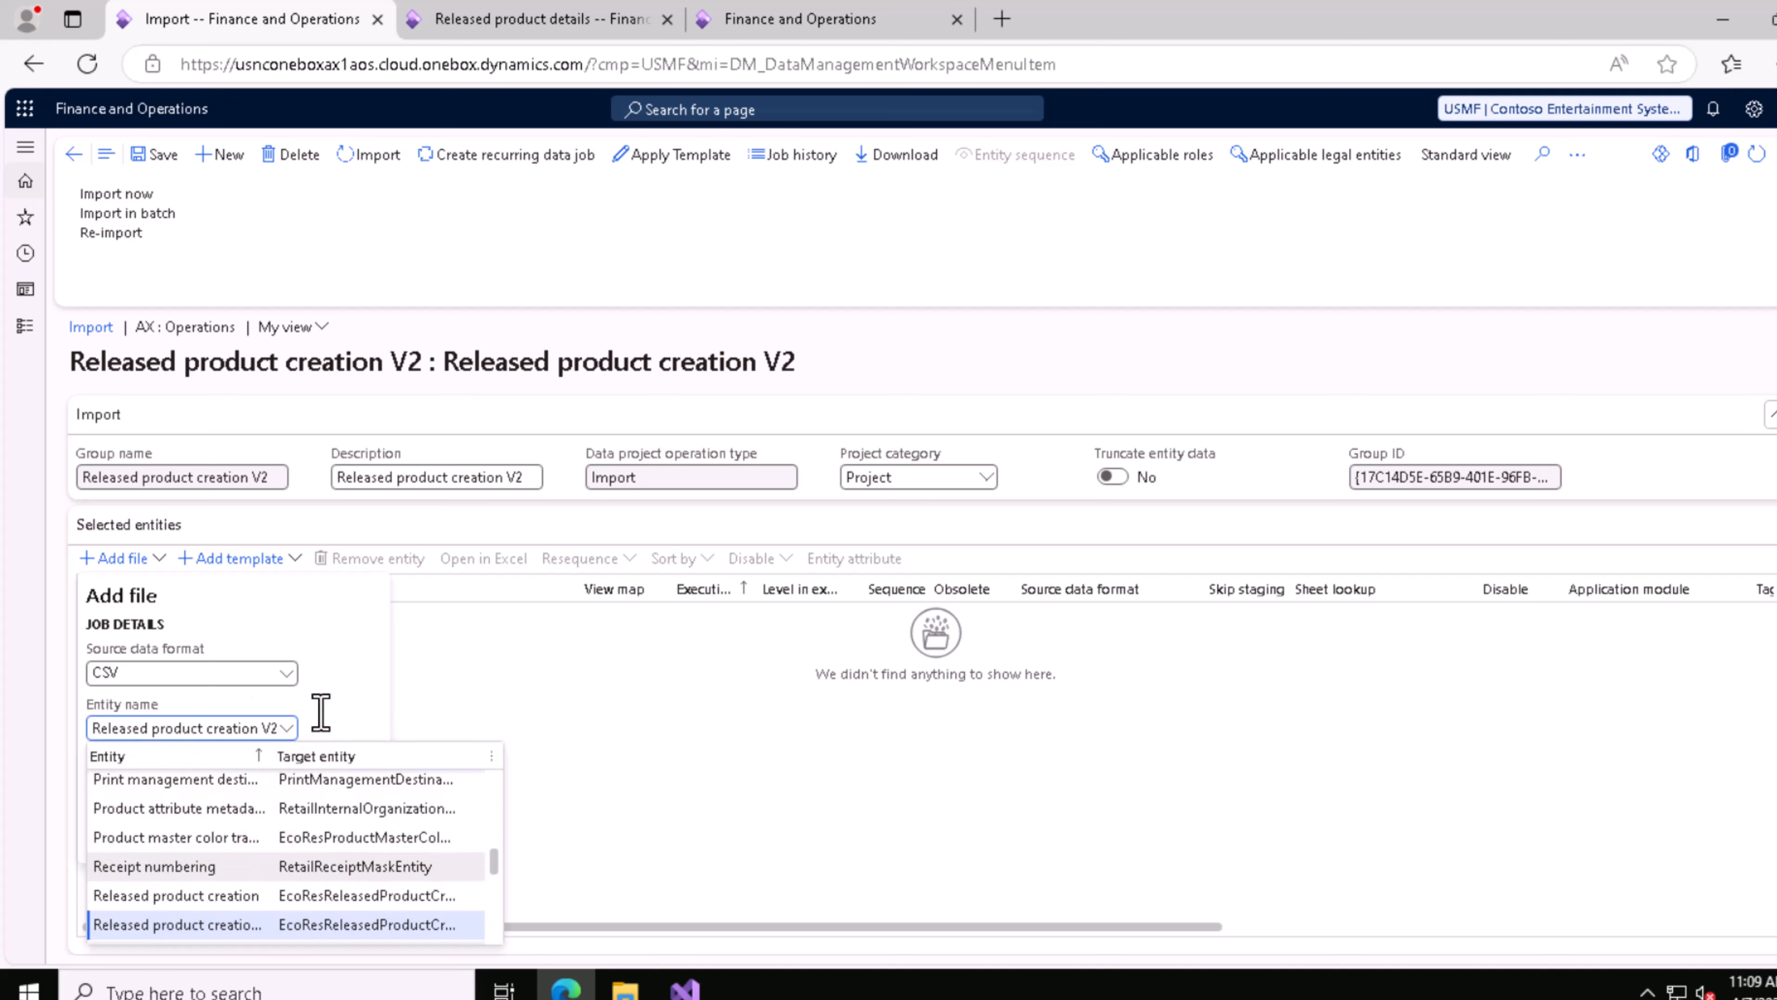
scroll(382, 889, "down", 3)
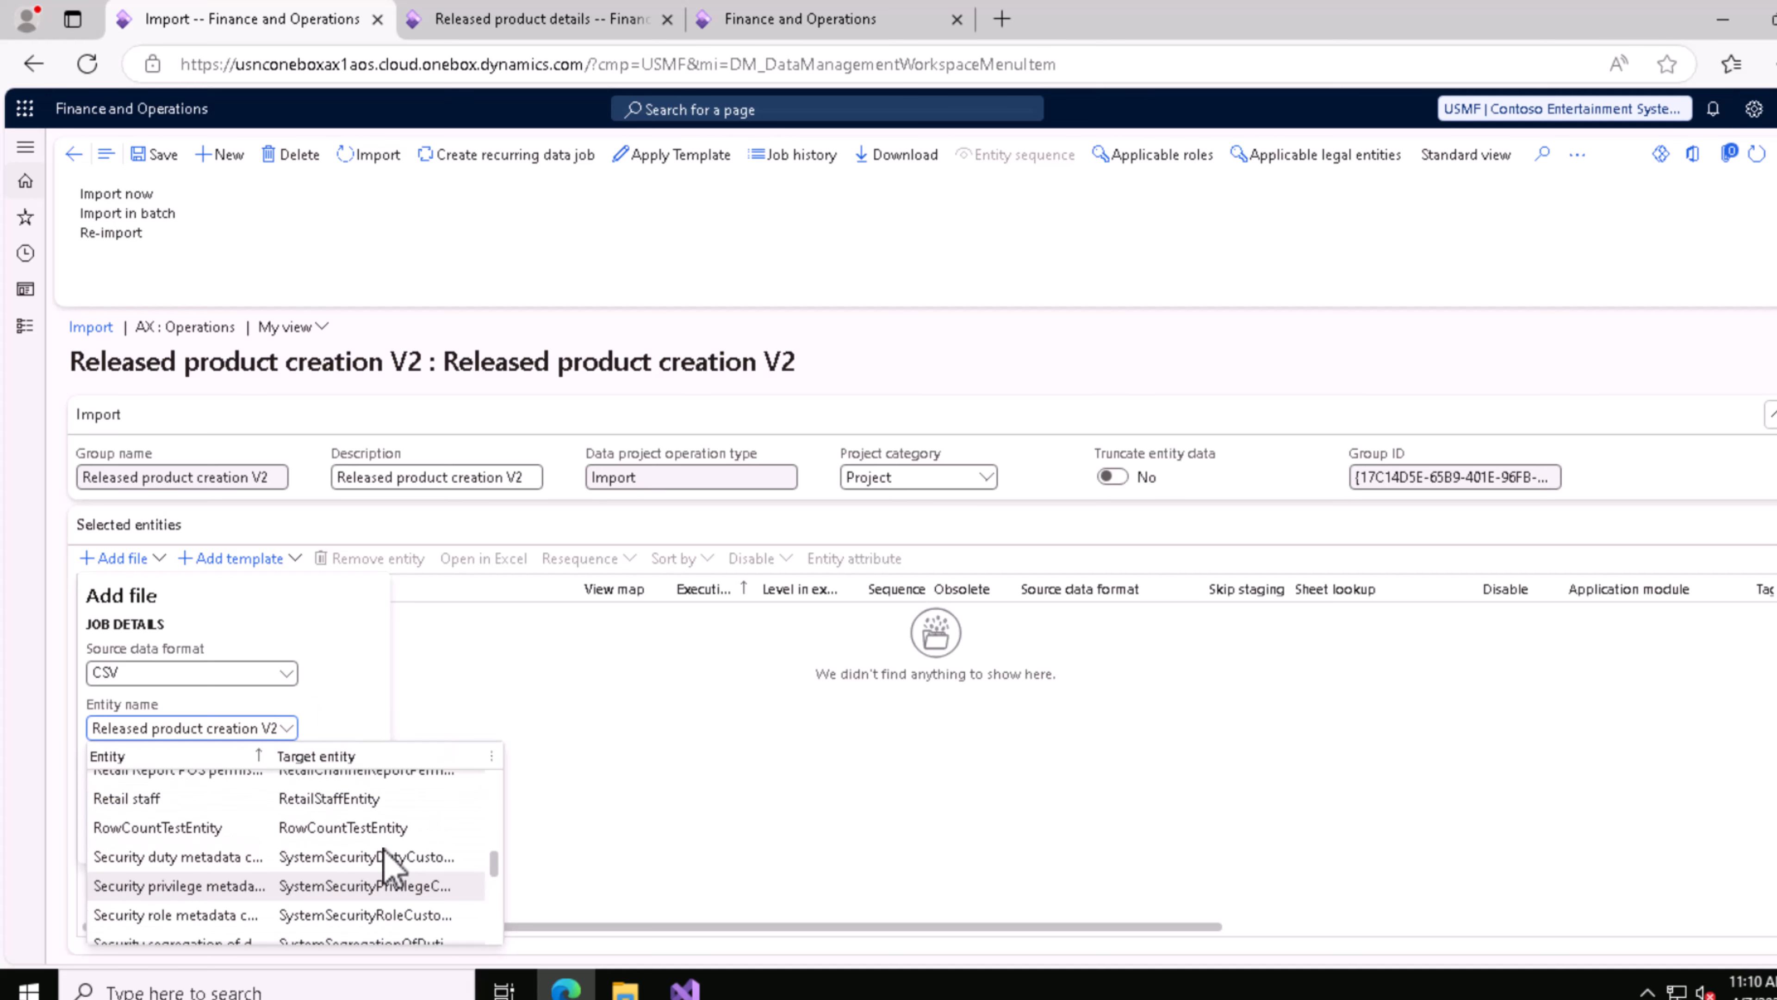
scroll(396, 829, "up", 3)
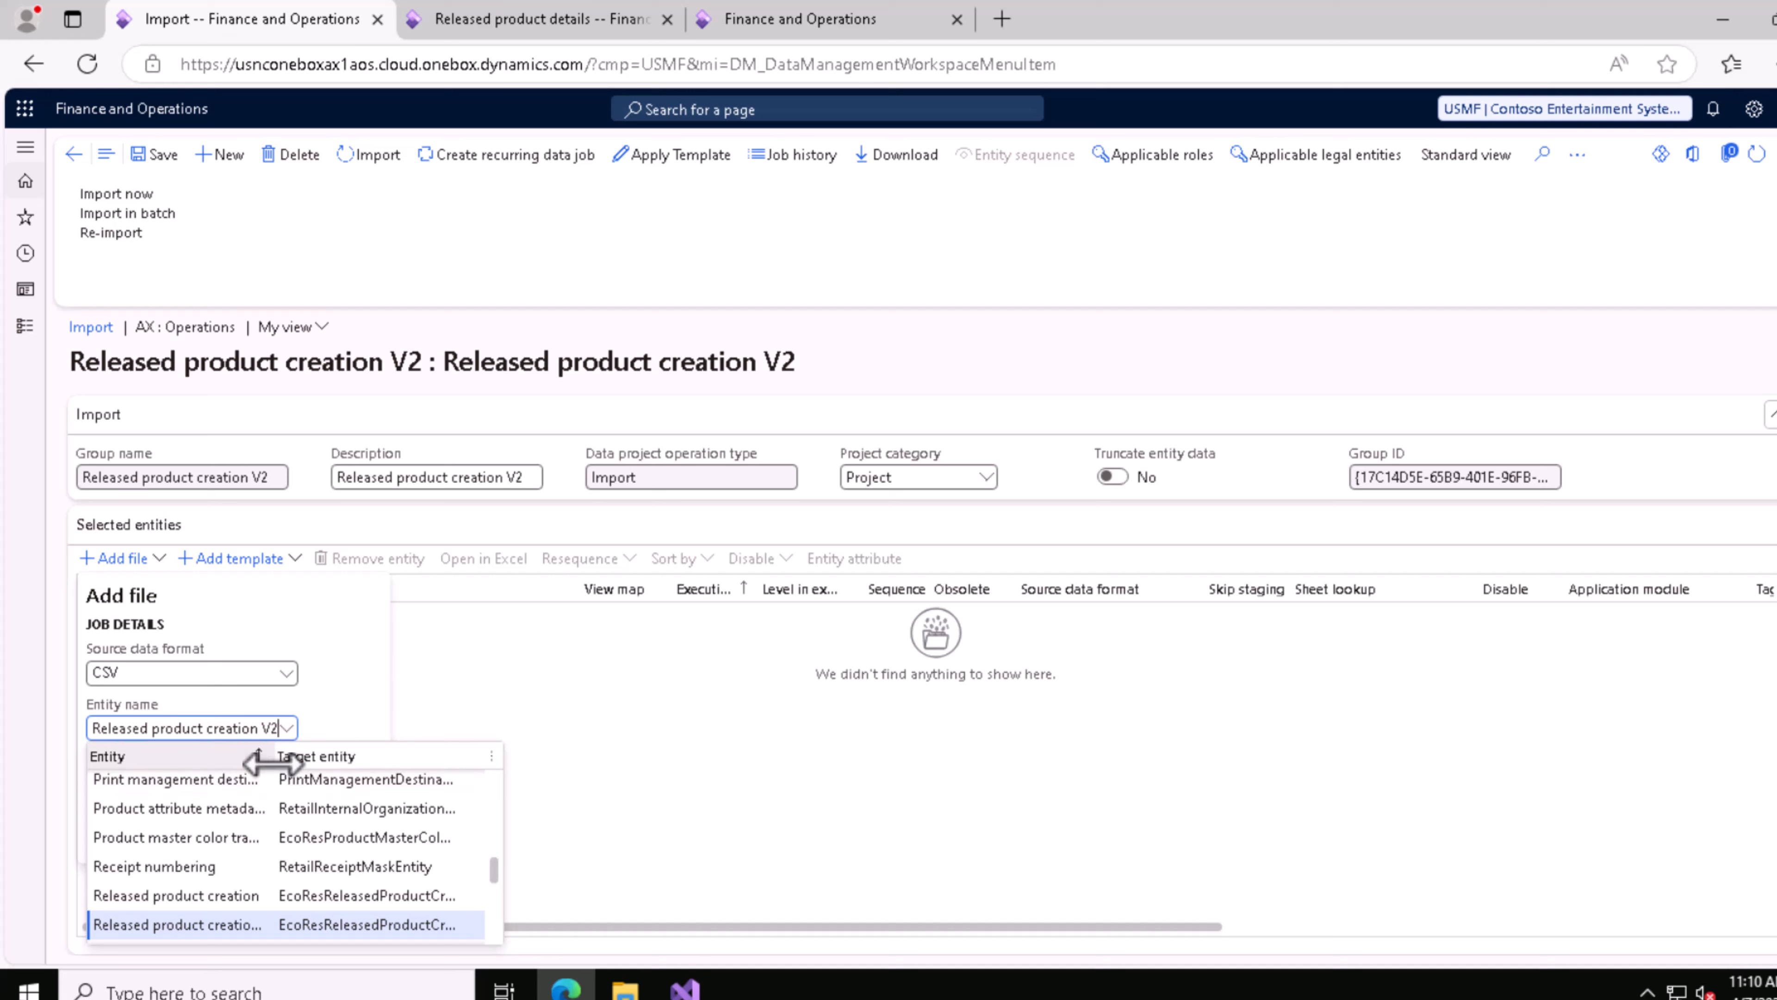
left_click_drag(276, 757, 389, 798)
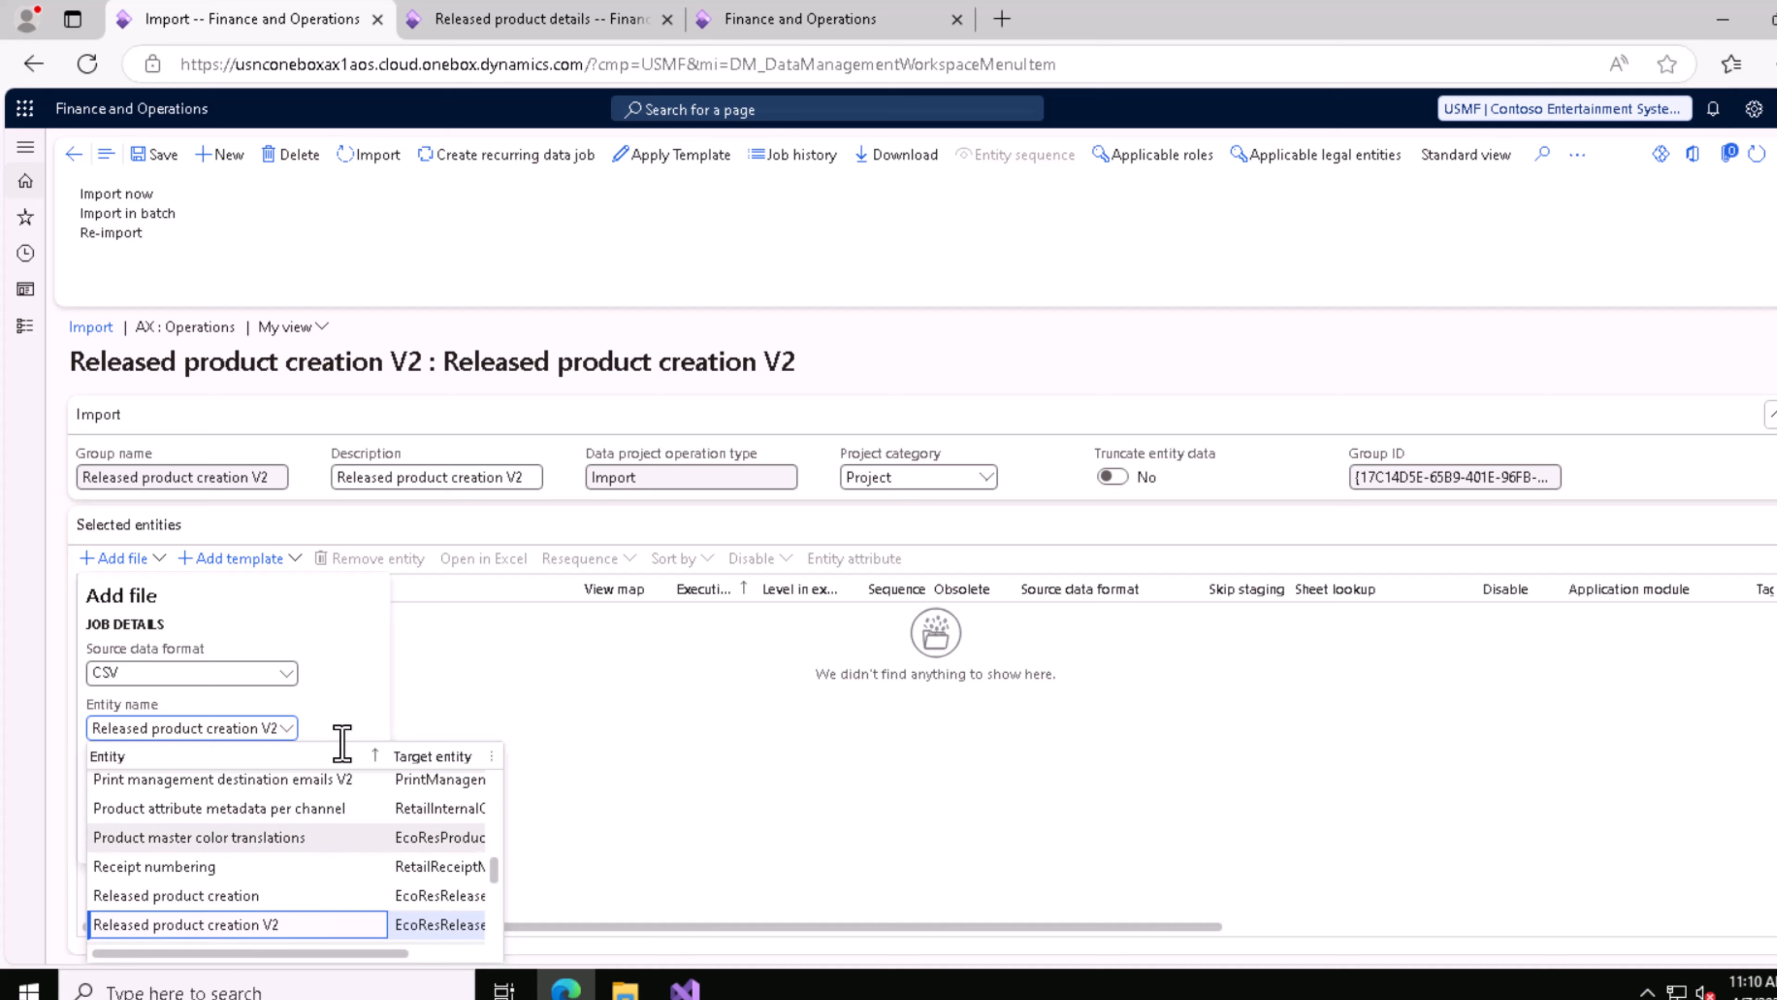
left_click(354, 672)
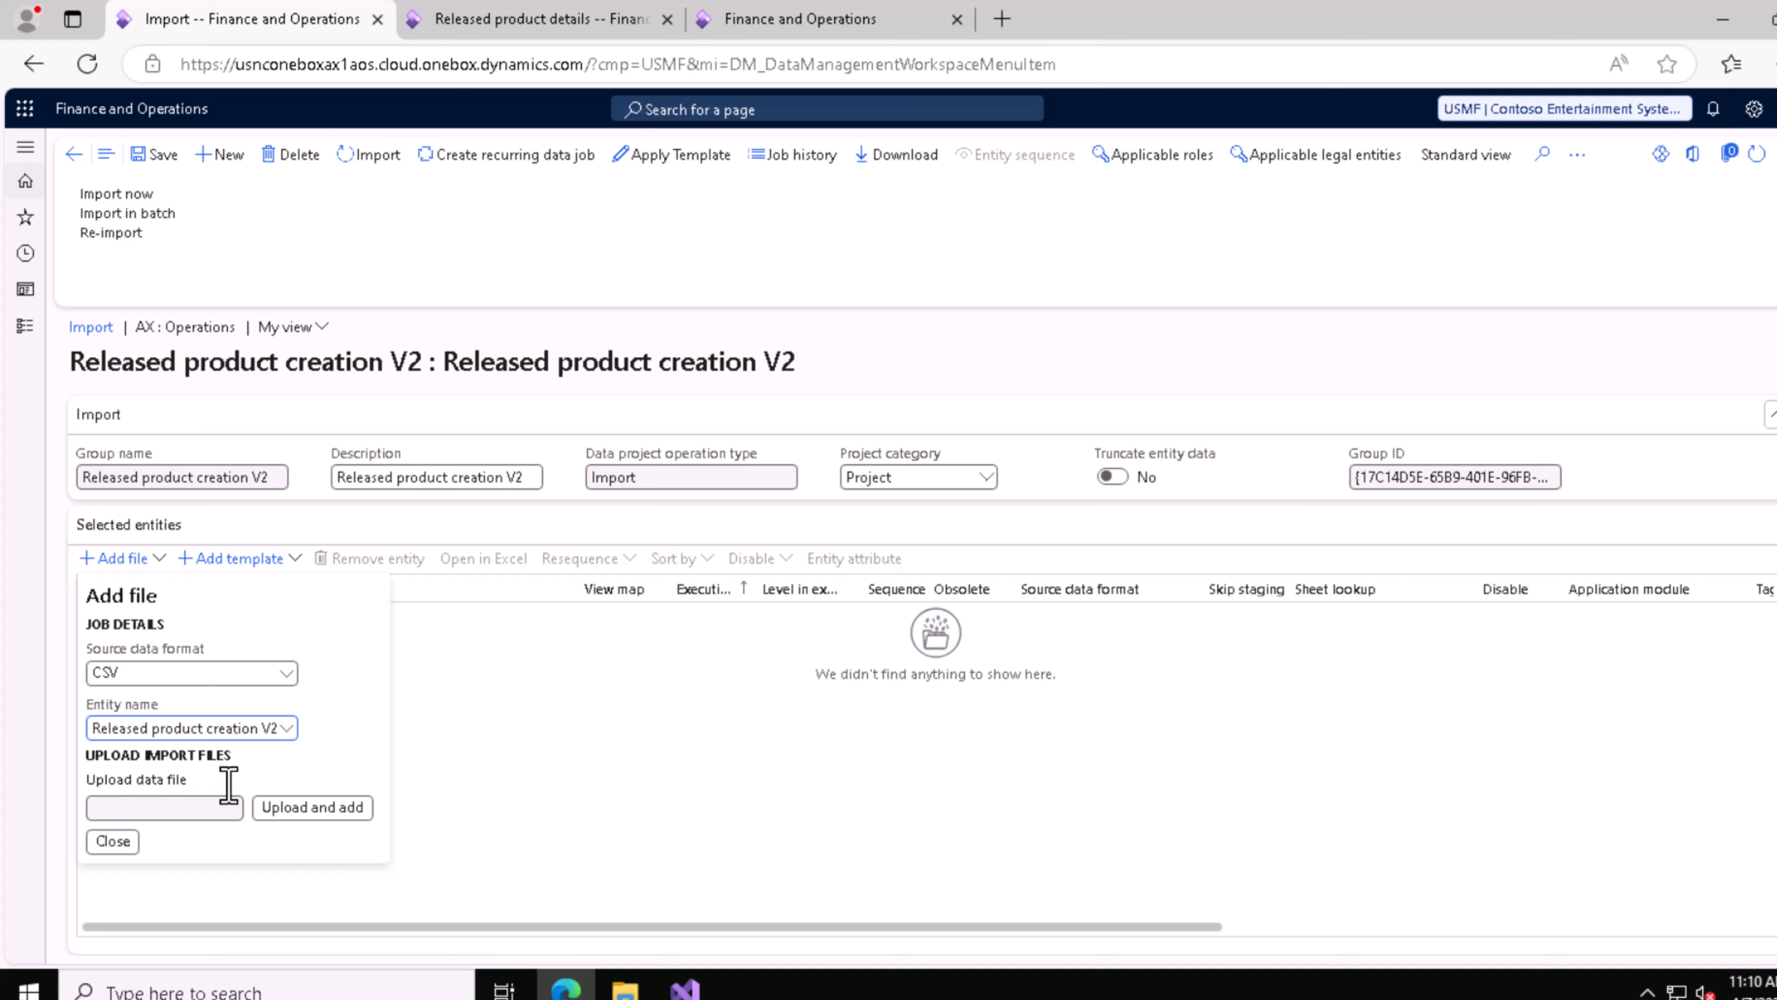
Step: Upload Released product creation V2.csv from the Downloads folder to the import project, and finish adding files
left_click(293, 809)
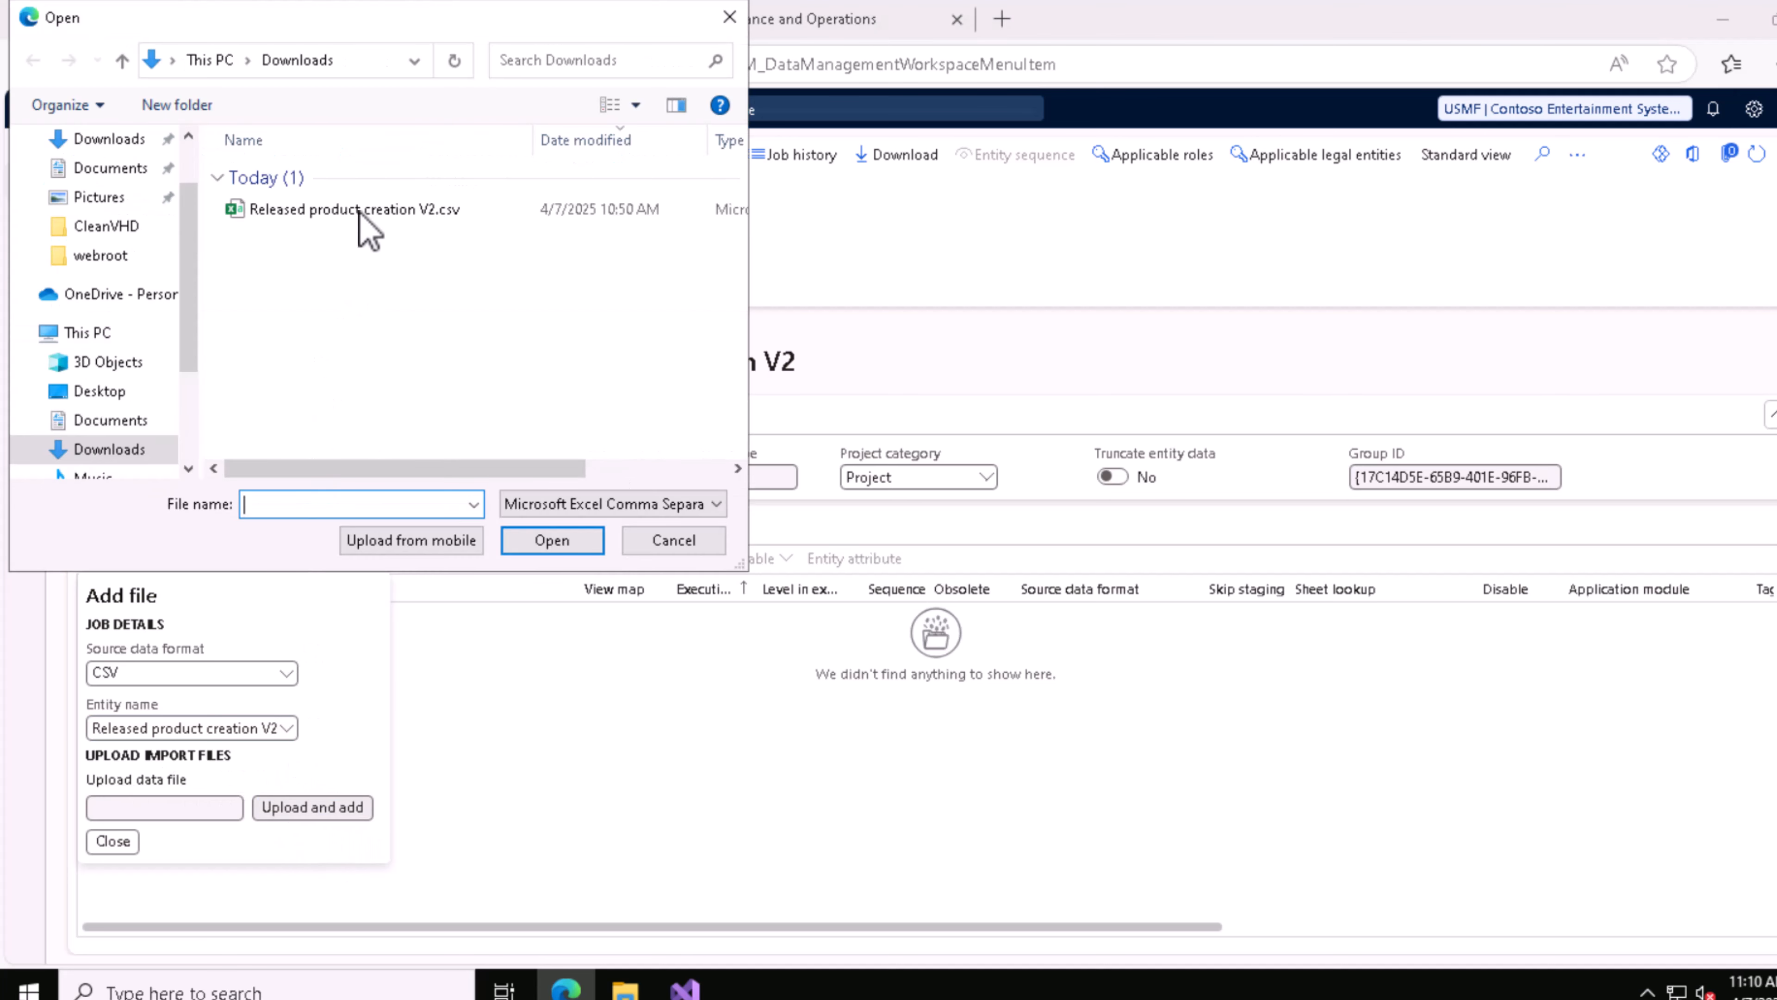
double_click(361, 210)
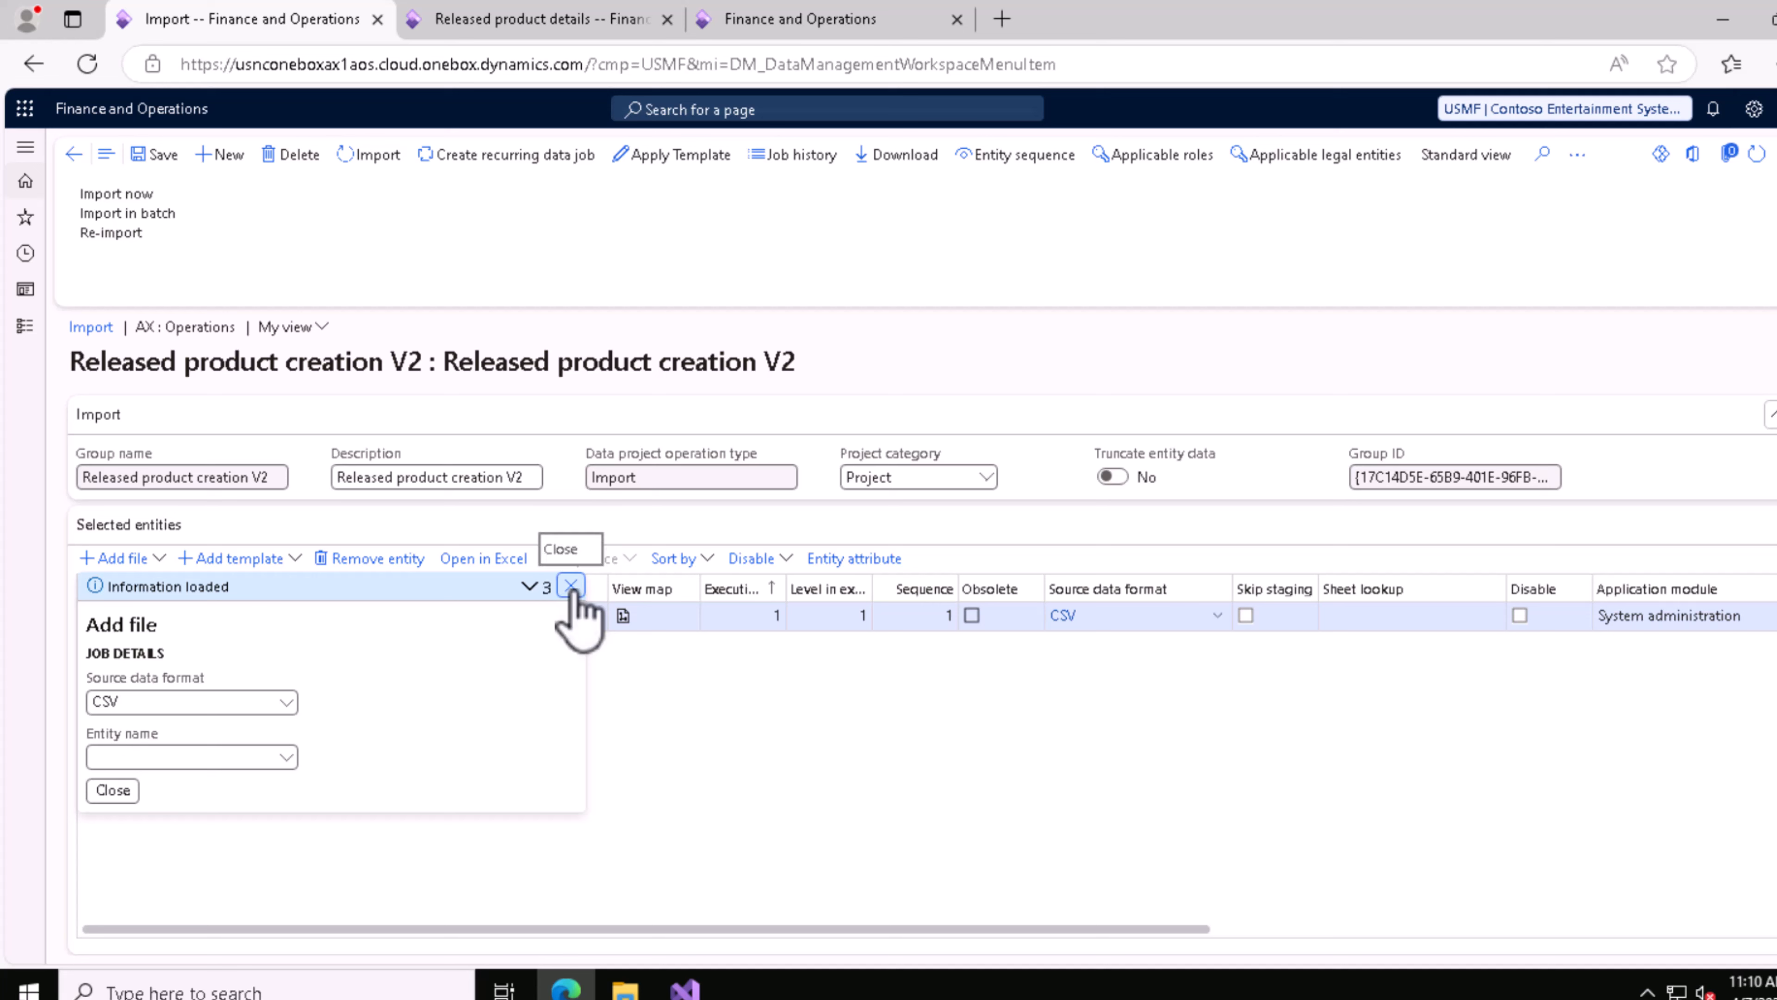
left_click(113, 791)
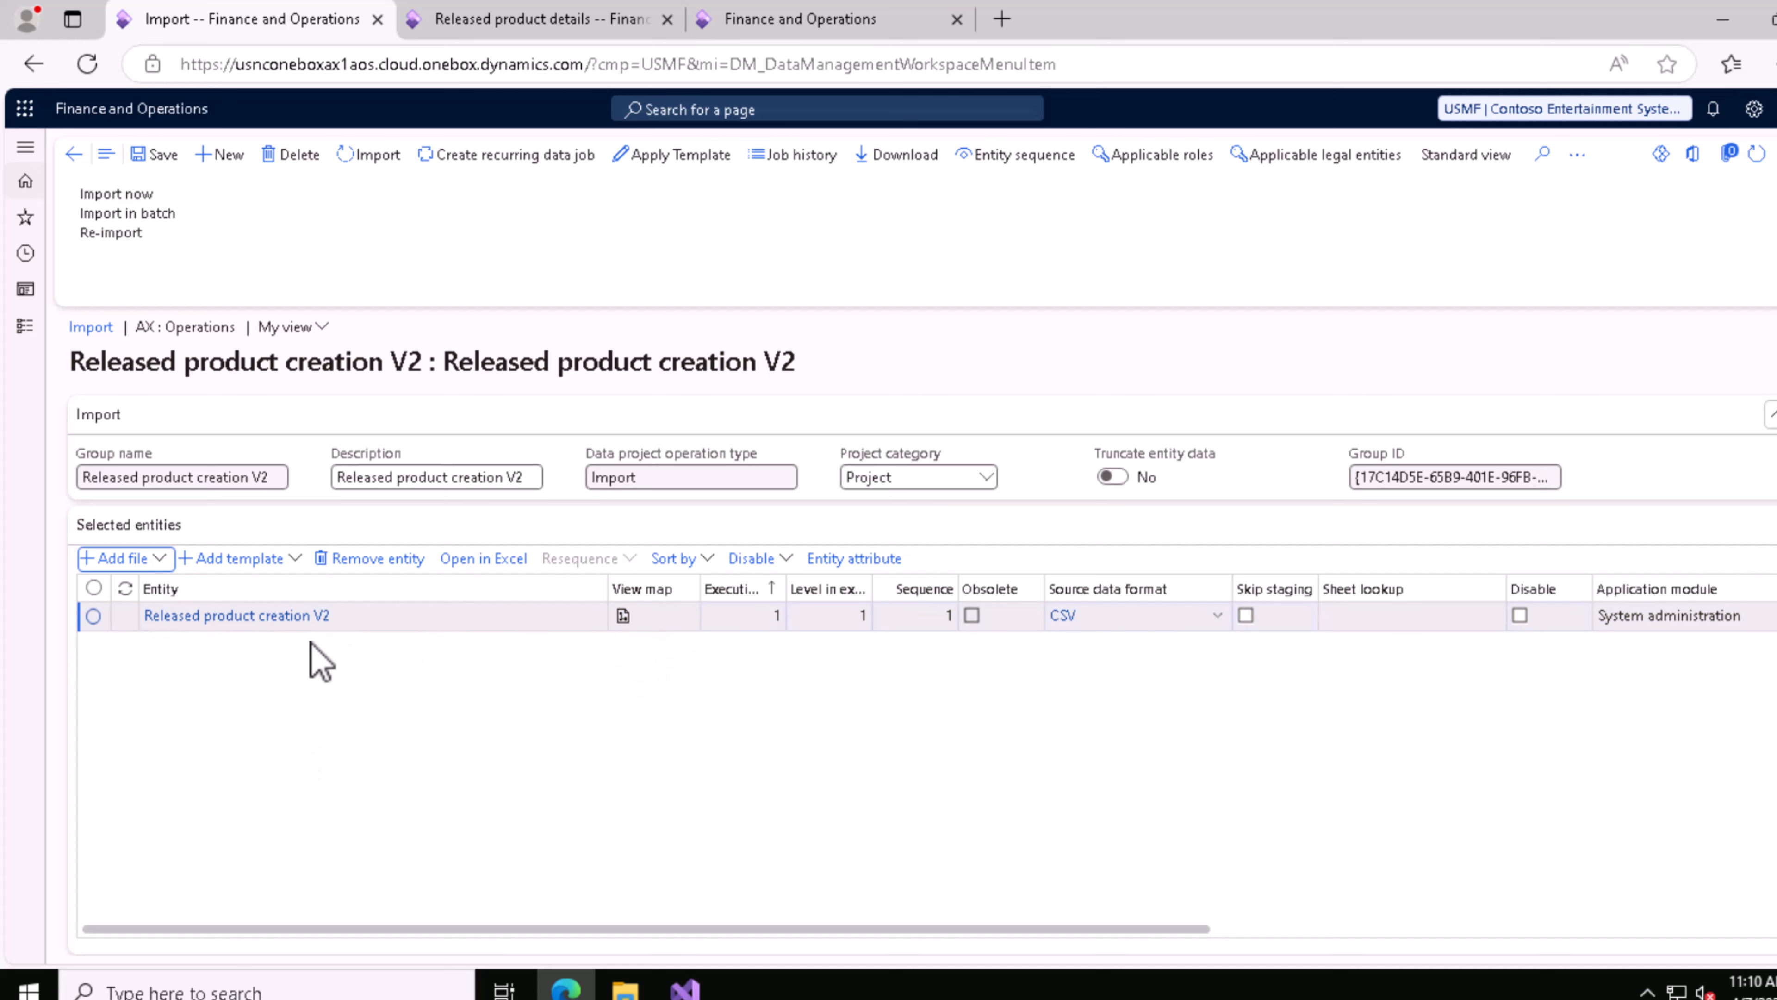
Step: Review the source-to-staging mapping of the Released product creation V2 entity, both as visualization and as field details
left_click(624, 617)
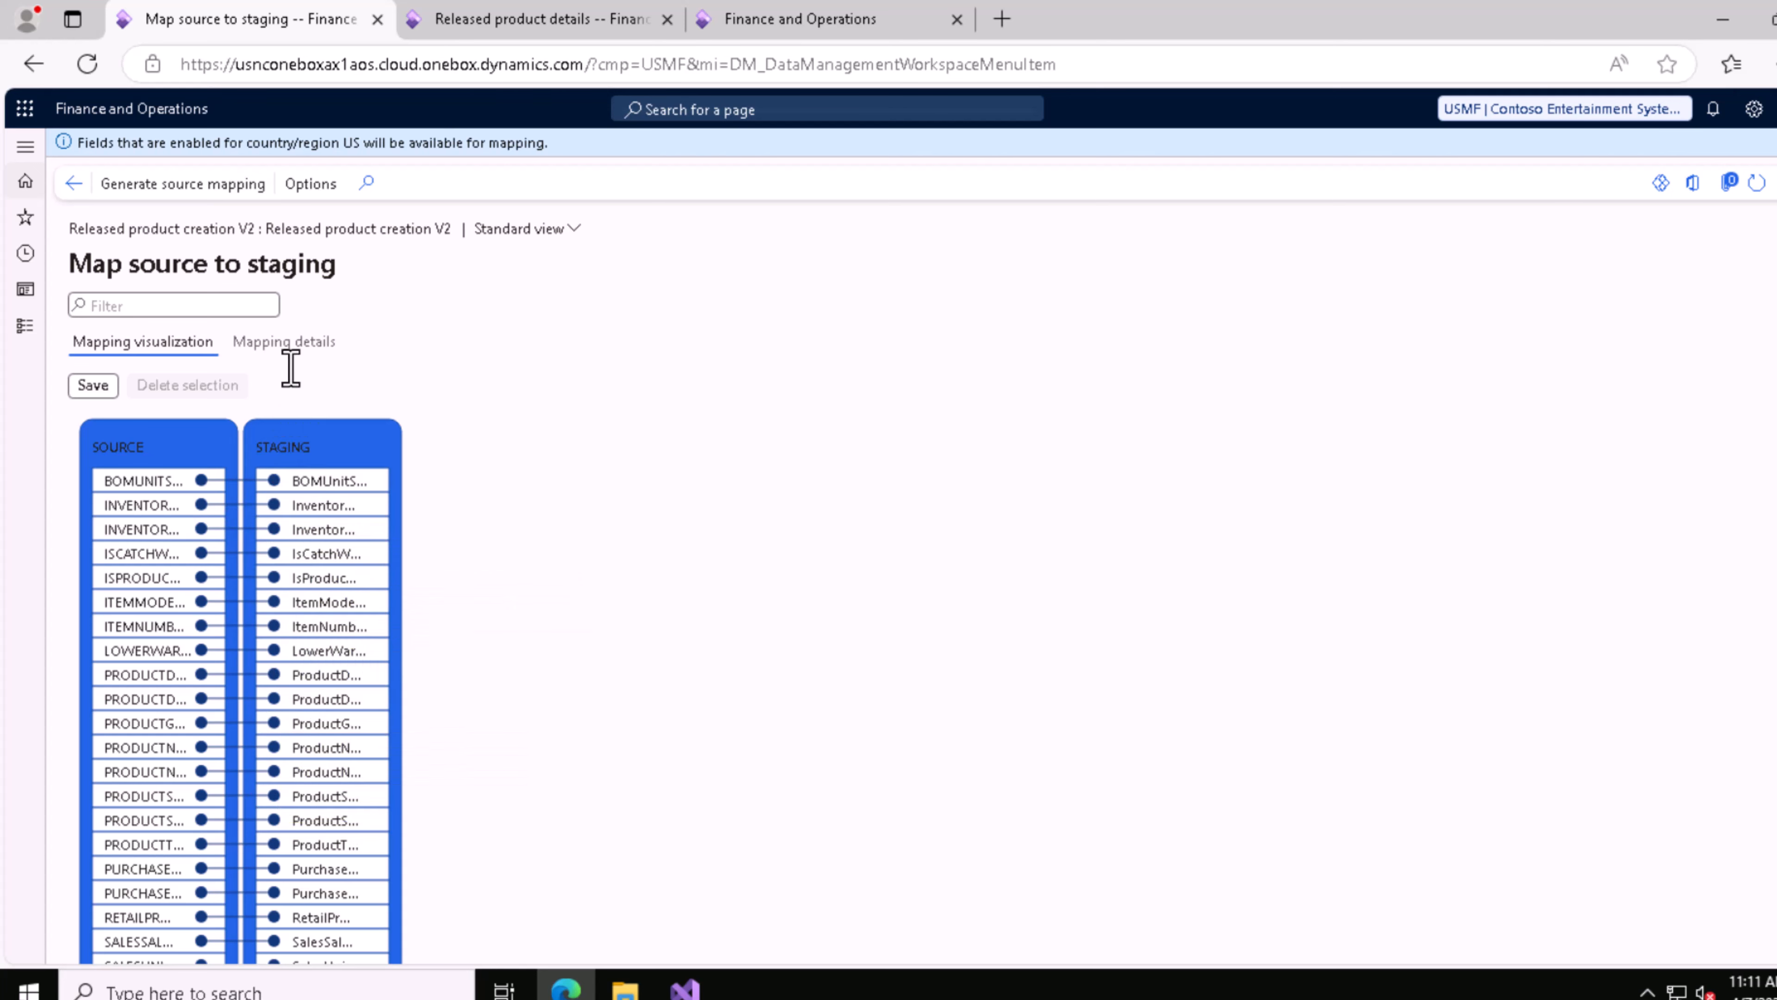
left_click(294, 344)
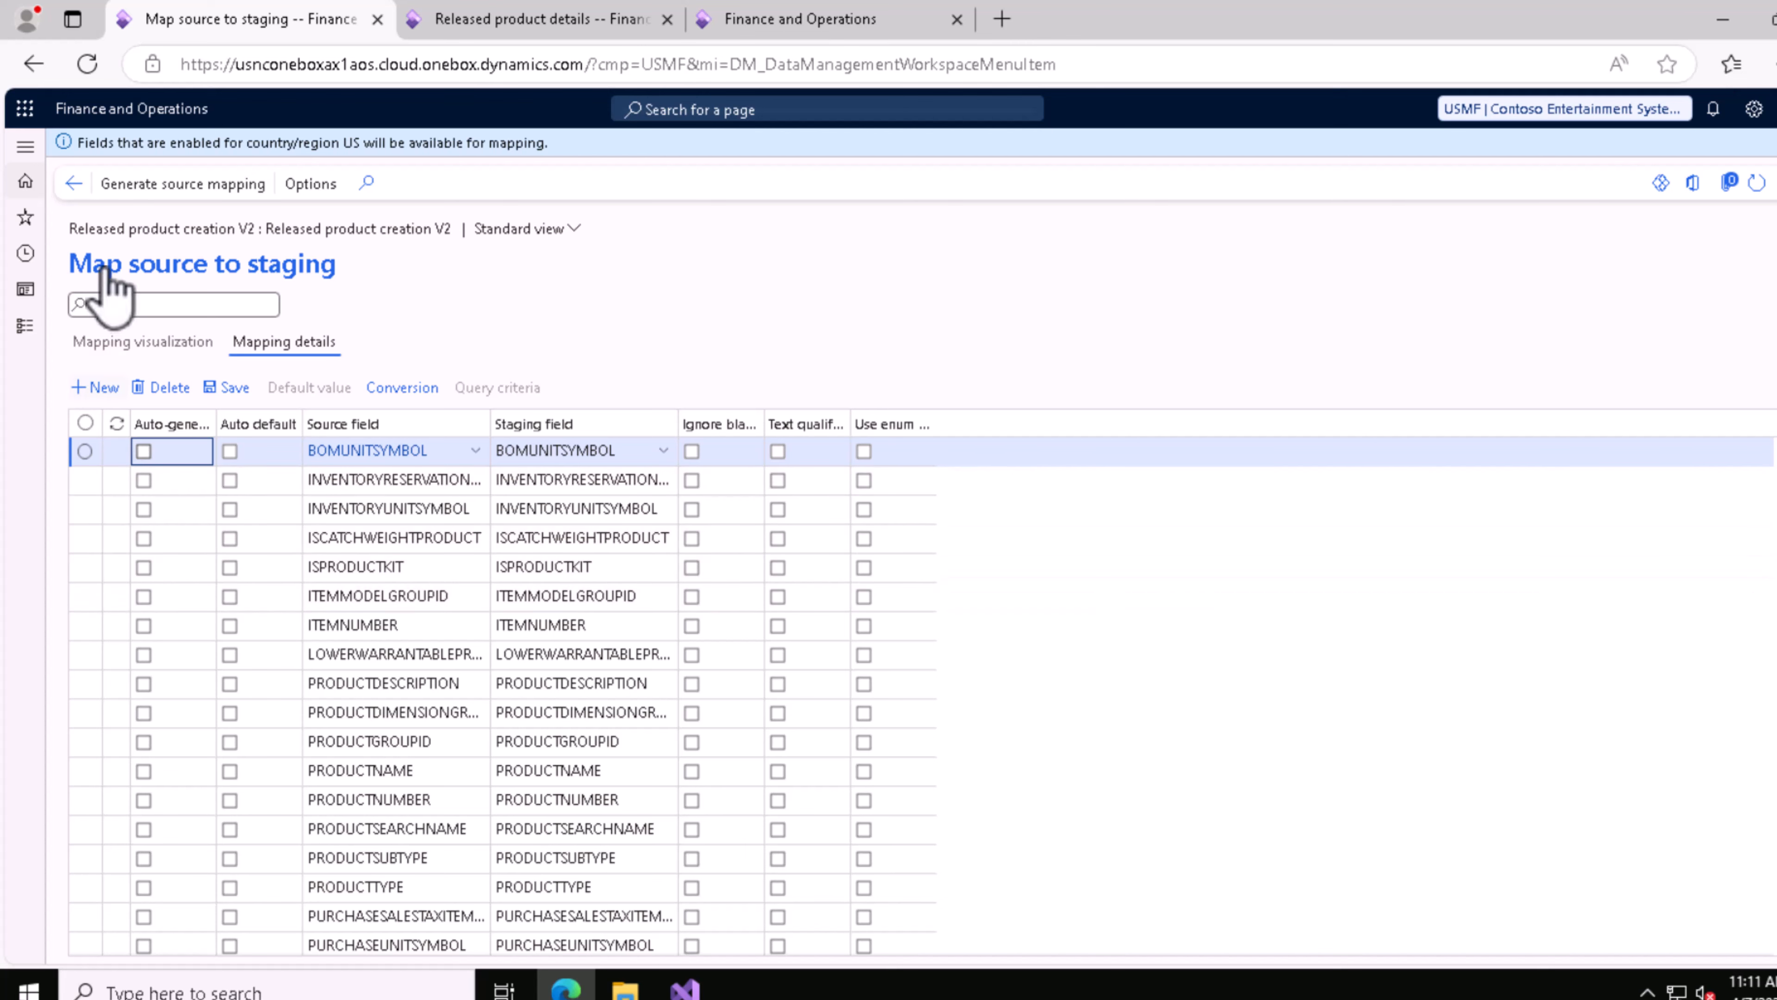
left_click(74, 184)
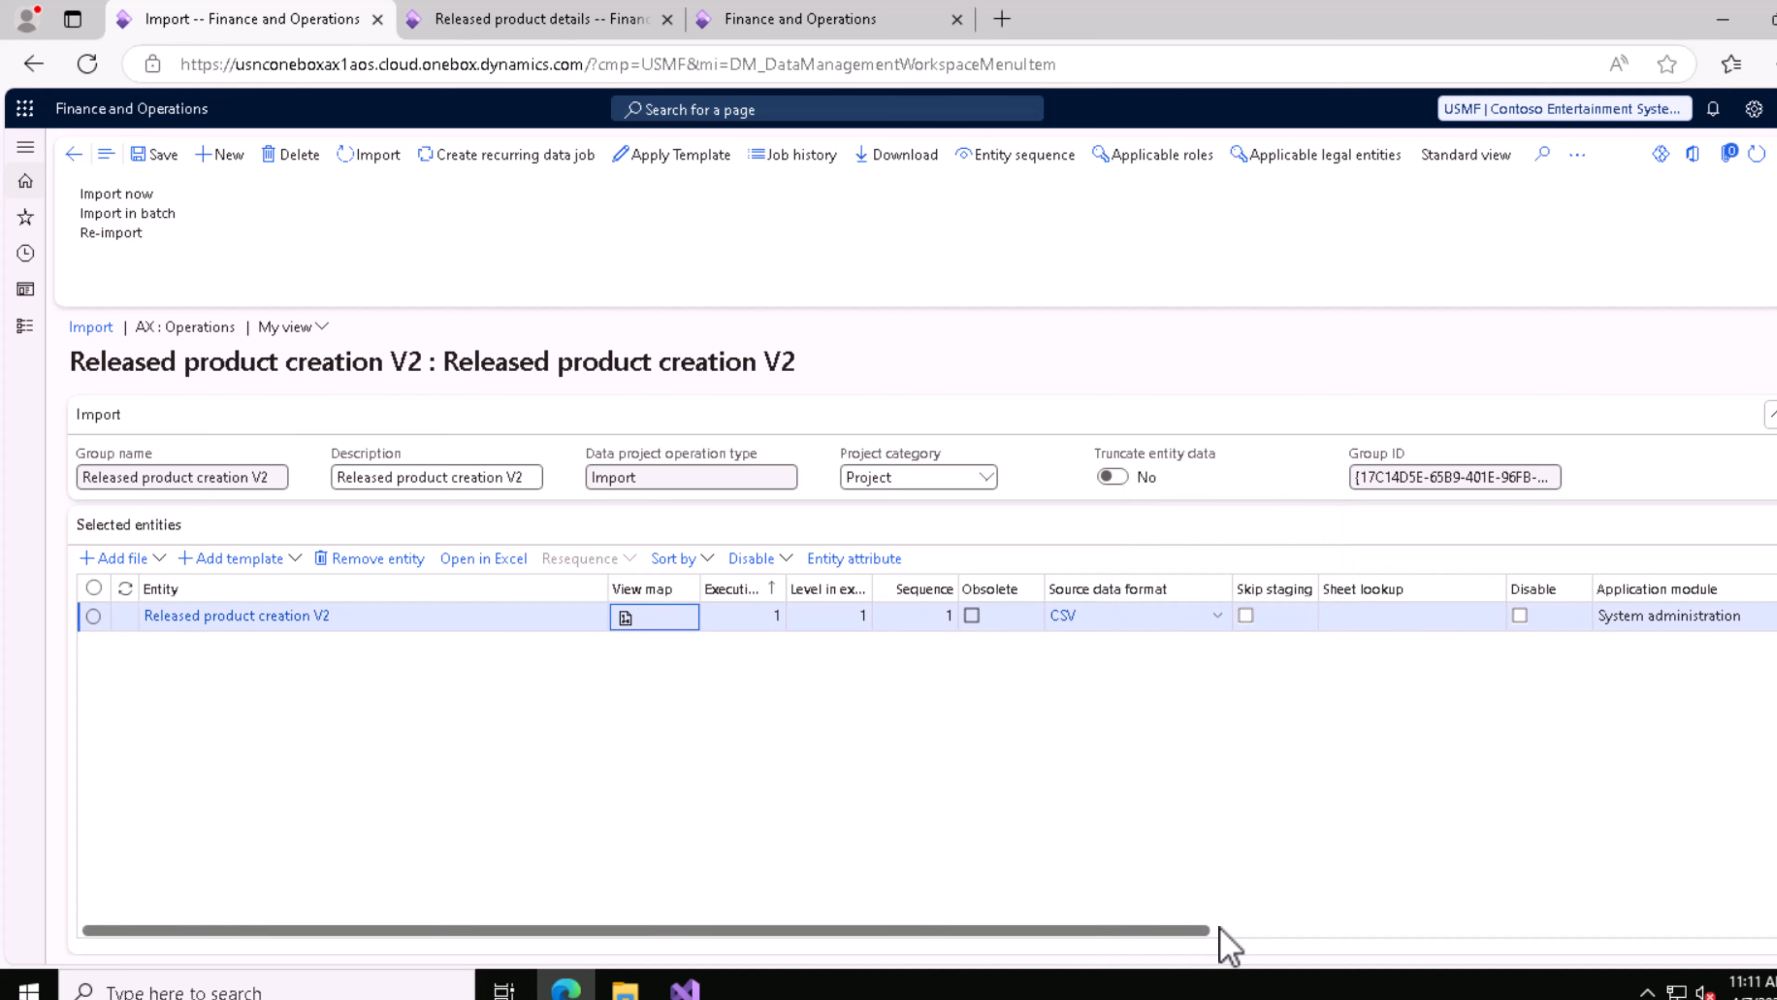
Step: Run the Released product creation V2 import immediately in interactive mode
left_click_drag(1219, 928, 738, 920)
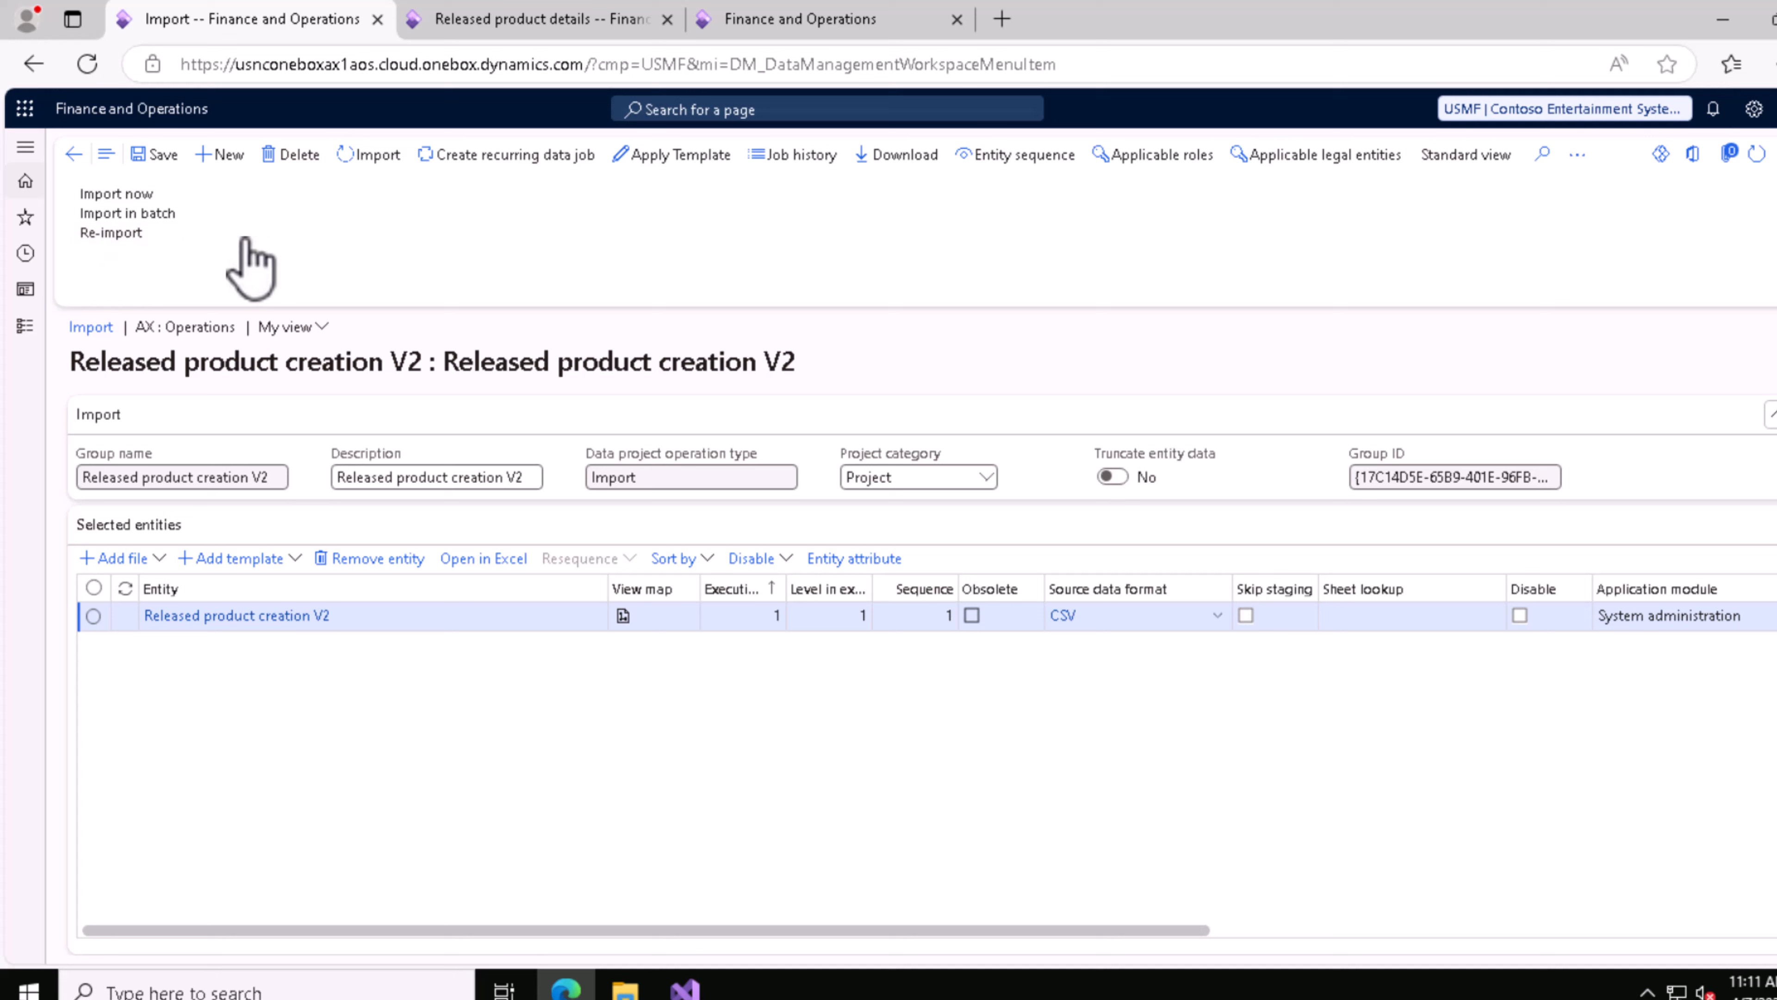
left_click(118, 195)
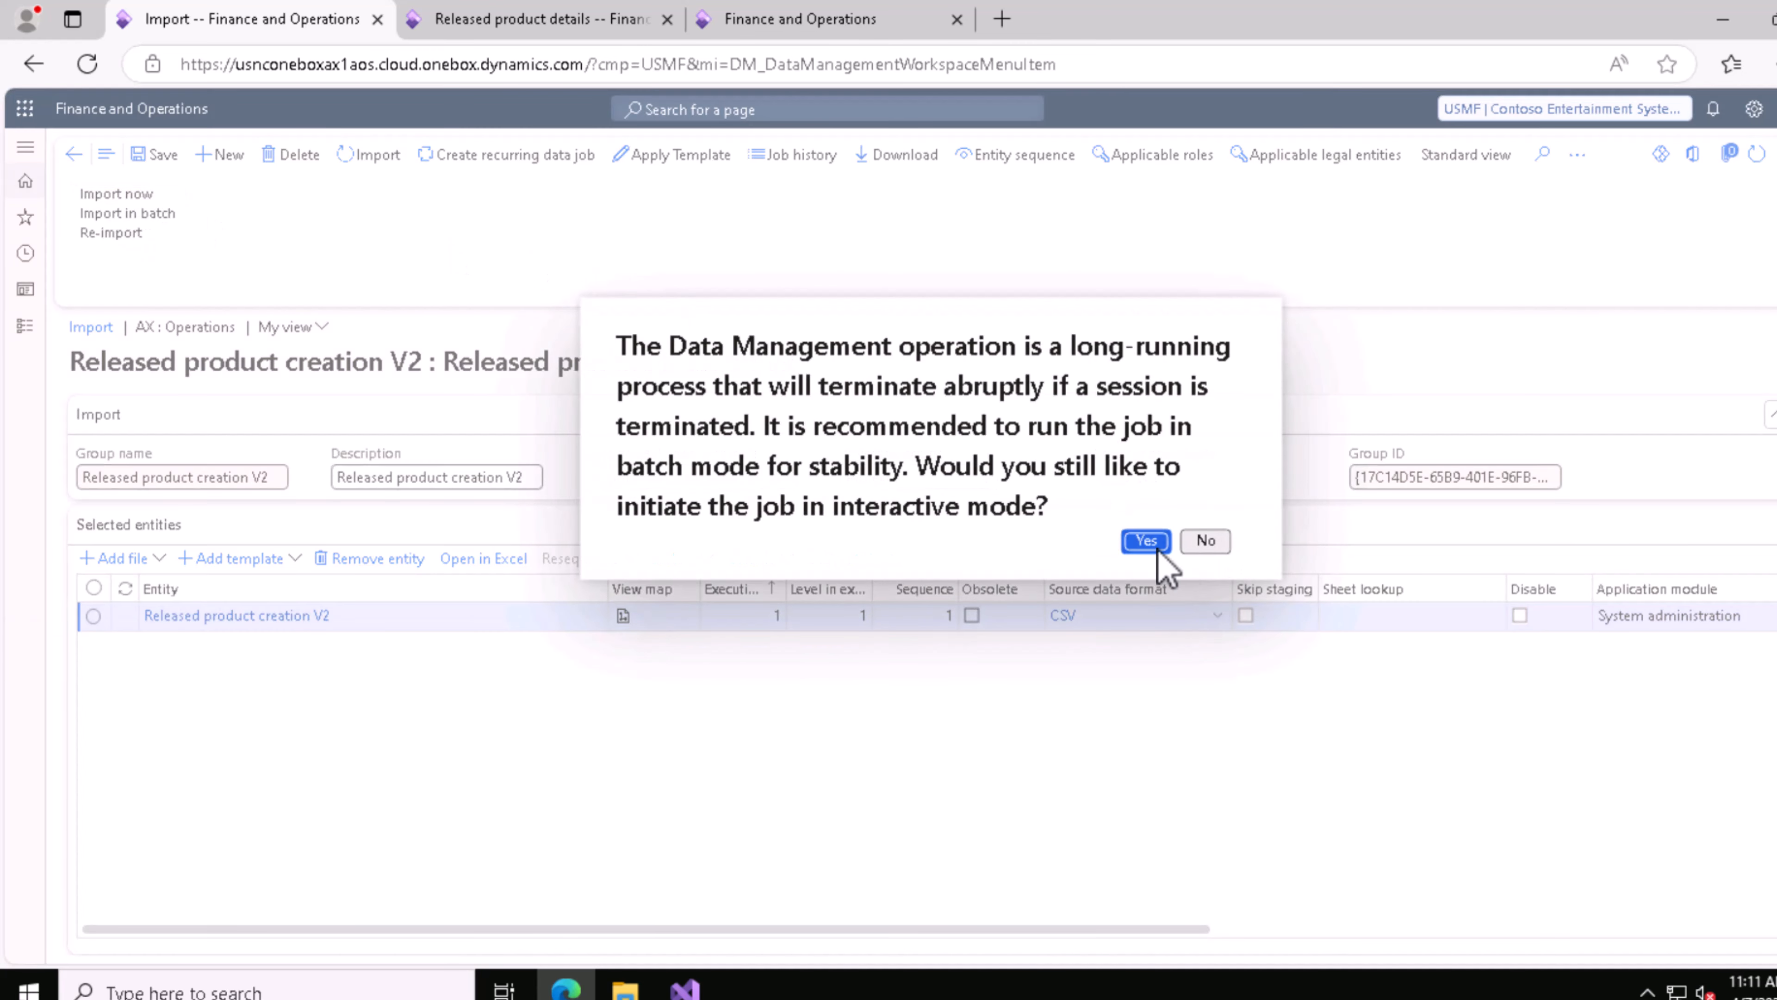
left_click(1145, 541)
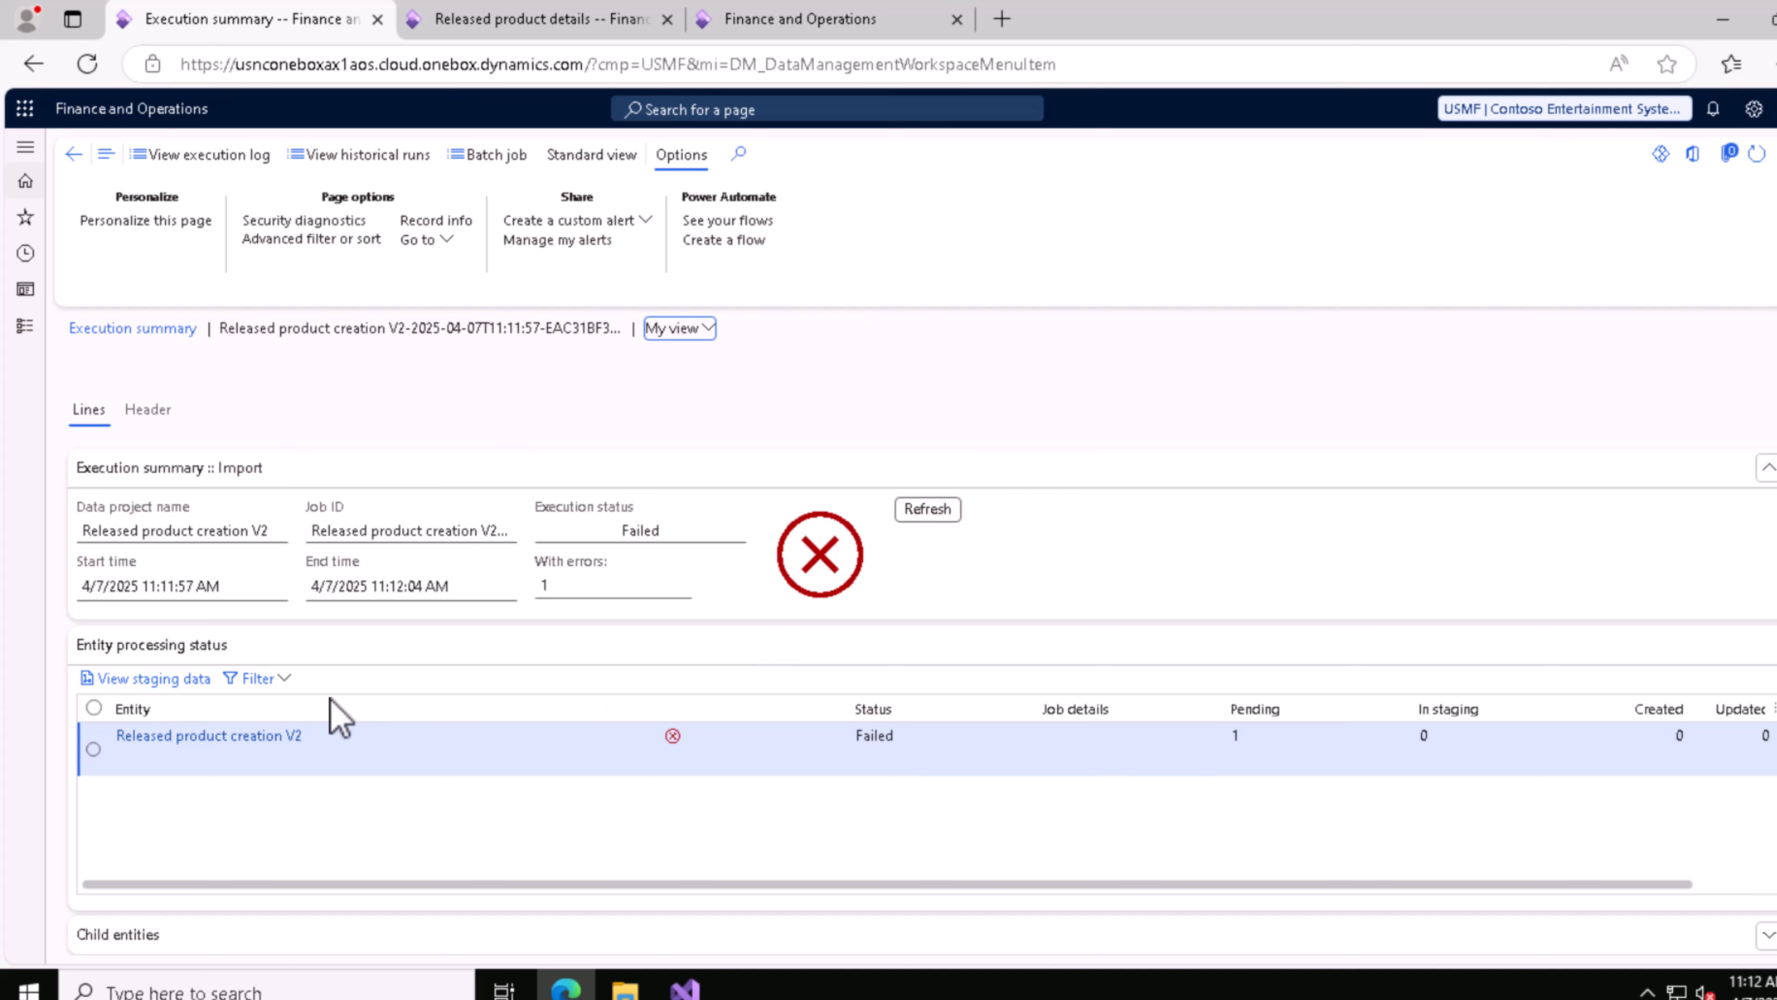
Step: Examine the error messages in the staging data of the Released product creation V2 entity, and return to the execution summary
left_click(145, 679)
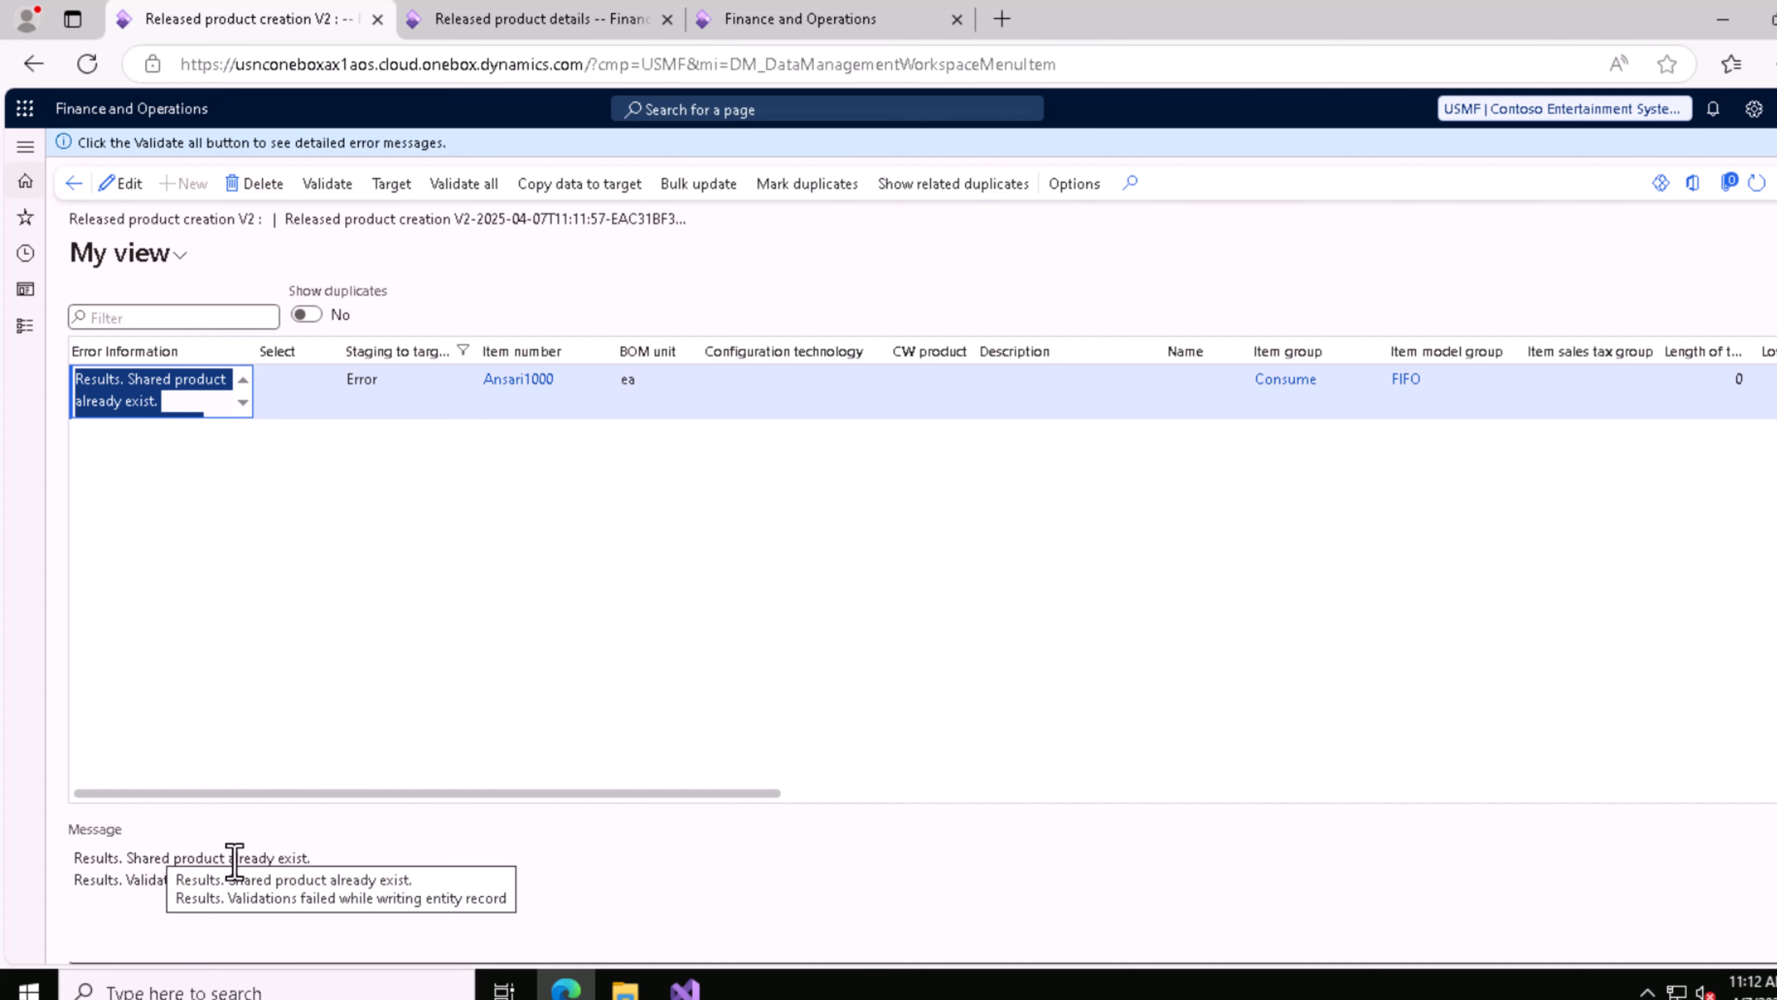
left_click(144, 866)
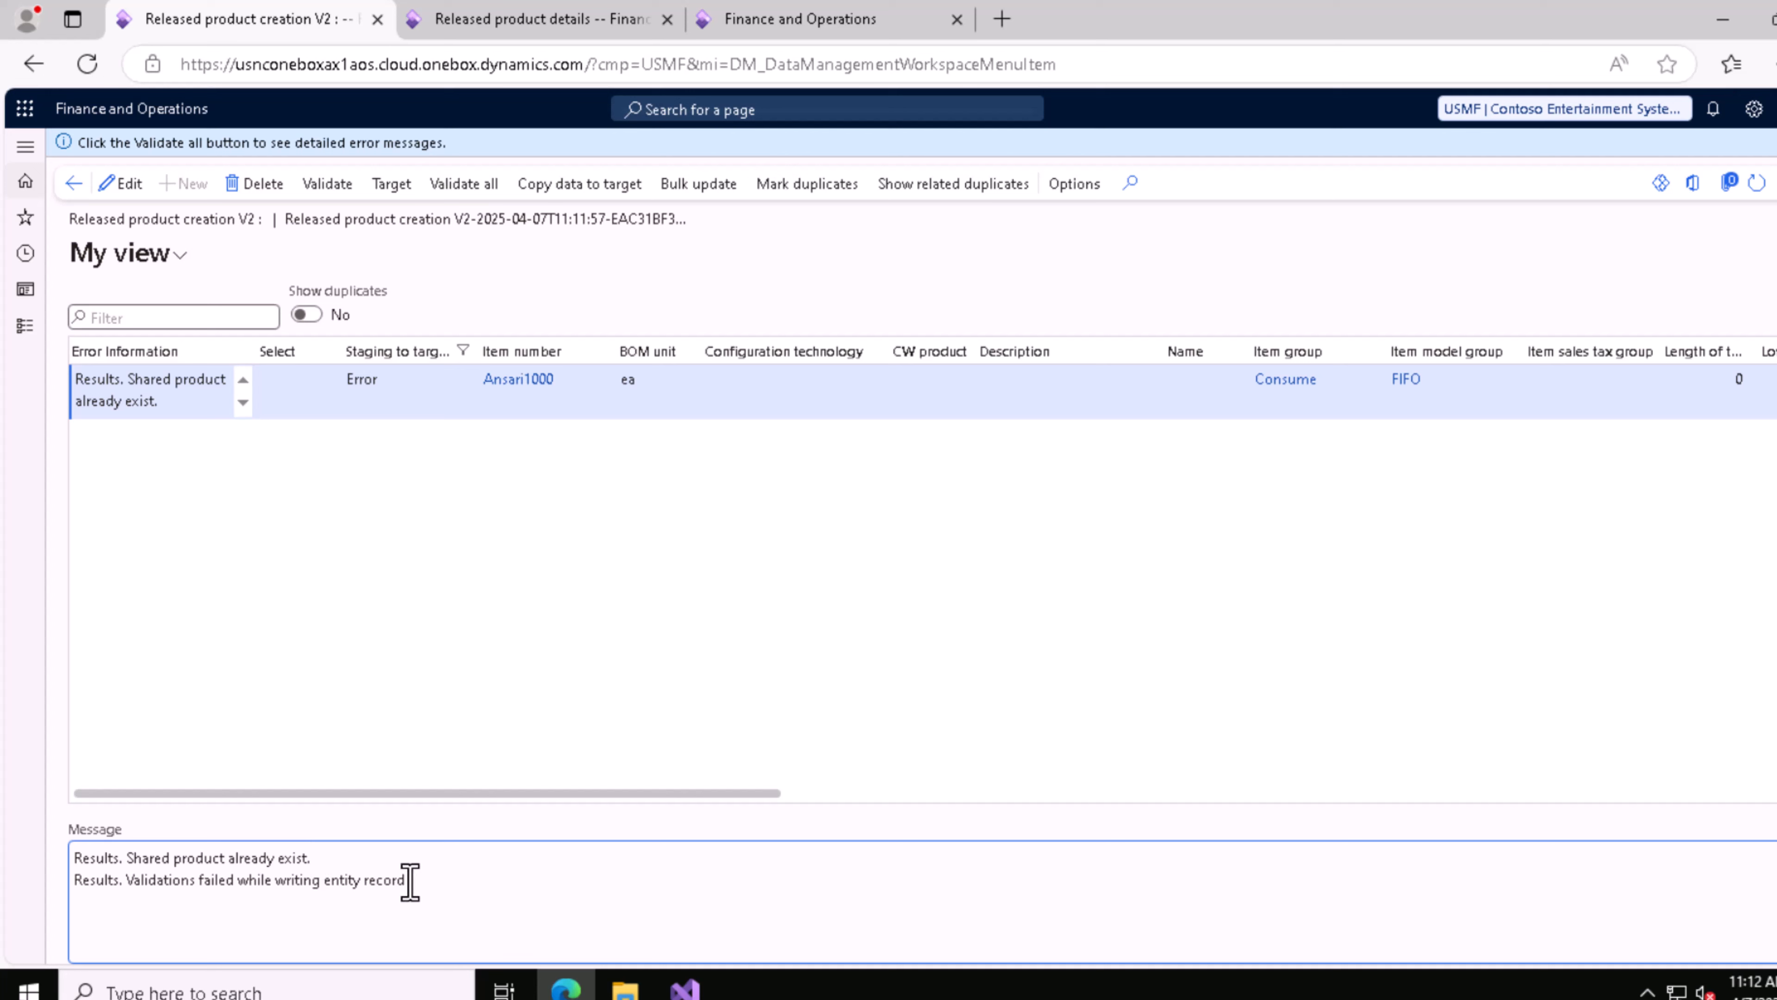
left_click_drag(405, 879, 214, 881)
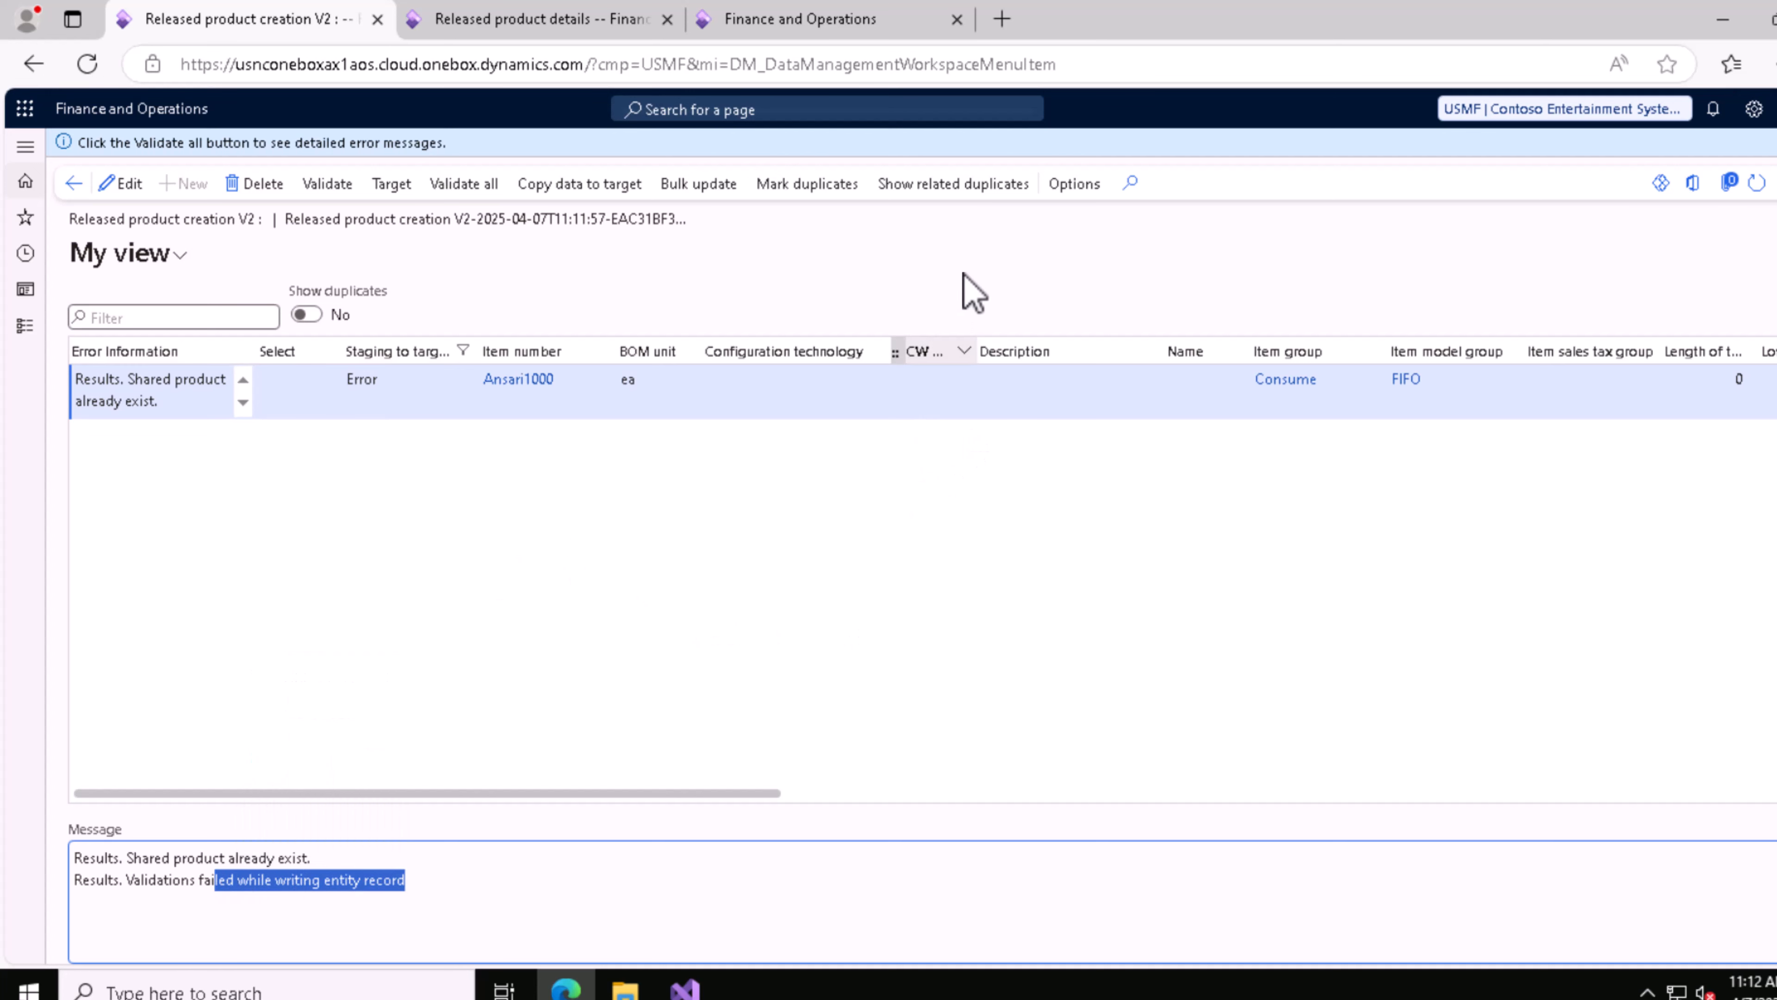
left_click_drag(137, 855, 260, 859)
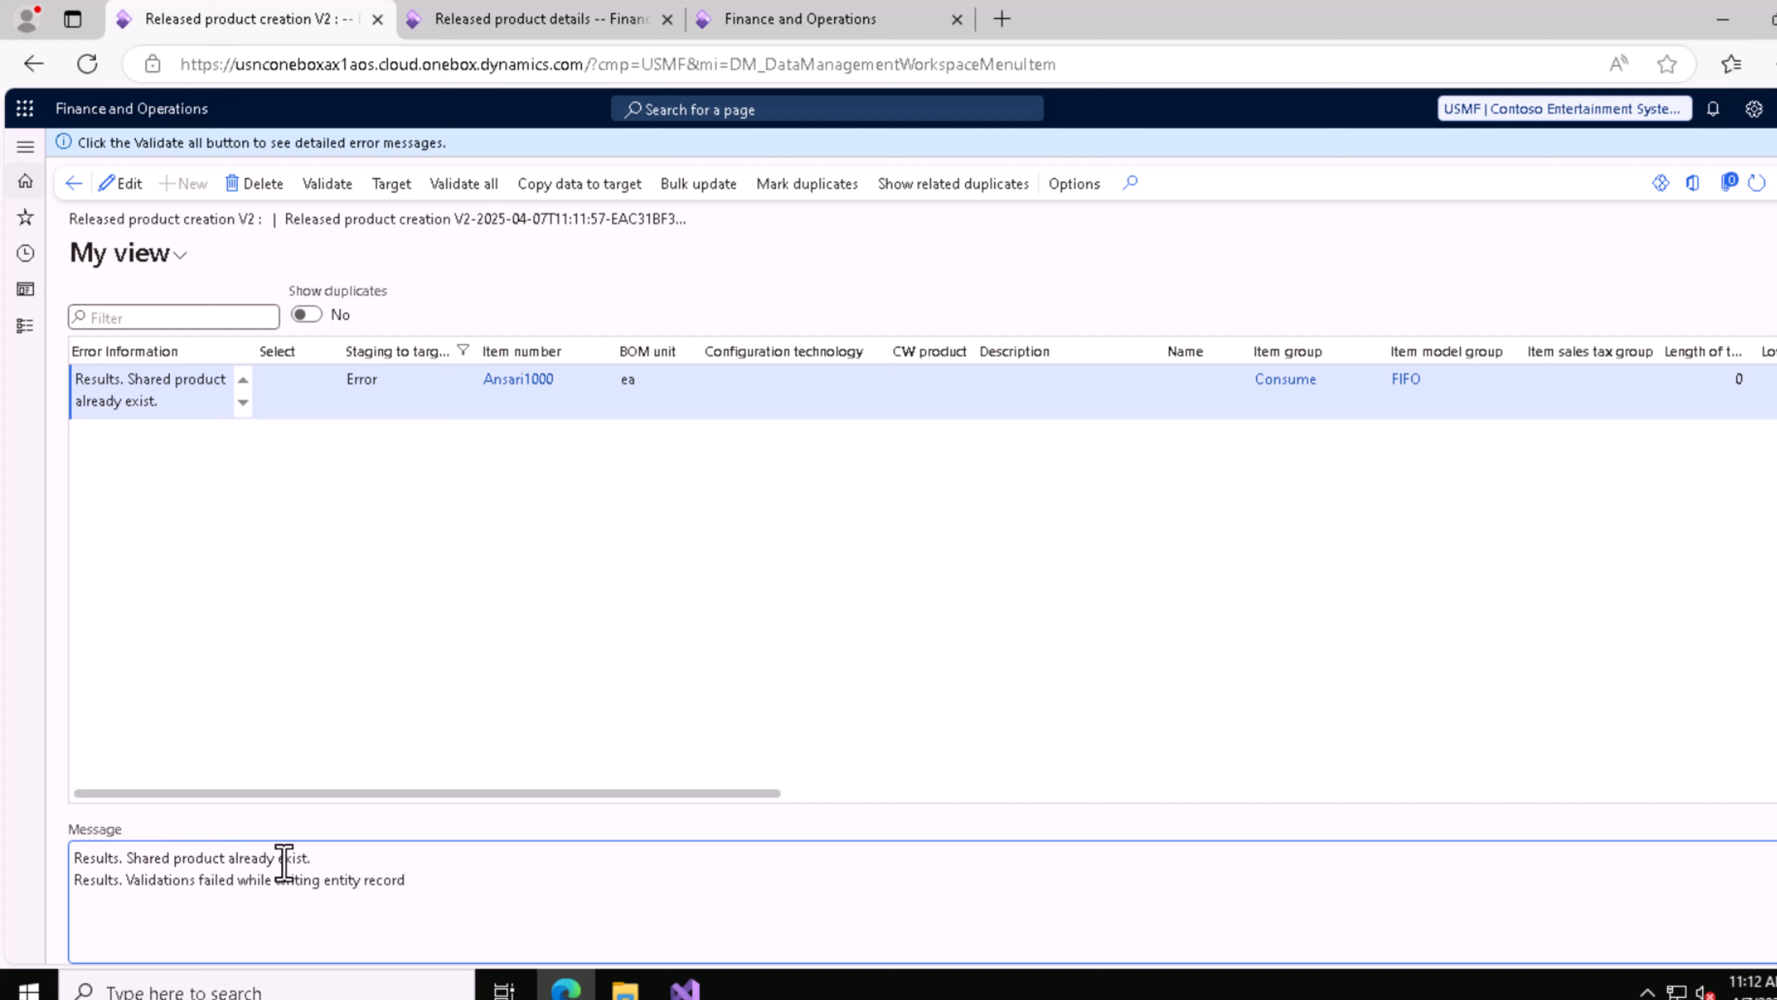
left_click(242, 864)
left_click_drag(717, 795, 378, 760)
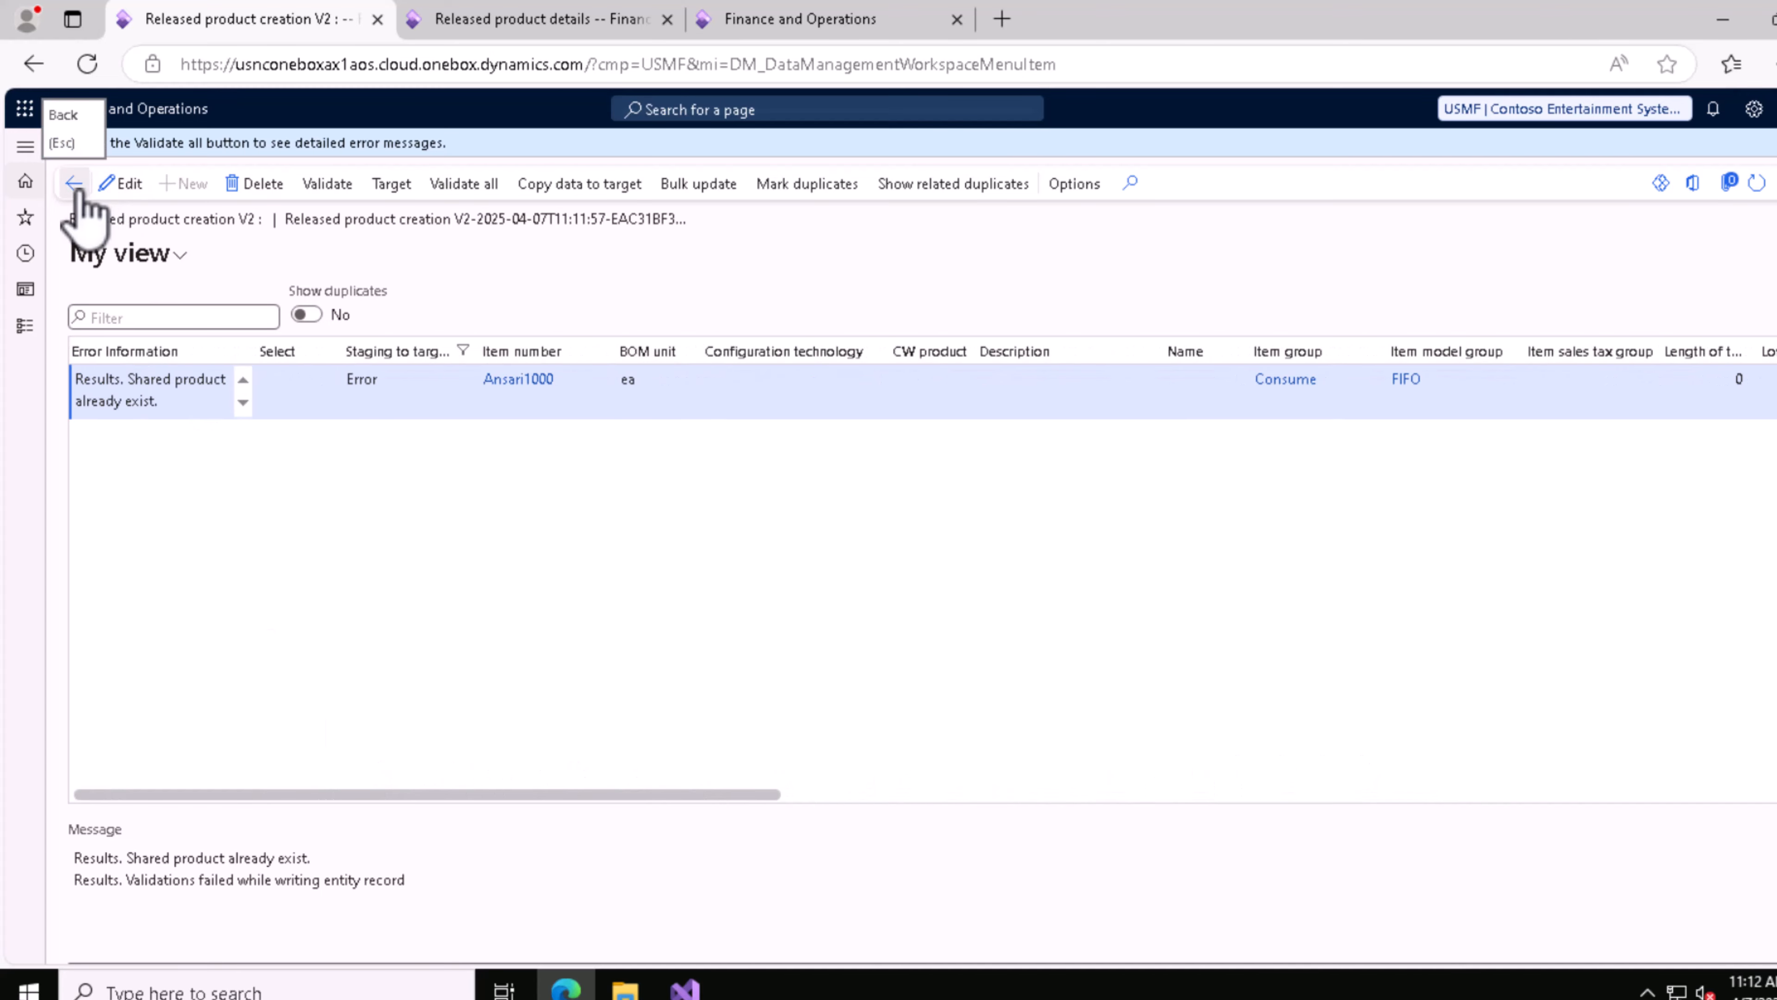
key("Escape")
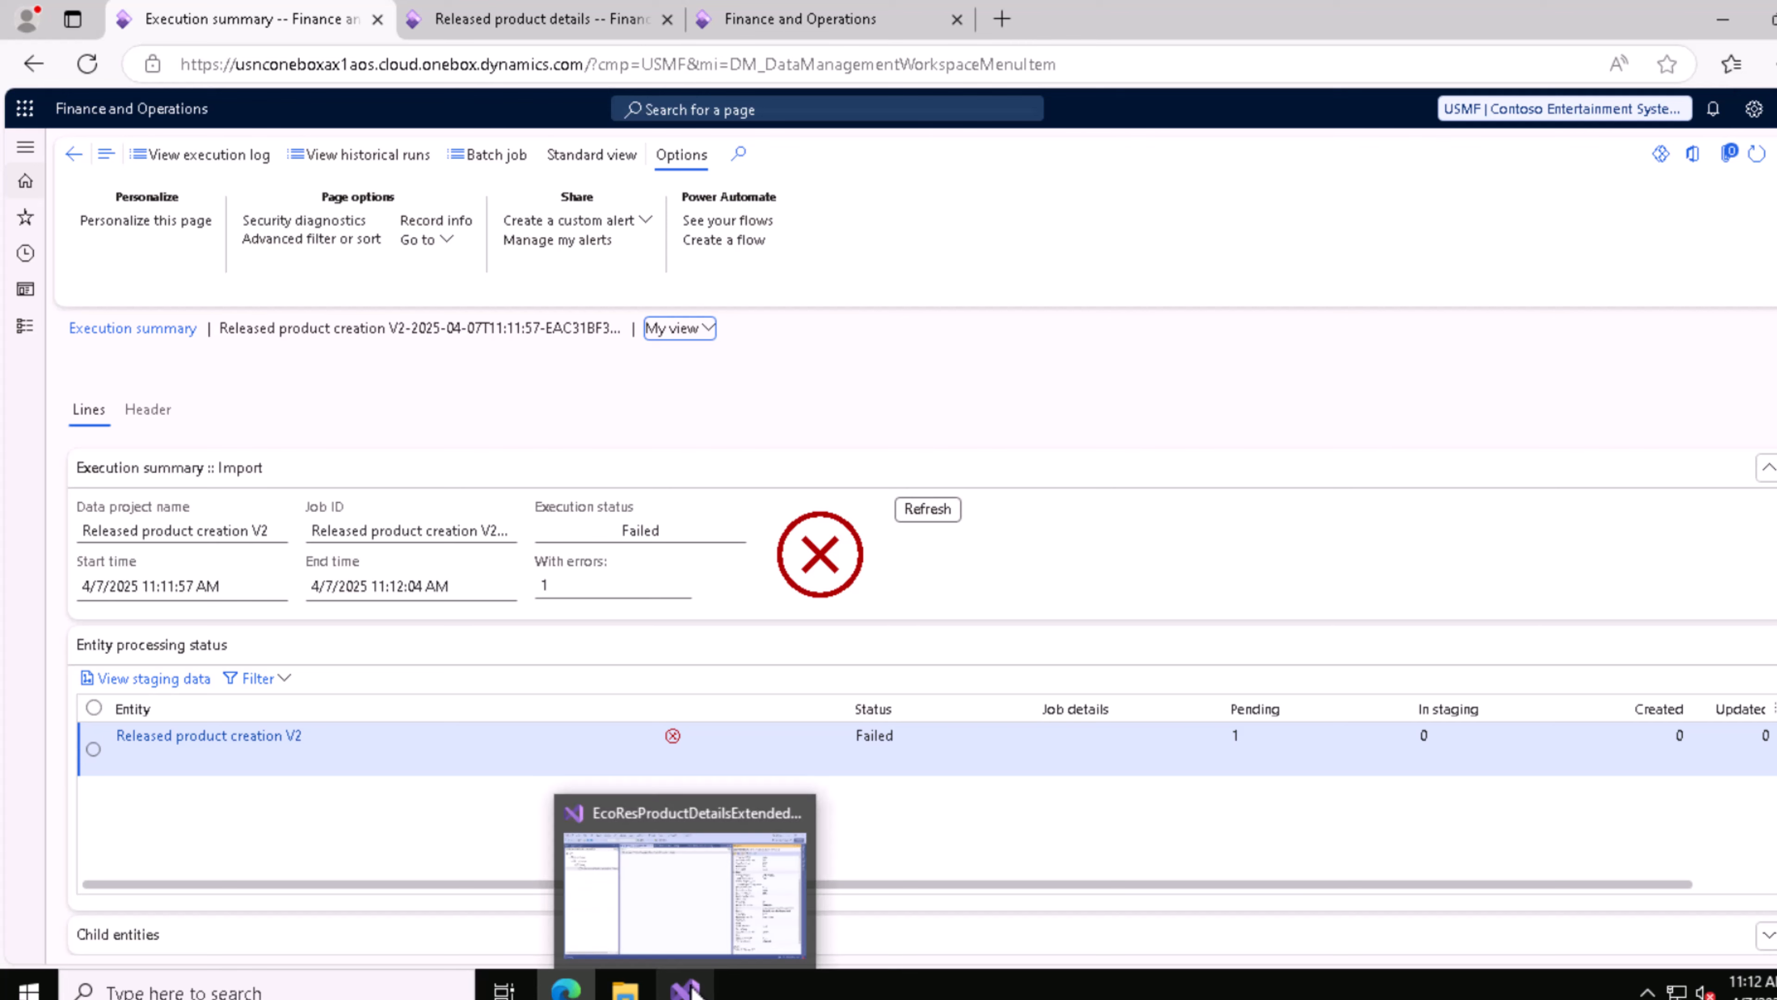
Step: Switch to the Downloads folder, open Released product creation V2.csv in Excel and widen the ITEMNUMBER column
left_click(625, 990)
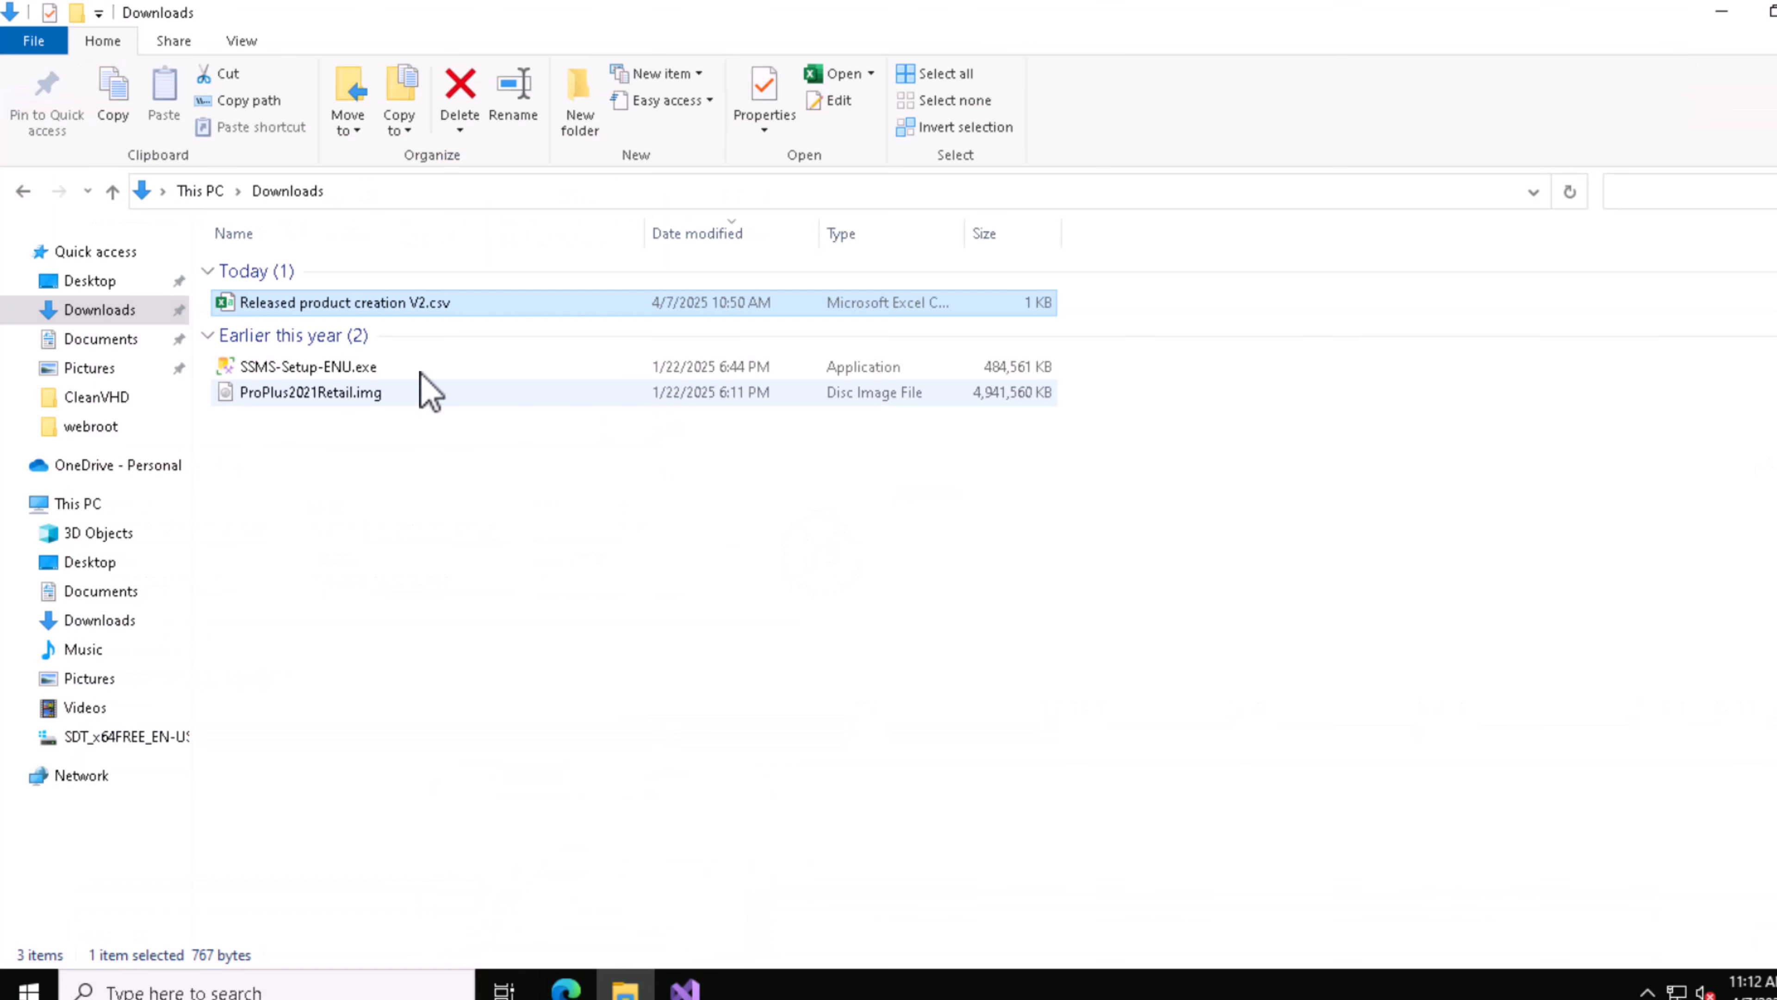
right_click(341, 308)
left_click(394, 323)
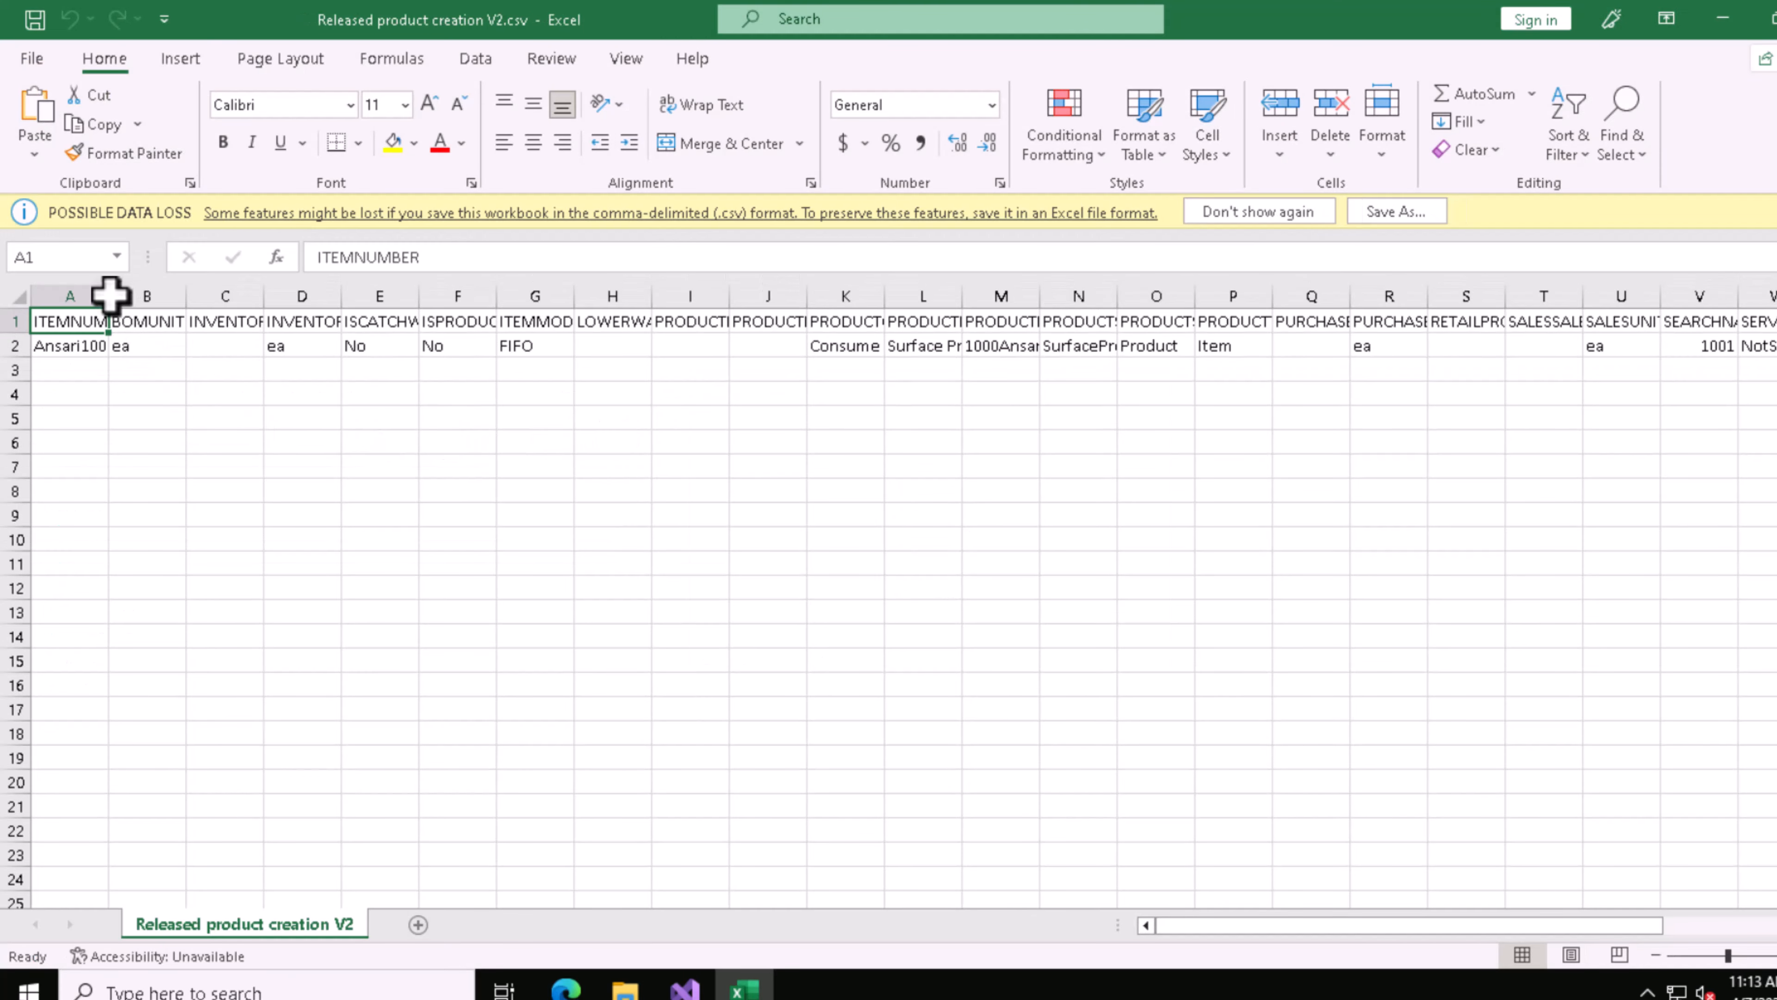
left_click_drag(110, 294, 199, 291)
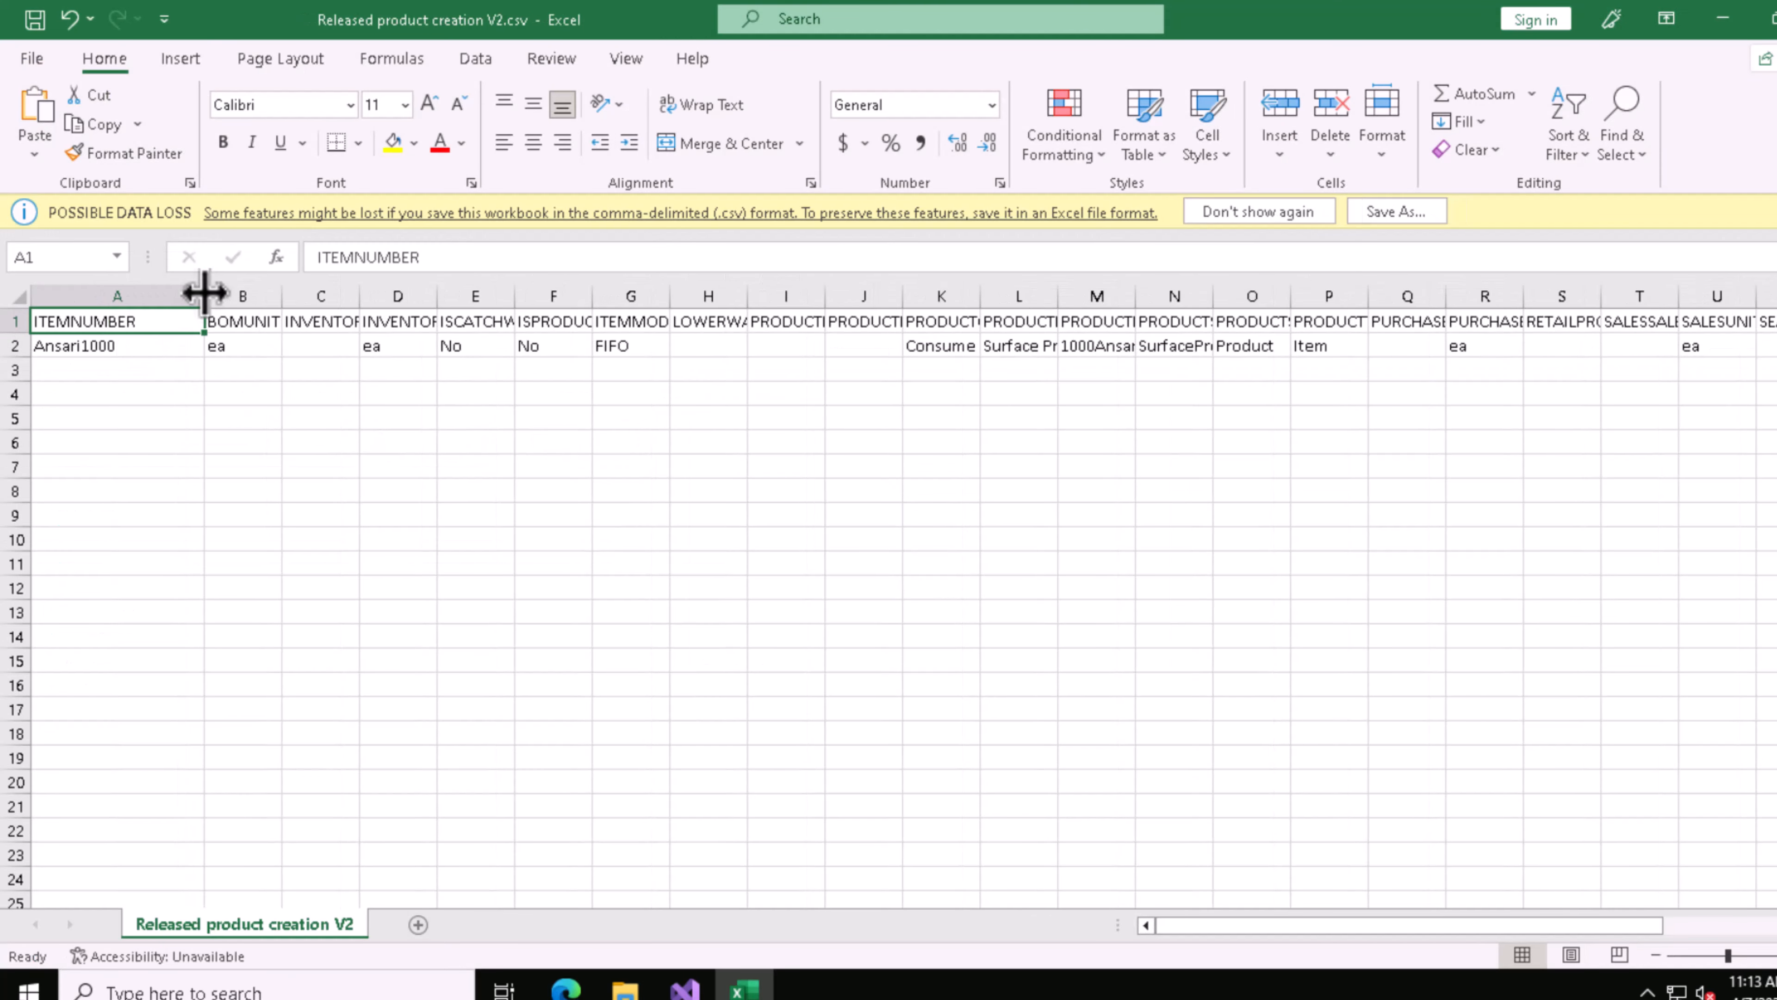
Step: Change the item number in row 2 to RAi1000
double_click(91, 346)
double_click(91, 347)
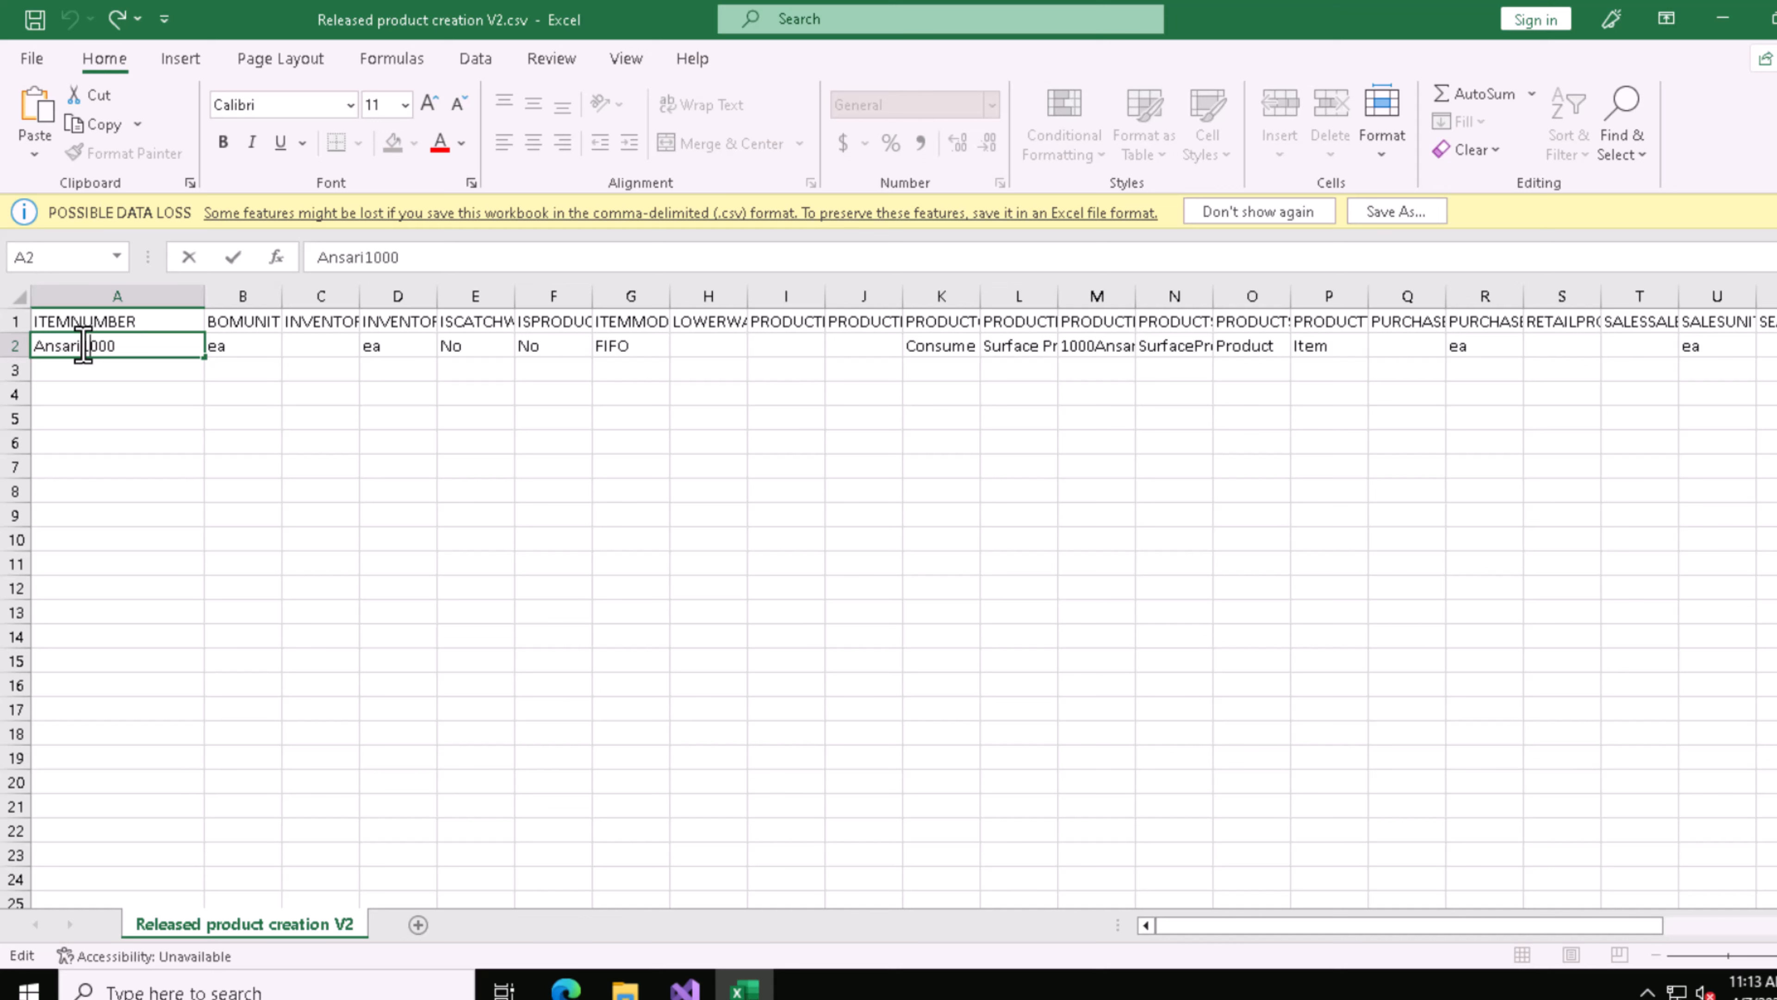
left_click_drag(78, 346, 38, 350)
type("RA")
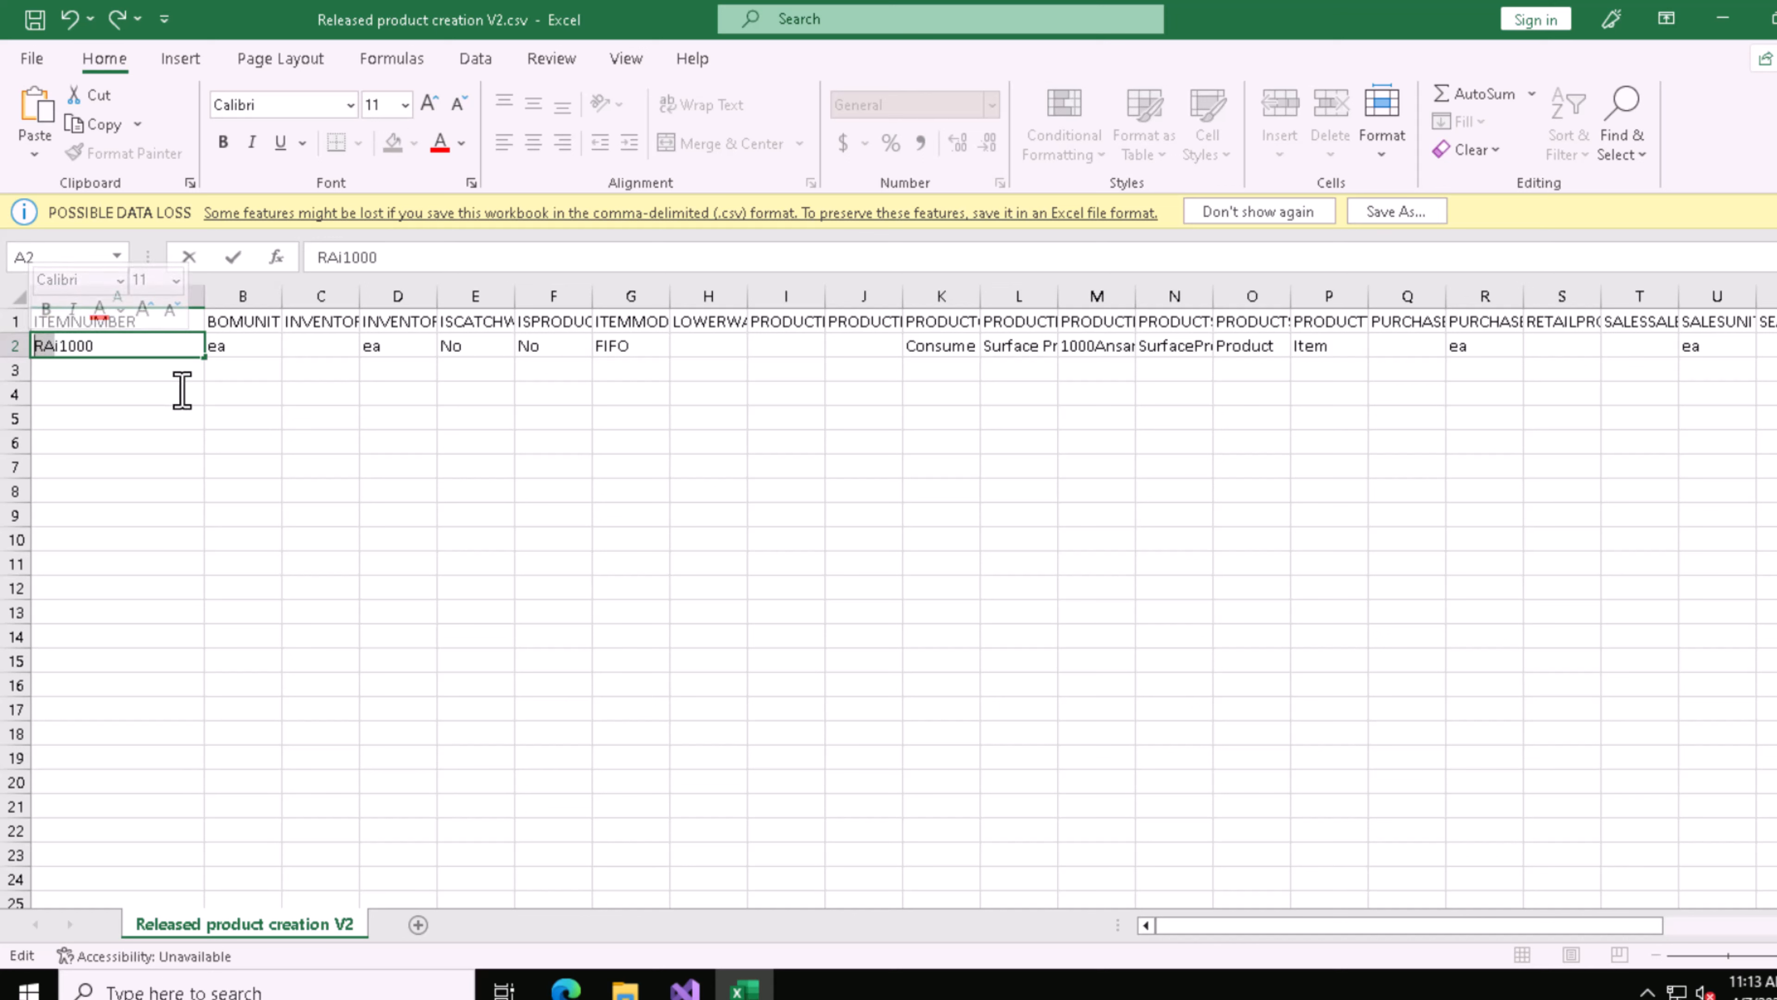
left_click(628, 393)
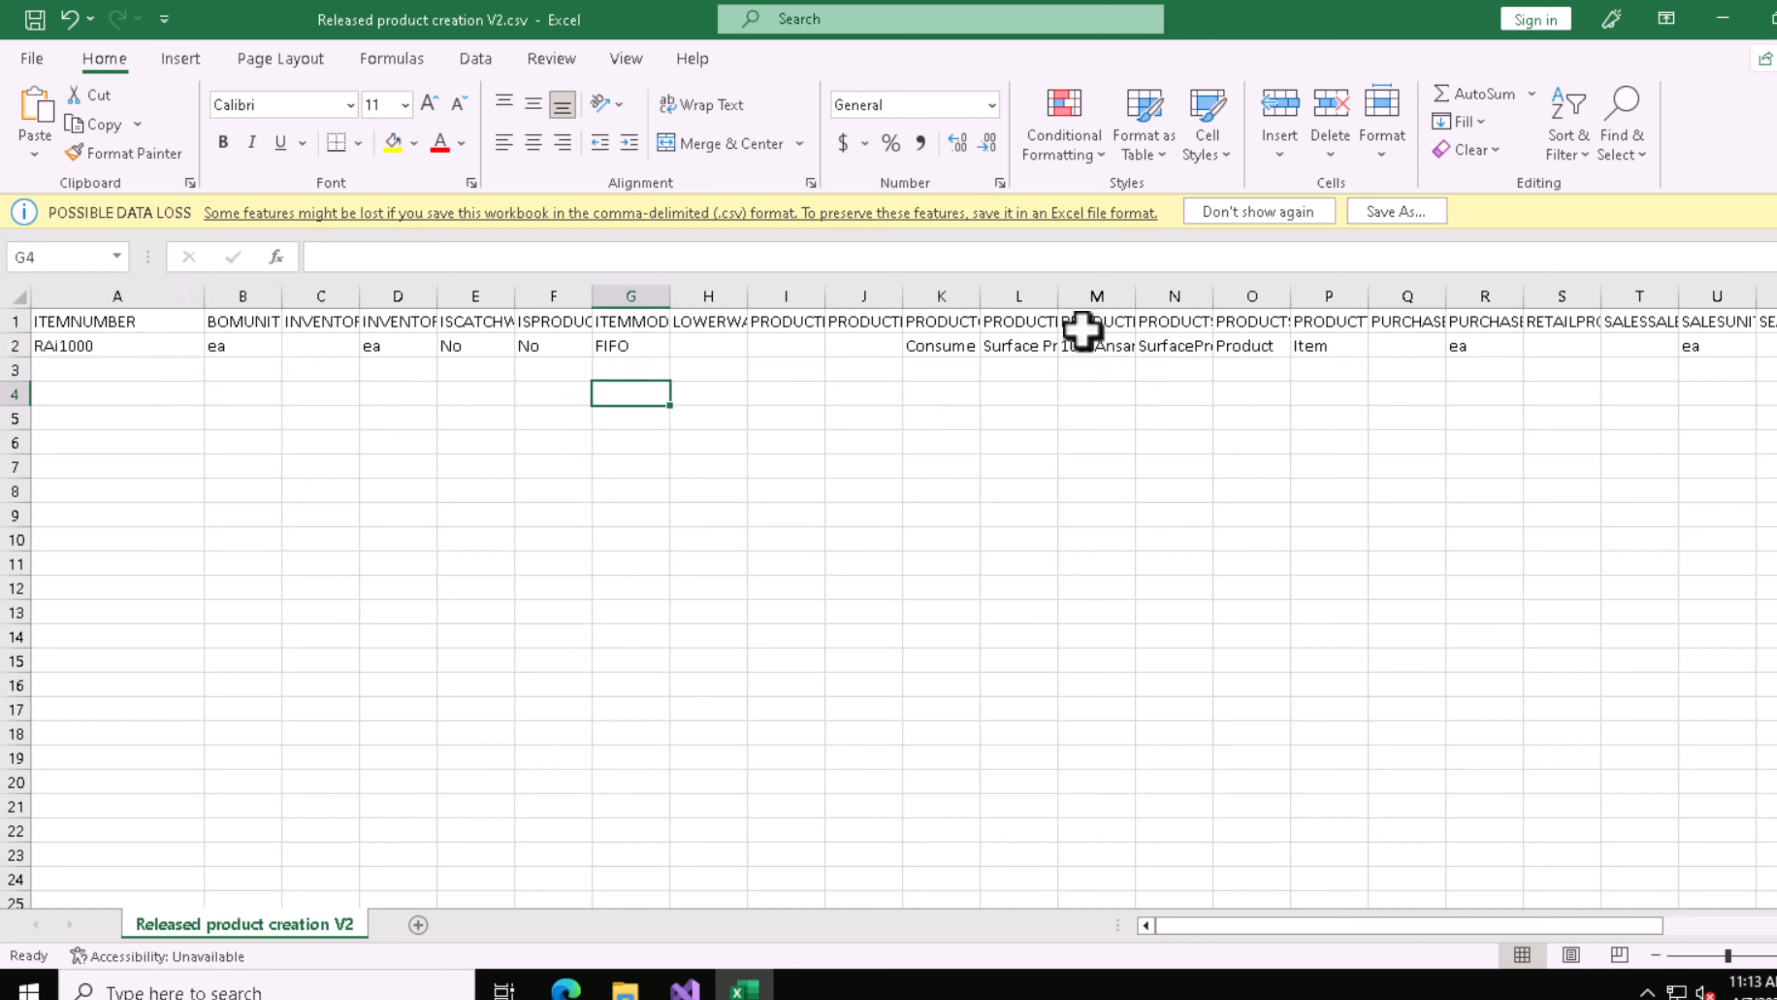
Step: Change the value in cell M2 to 1000RA
left_click(1090, 353)
double_click(1101, 348)
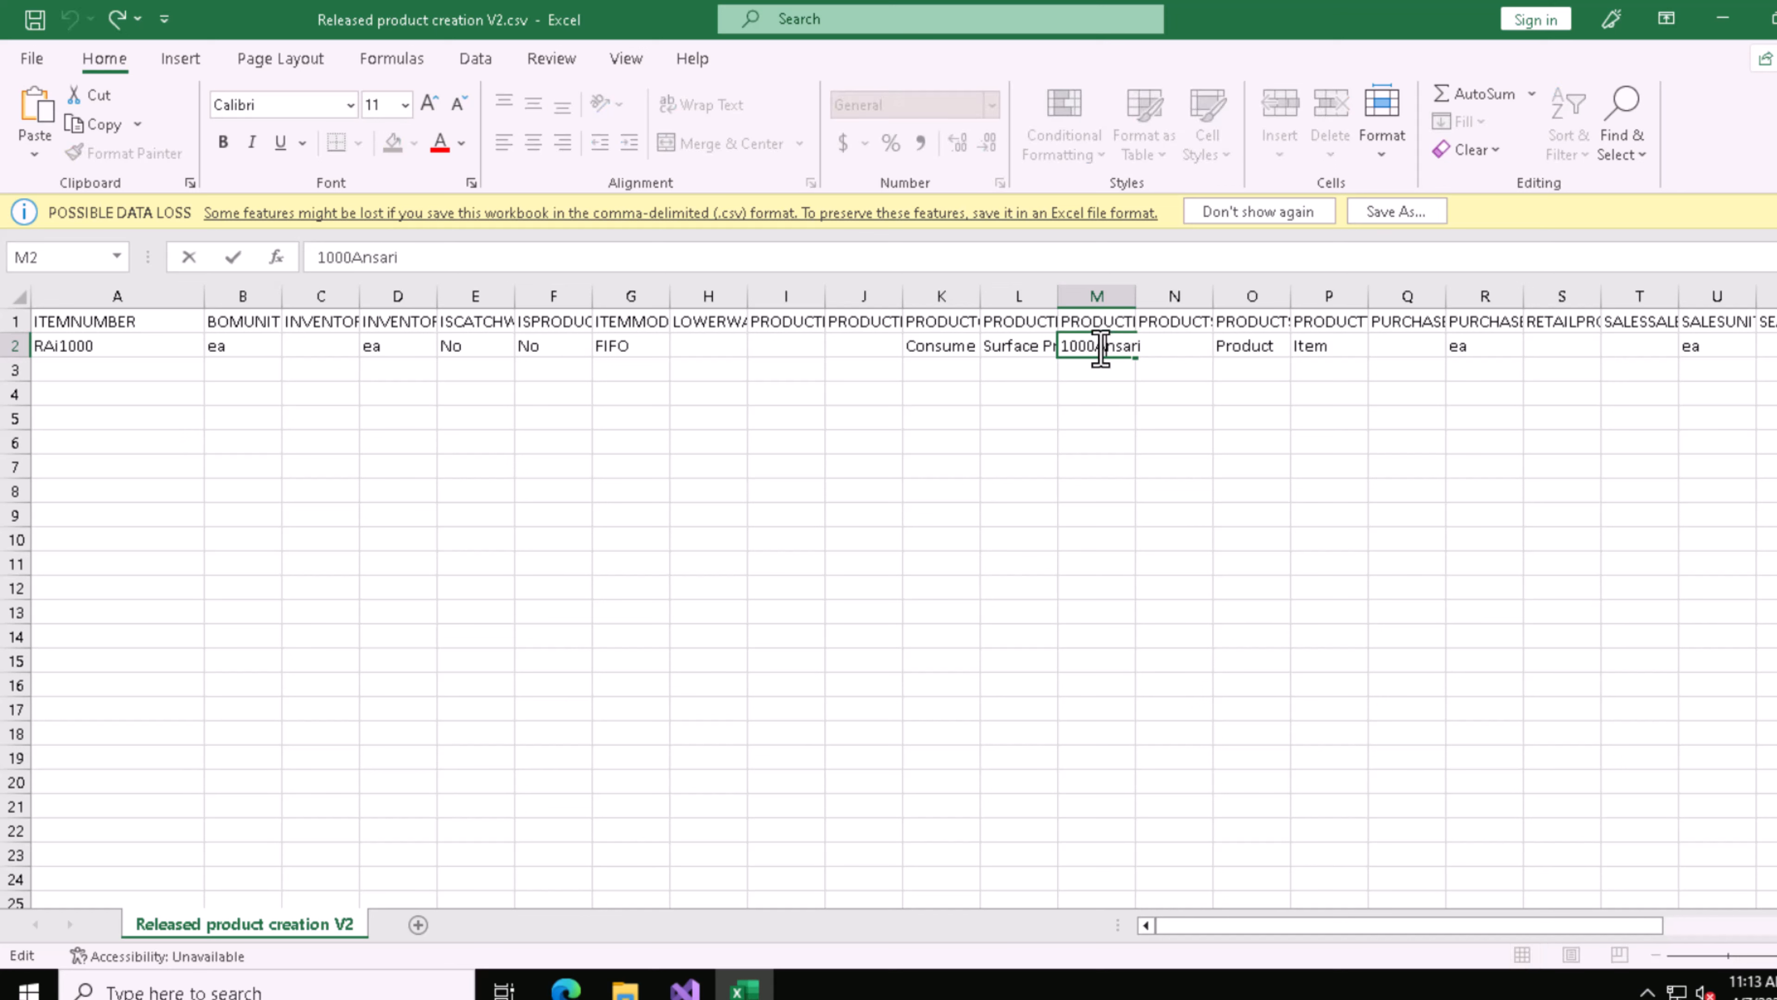
left_click_drag(1181, 347, 1194, 345)
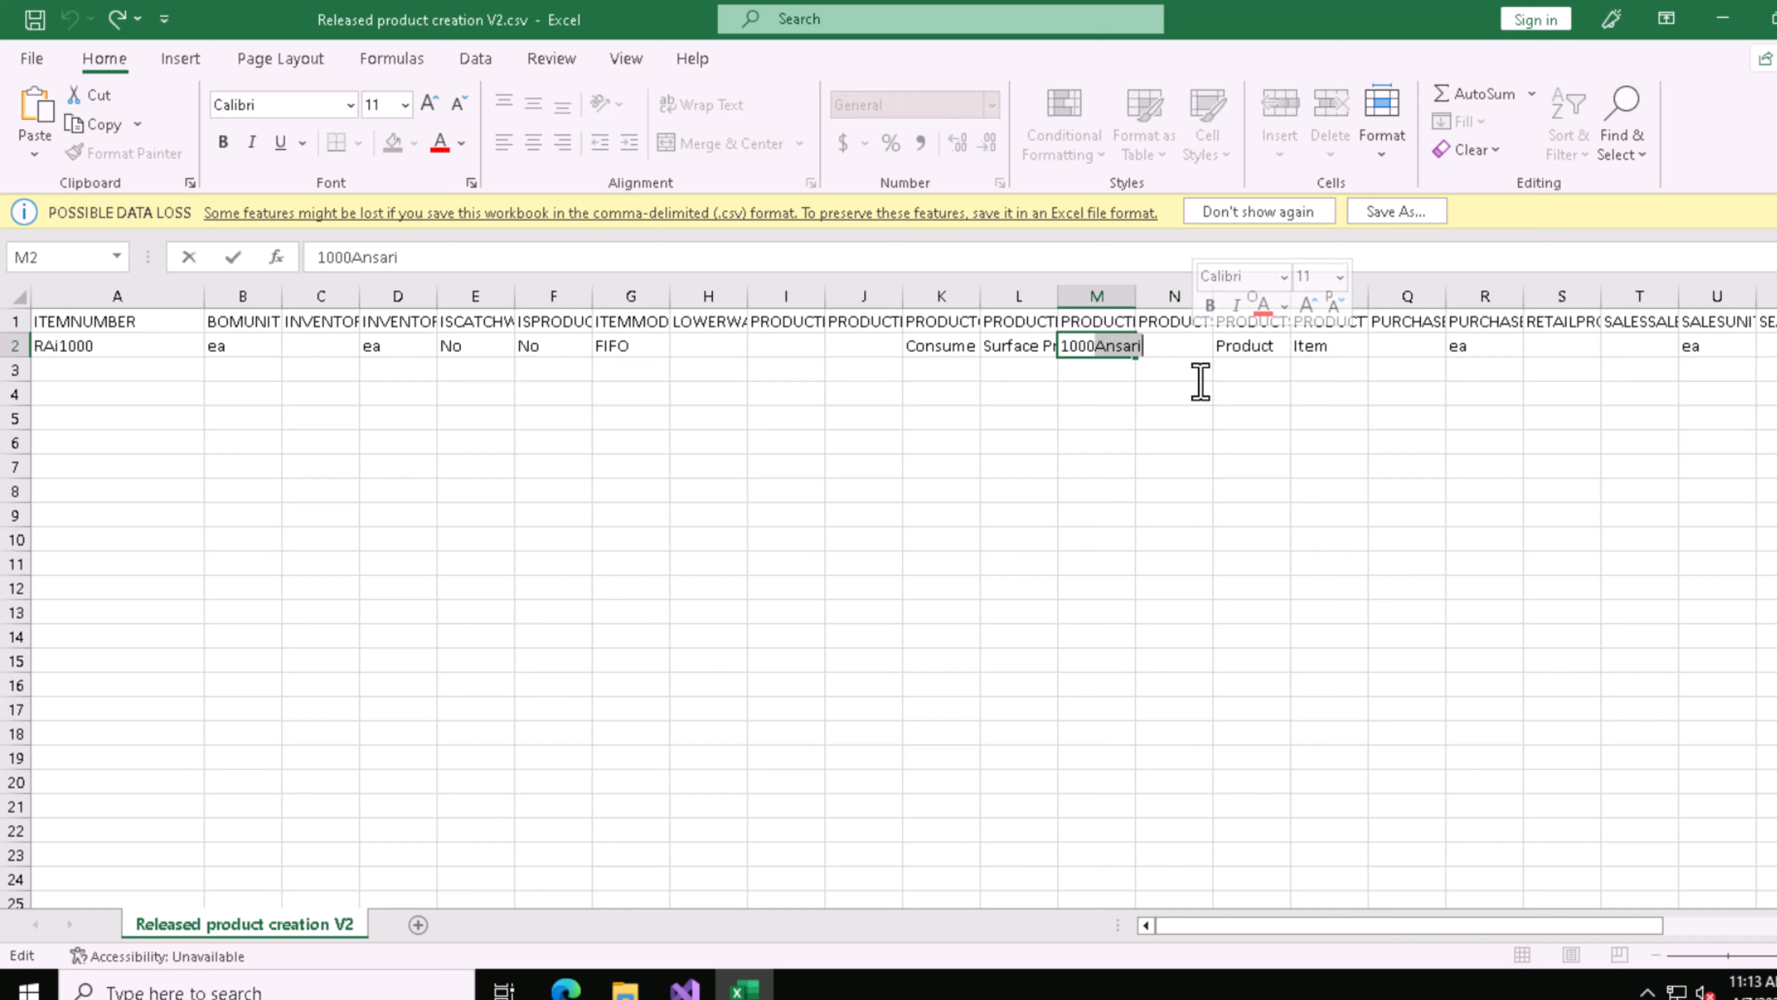
key("BackSpace")
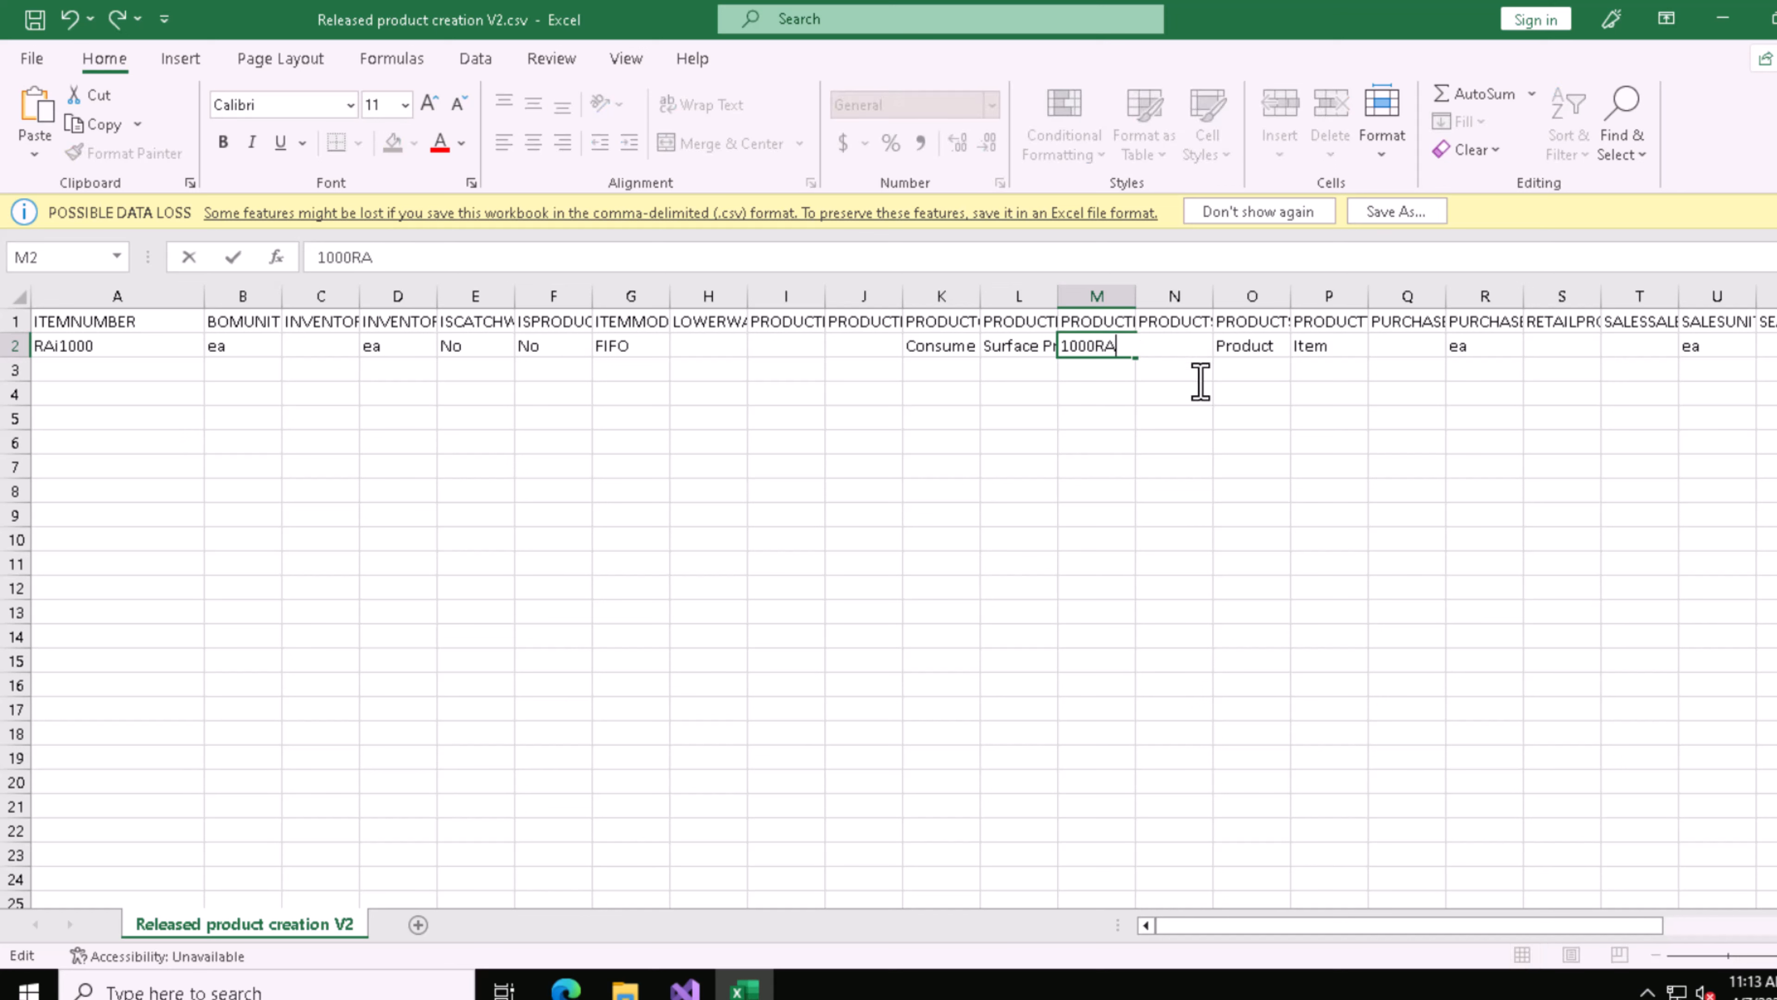
type("RA")
key("ctrl+Return")
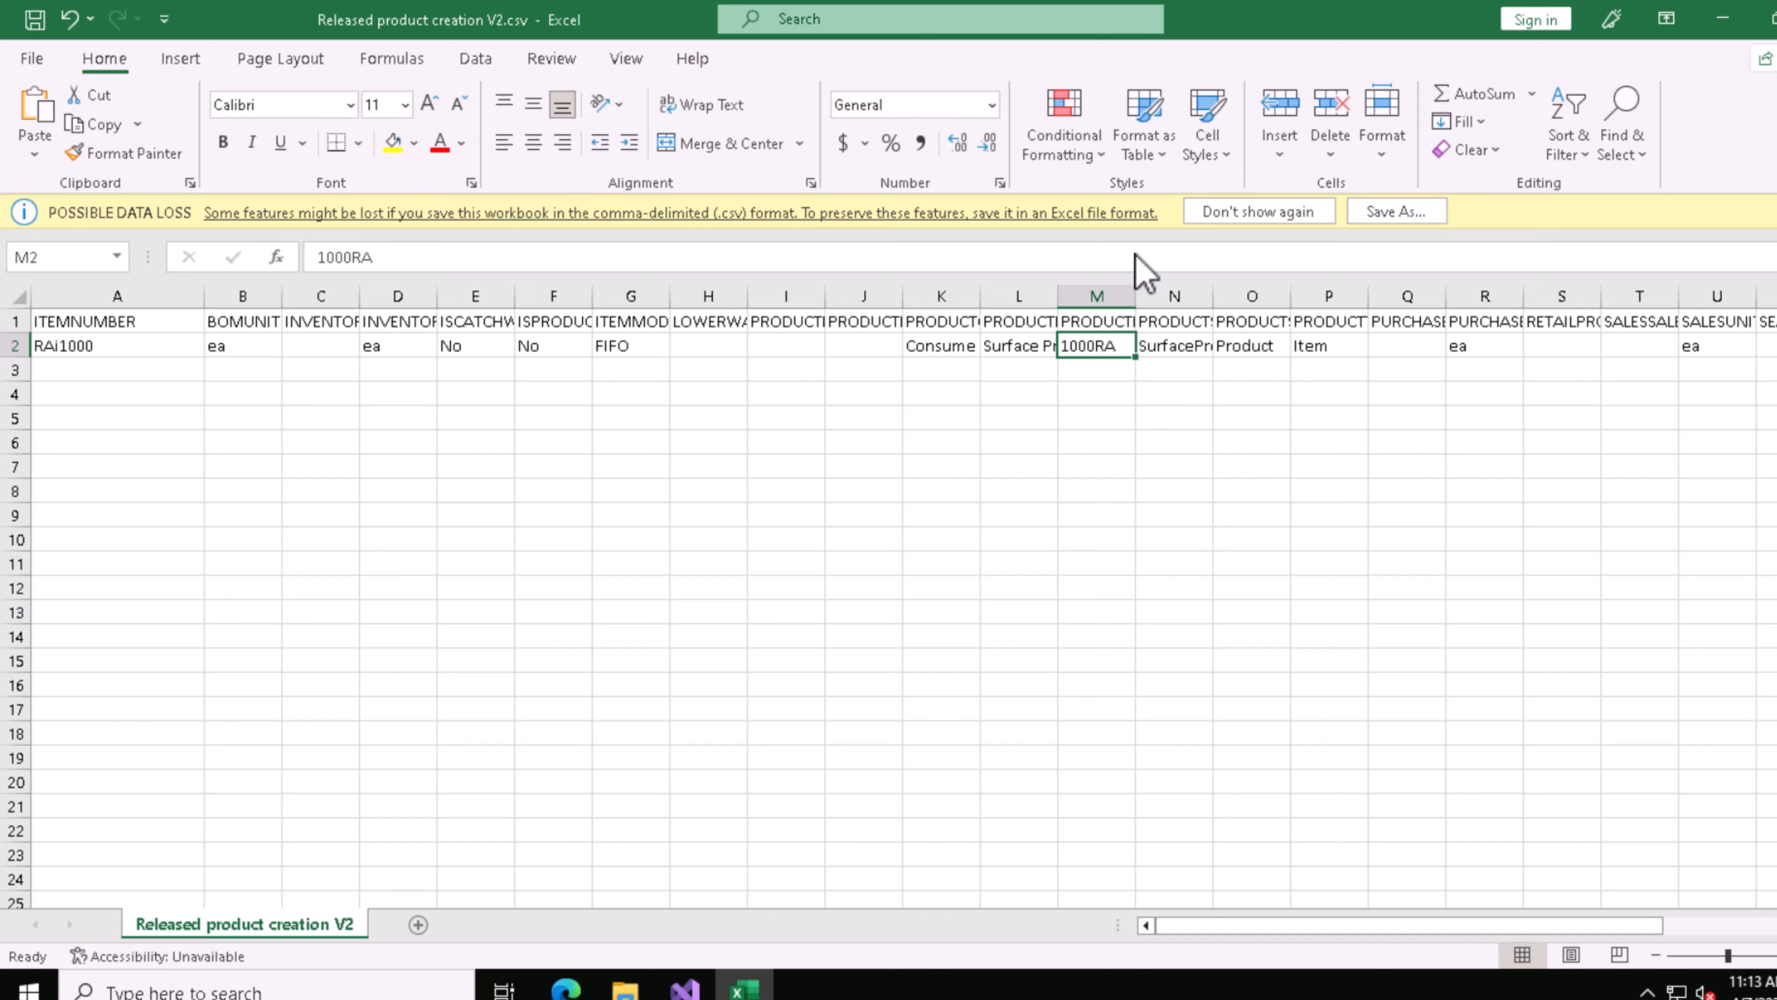
Step: Save the file as Released product creation V2_1.csv in the Downloads folder, and locate the new copy in File Explorer
left_click(1394, 212)
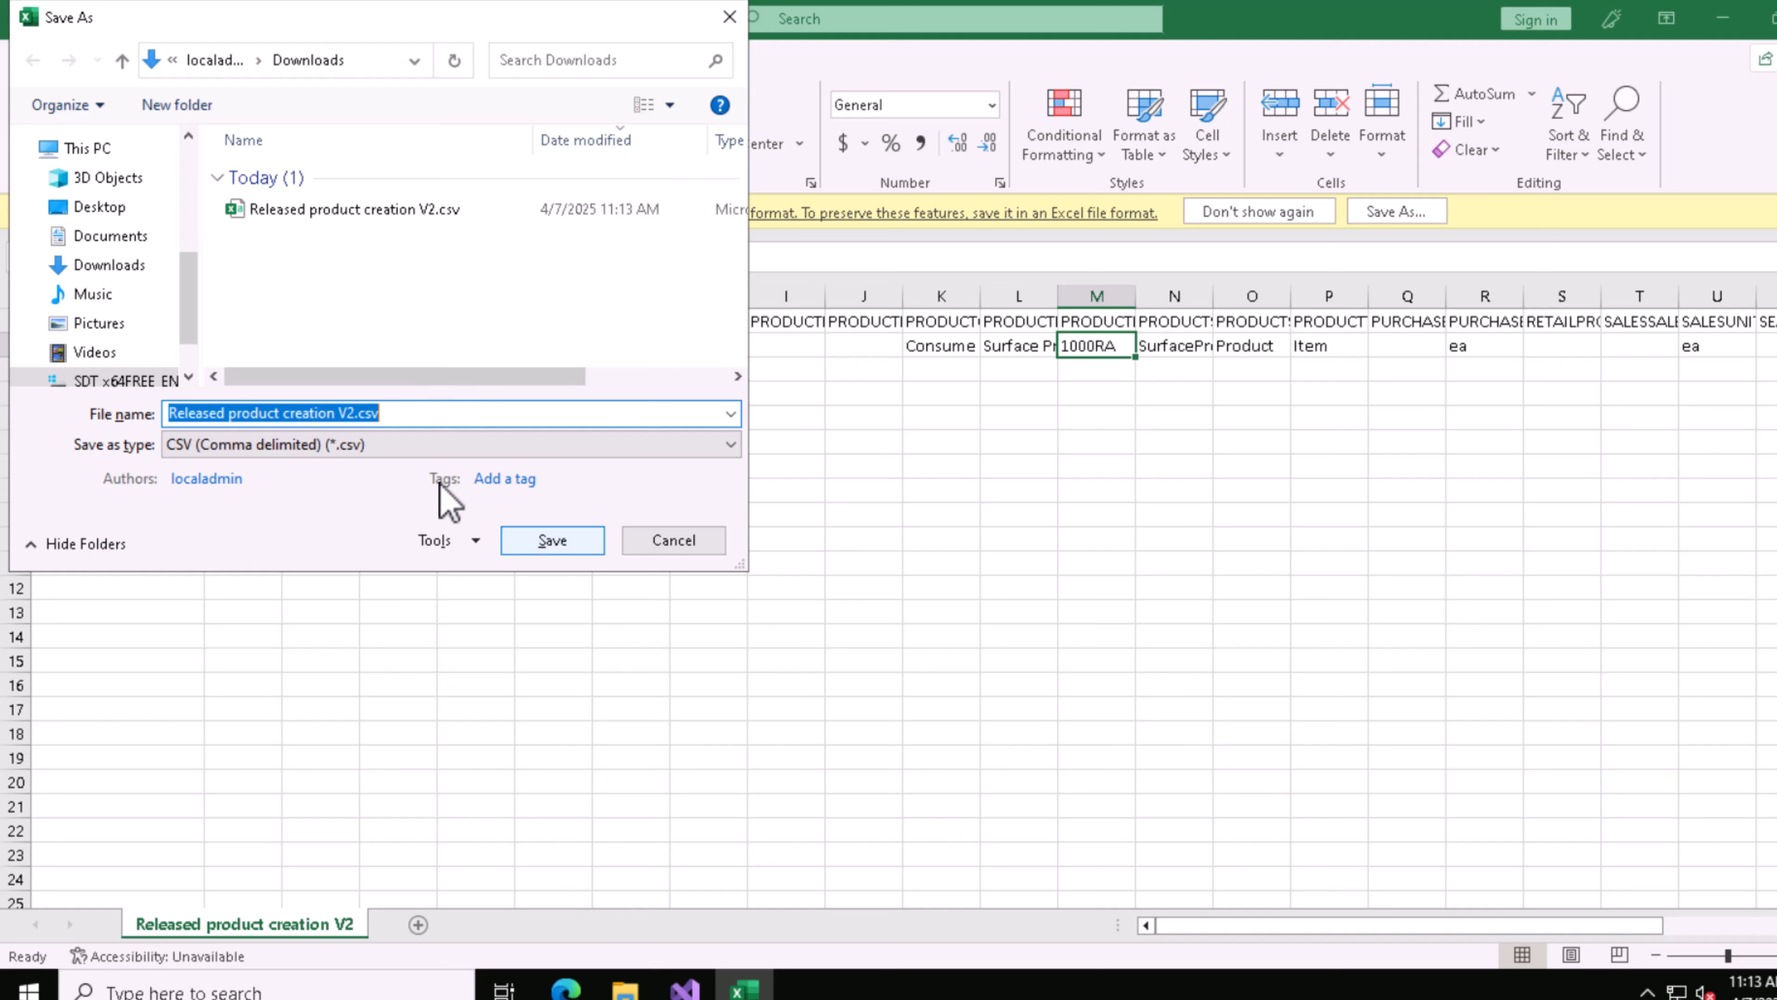
left_click(200, 413)
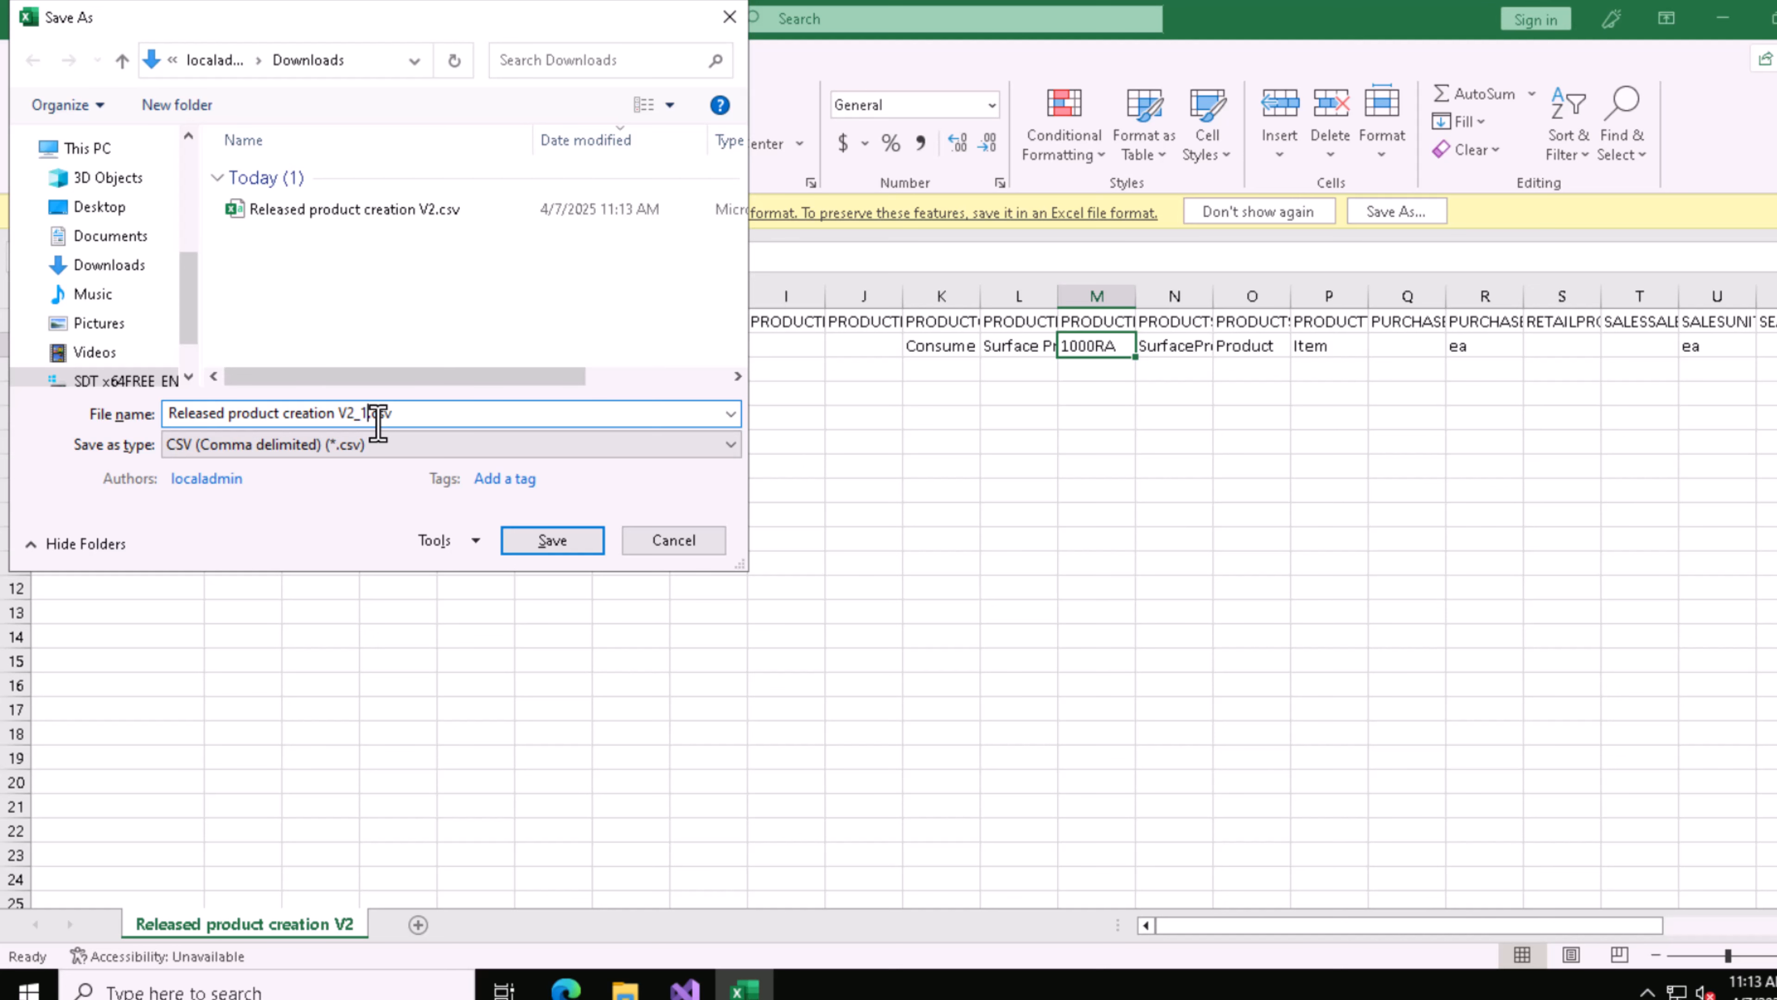
left_click(553, 539)
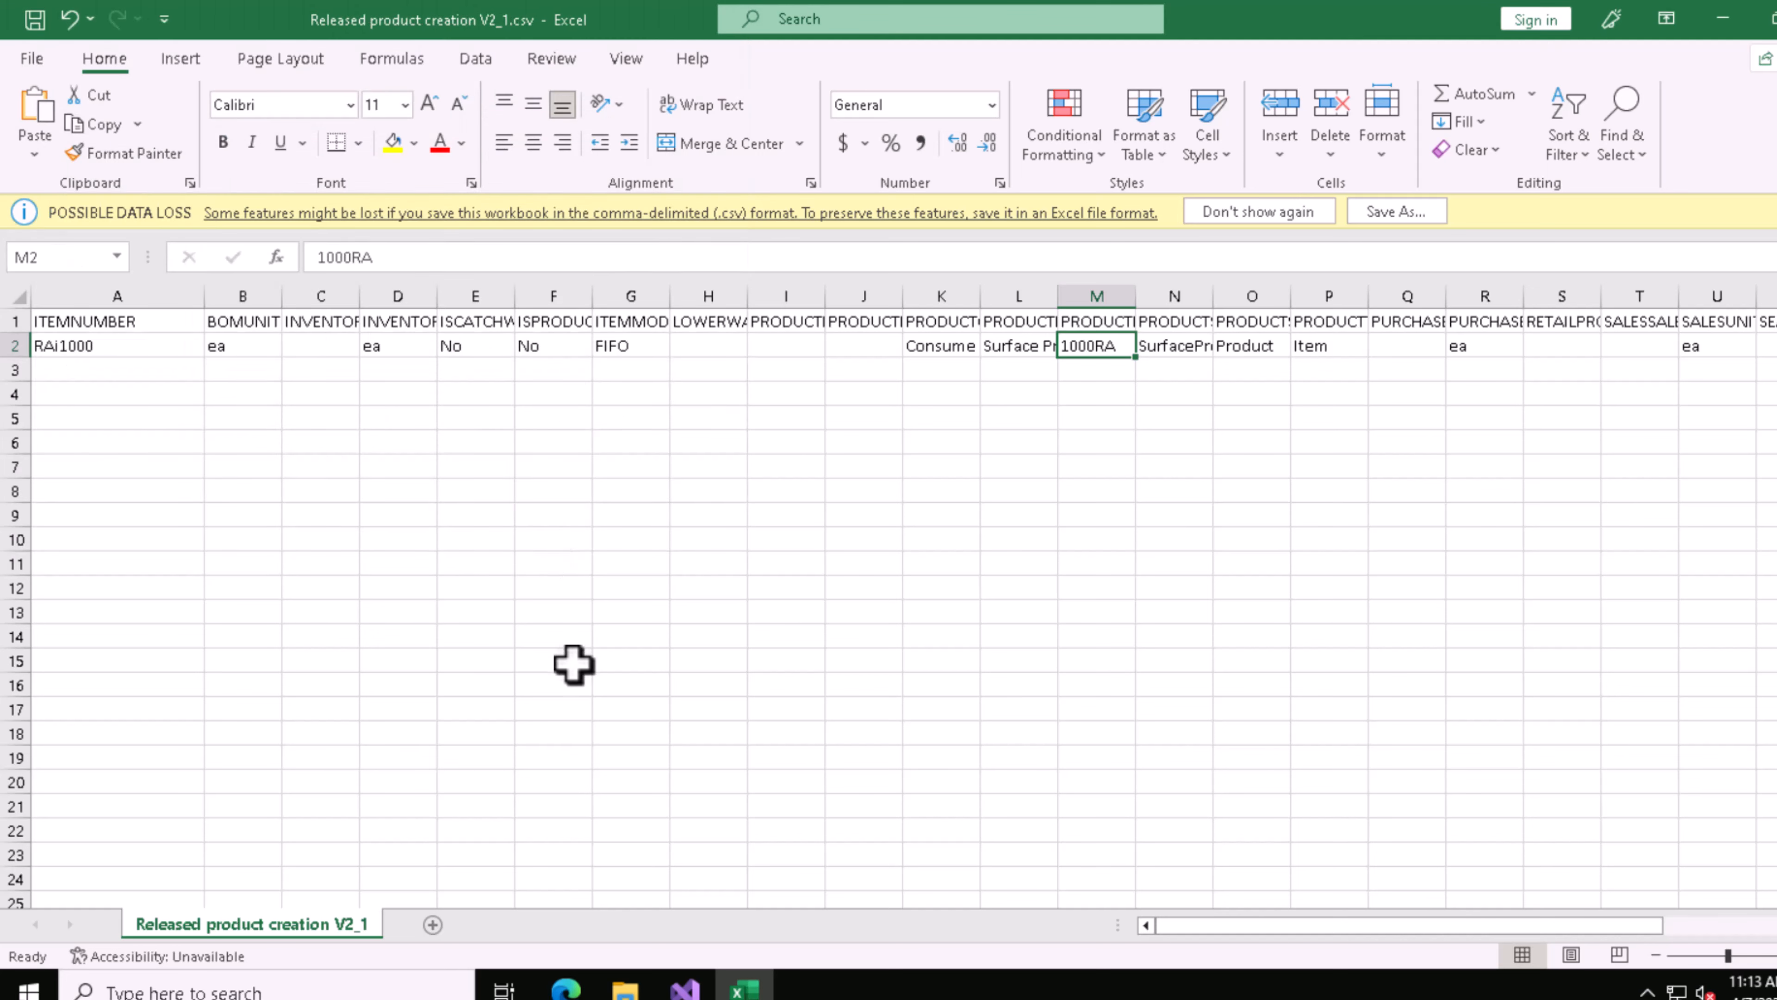
left_click(625, 989)
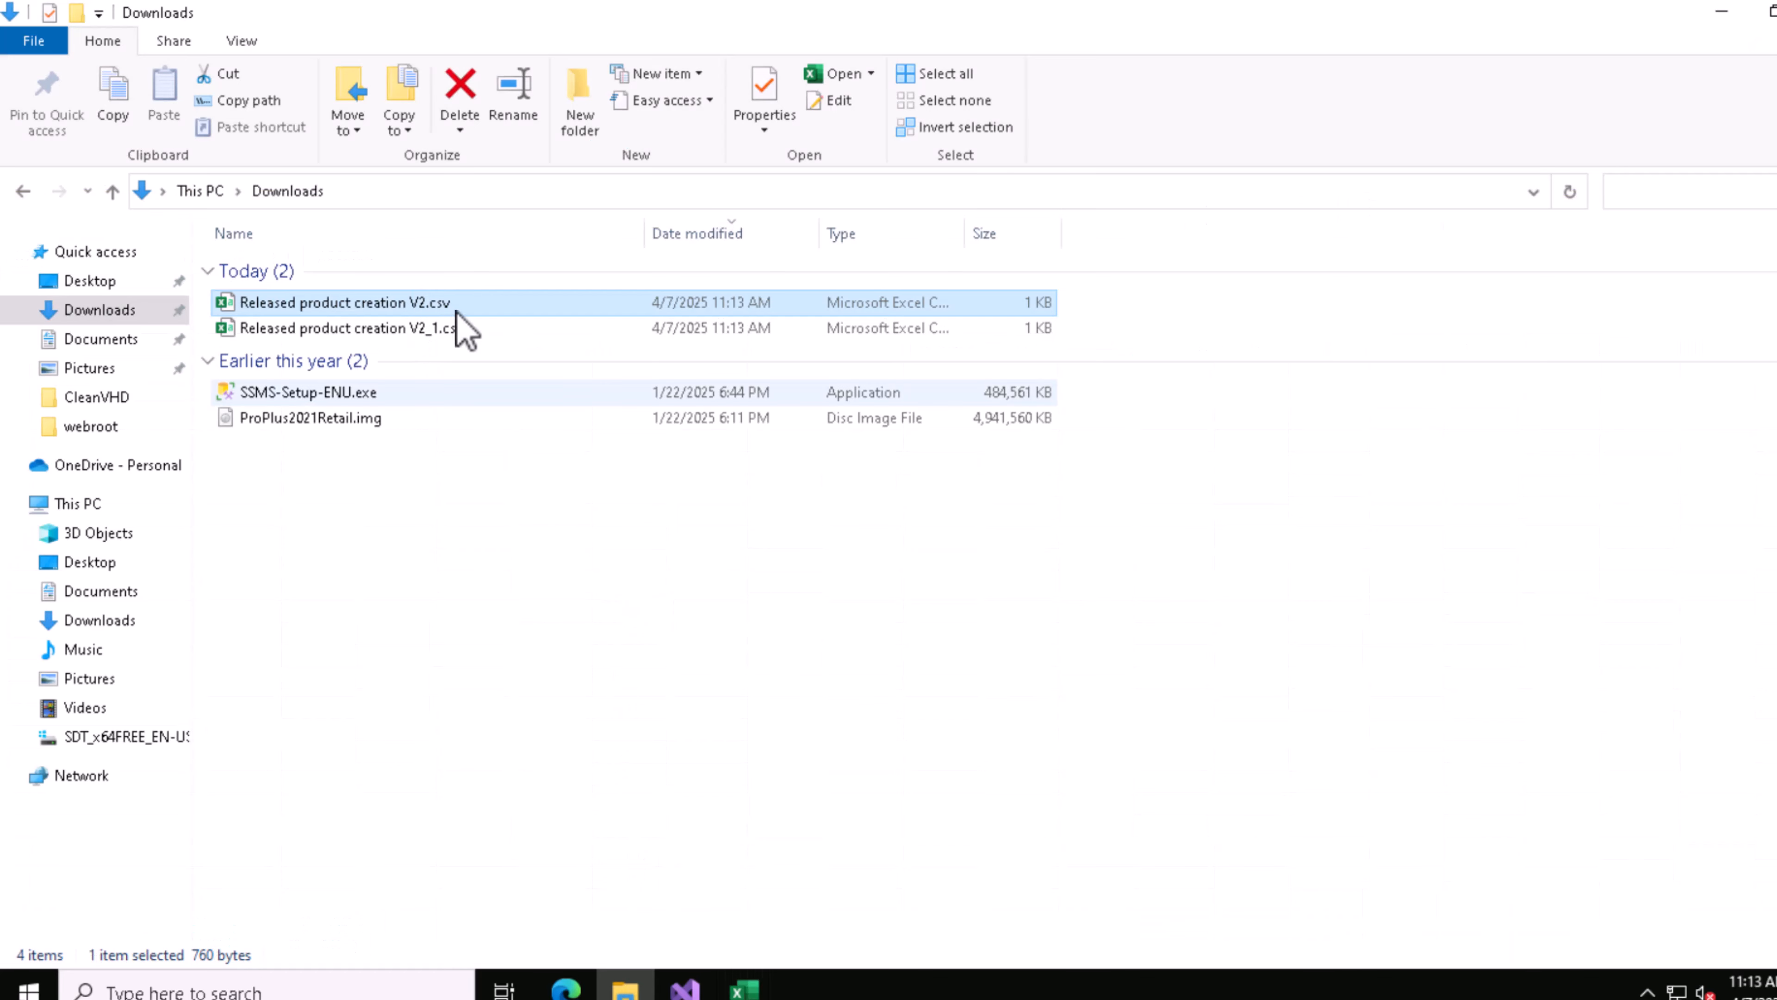
left_click(458, 330)
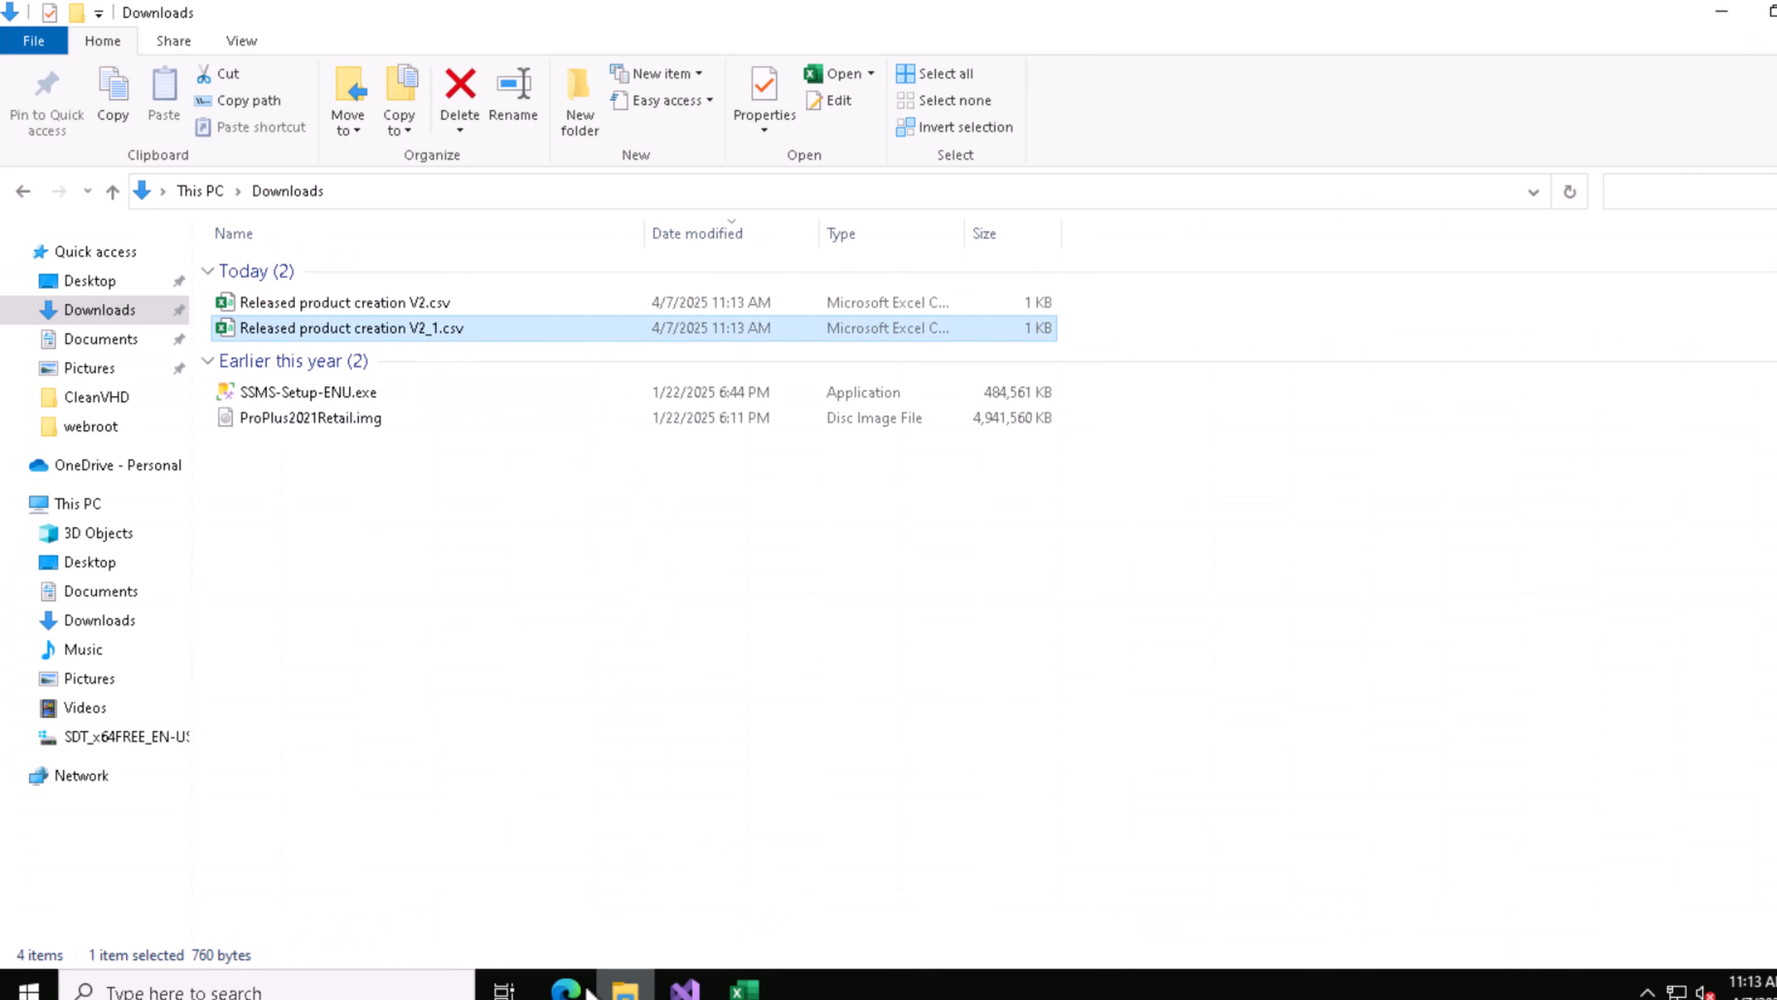
Step: Switch to Edge, go back to the Released product creation V2 import project and remove its existing entity line
left_click(569, 989)
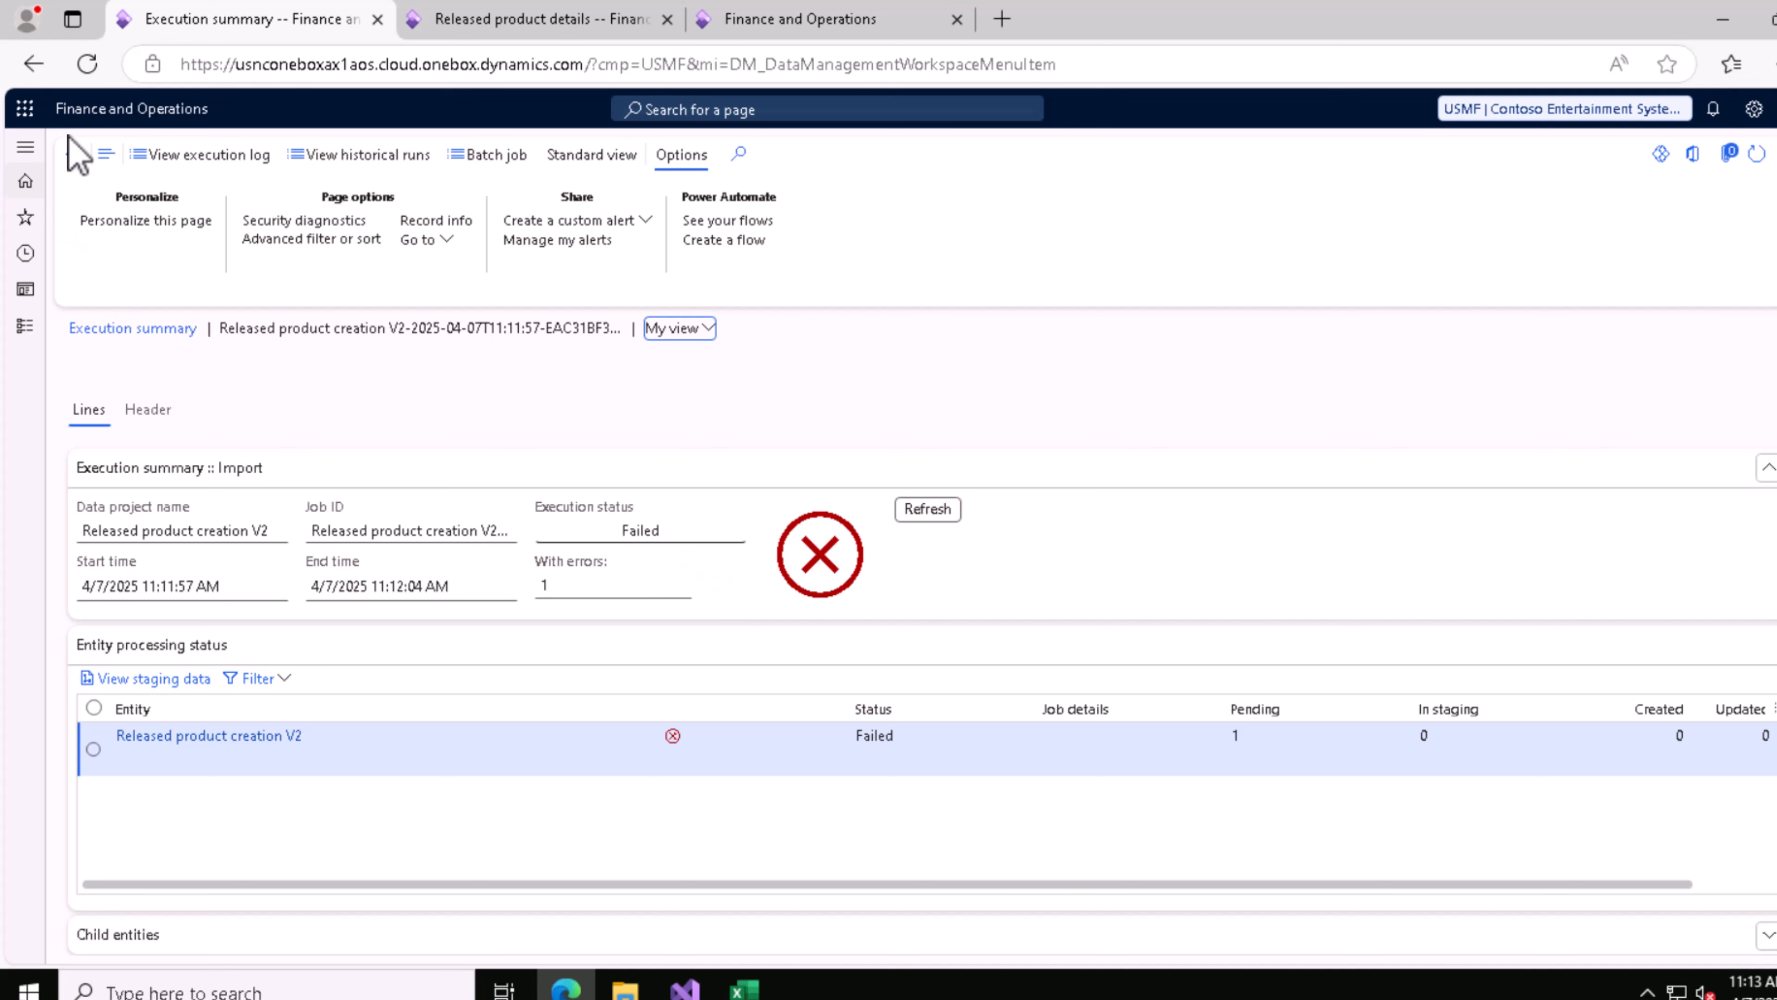
left_click(73, 154)
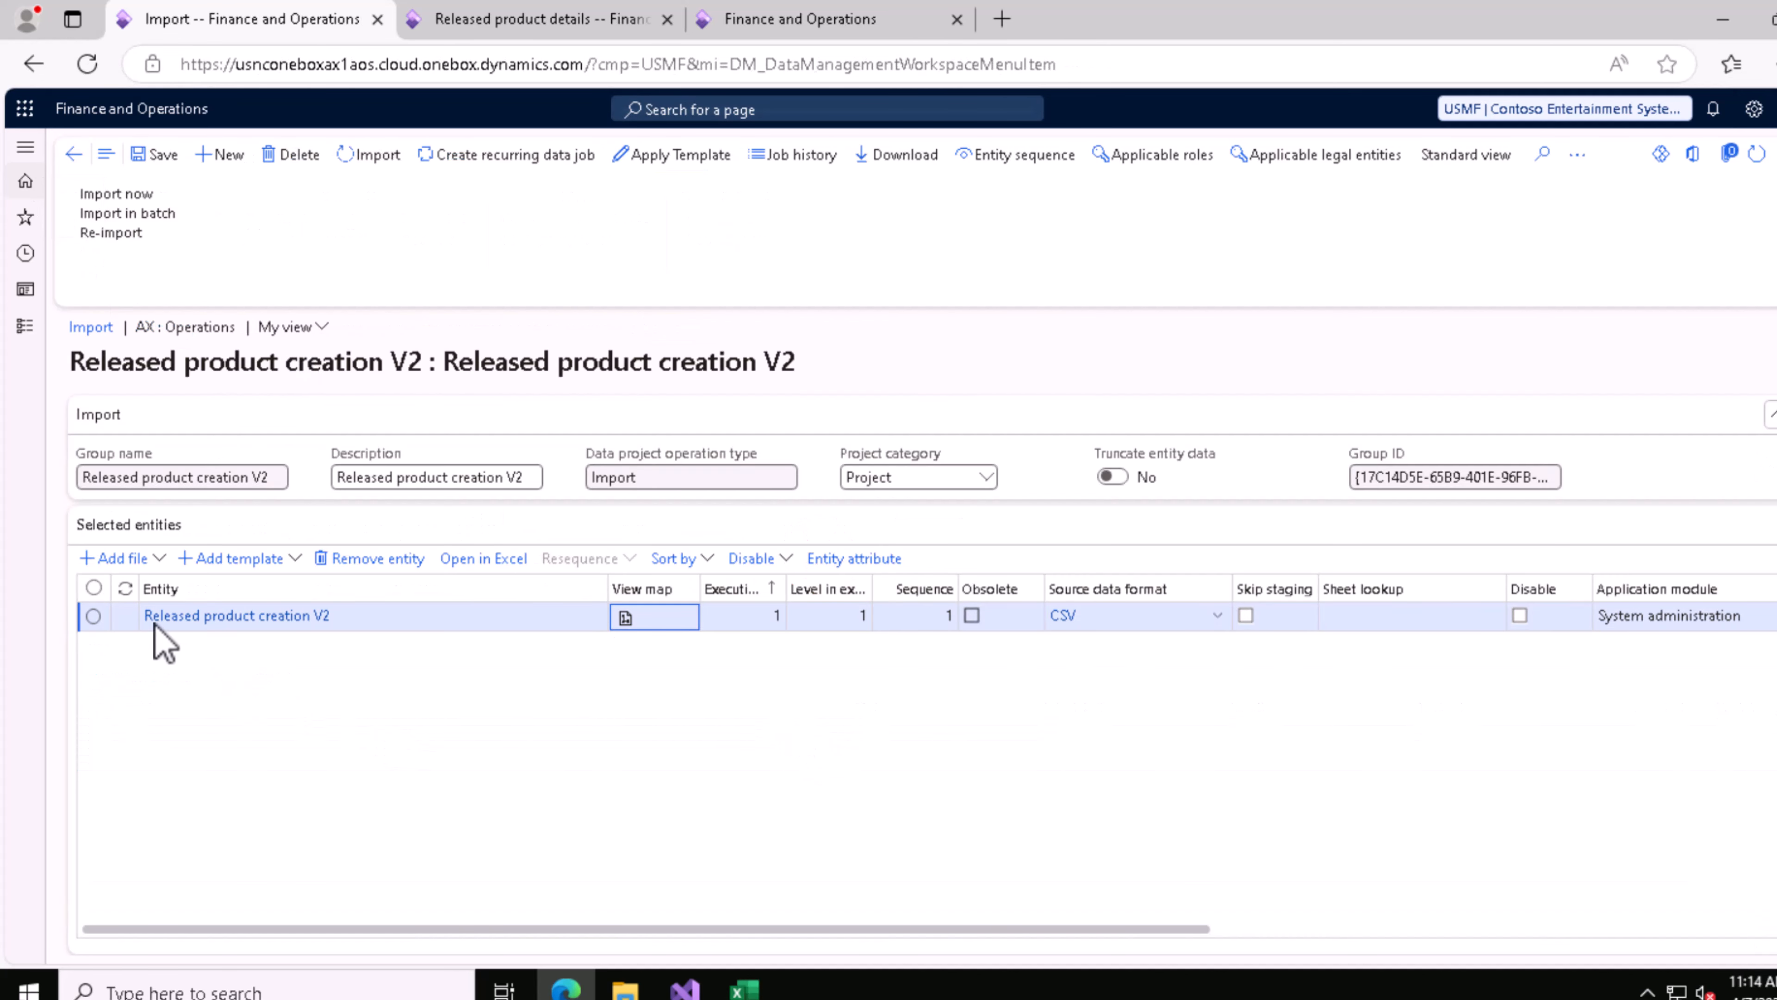
left_click(93, 616)
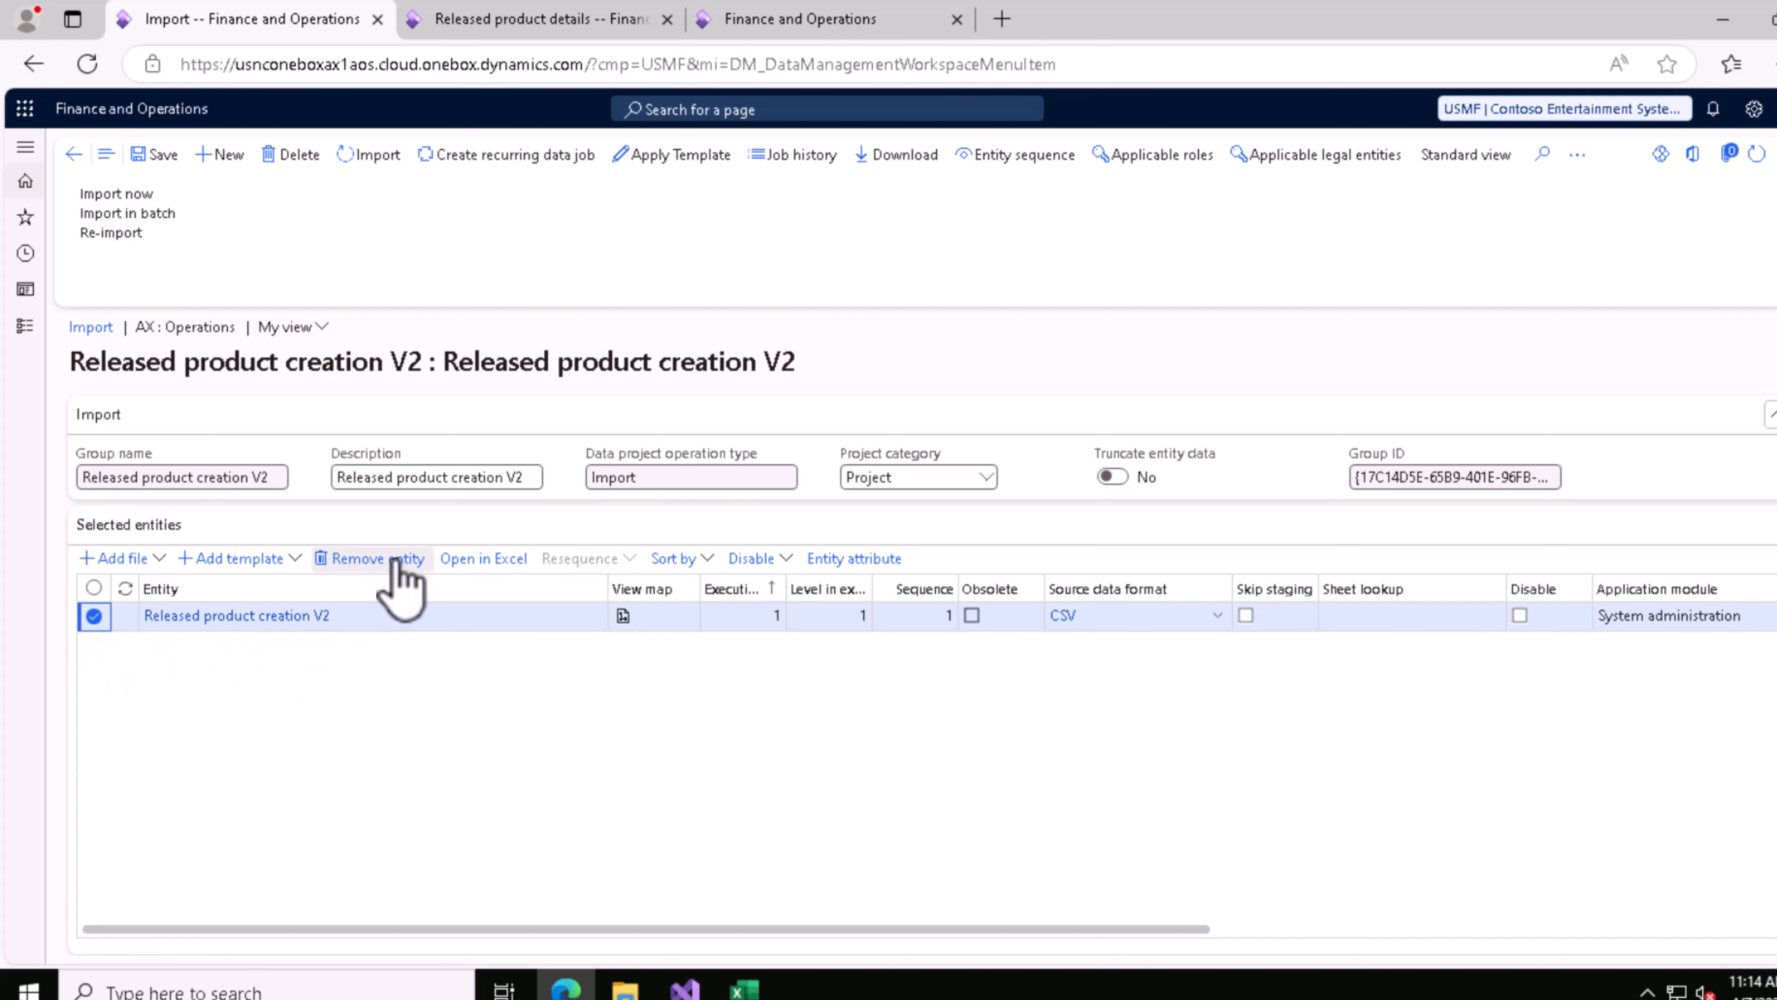
left_click(400, 581)
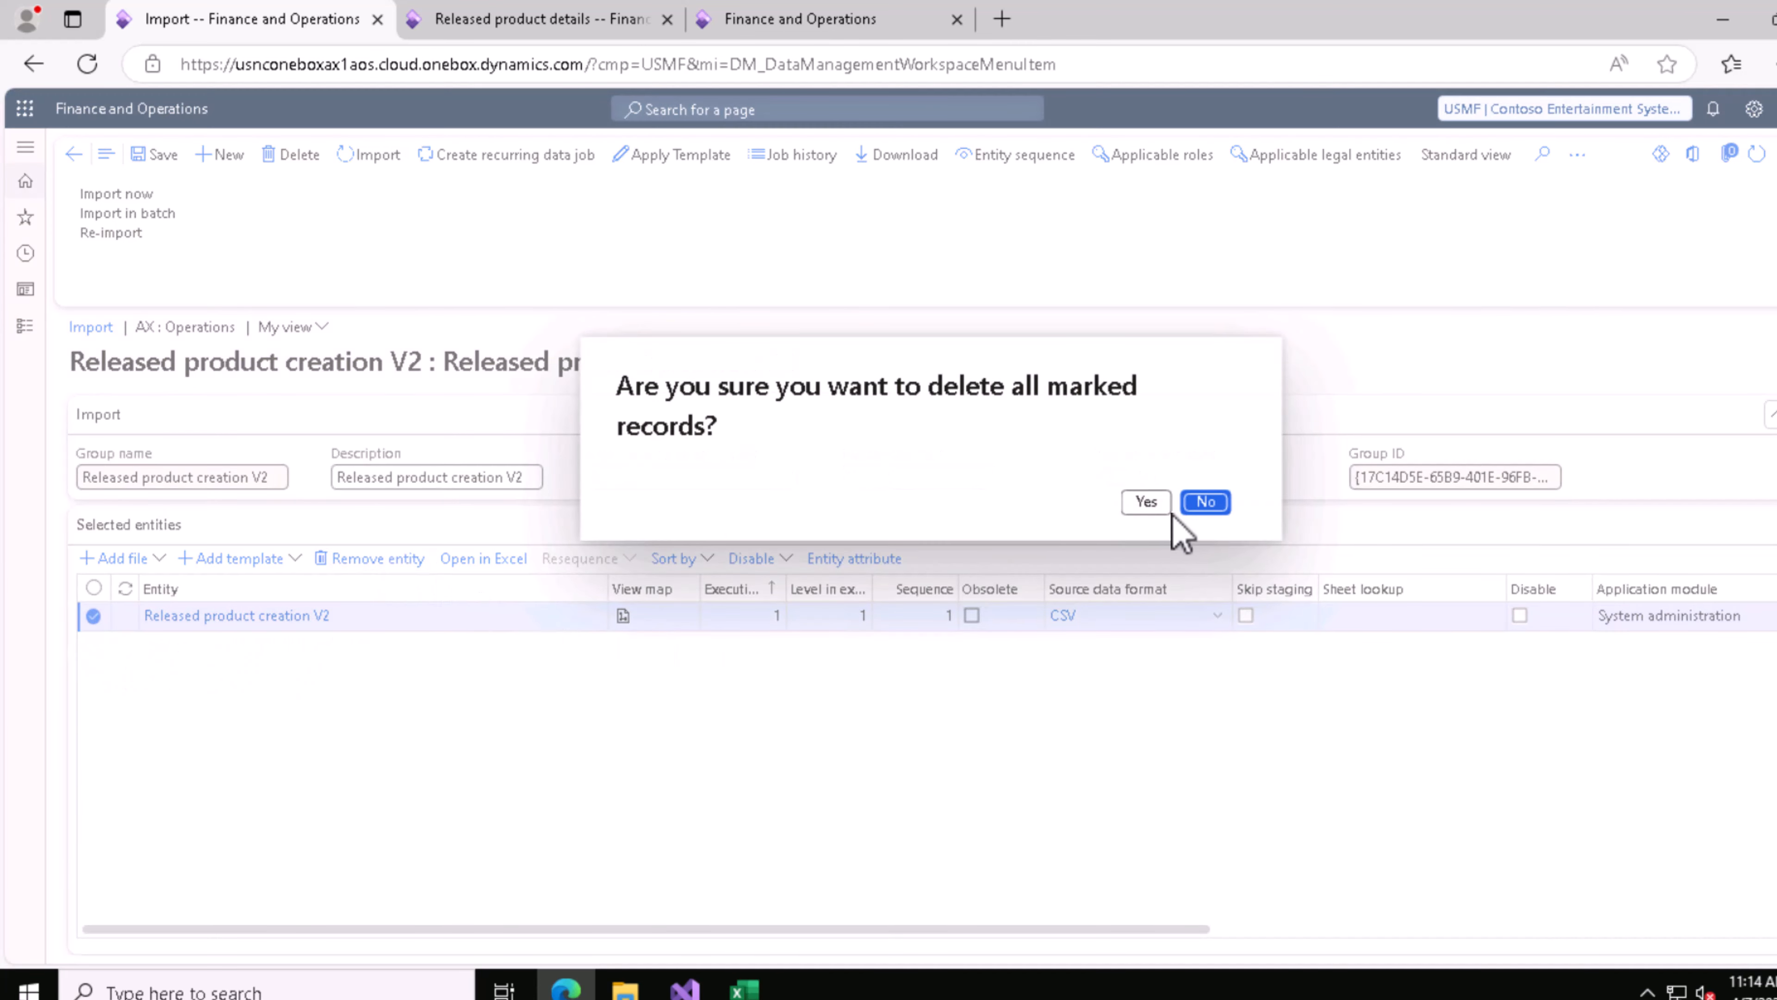
left_click(1146, 502)
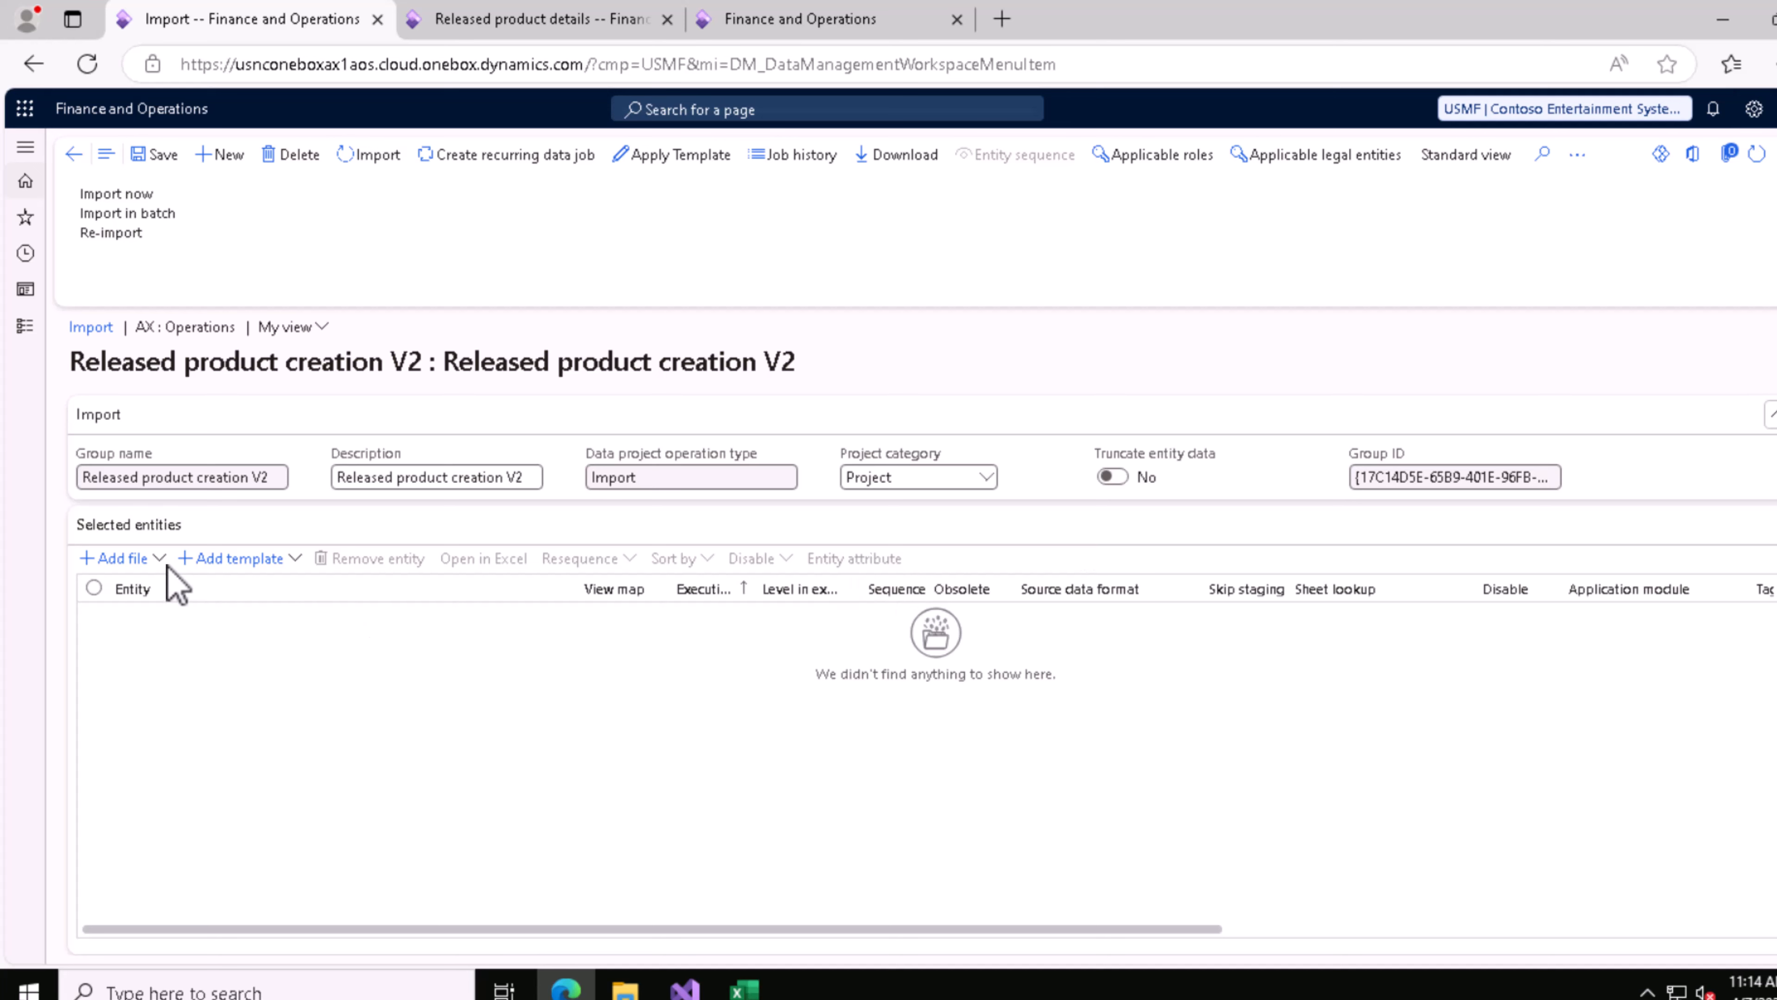
left_click(133, 560)
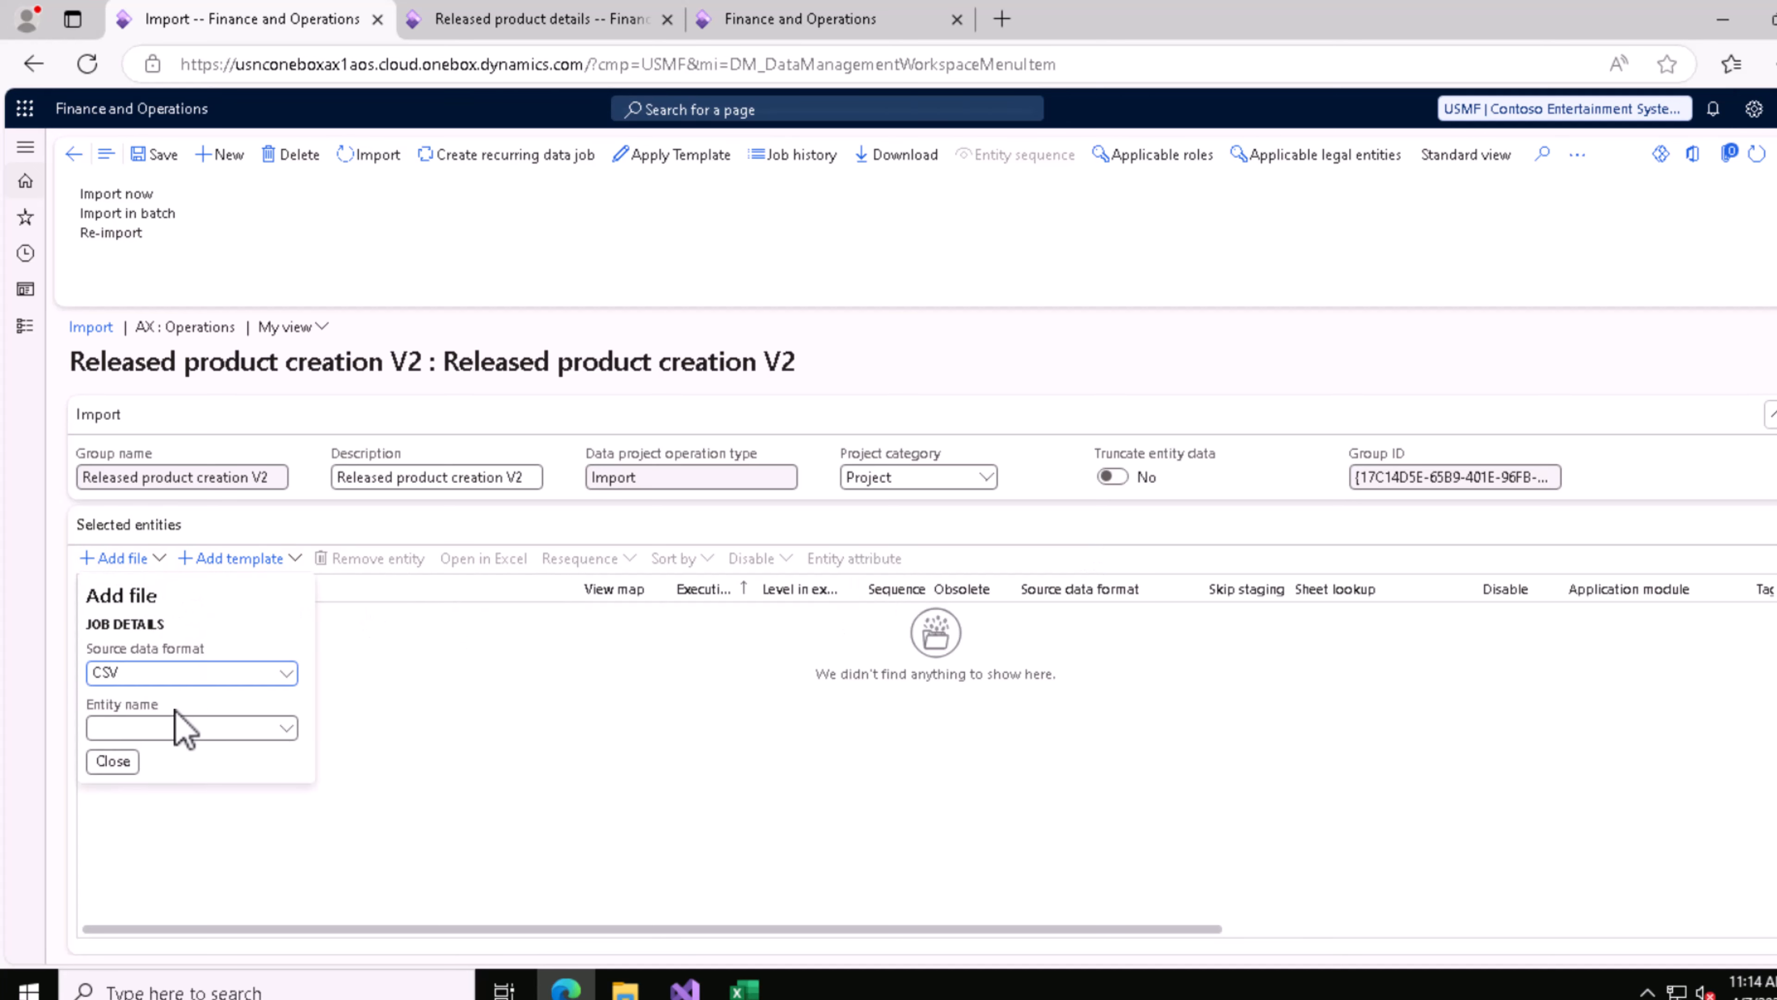
left_click(227, 732)
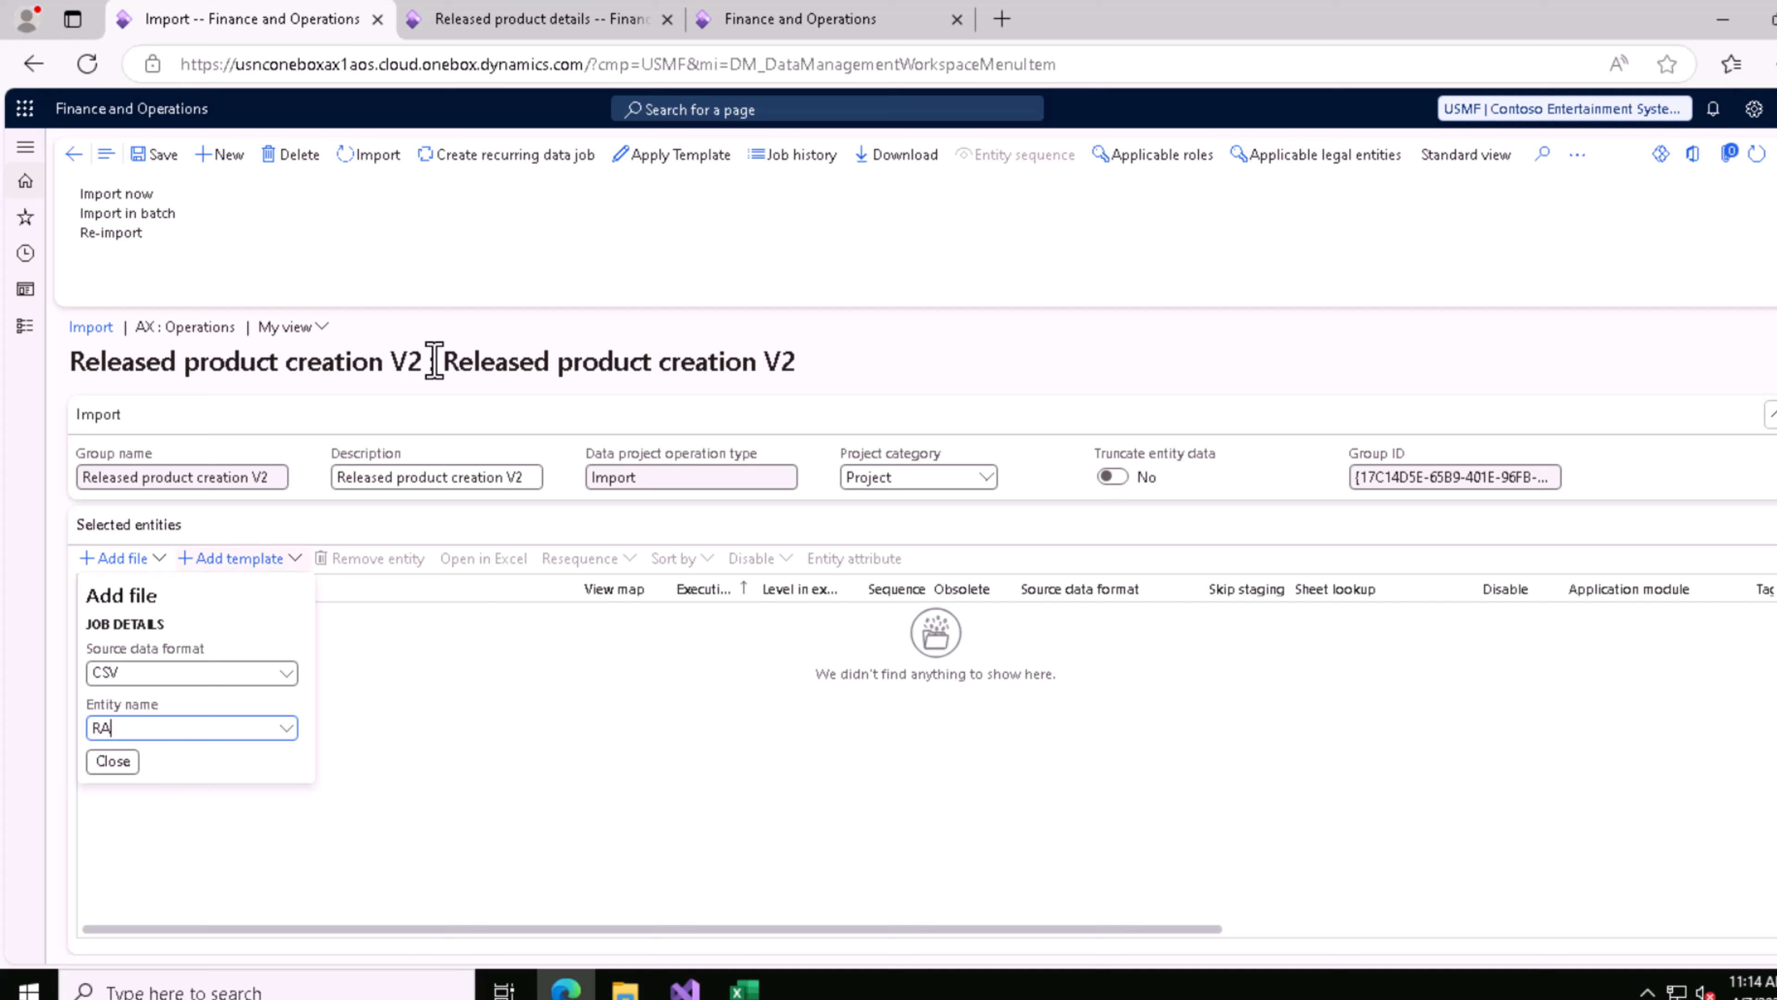
key("shift+Tab")
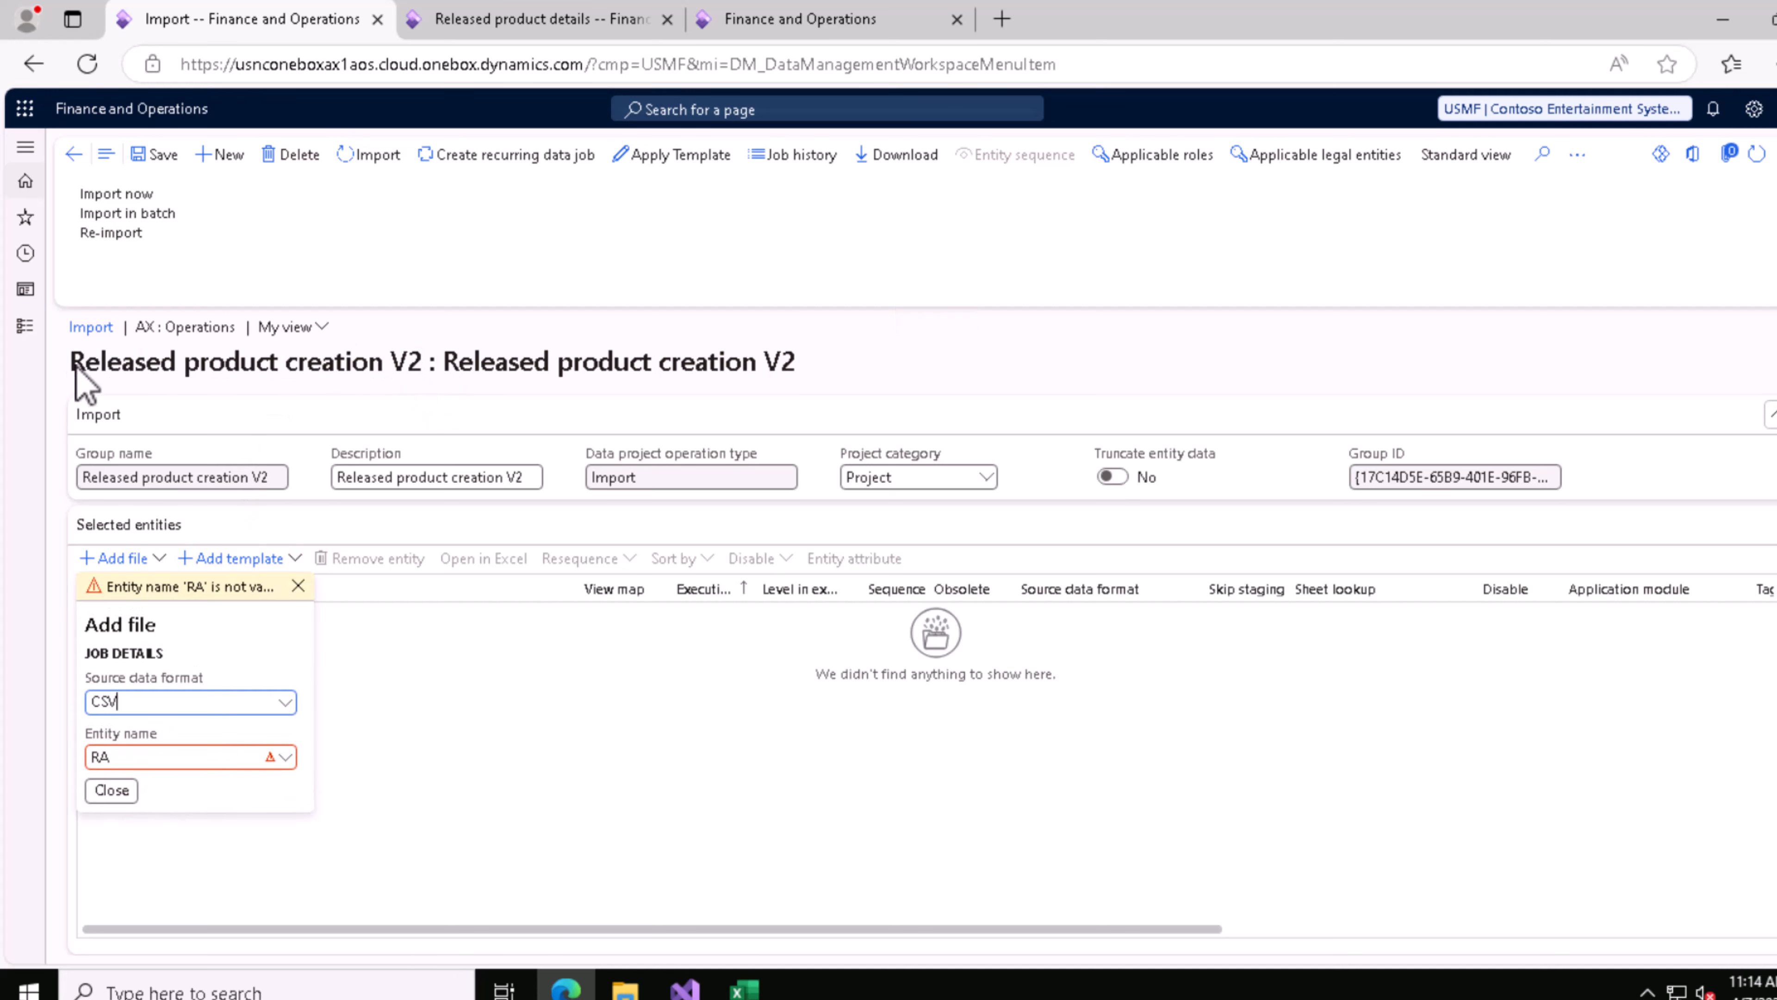
Step: Add a CSV file for the Released product creation V2 entity, uploading Released product creation V2_1.csv from the Downloads folder
left_click_drag(73, 362, 416, 360)
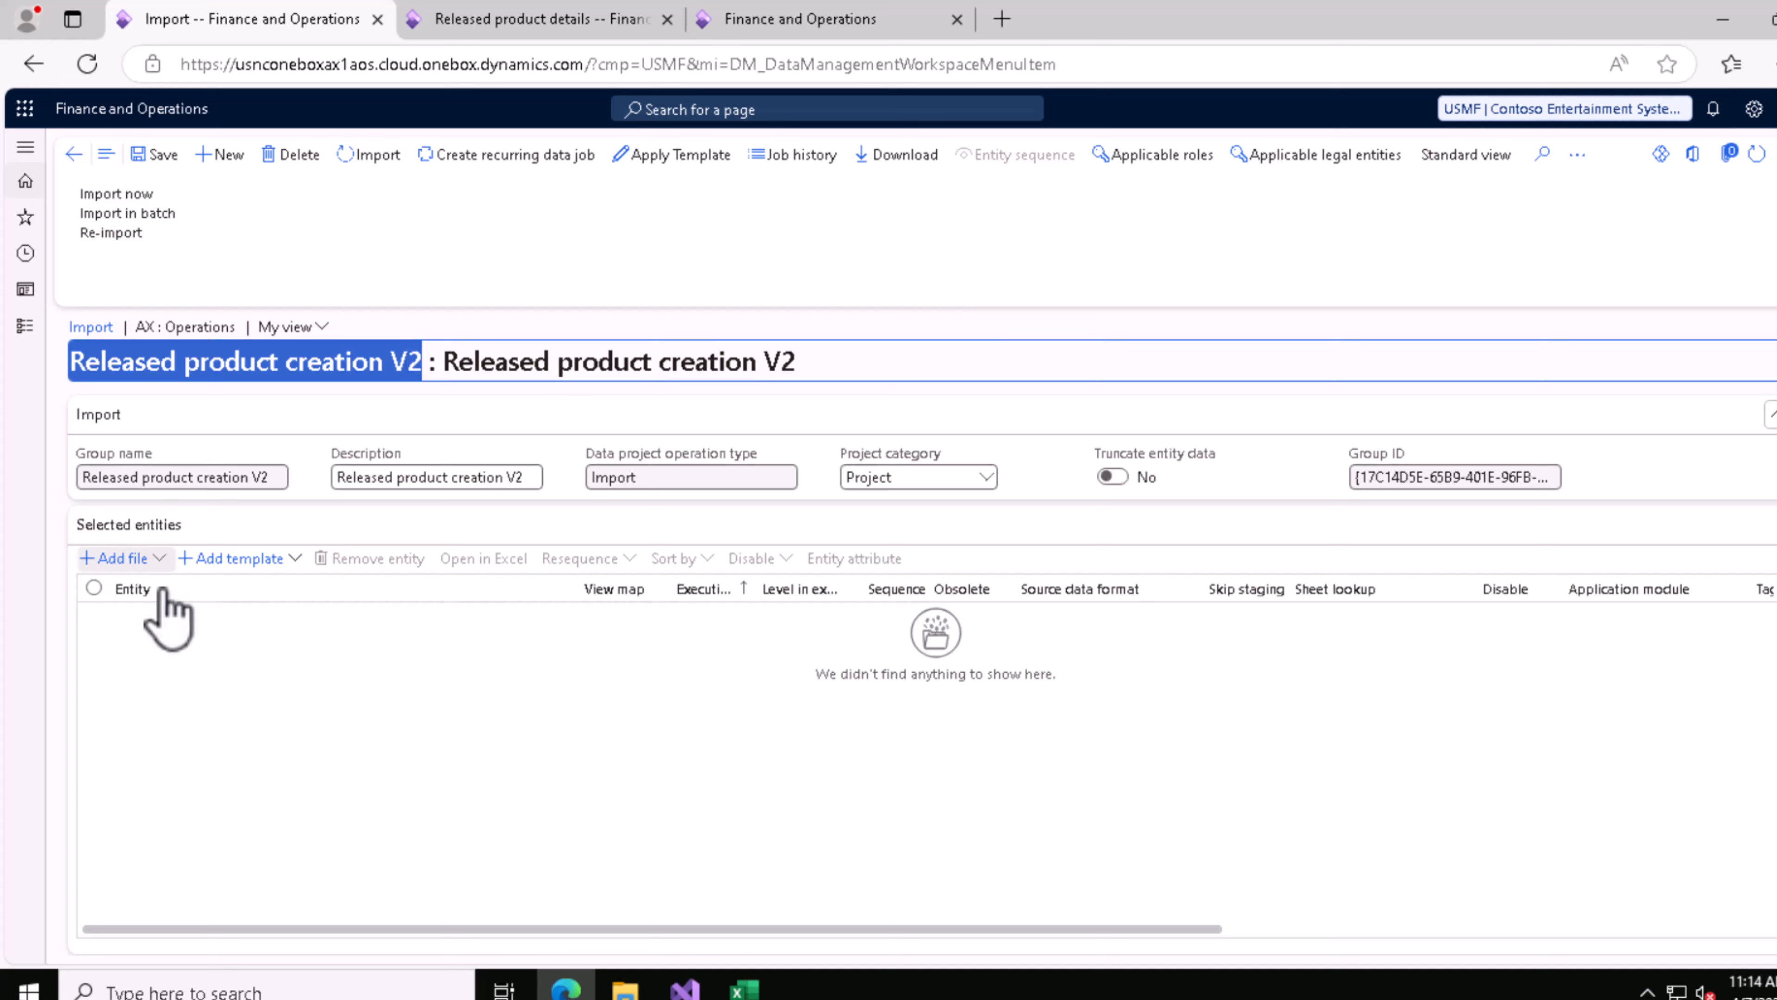
left_click(157, 560)
left_click(173, 732)
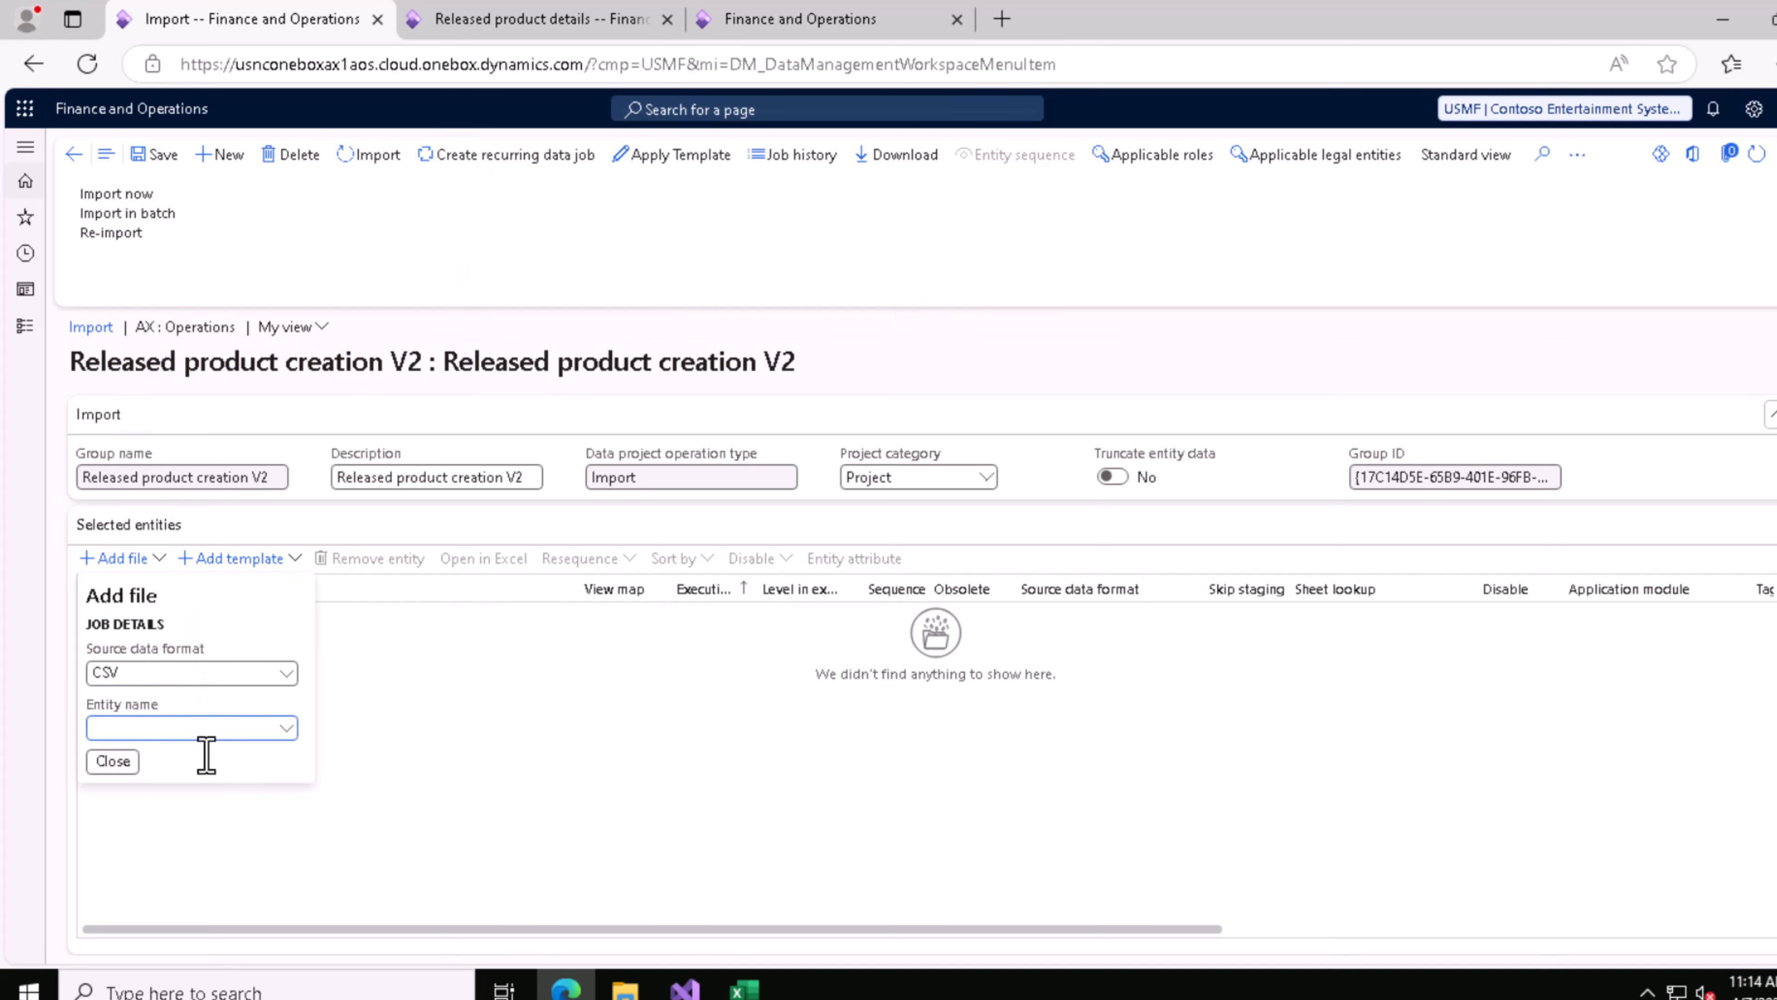
type("Released product creation V2")
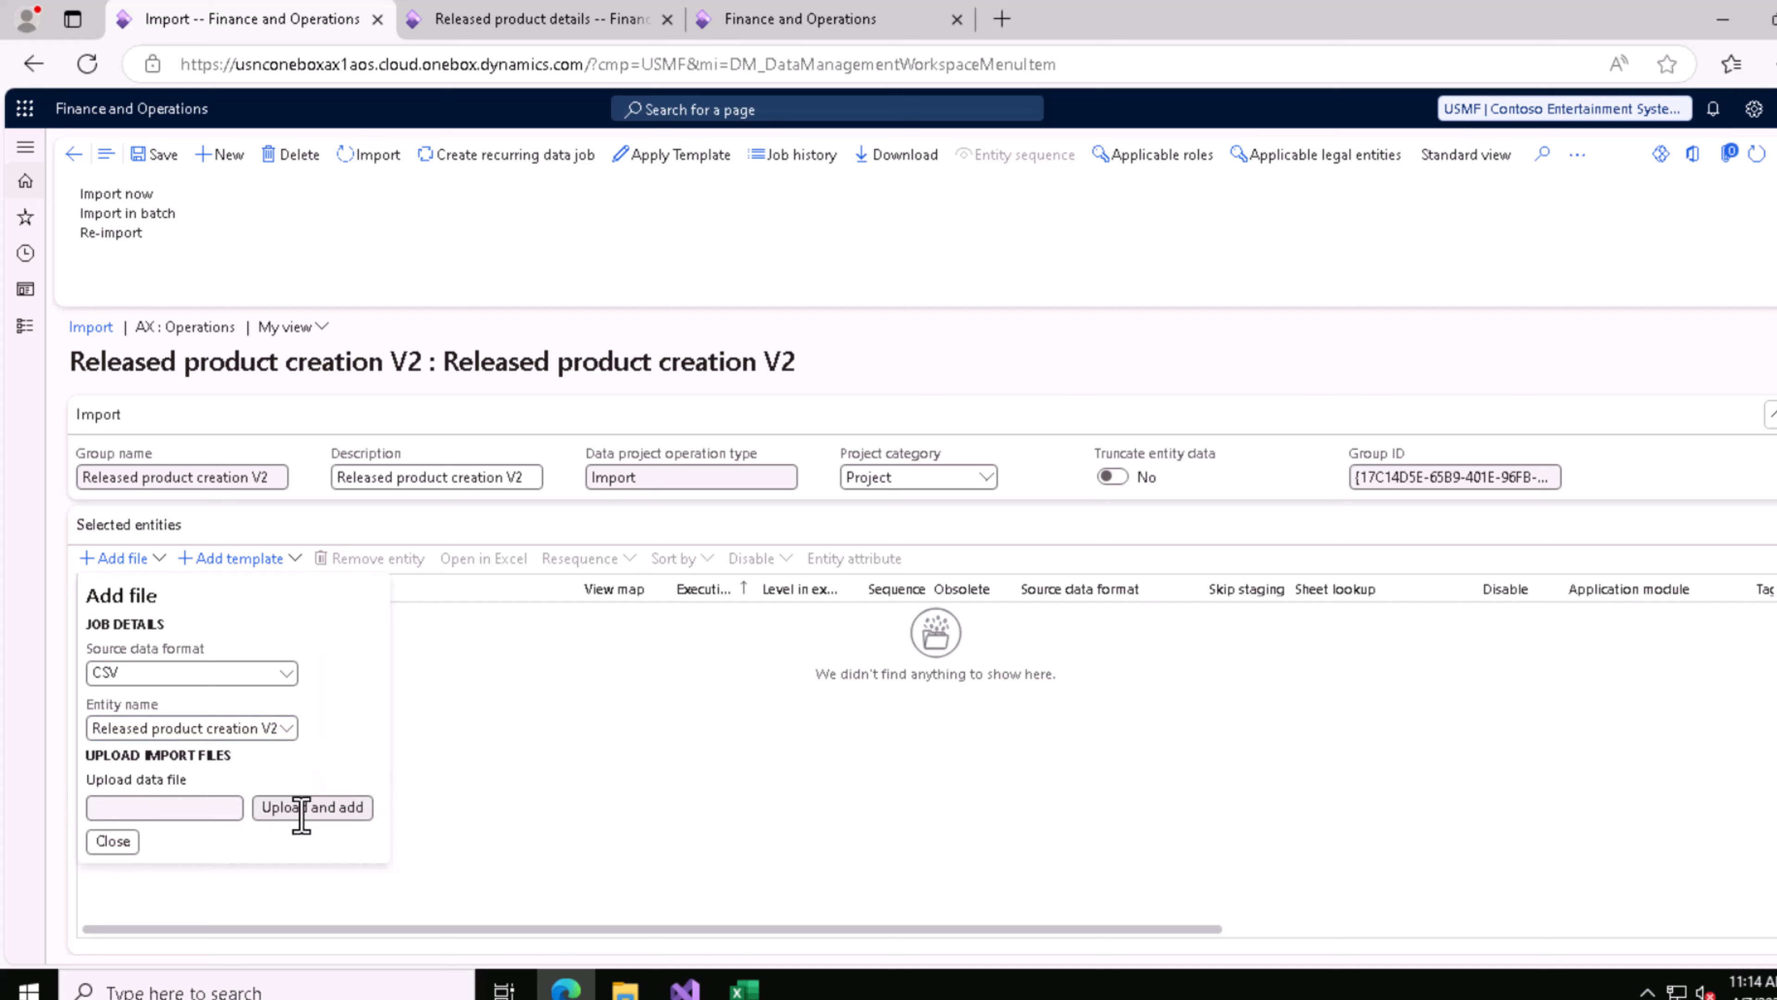
left_click(308, 809)
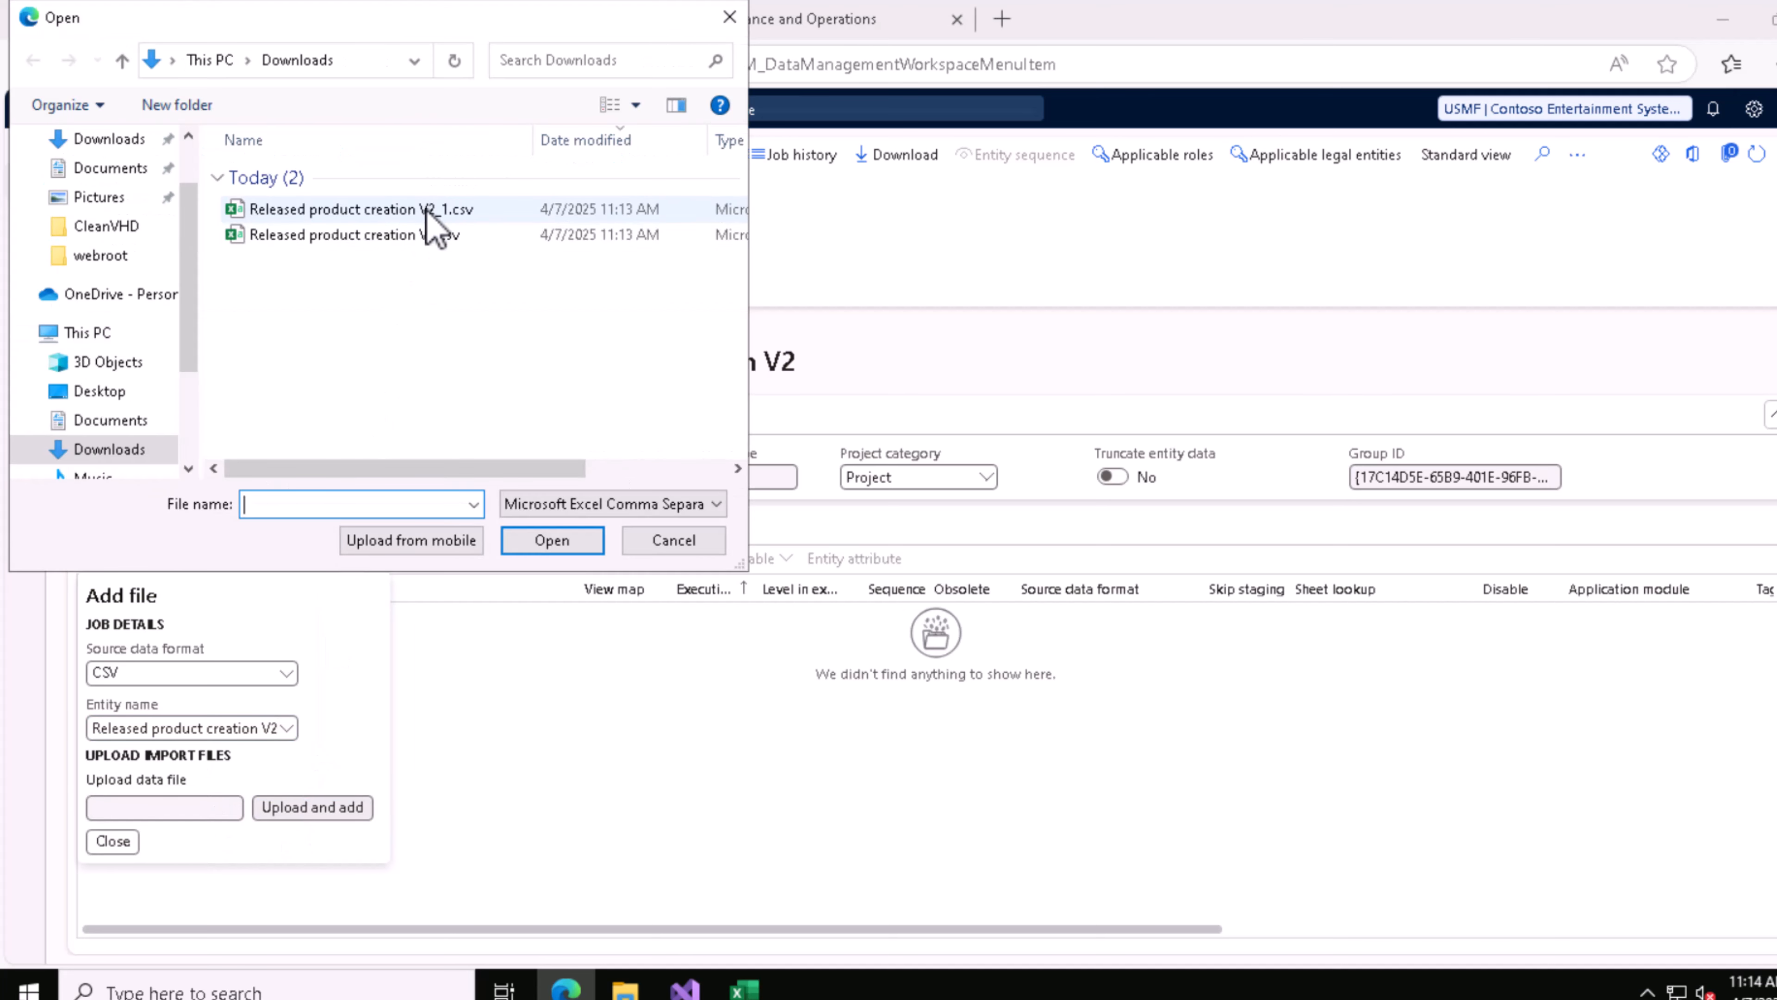
left_click(428, 210)
left_click(552, 540)
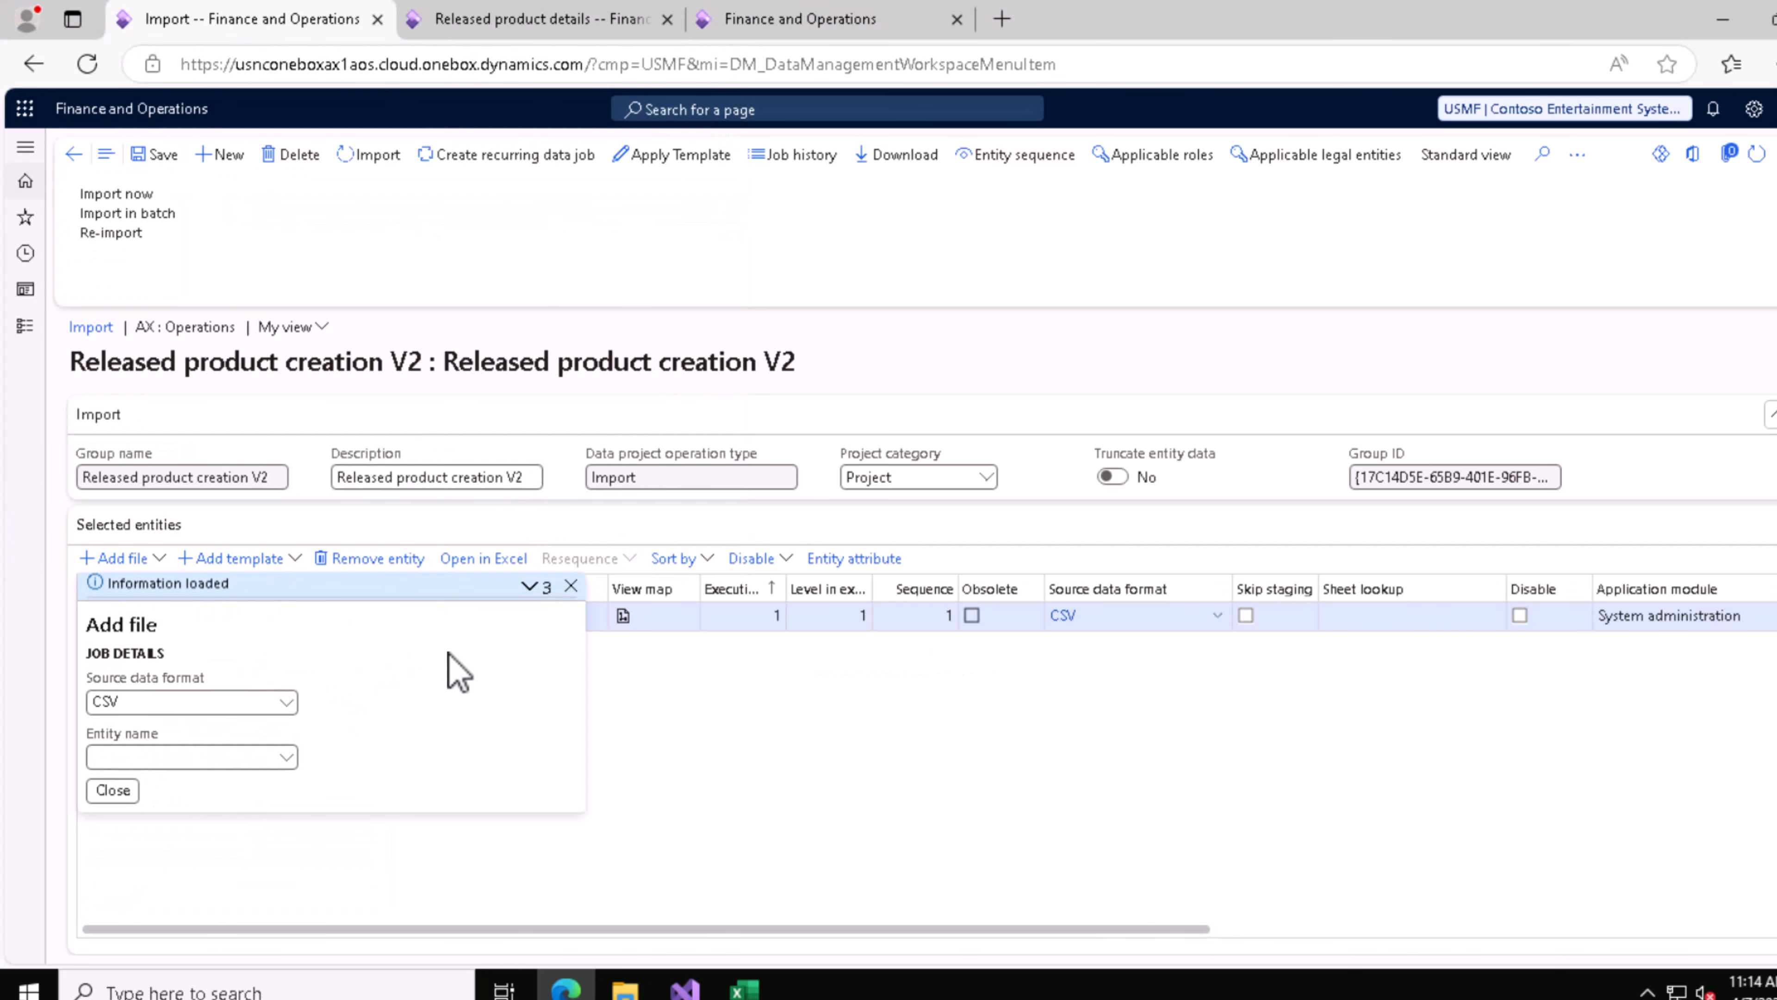
left_click(592, 613)
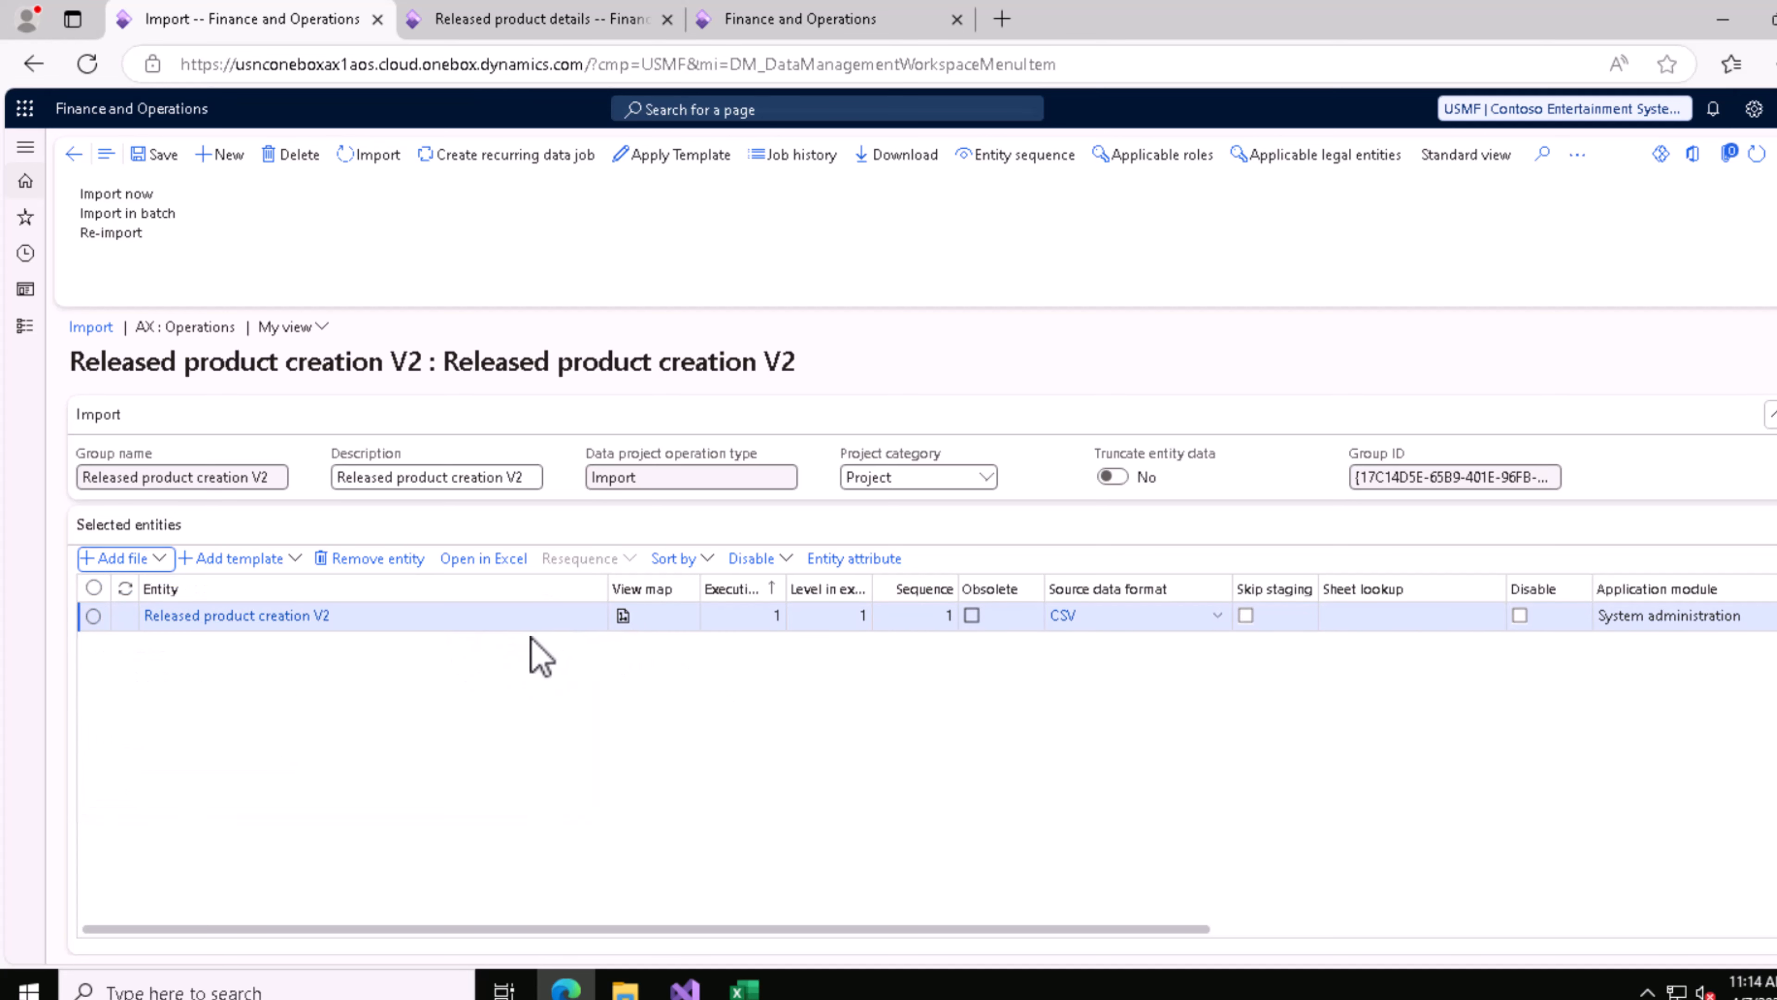
Step: Run the import of the corrected file immediately in interactive mode and check its execution status
left_click(125, 194)
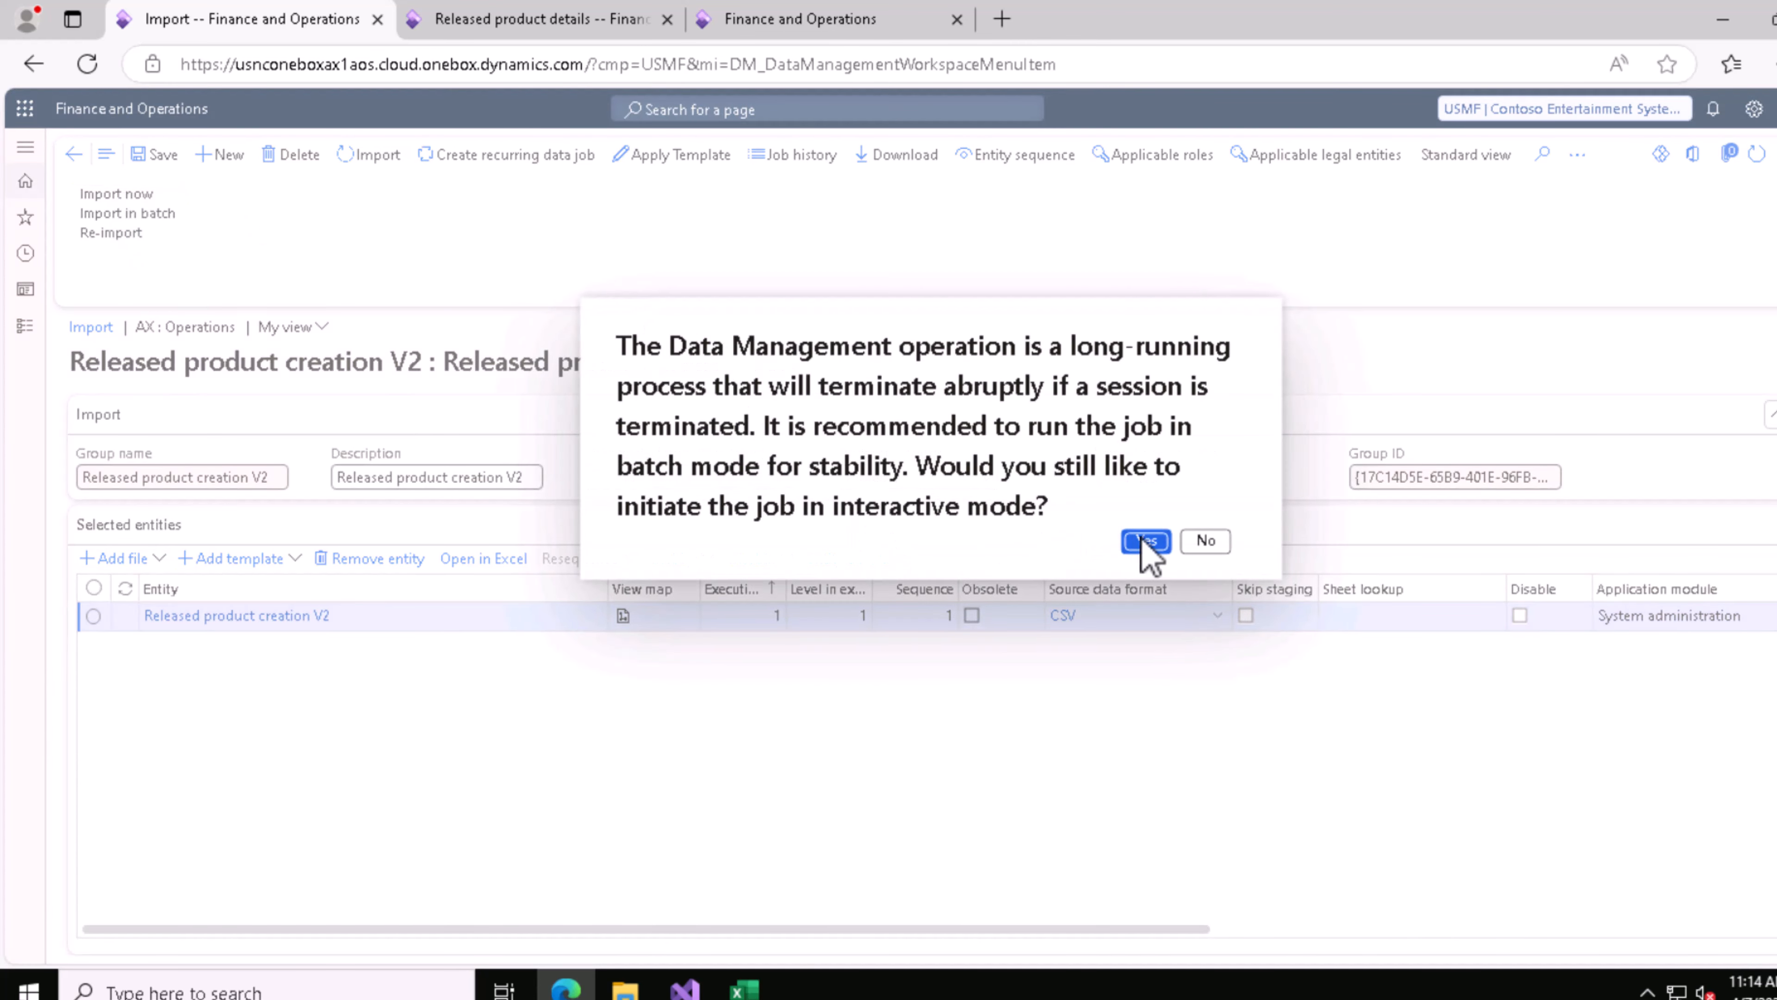
left_click(1144, 541)
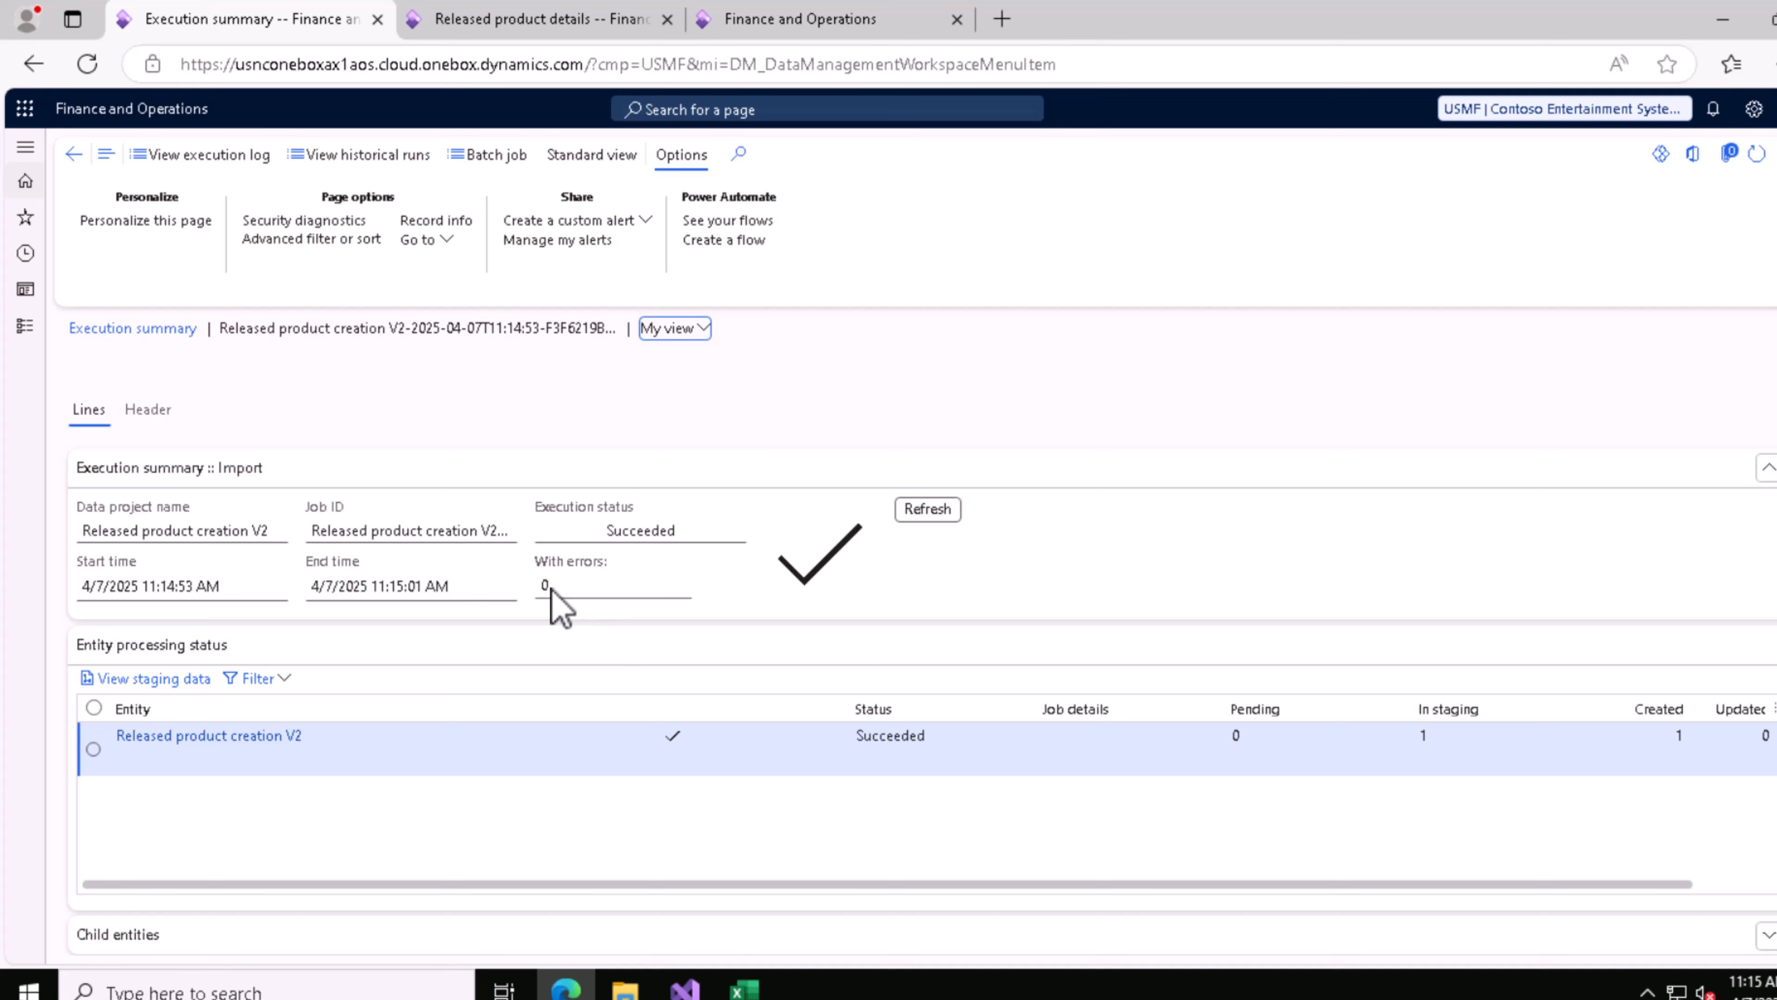
left_click_drag(550, 504, 641, 502)
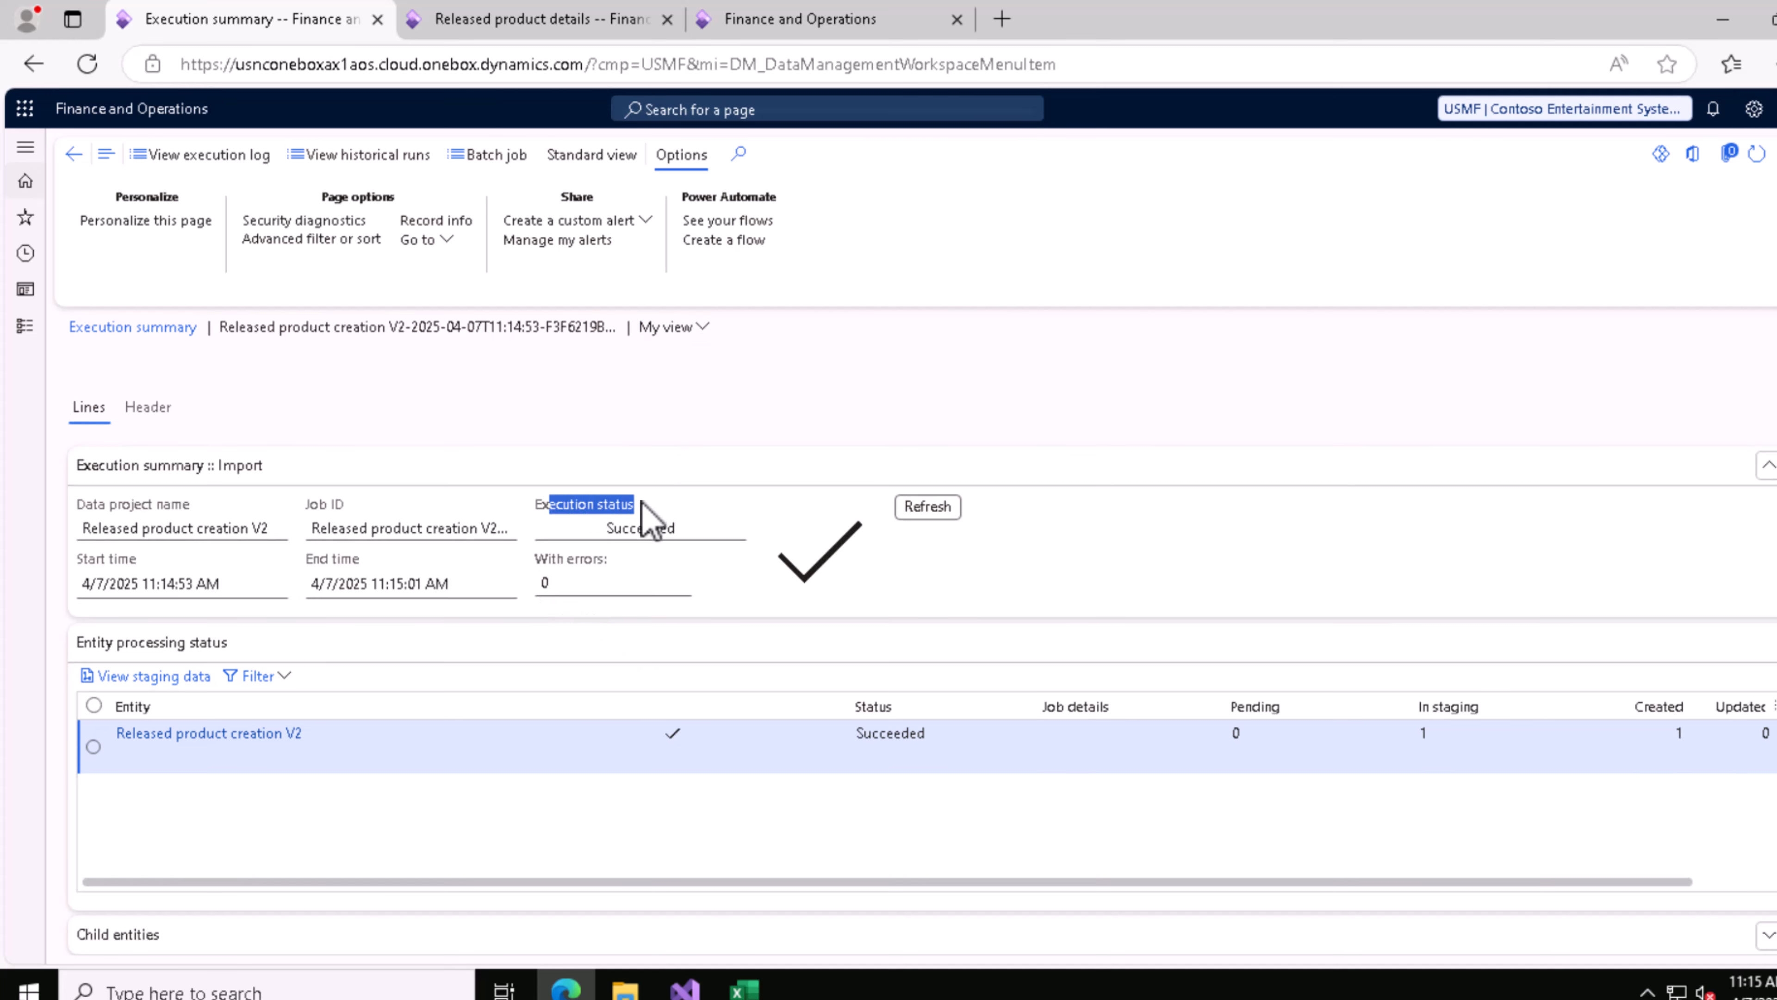
left_click(649, 530)
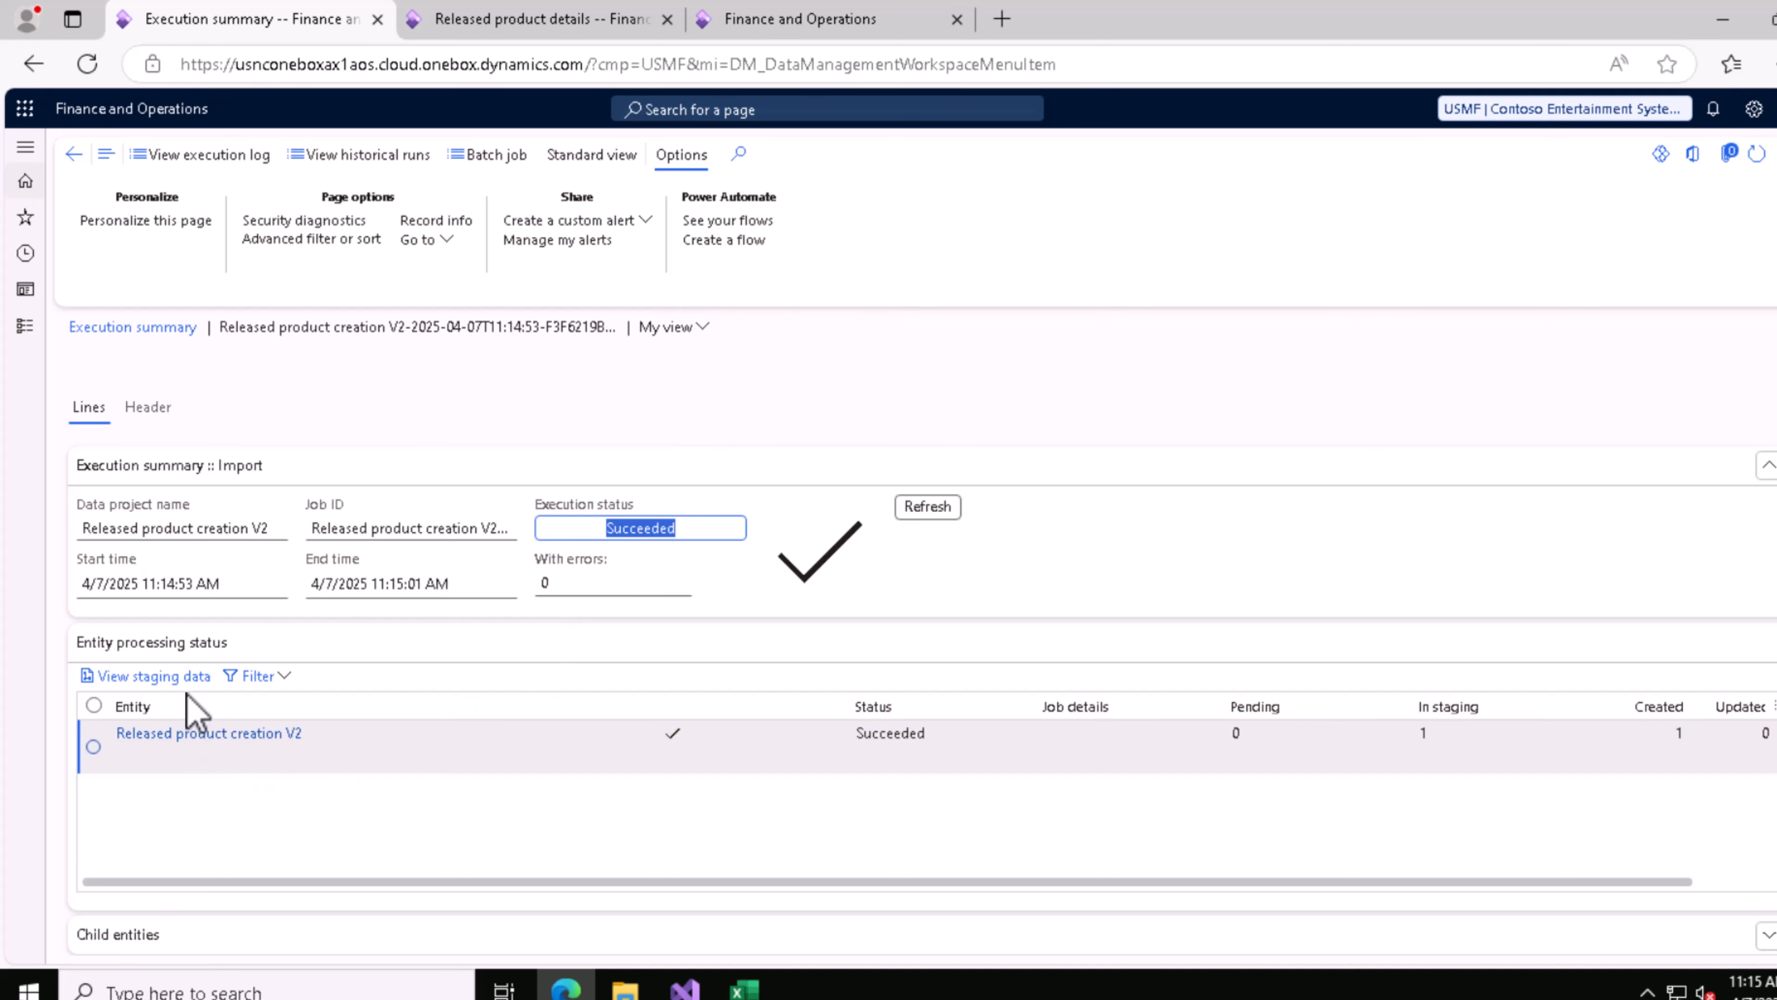
Step: Examine the item number and error information in the new import job's staging data, and return to the execution summary
left_click(193, 677)
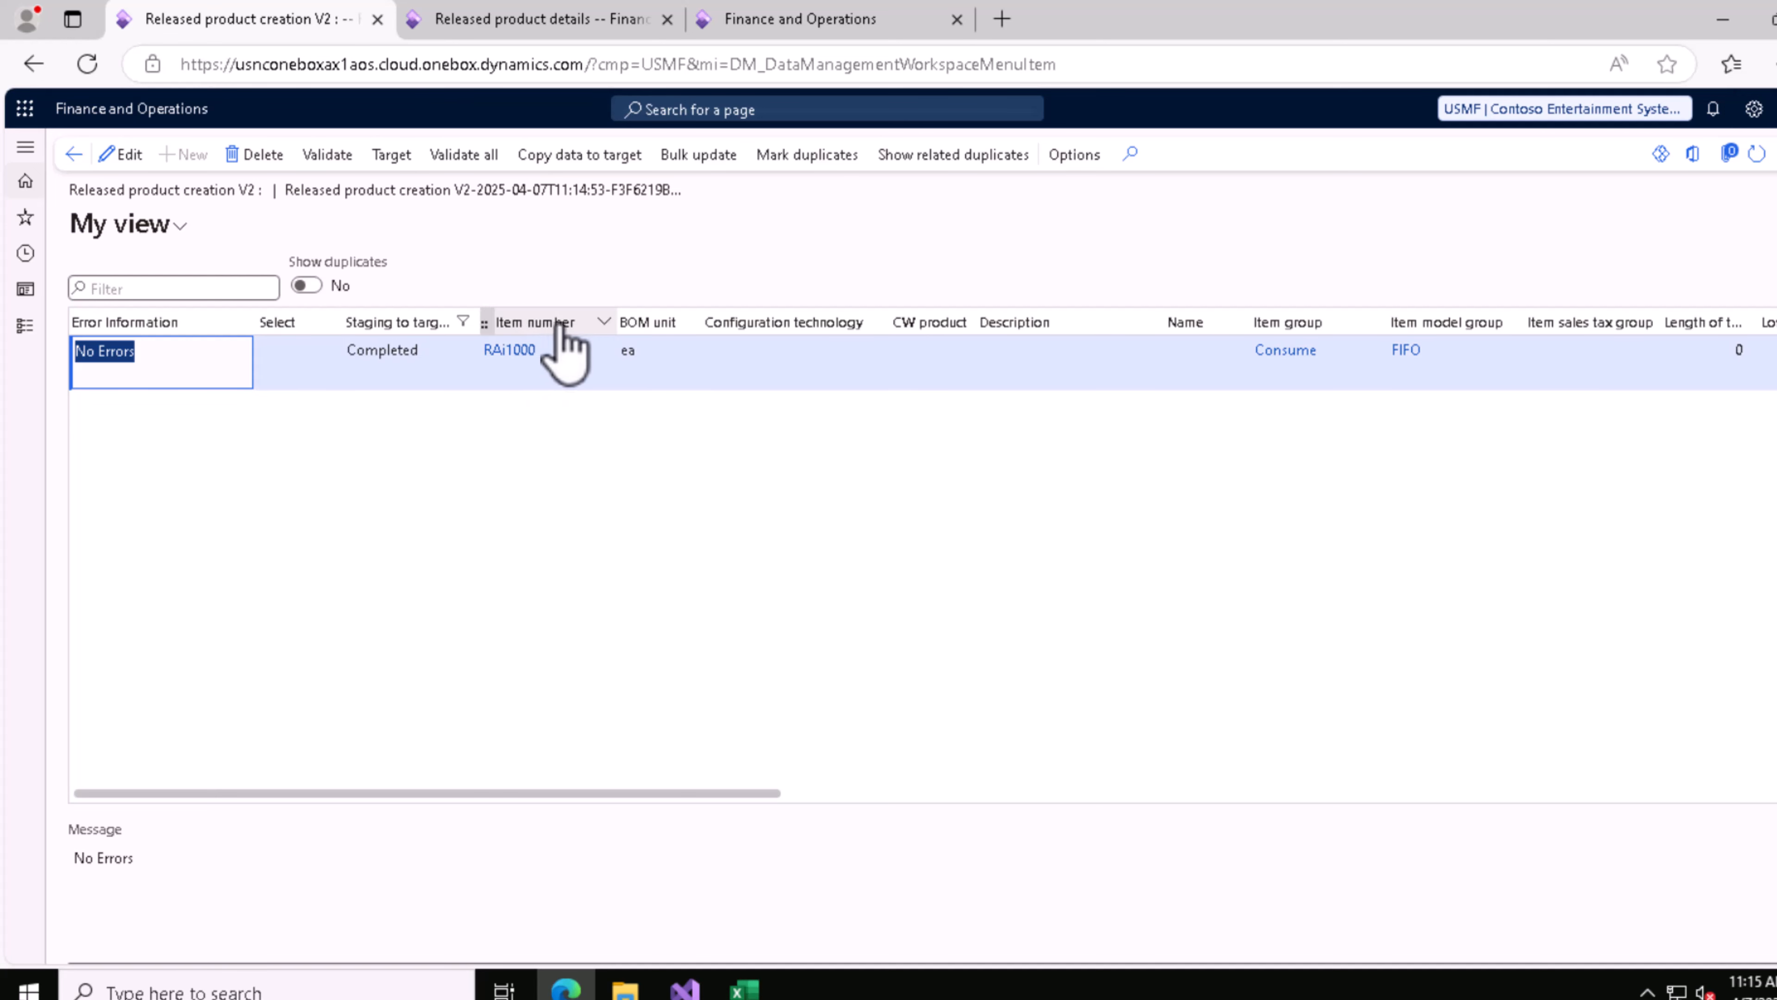
mouse_move(526, 359)
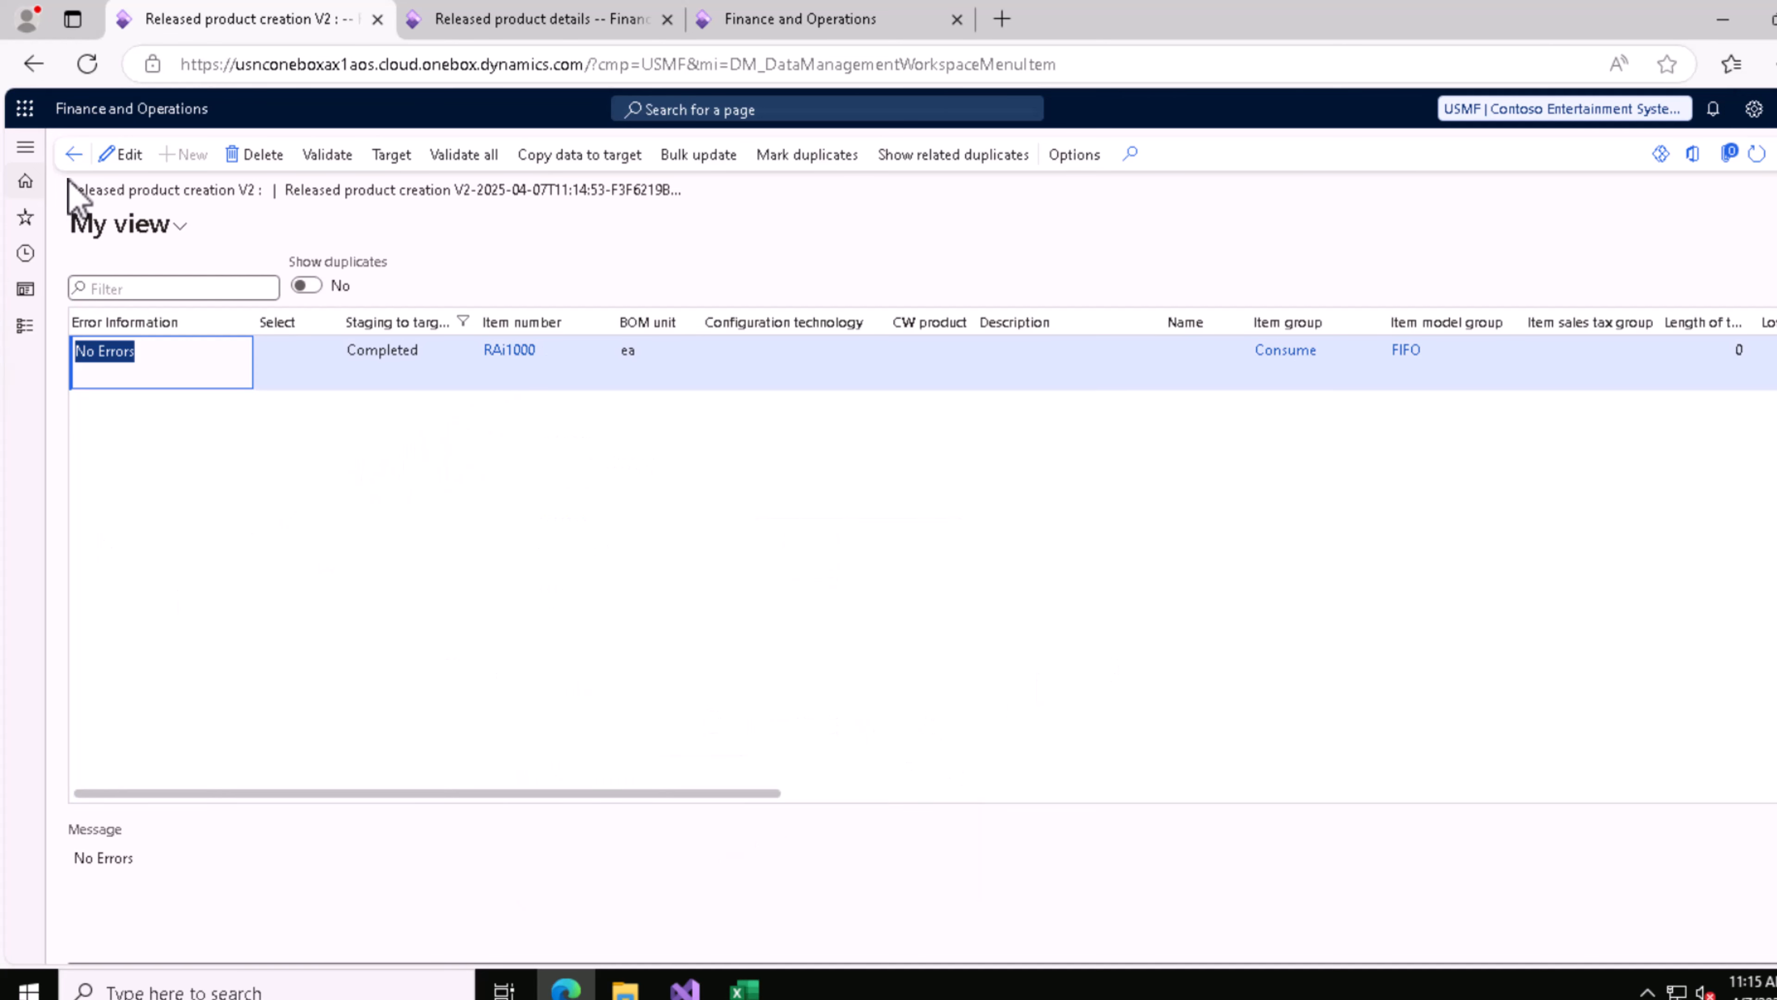
left_click(74, 154)
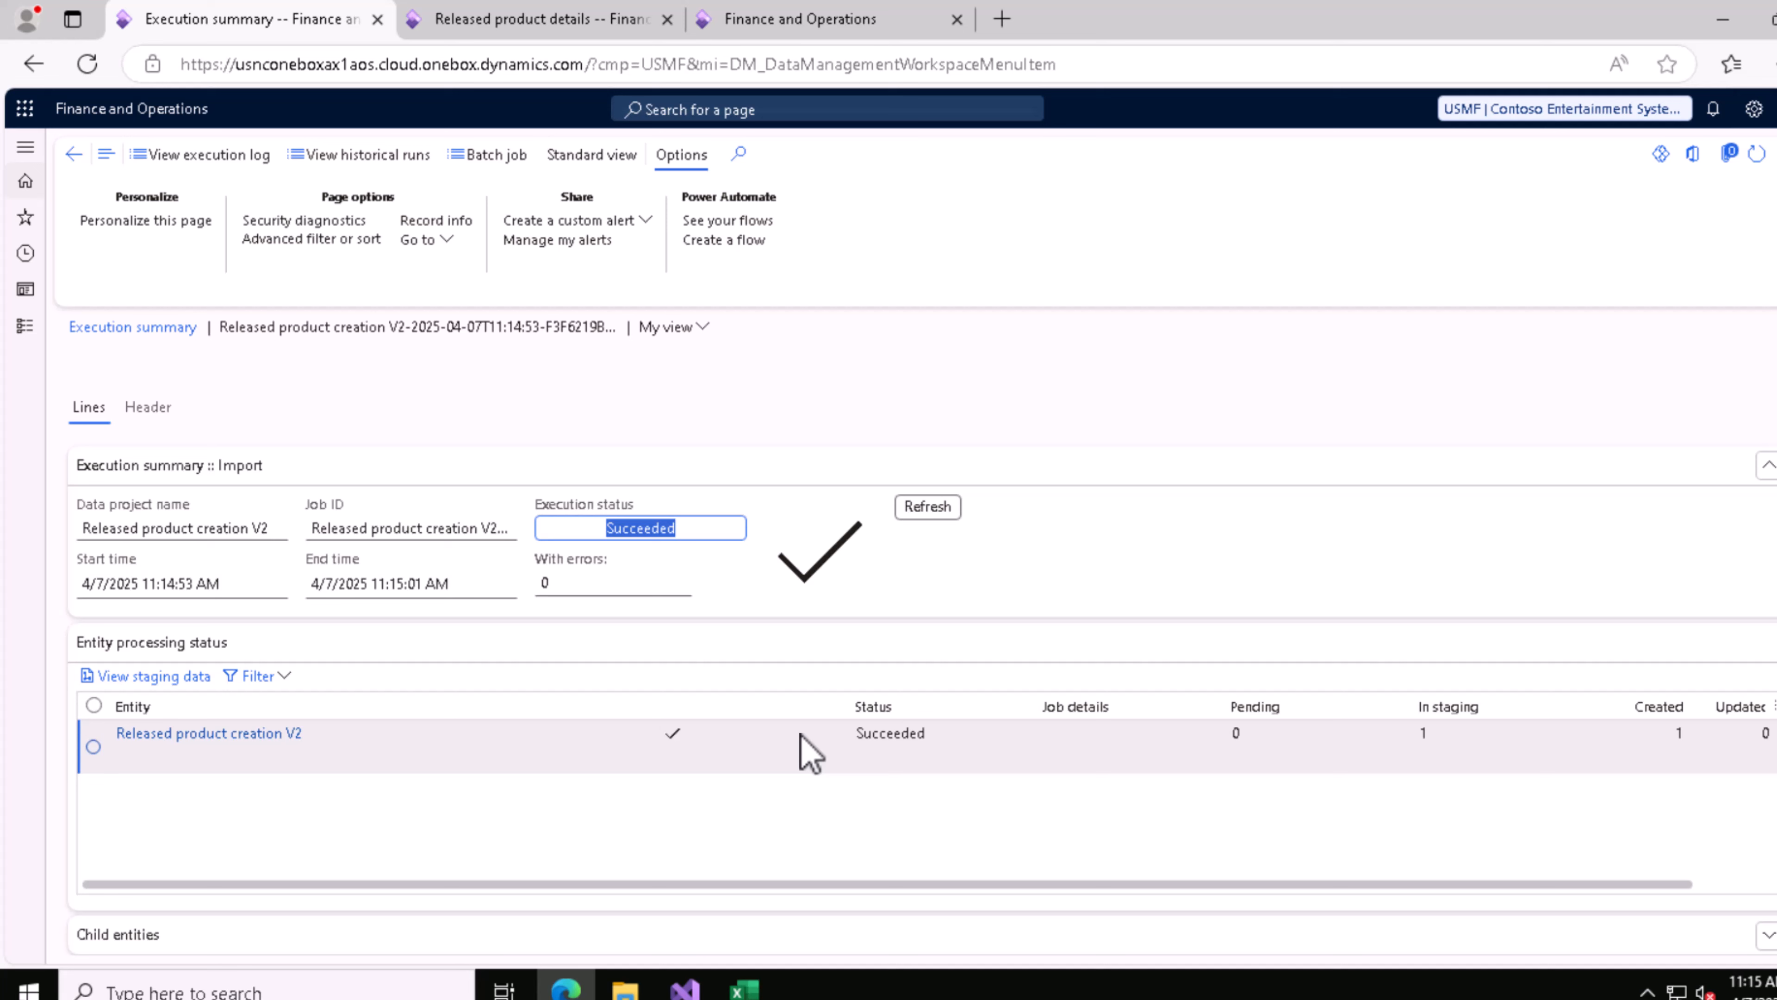
left_click(579, 738)
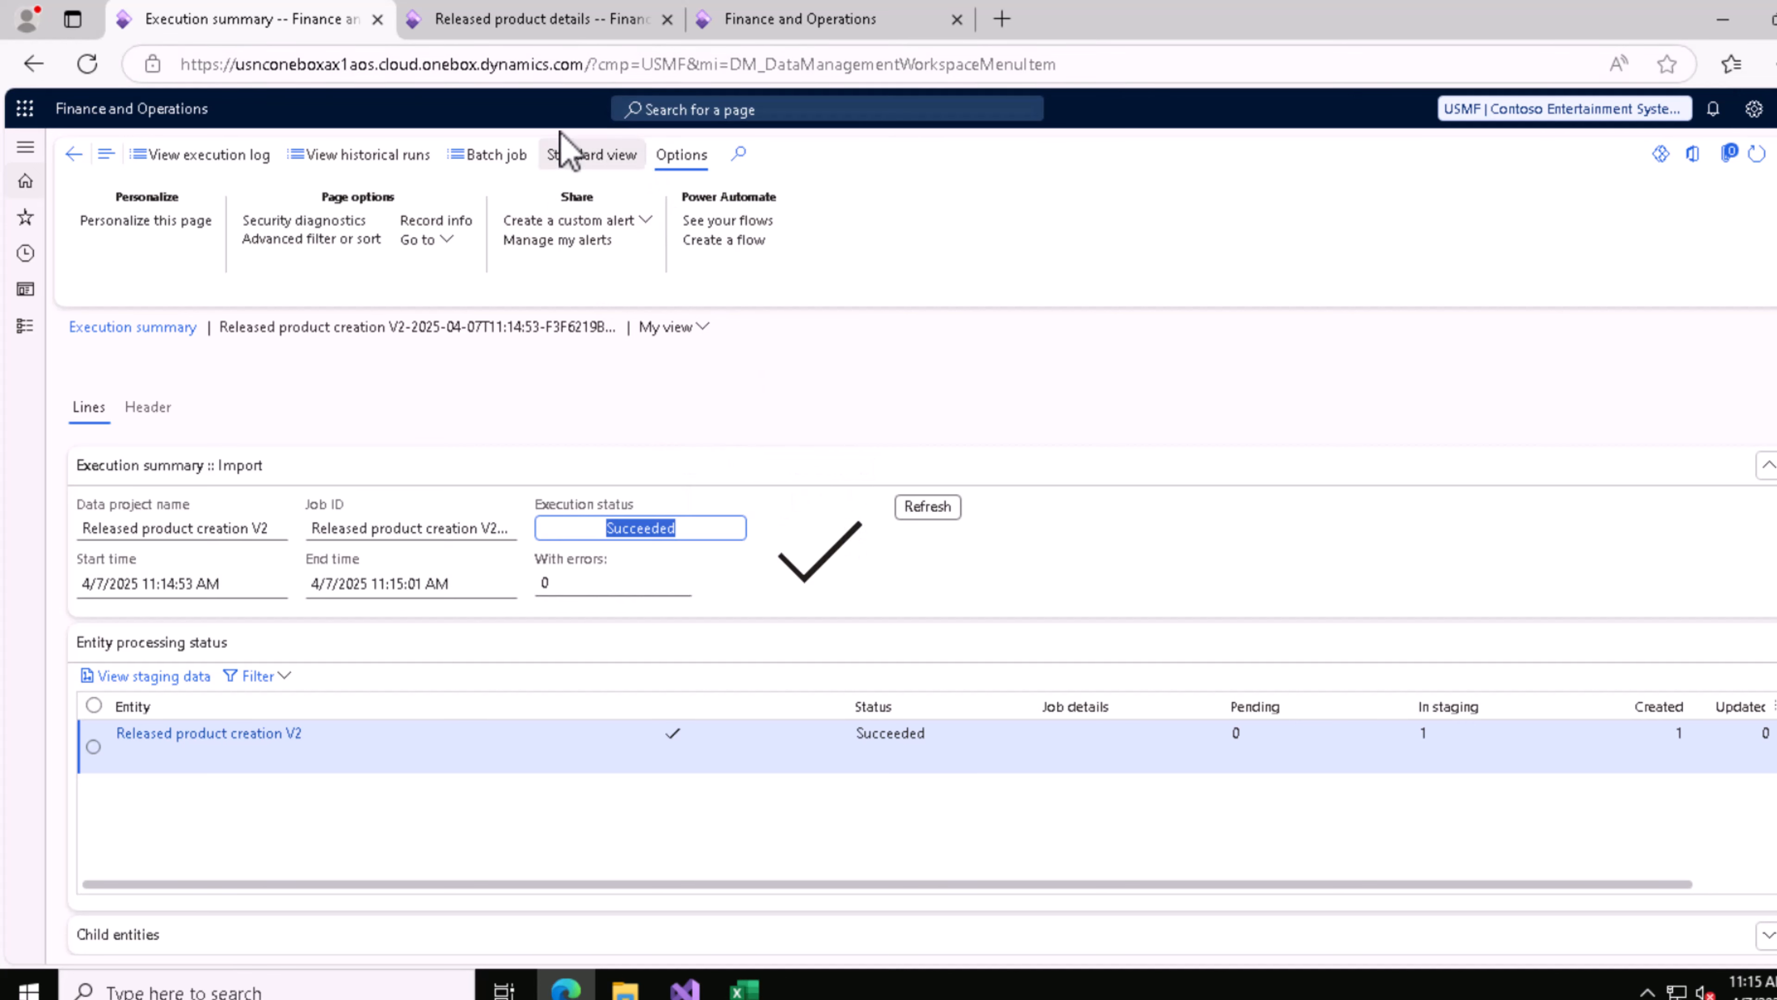
Step: Switch to the Released product details page and refresh the list to check for the imported item
left_click(561, 29)
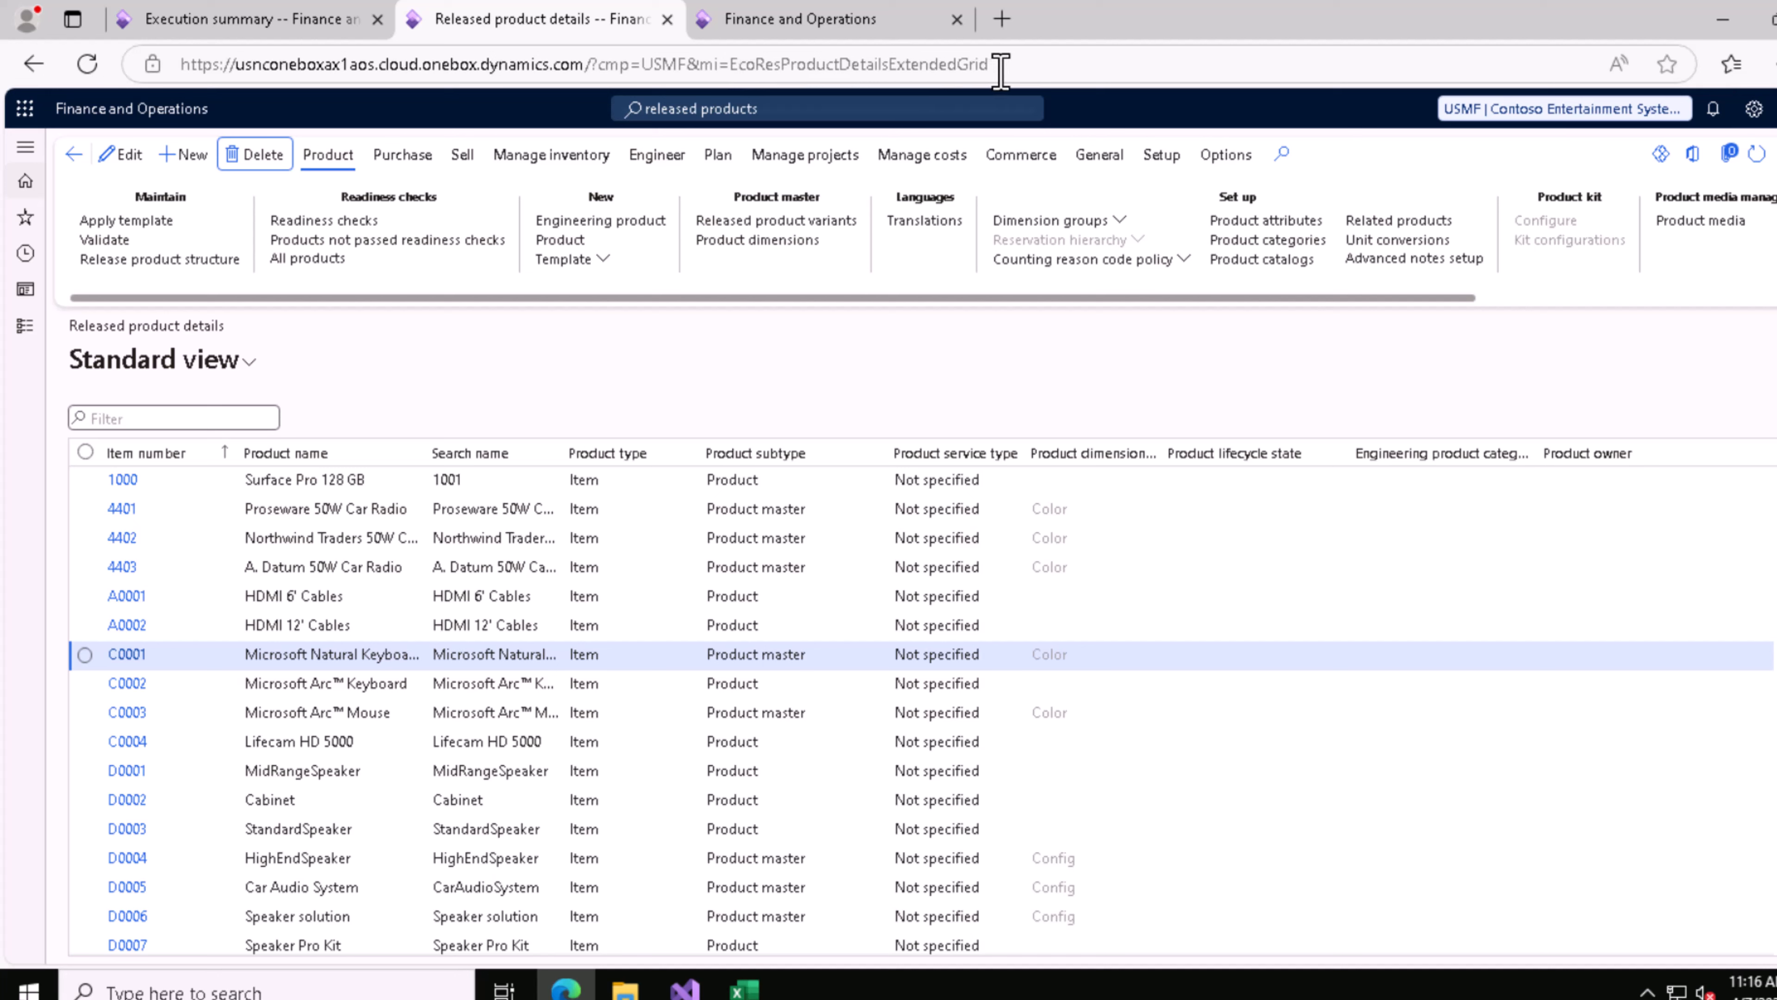
left_click(794, 110)
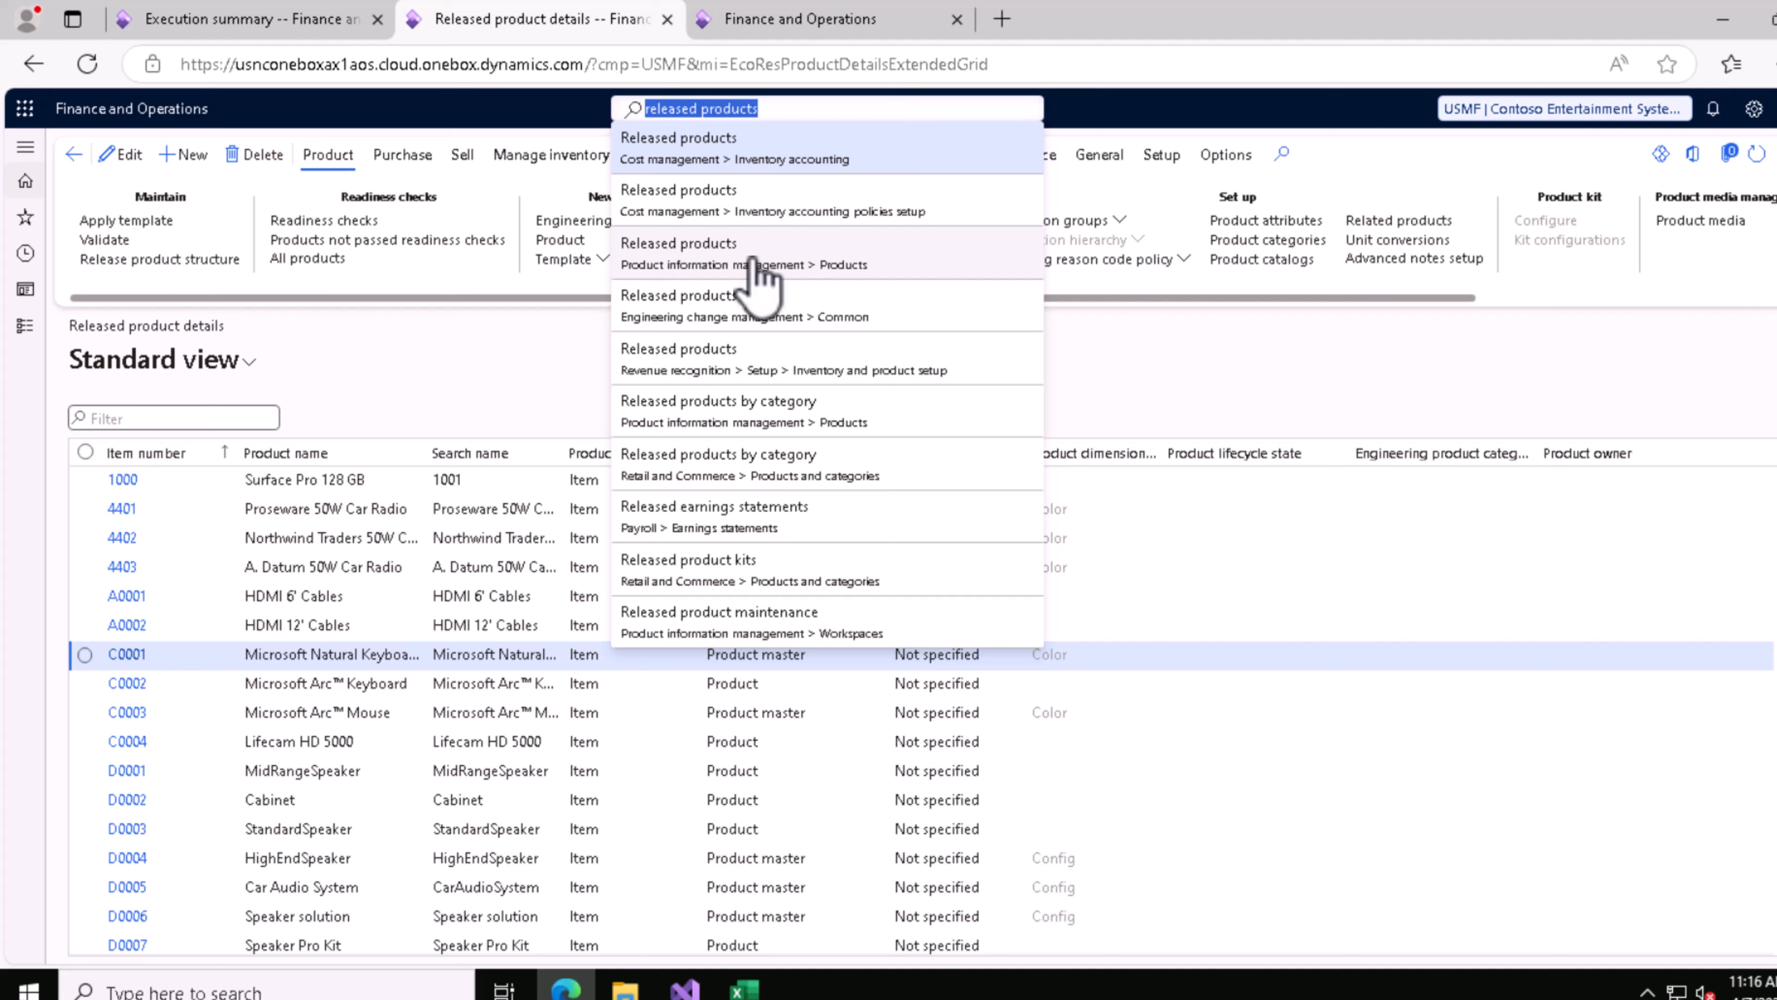
left_click(476, 394)
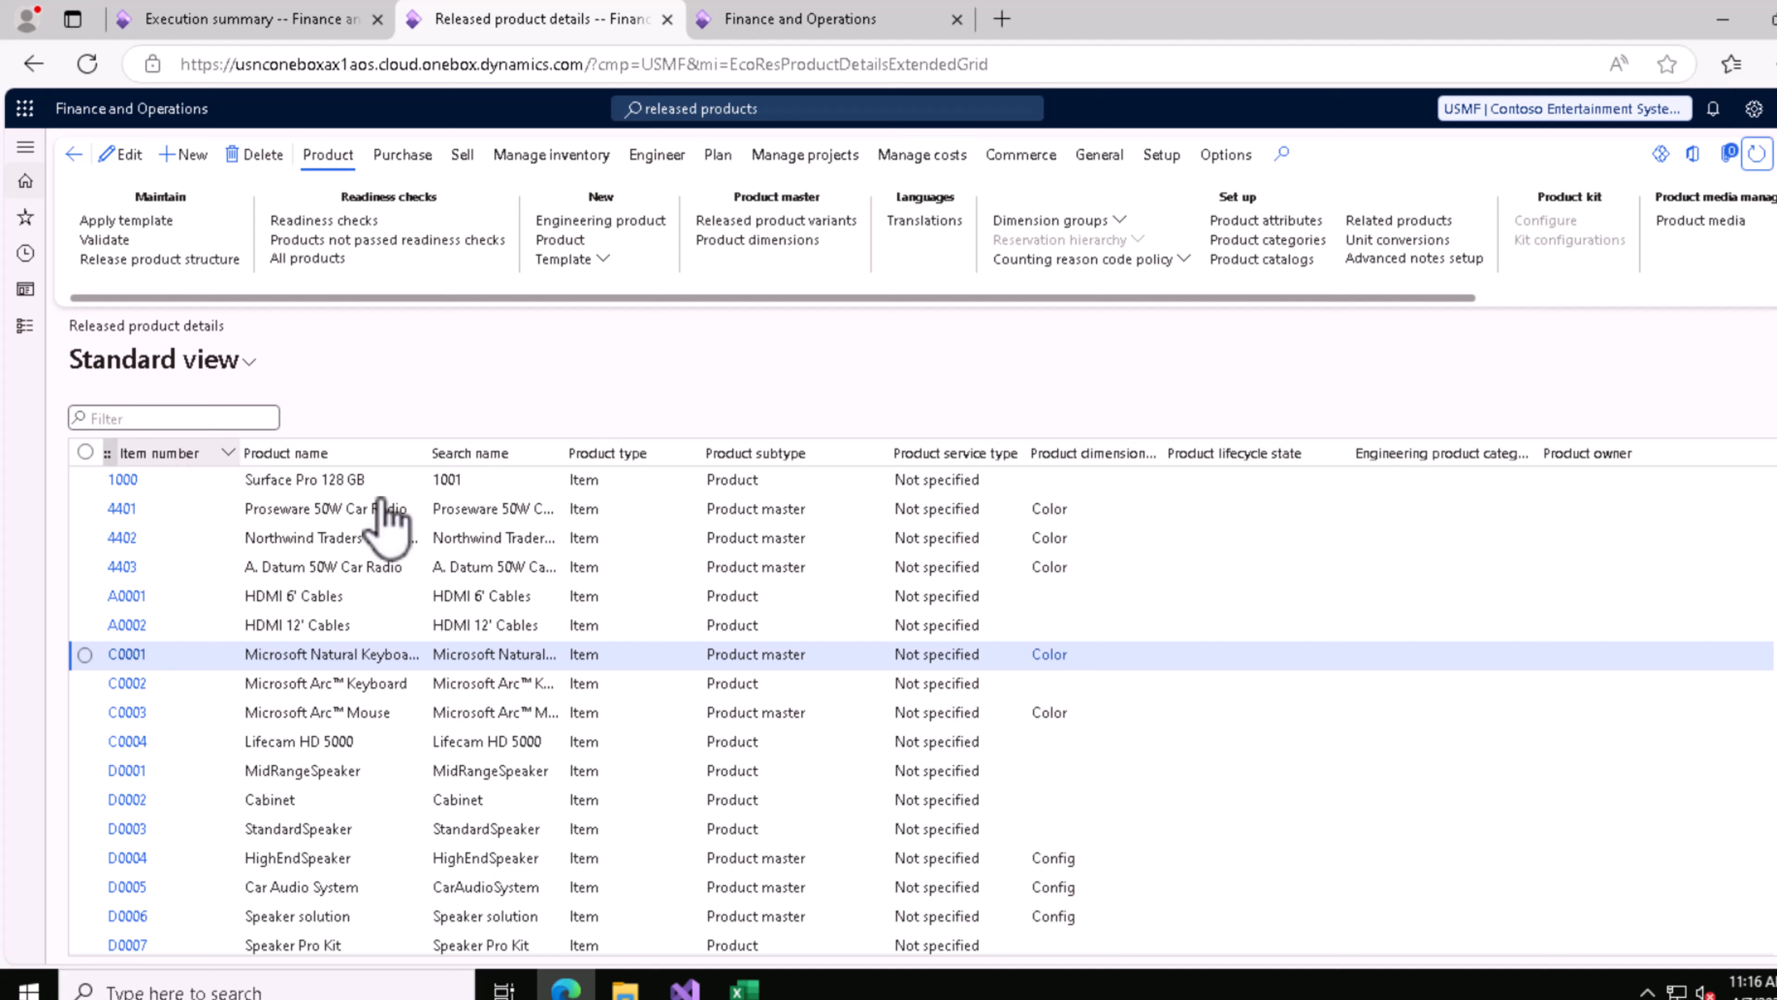
Step: Return to the execution summary and reopen the staging data of the Released product creation V2 entity
left_click(275, 33)
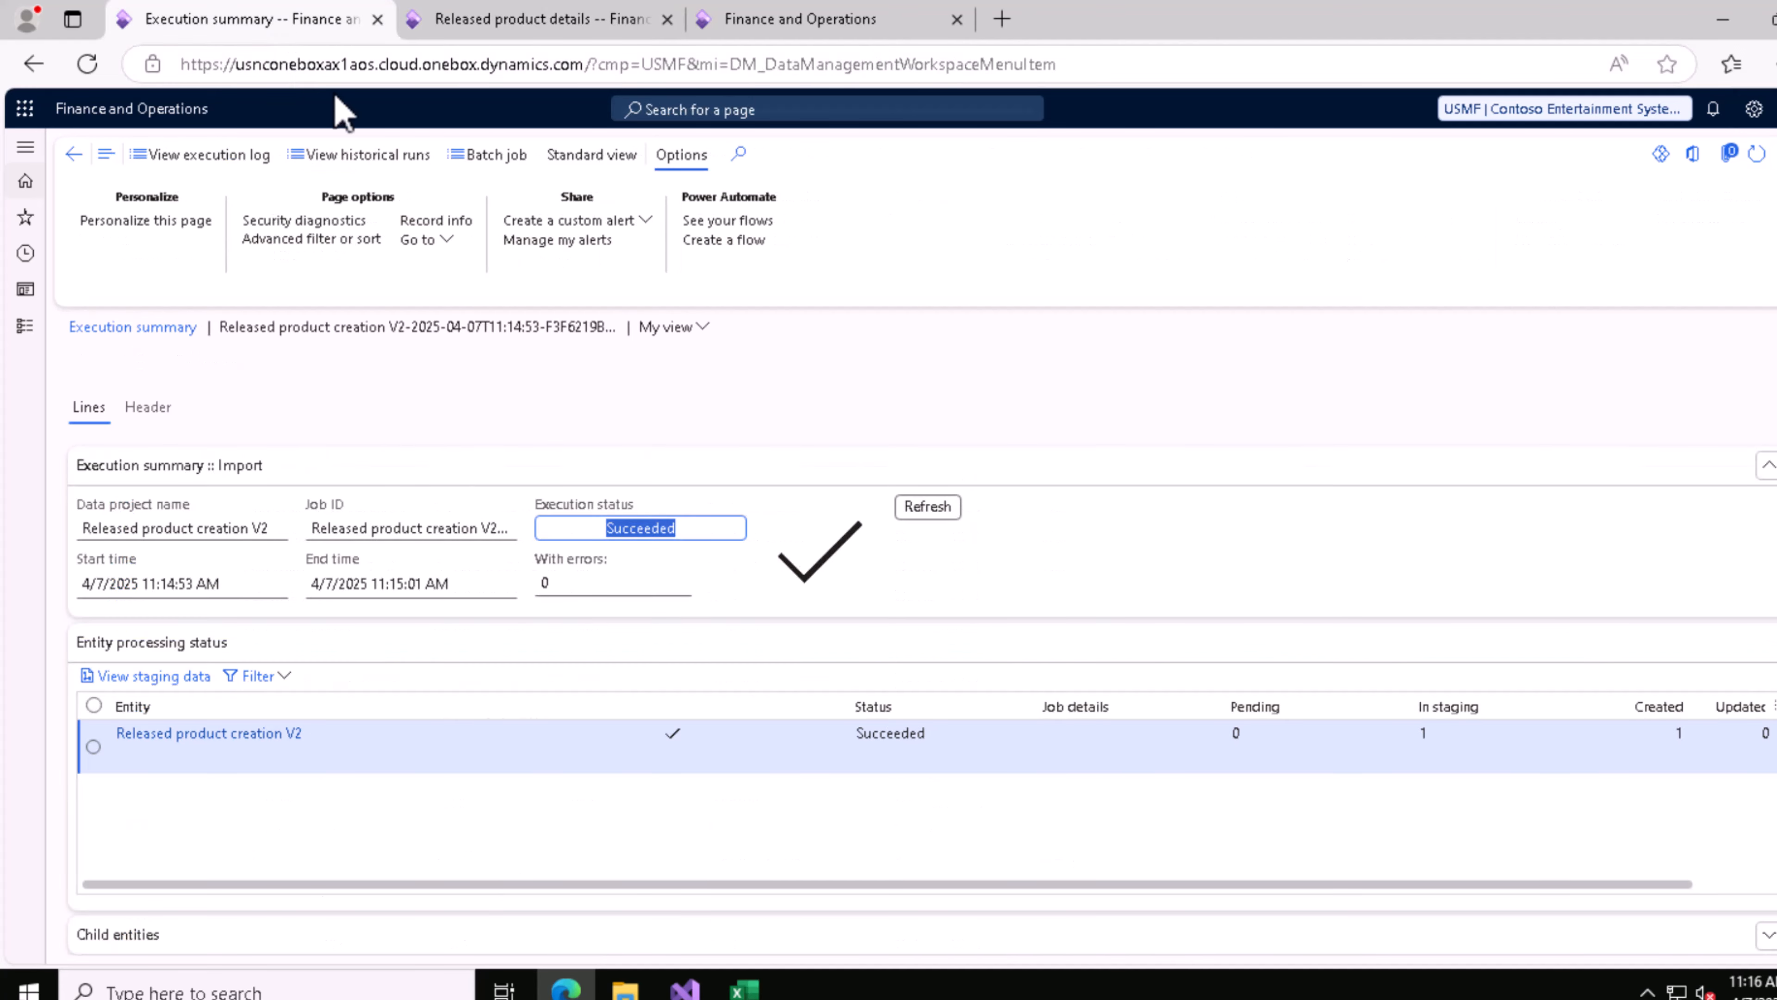
left_click(179, 676)
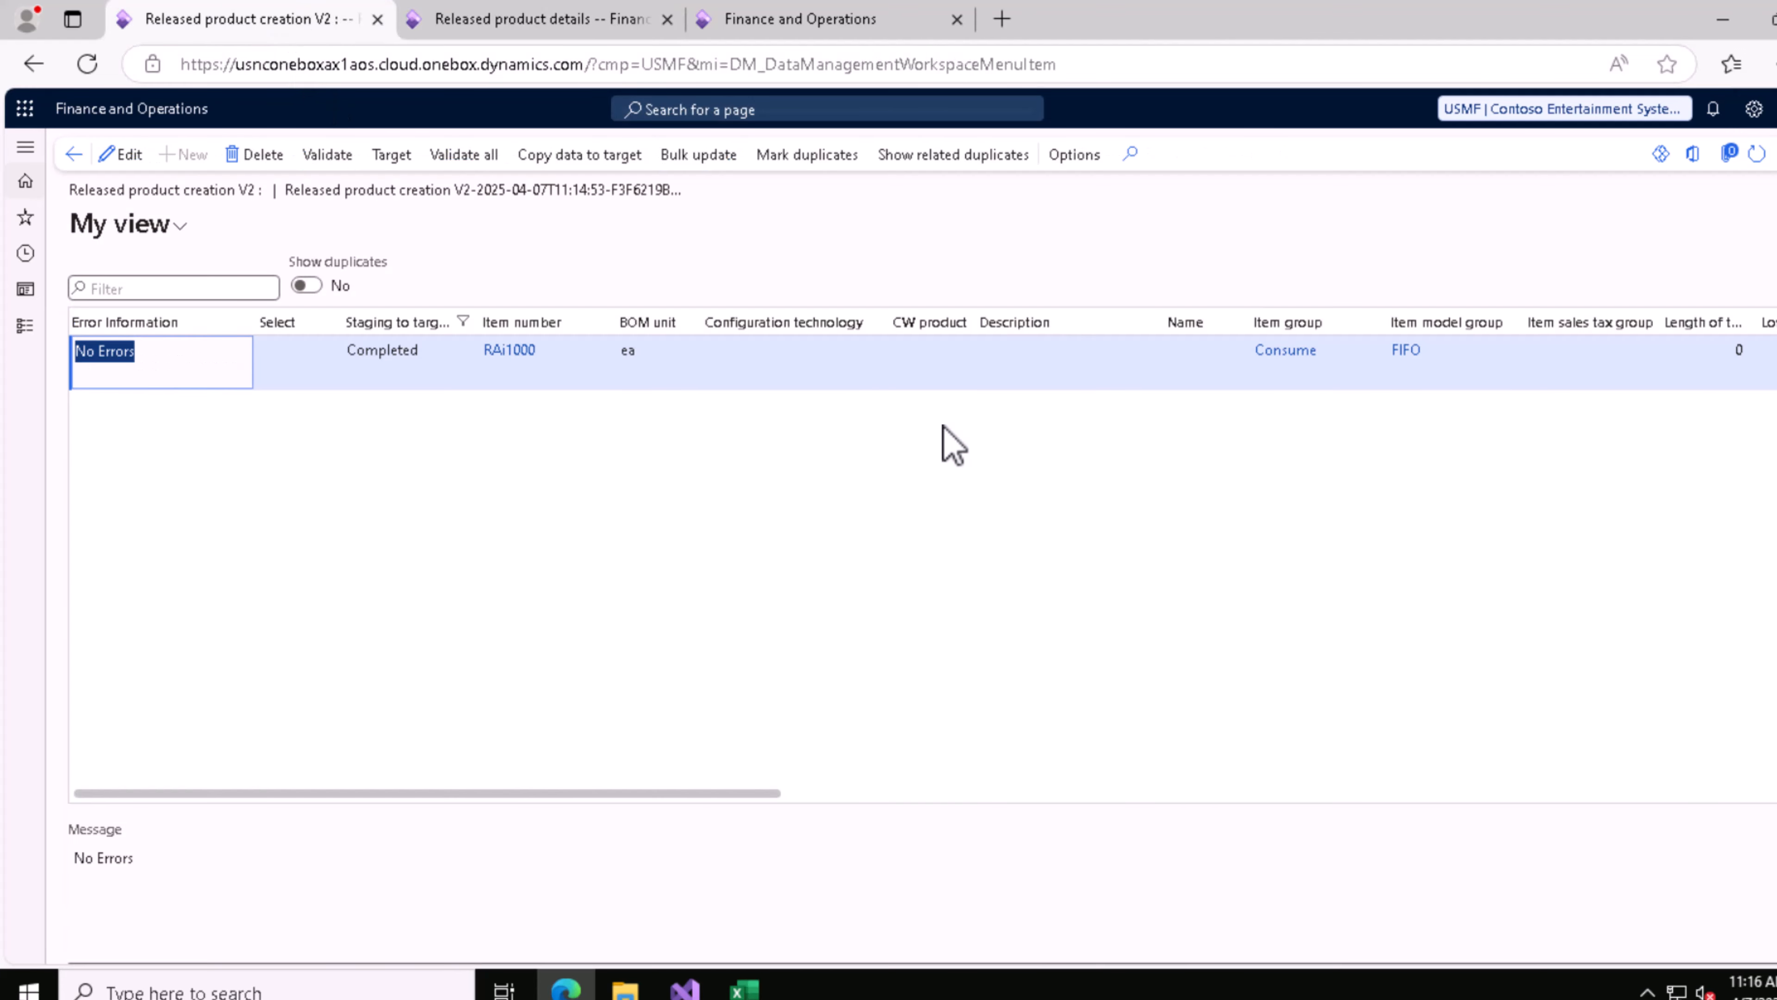
Step: Copy item number RAi1000 from the staging record and filter the Released product details list by that item number
left_click(511, 354)
key("ctrl+c")
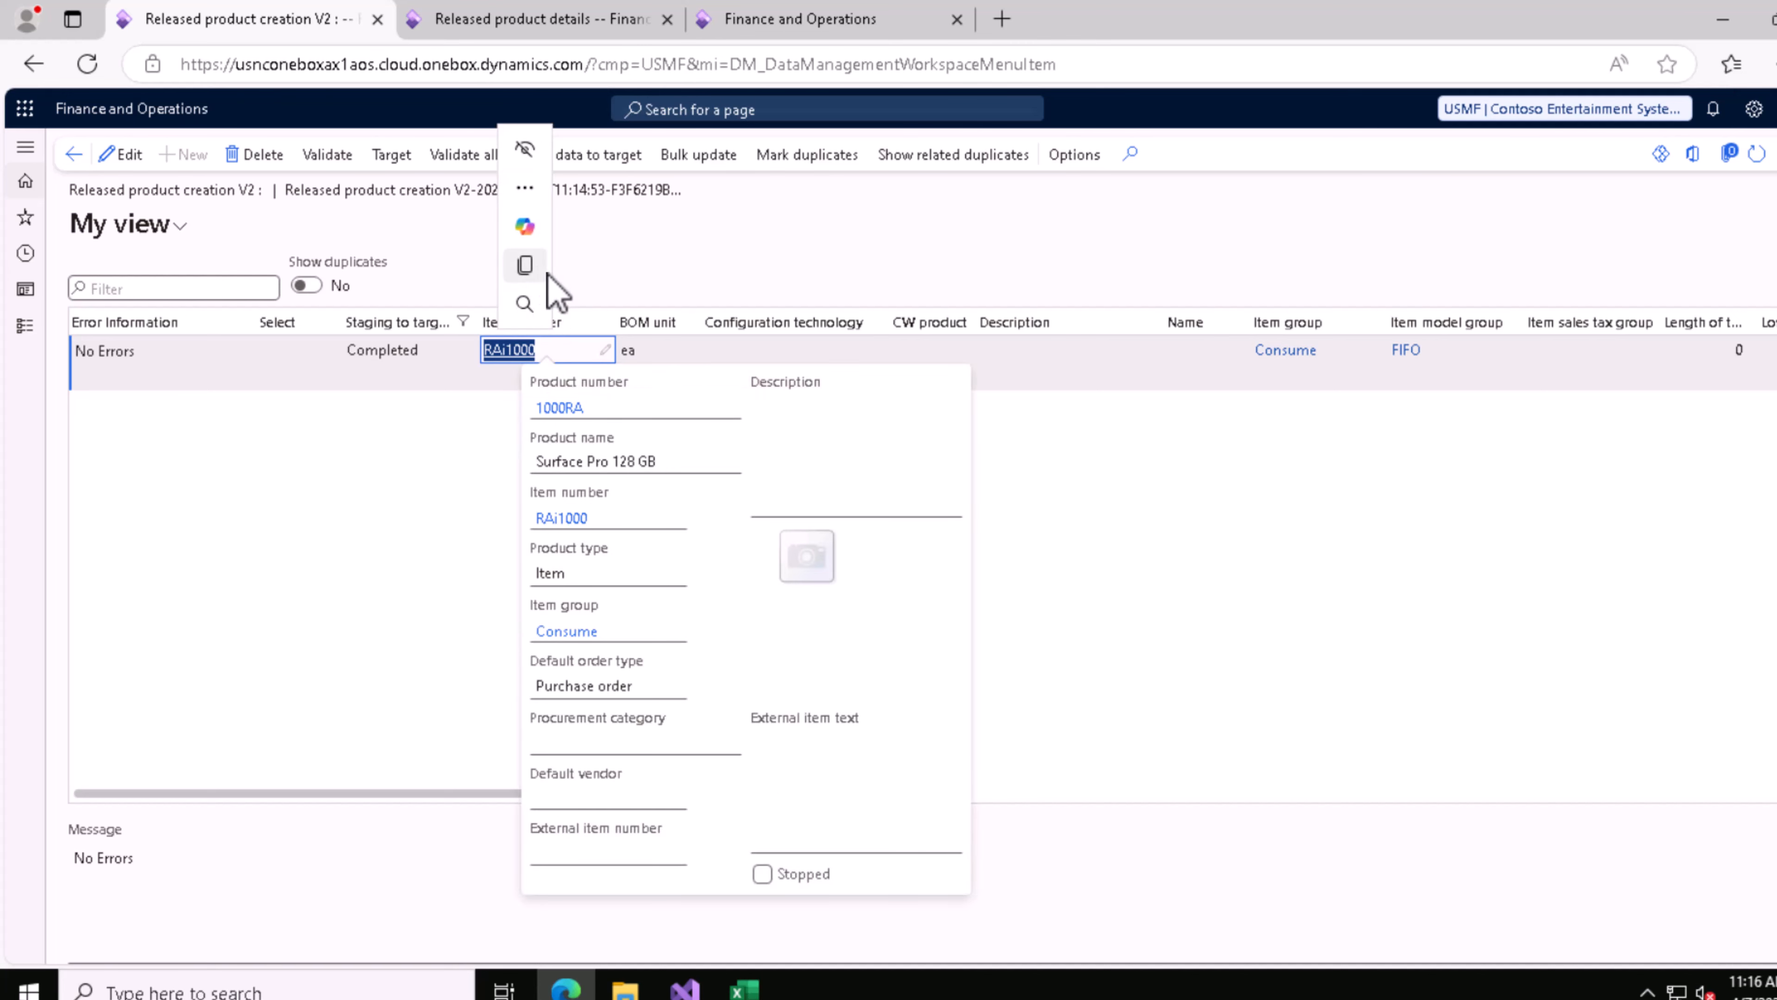
left_click(798, 21)
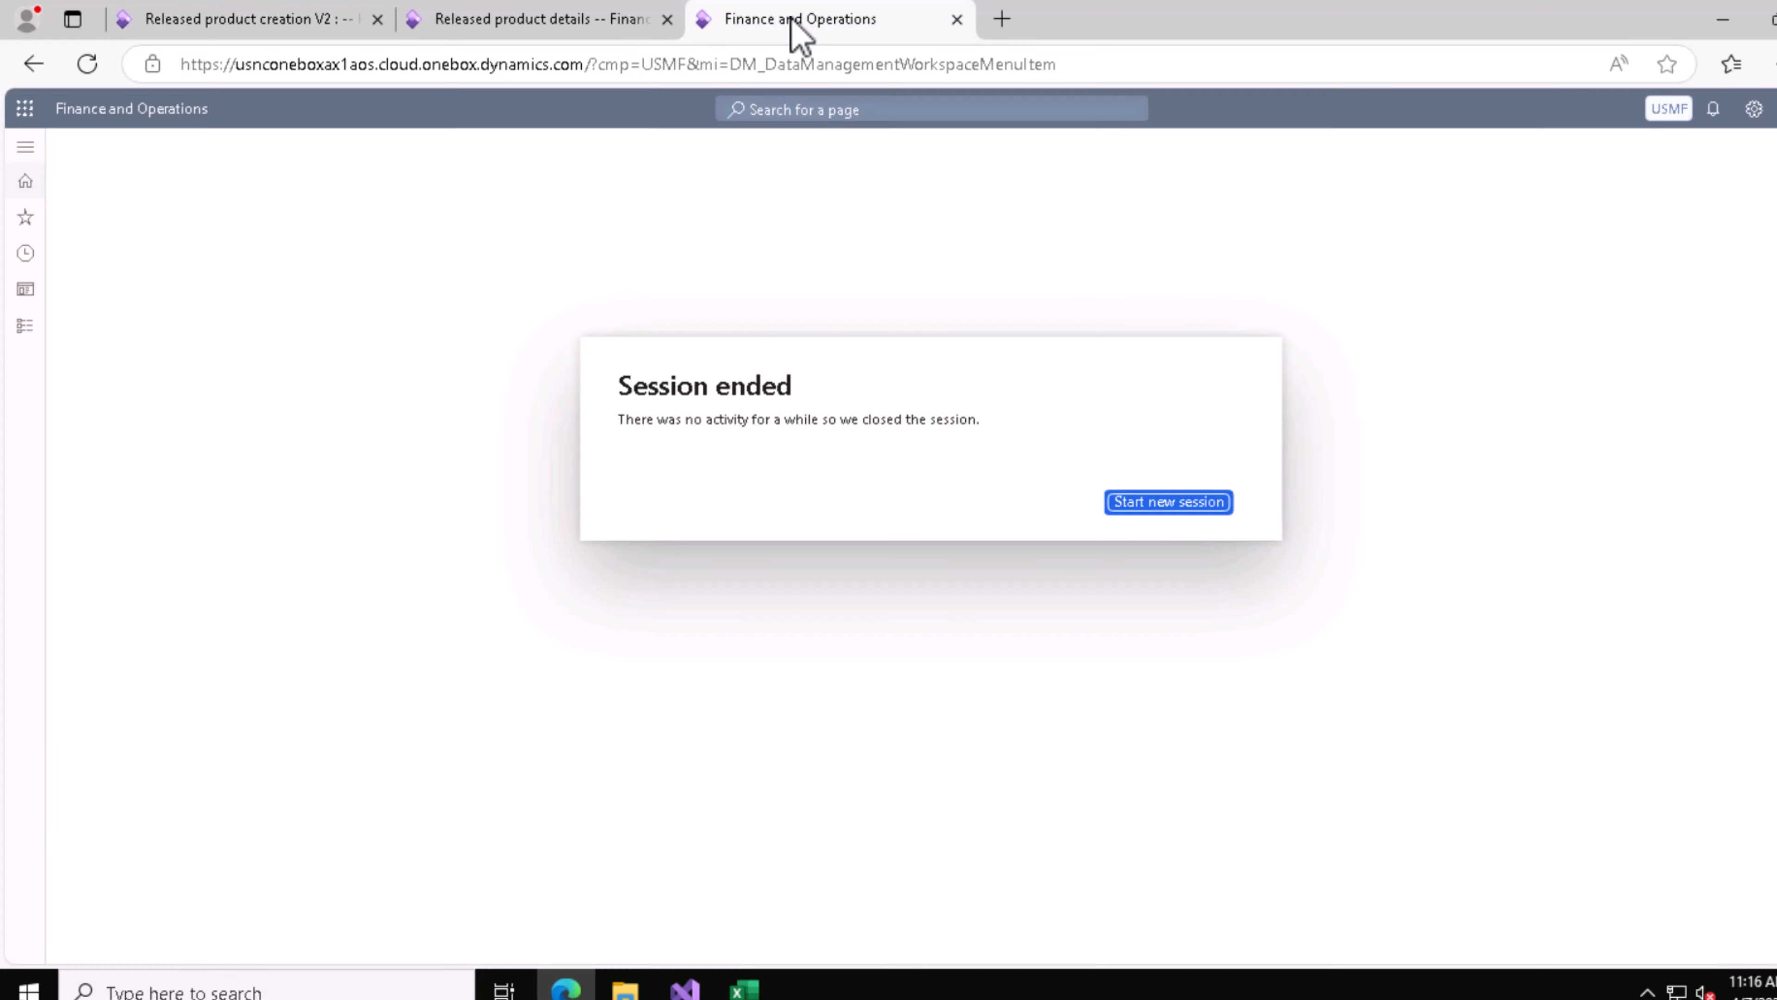
left_click(301, 32)
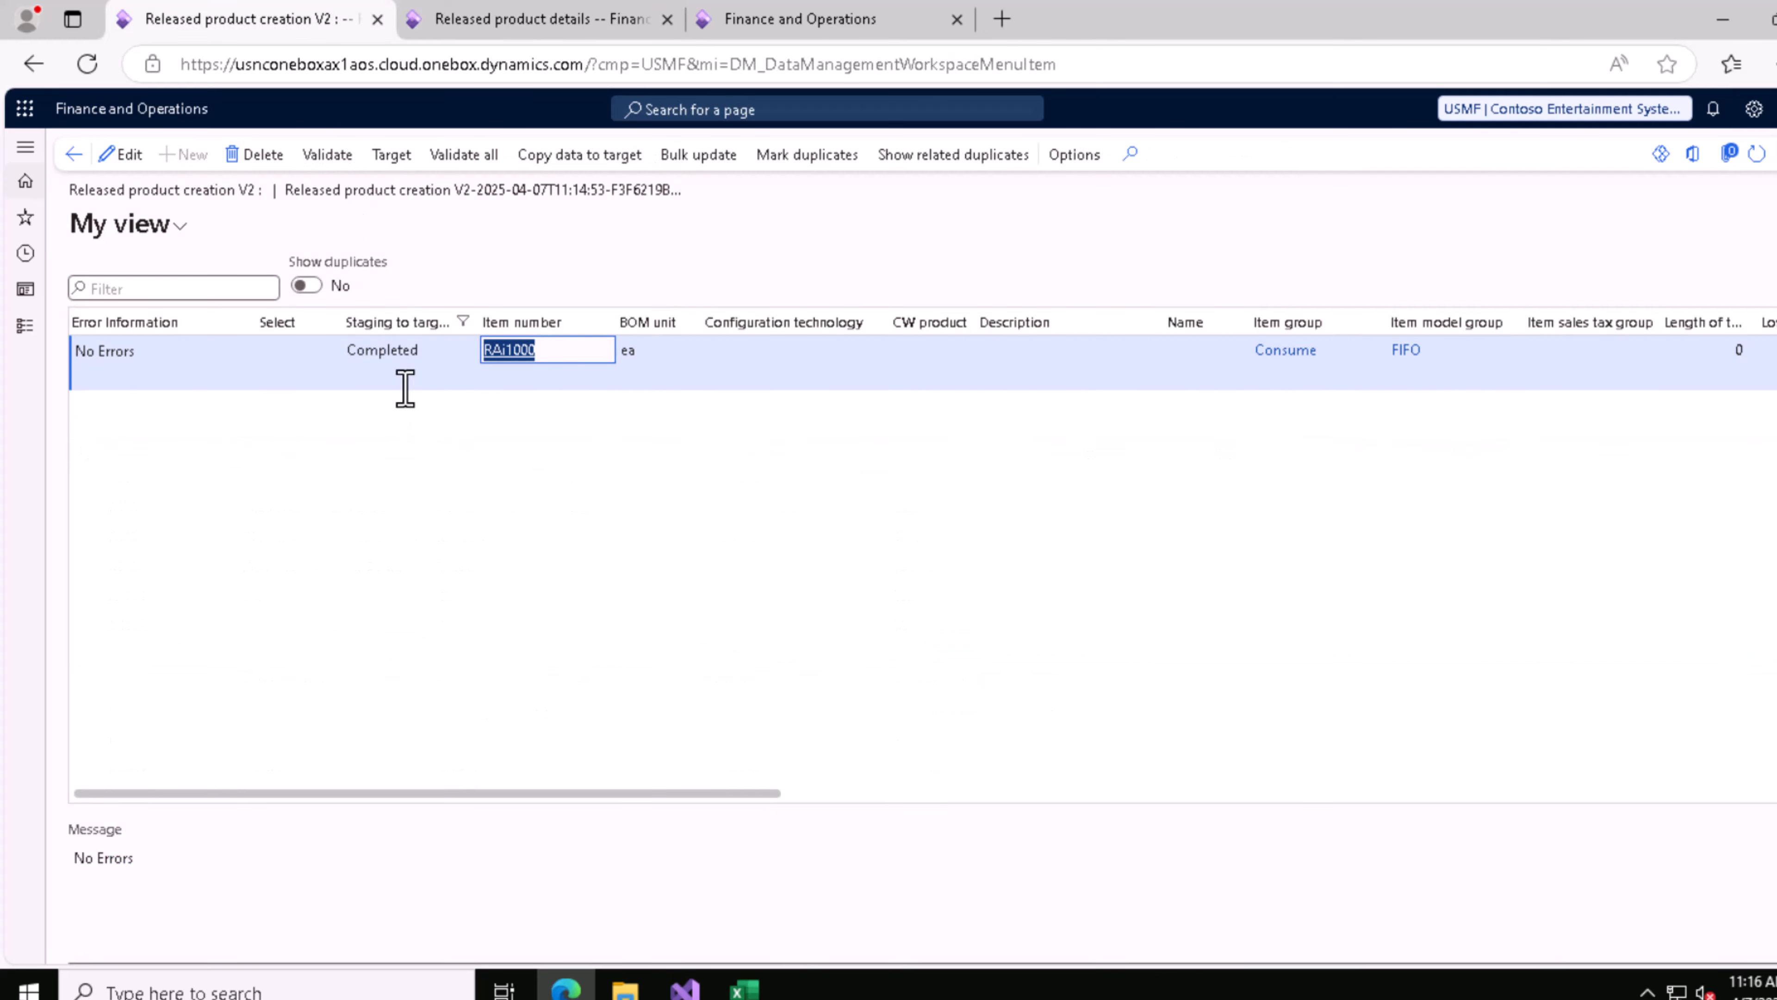
left_click(423, 28)
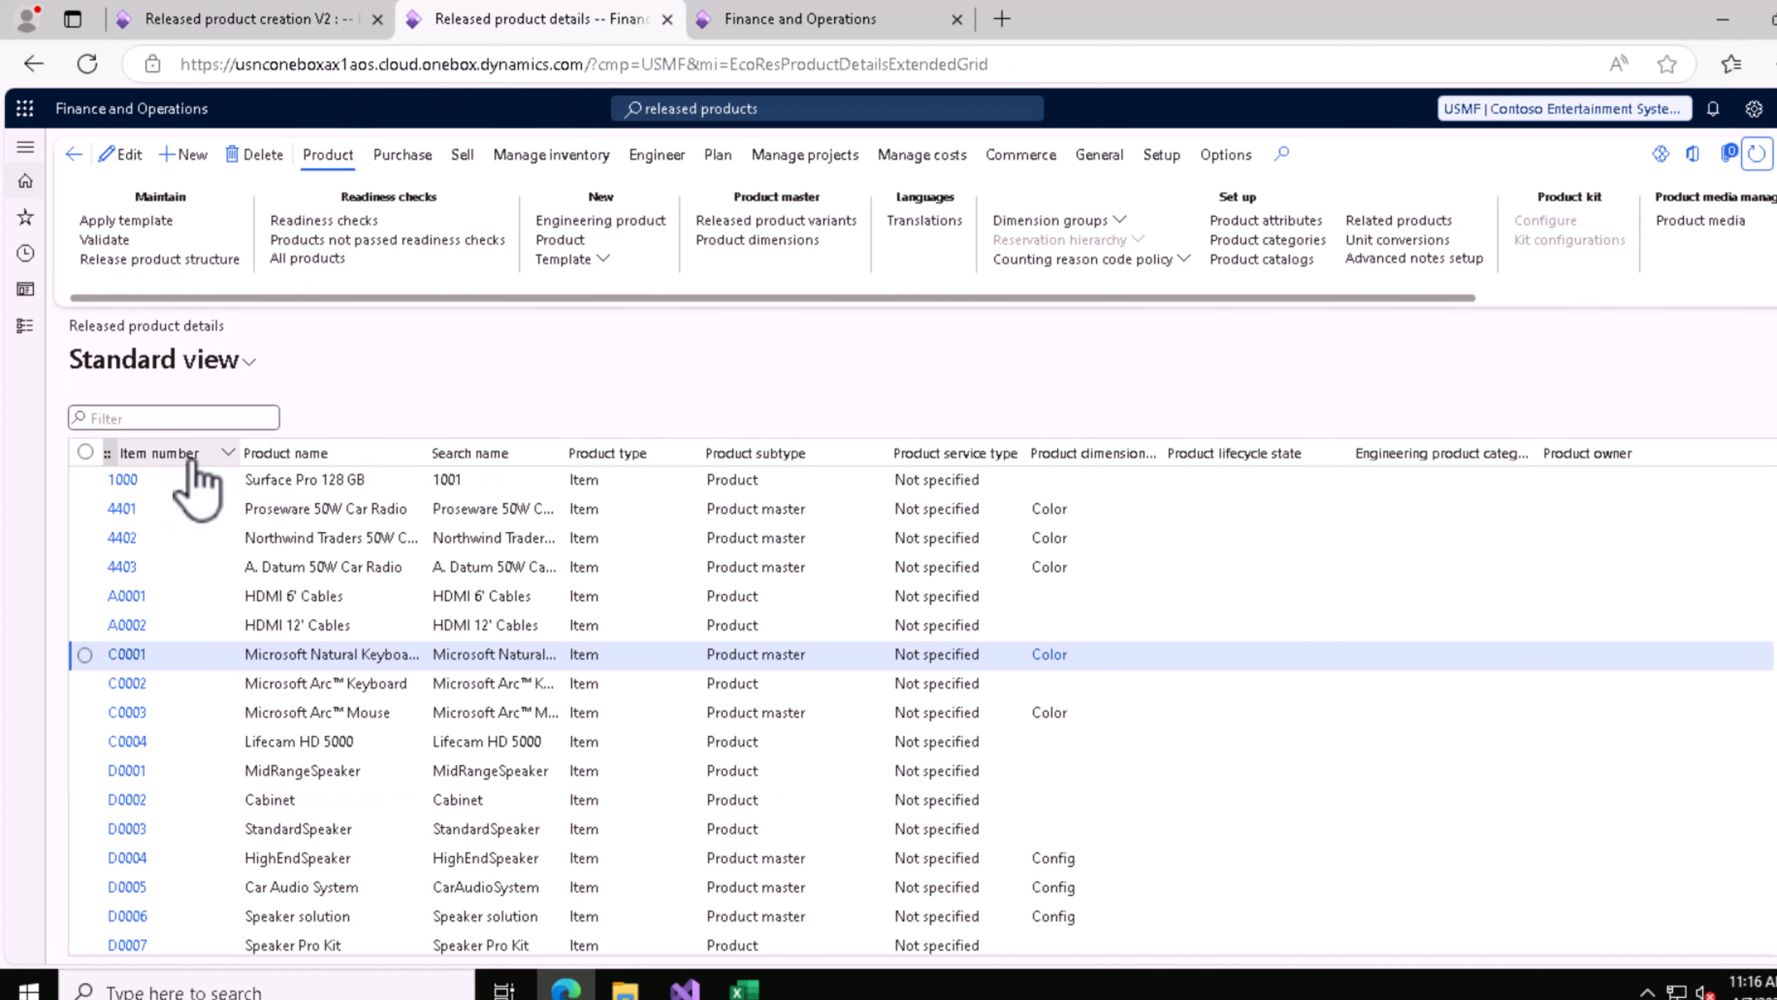
left_click(195, 454)
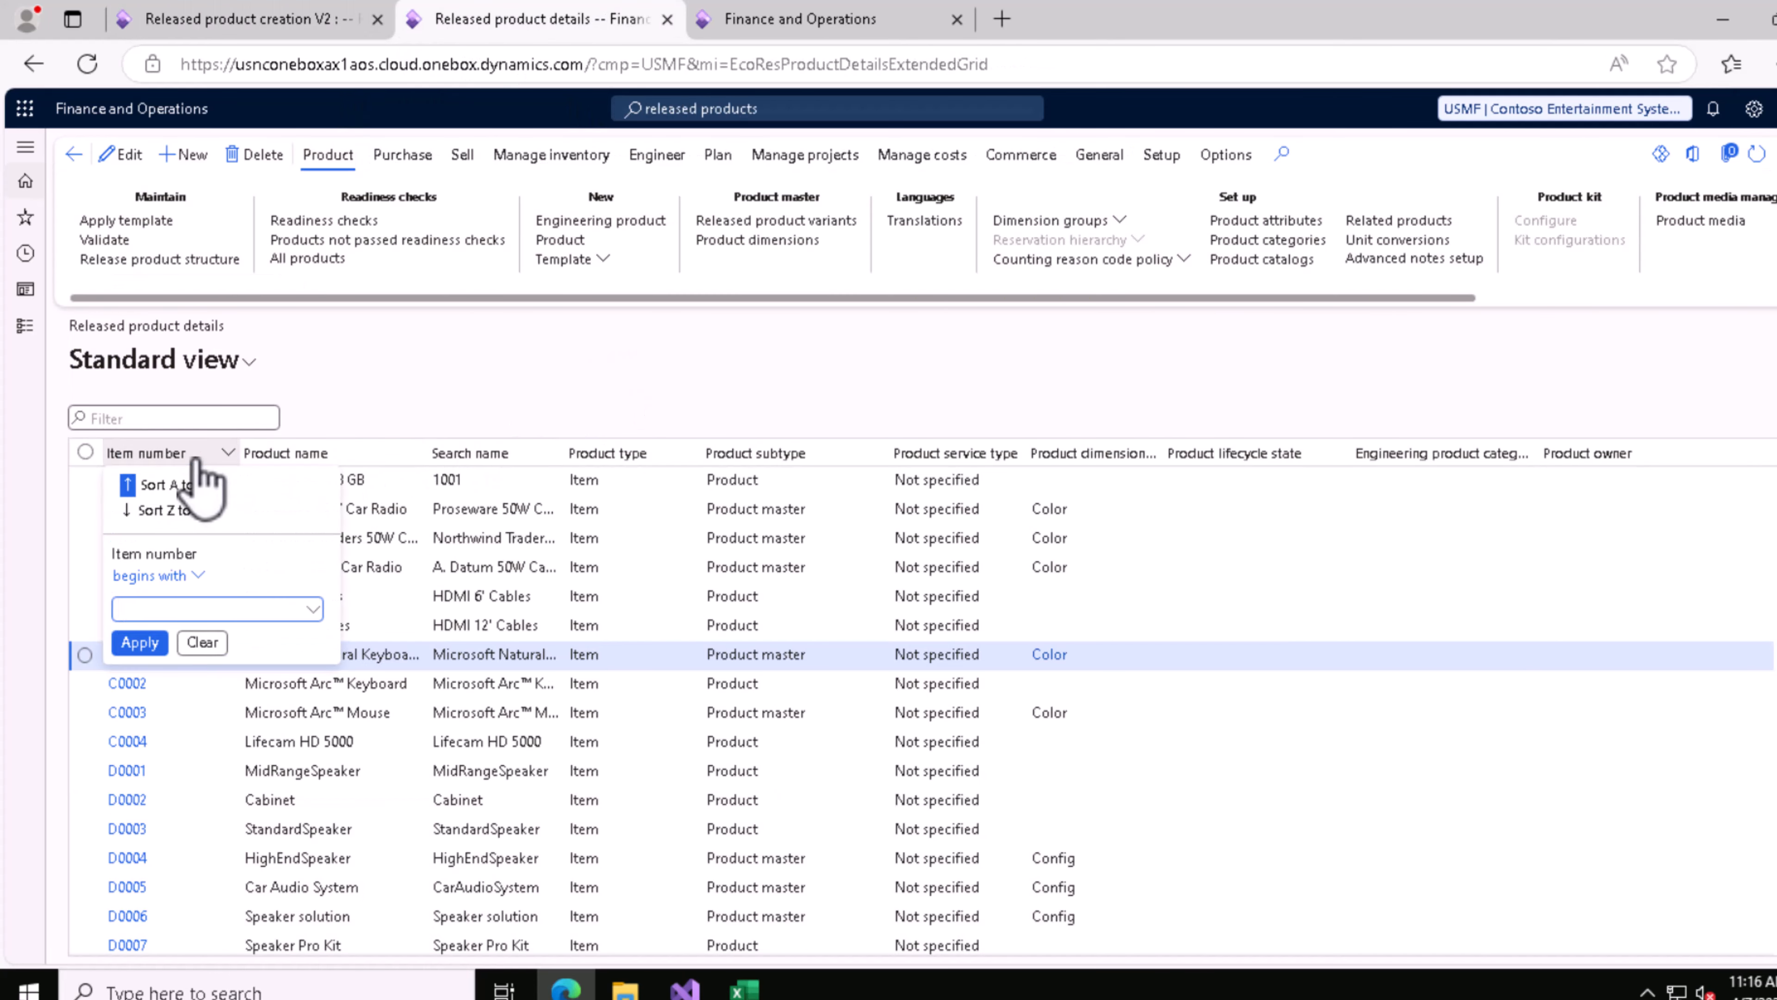
key("ctrl+v")
left_click(154, 642)
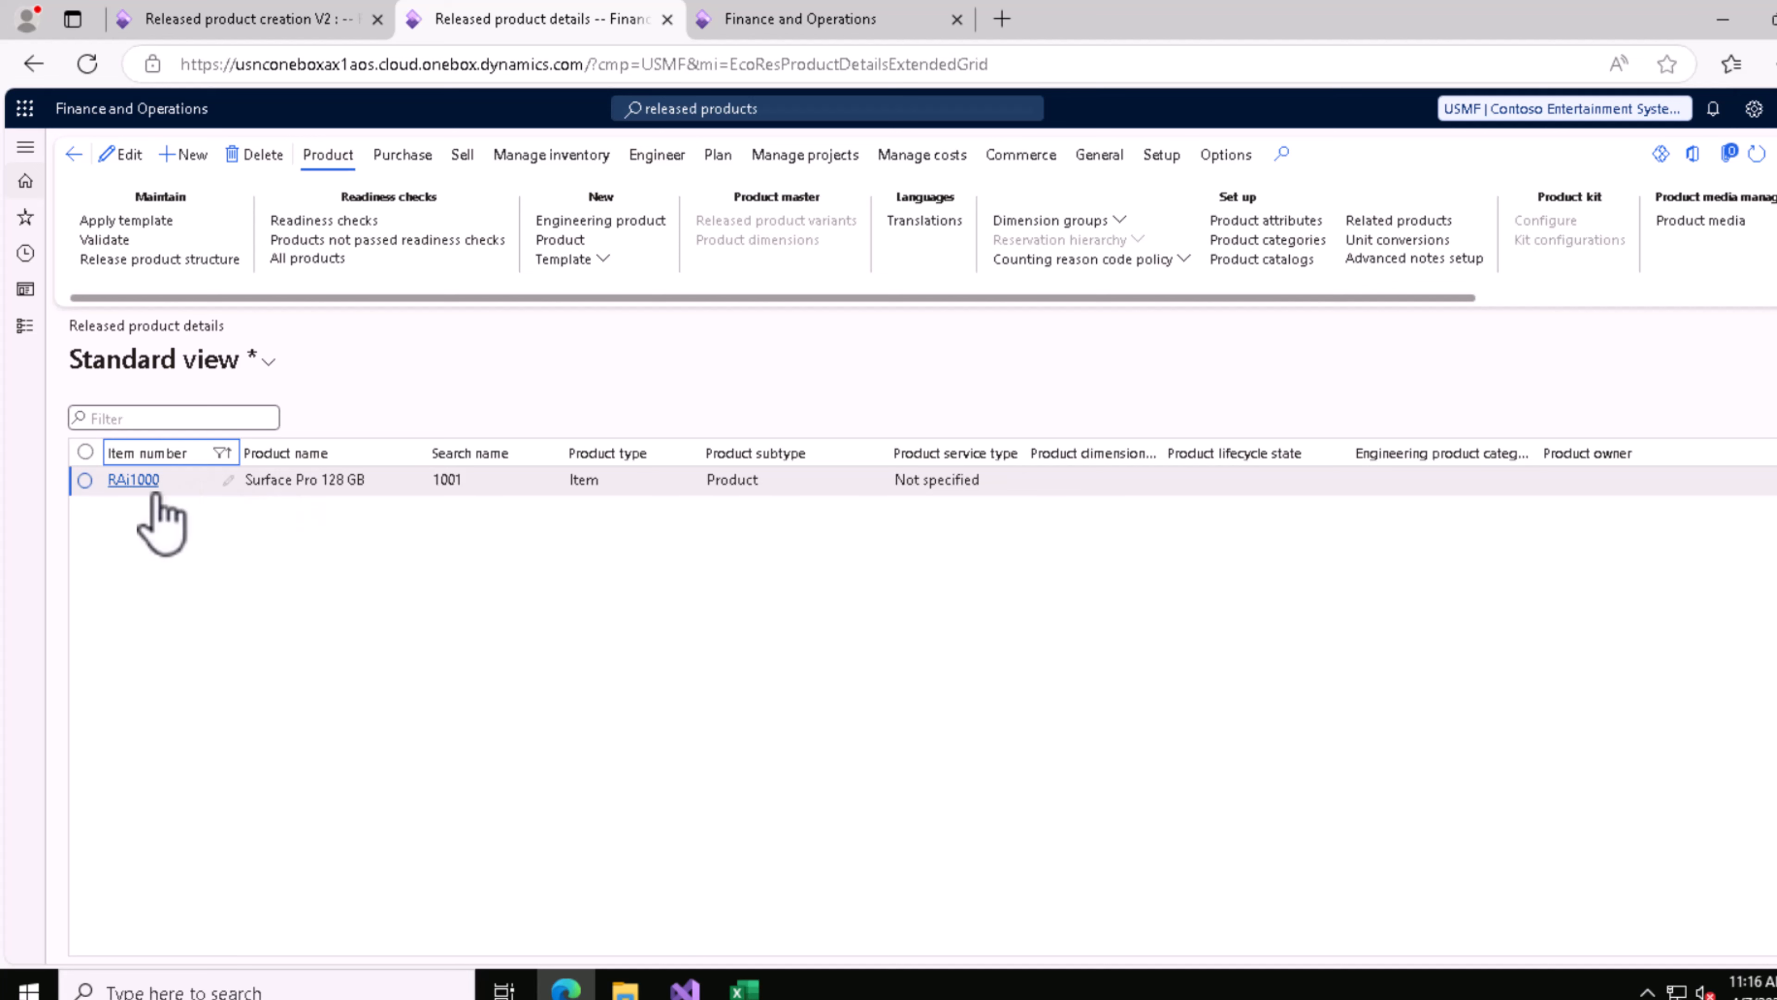
Step: From the staging record, examine the released product details of item RAi1000 and the product details of product number 1000RA
left_click(273, 21)
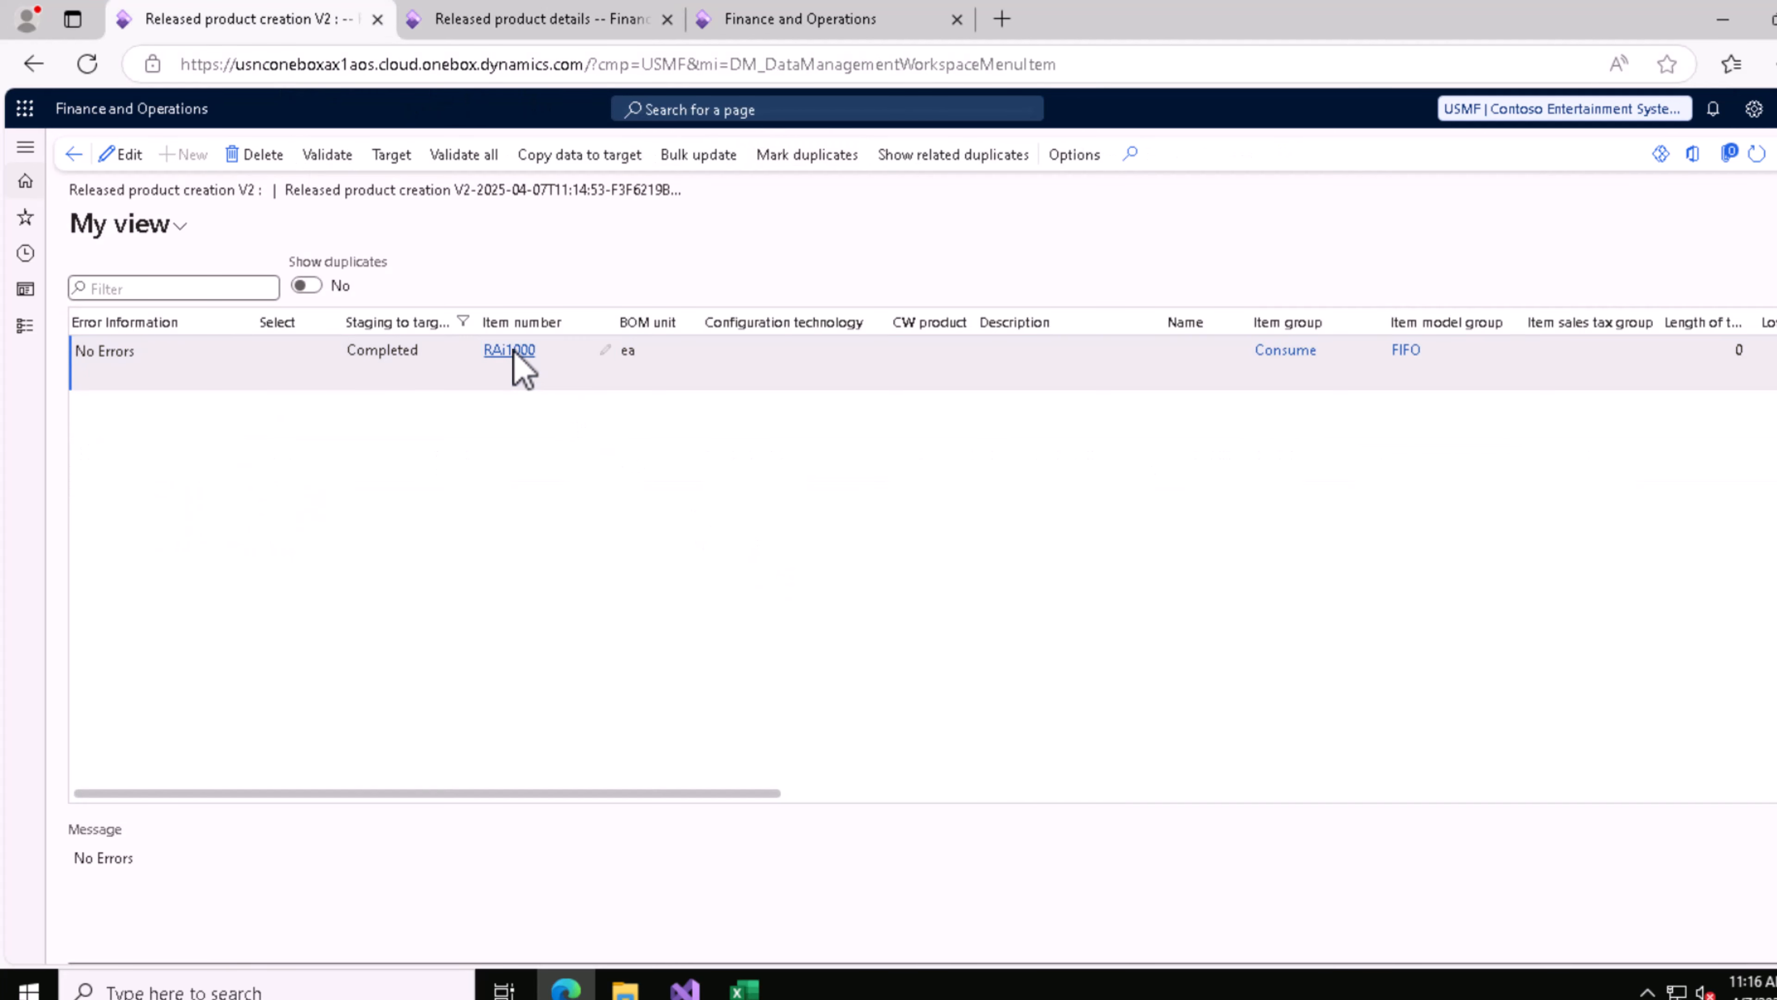
mouse_move(515, 355)
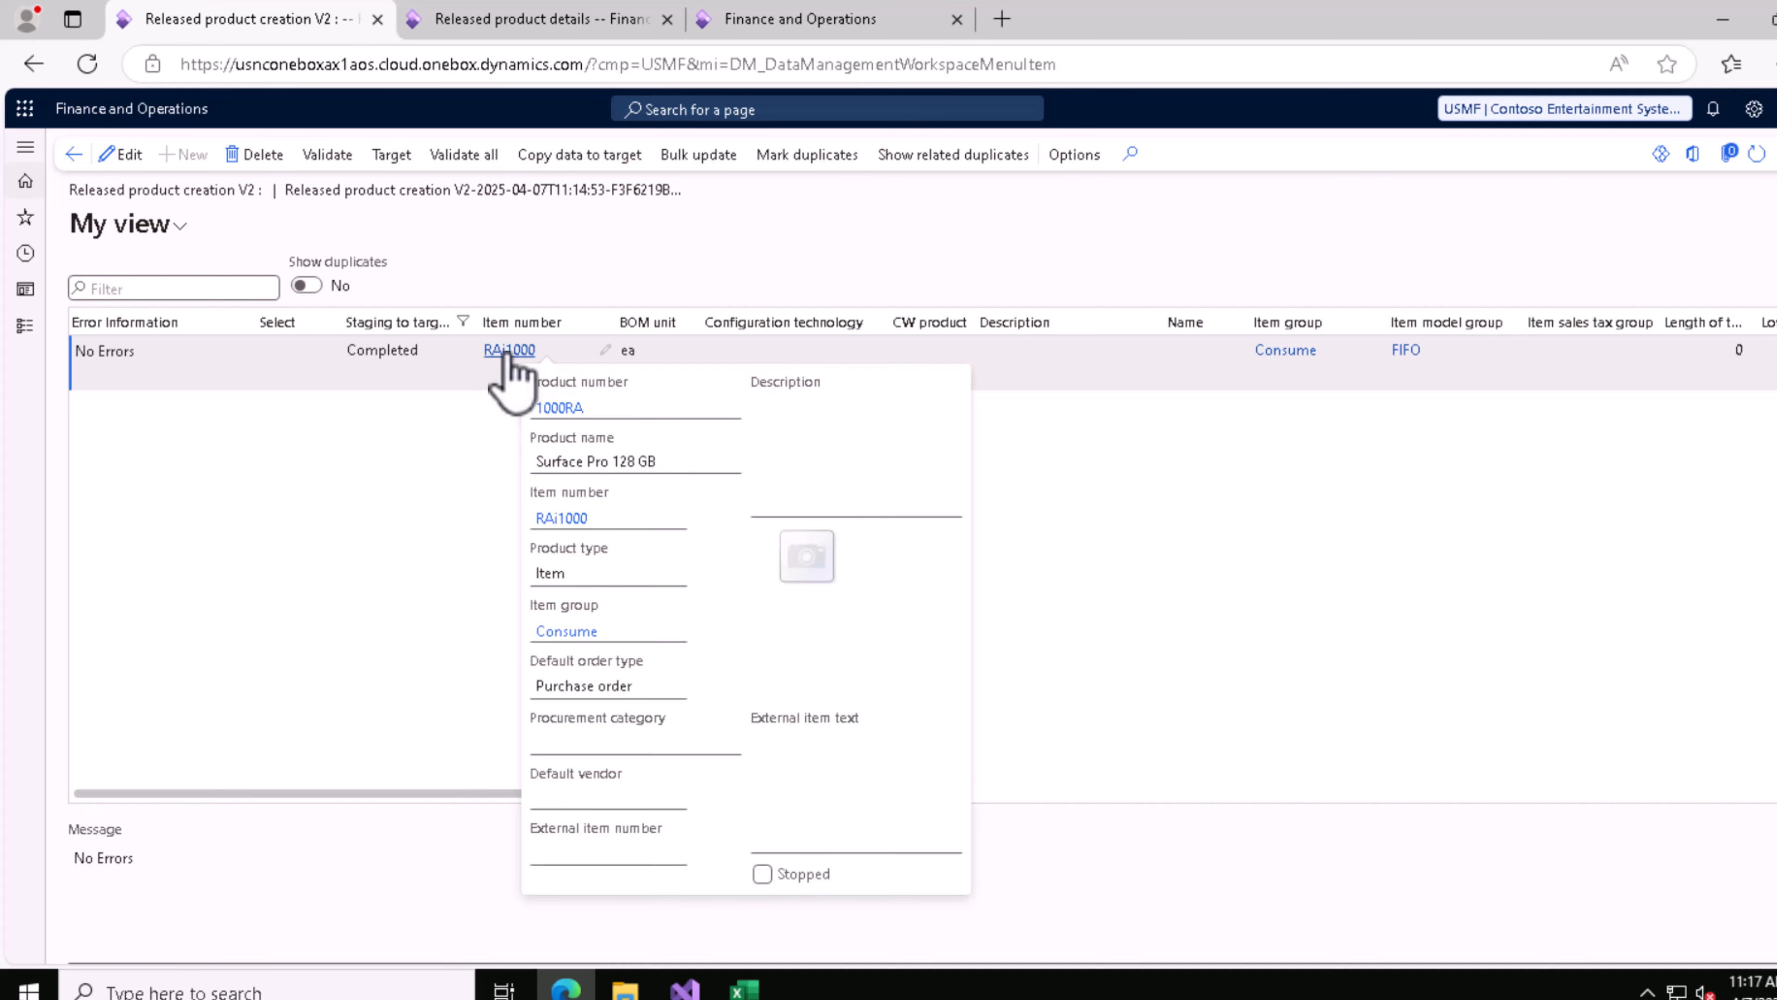
left_click(506, 356)
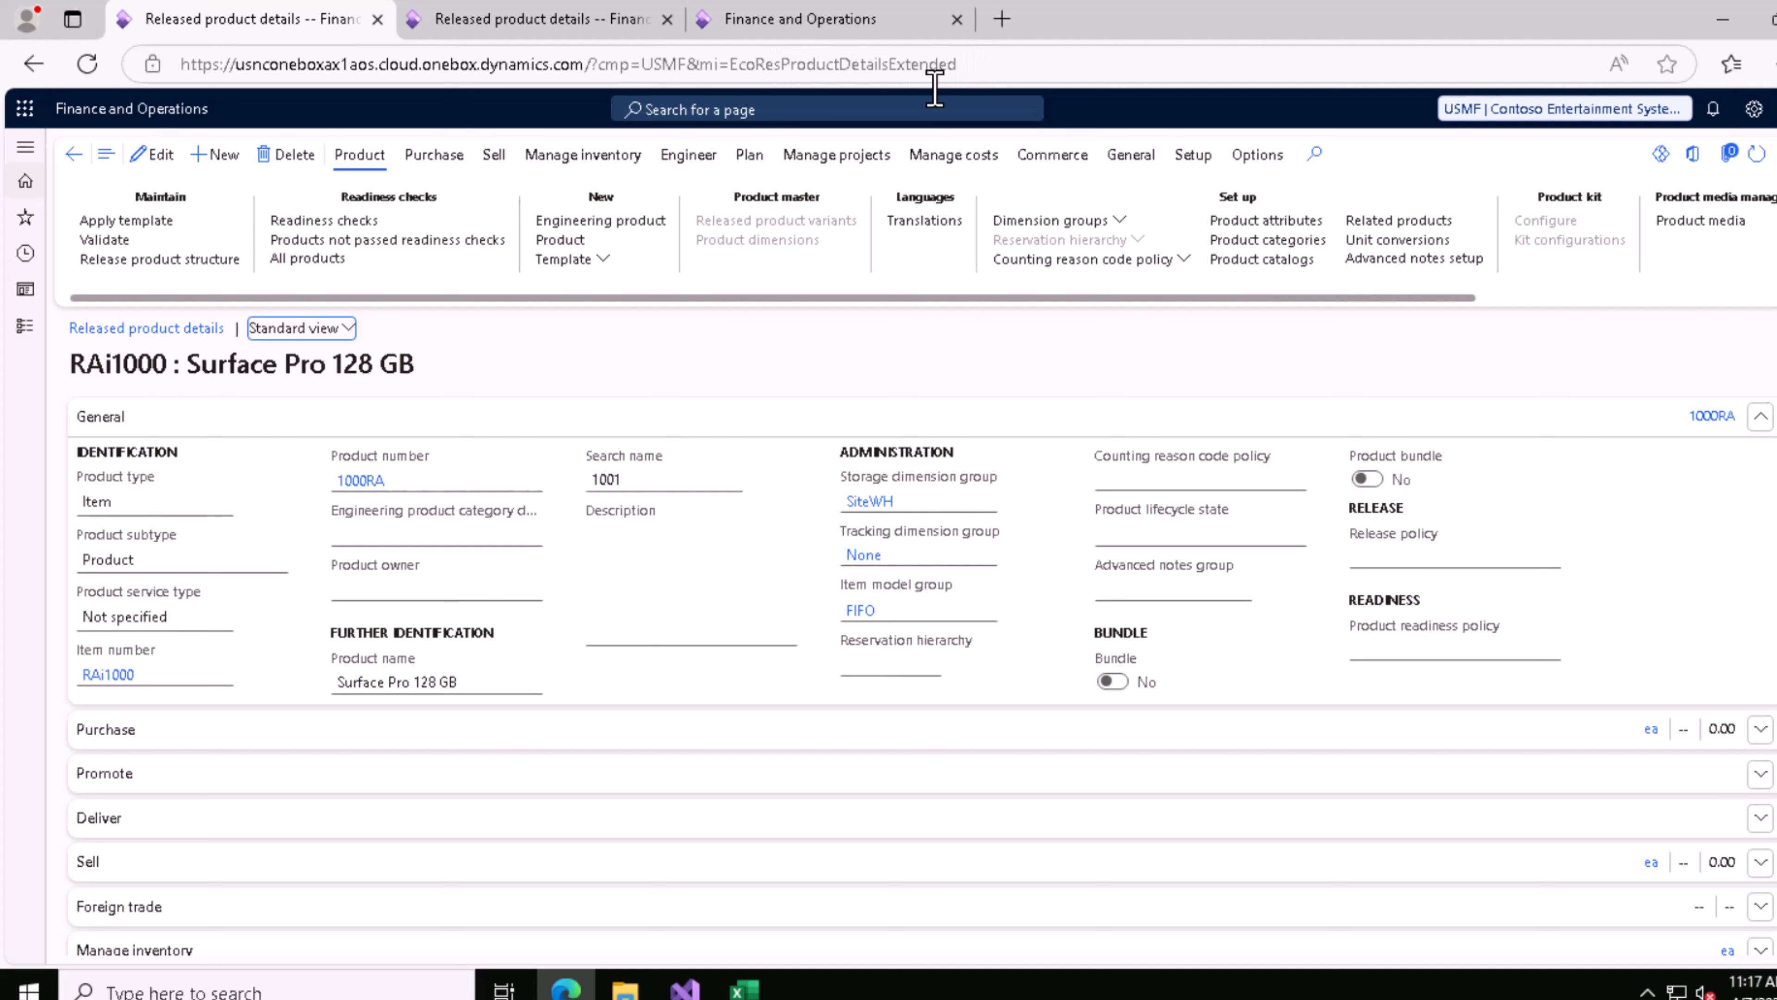
left_click(73, 155)
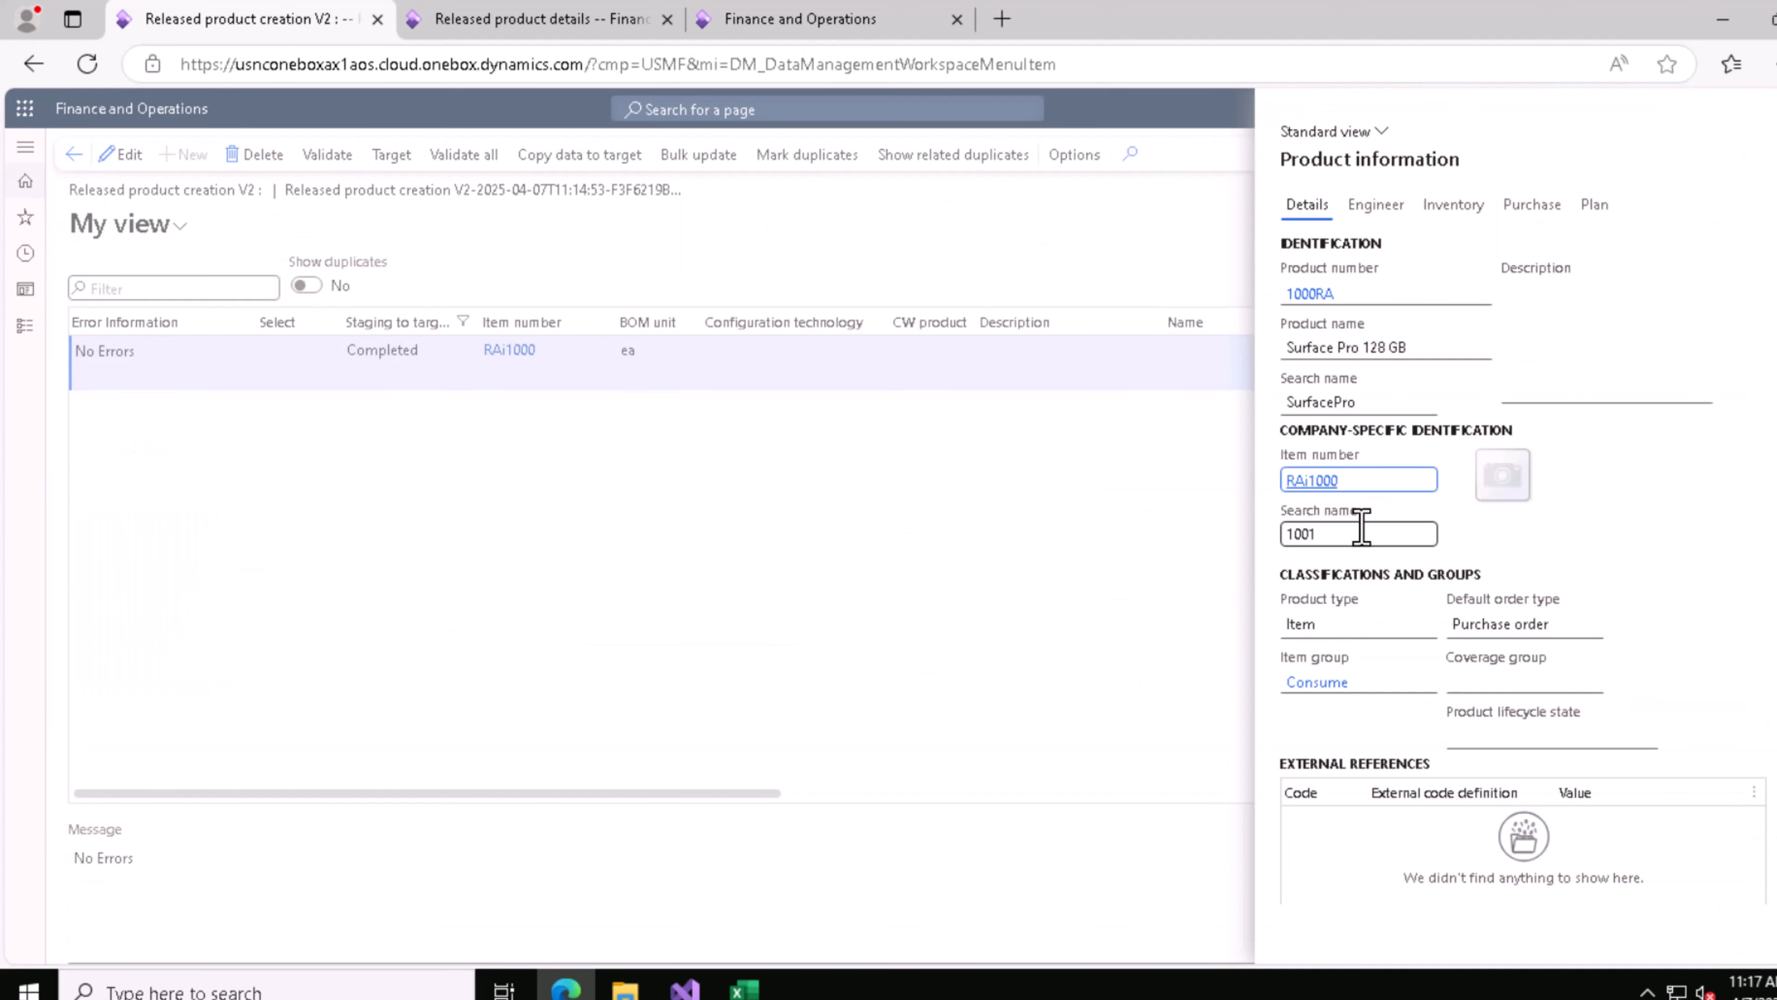
left_click(1319, 294)
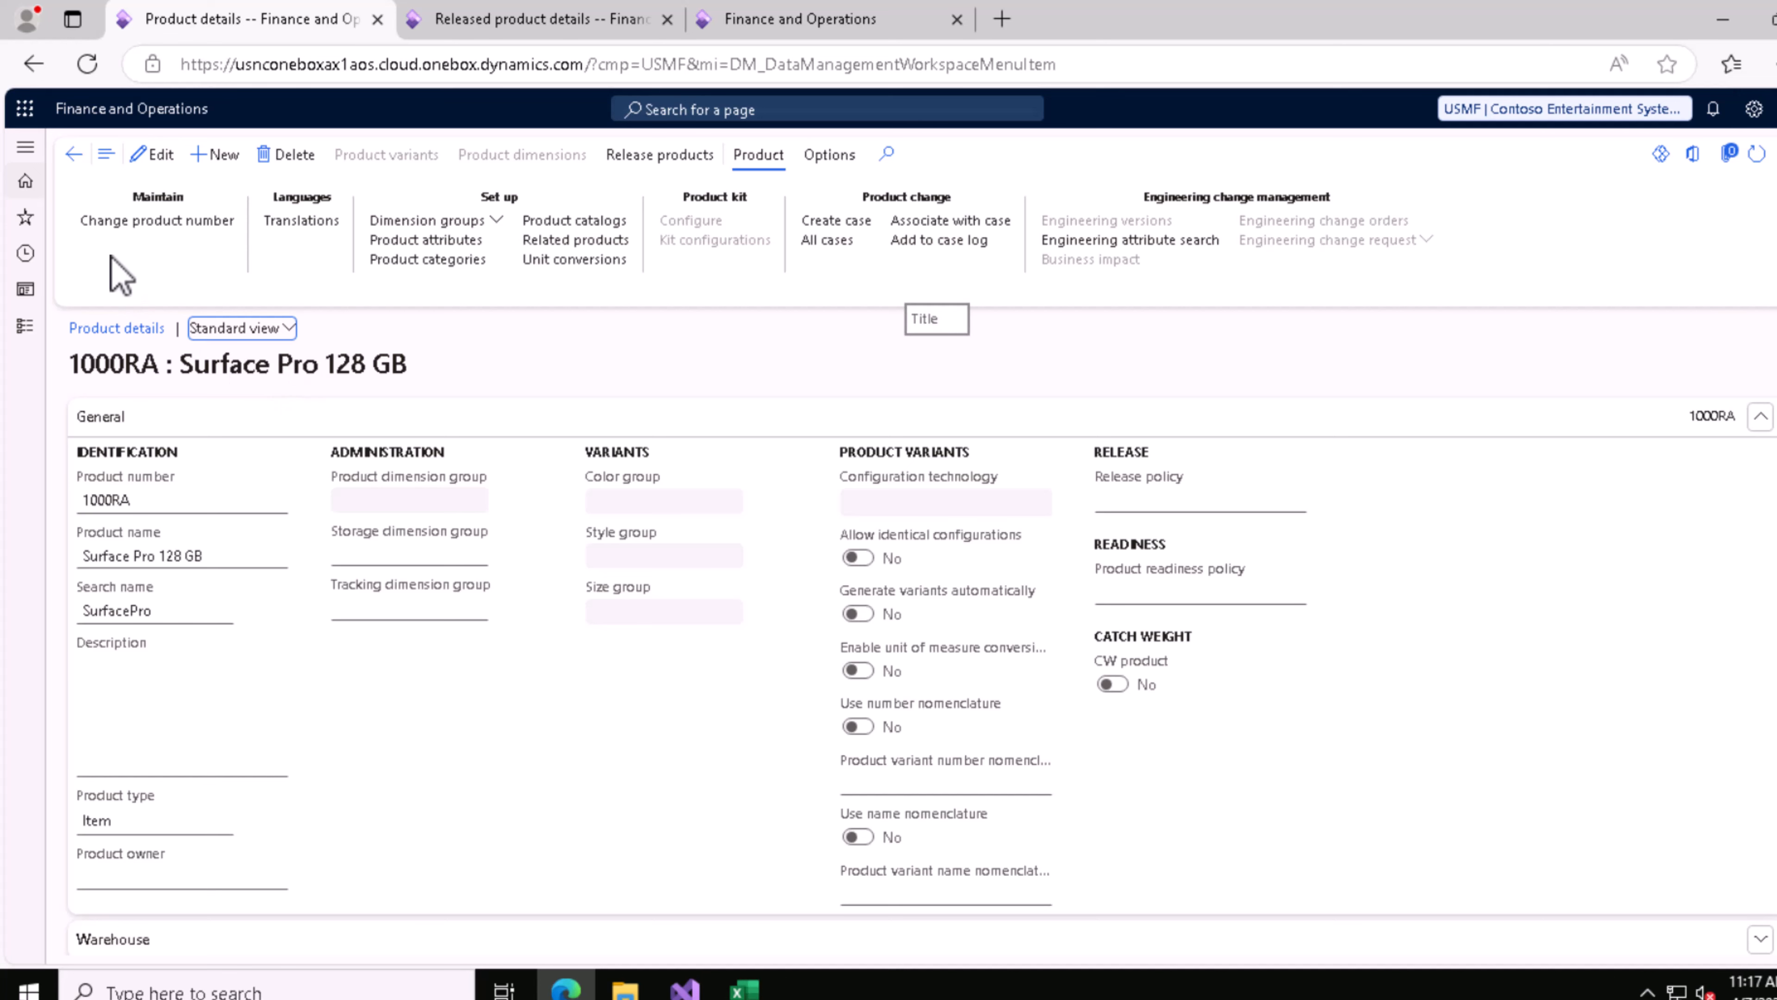
left_click(74, 155)
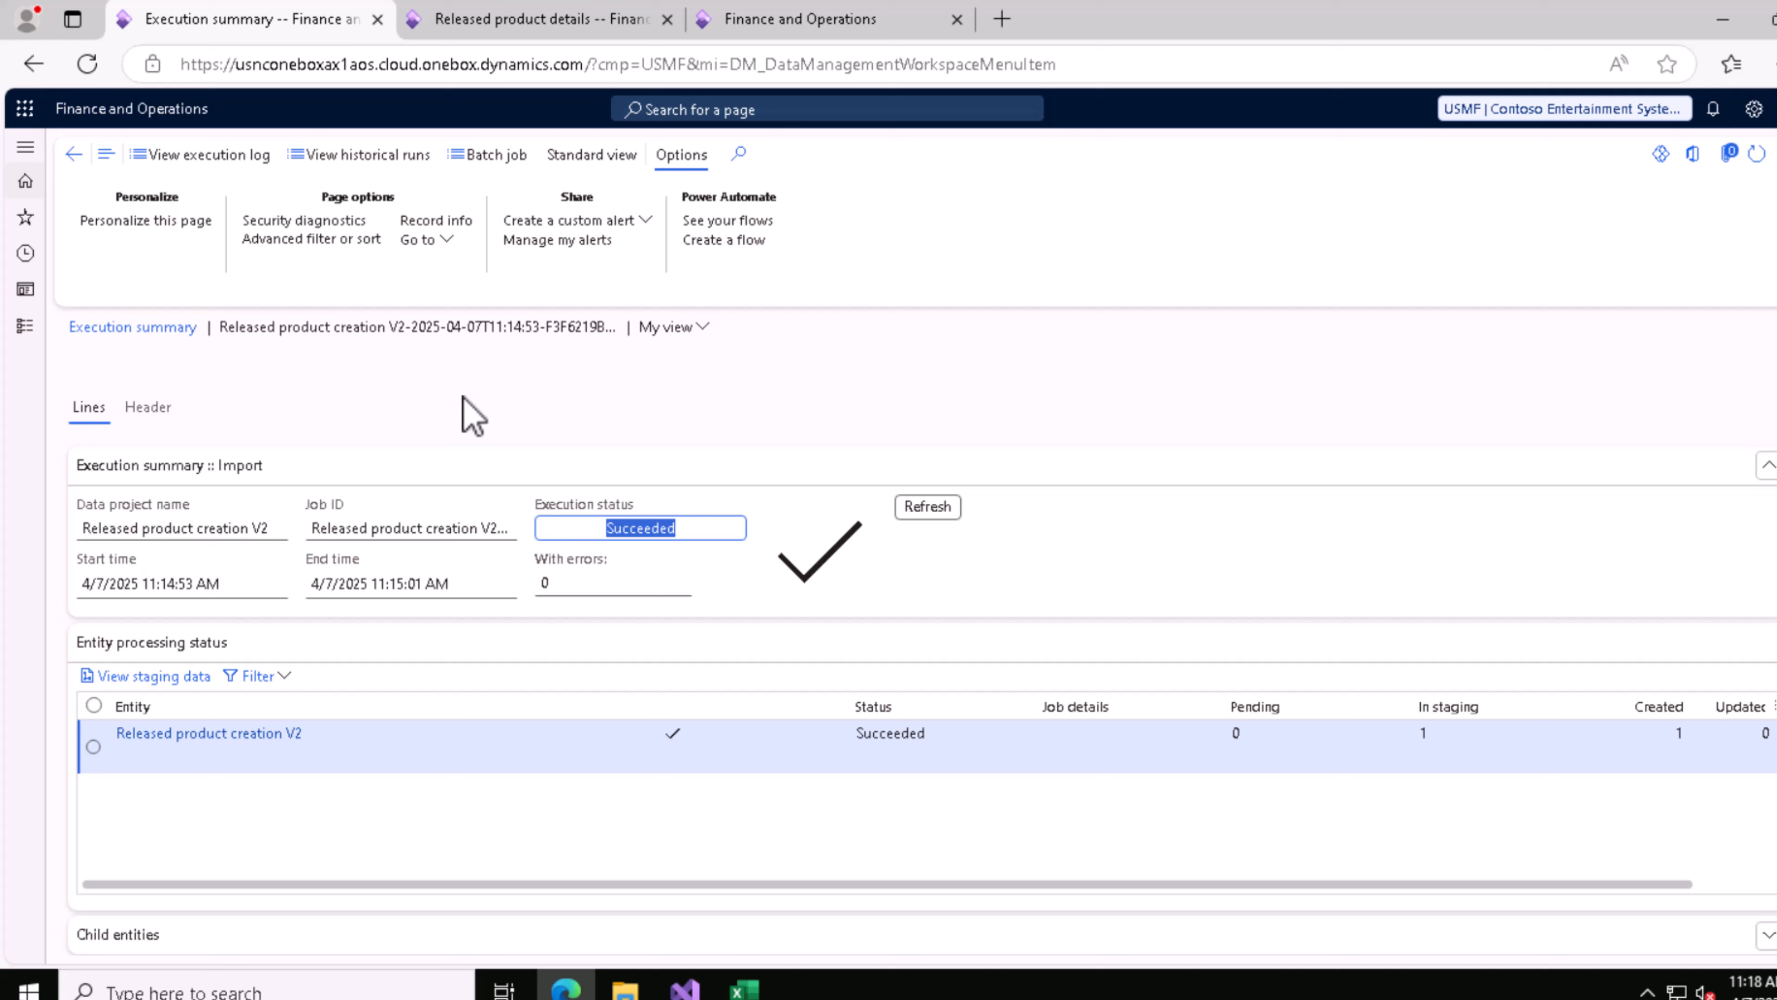
Step: Return to the Data management workspace, widen the Data project name column and list only the import projects
left_click(73, 154)
left_click(72, 154)
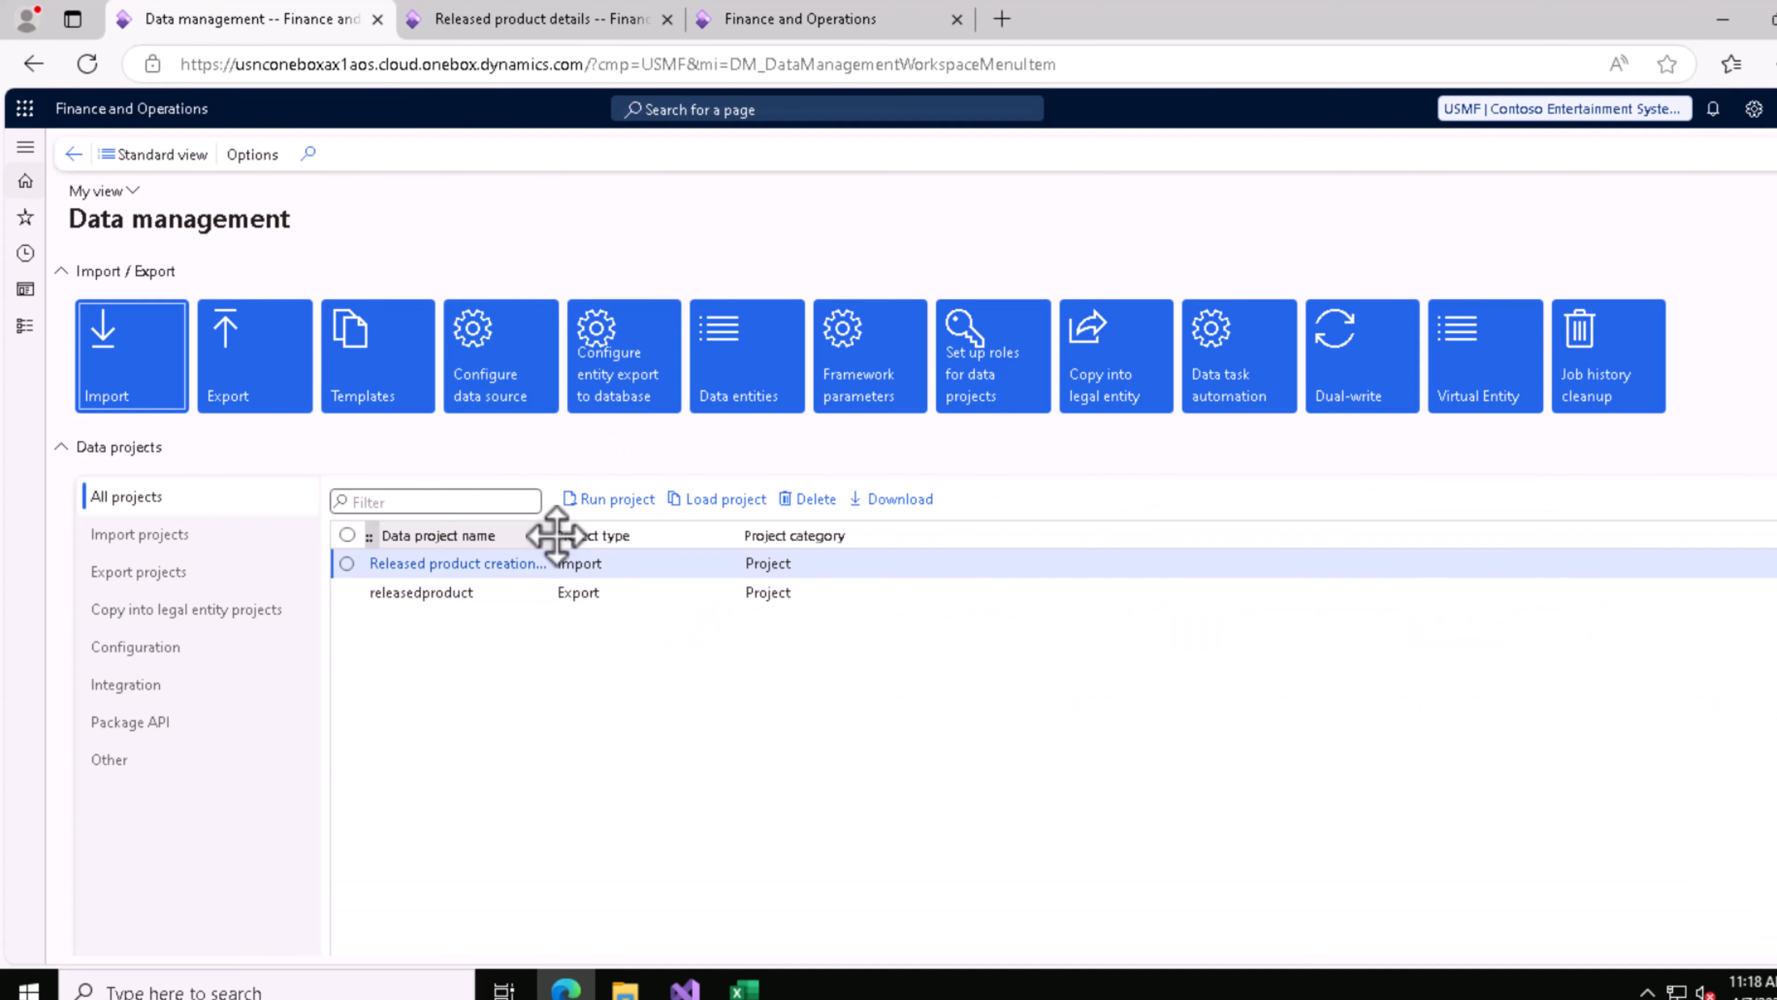
left_click_drag(557, 535, 740, 536)
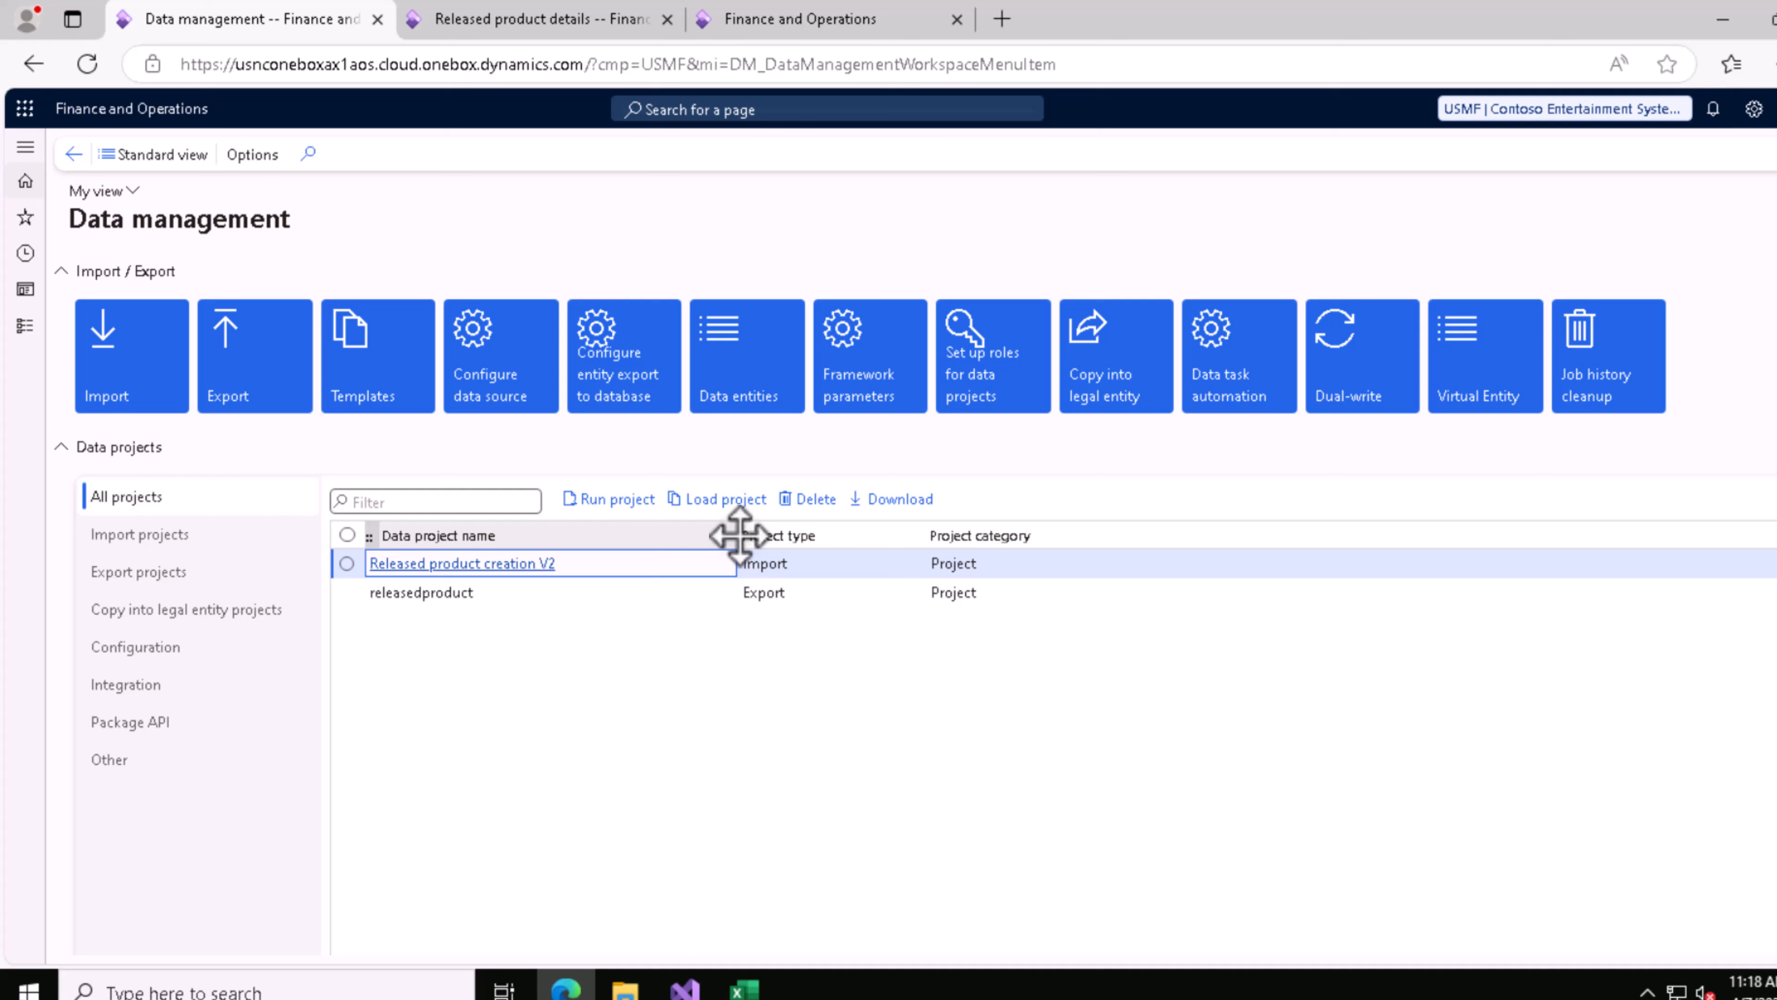
left_click(173, 540)
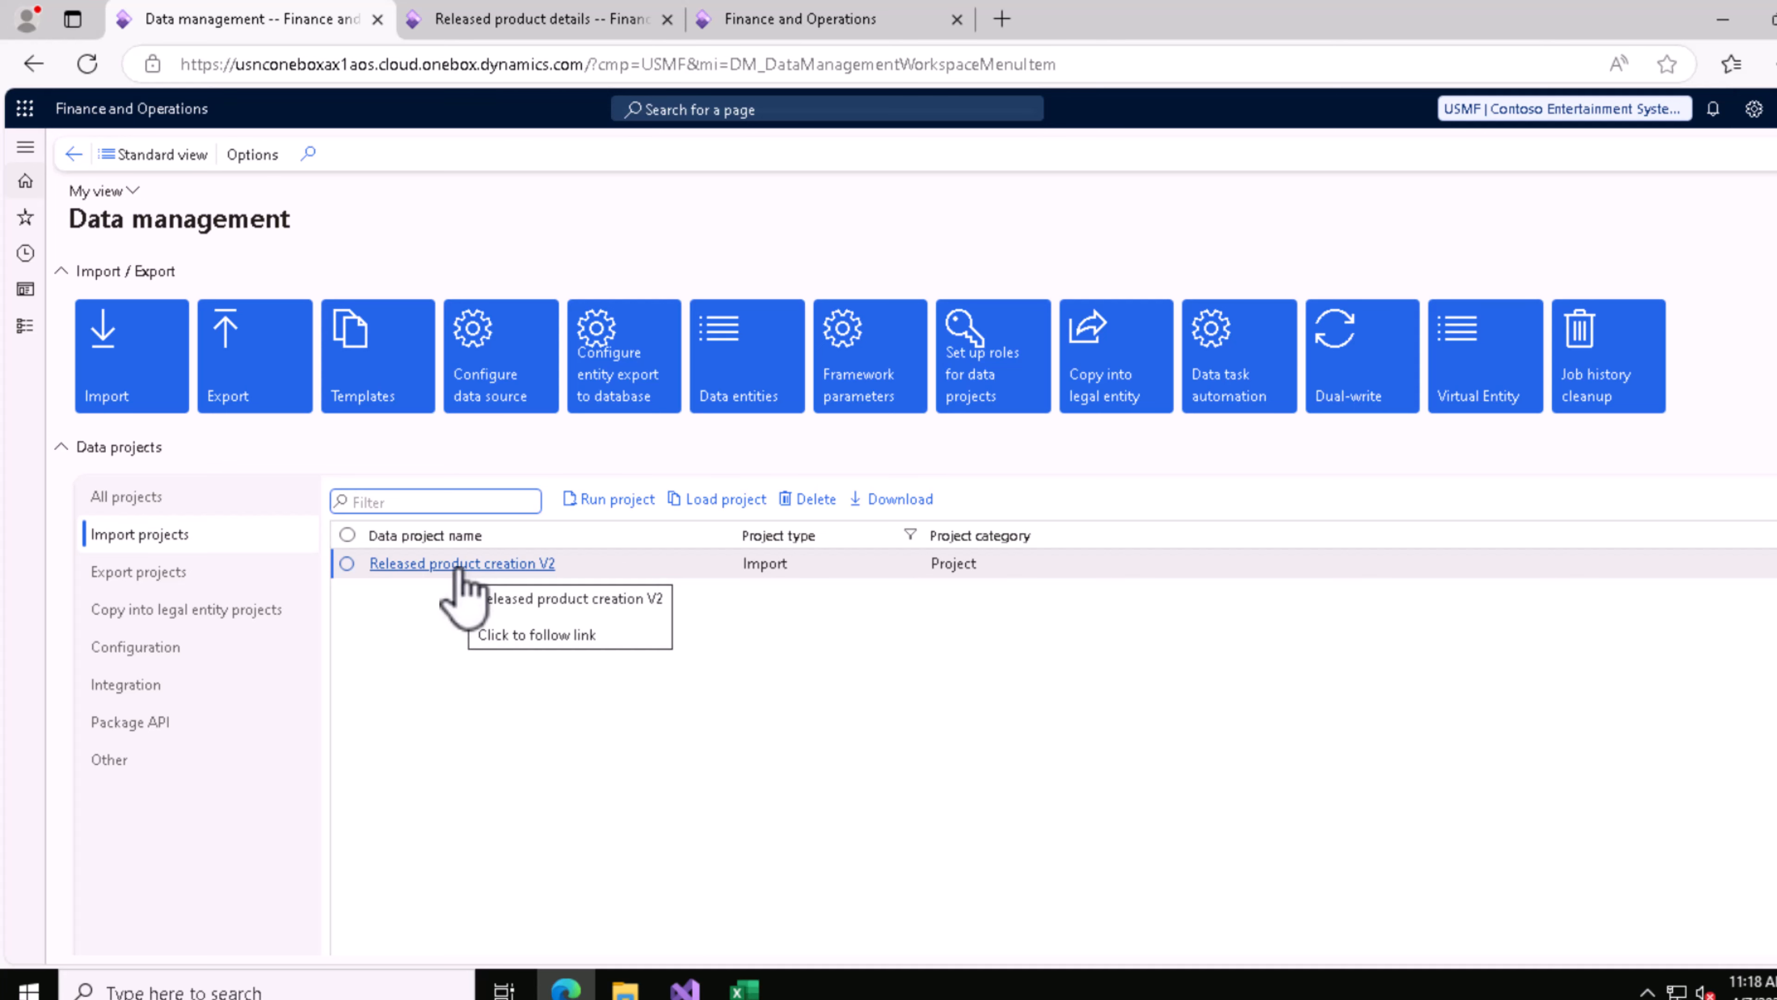
Step: Open the Released product creation V2 import project and examine the entity attributes of its entity
left_click(475, 563)
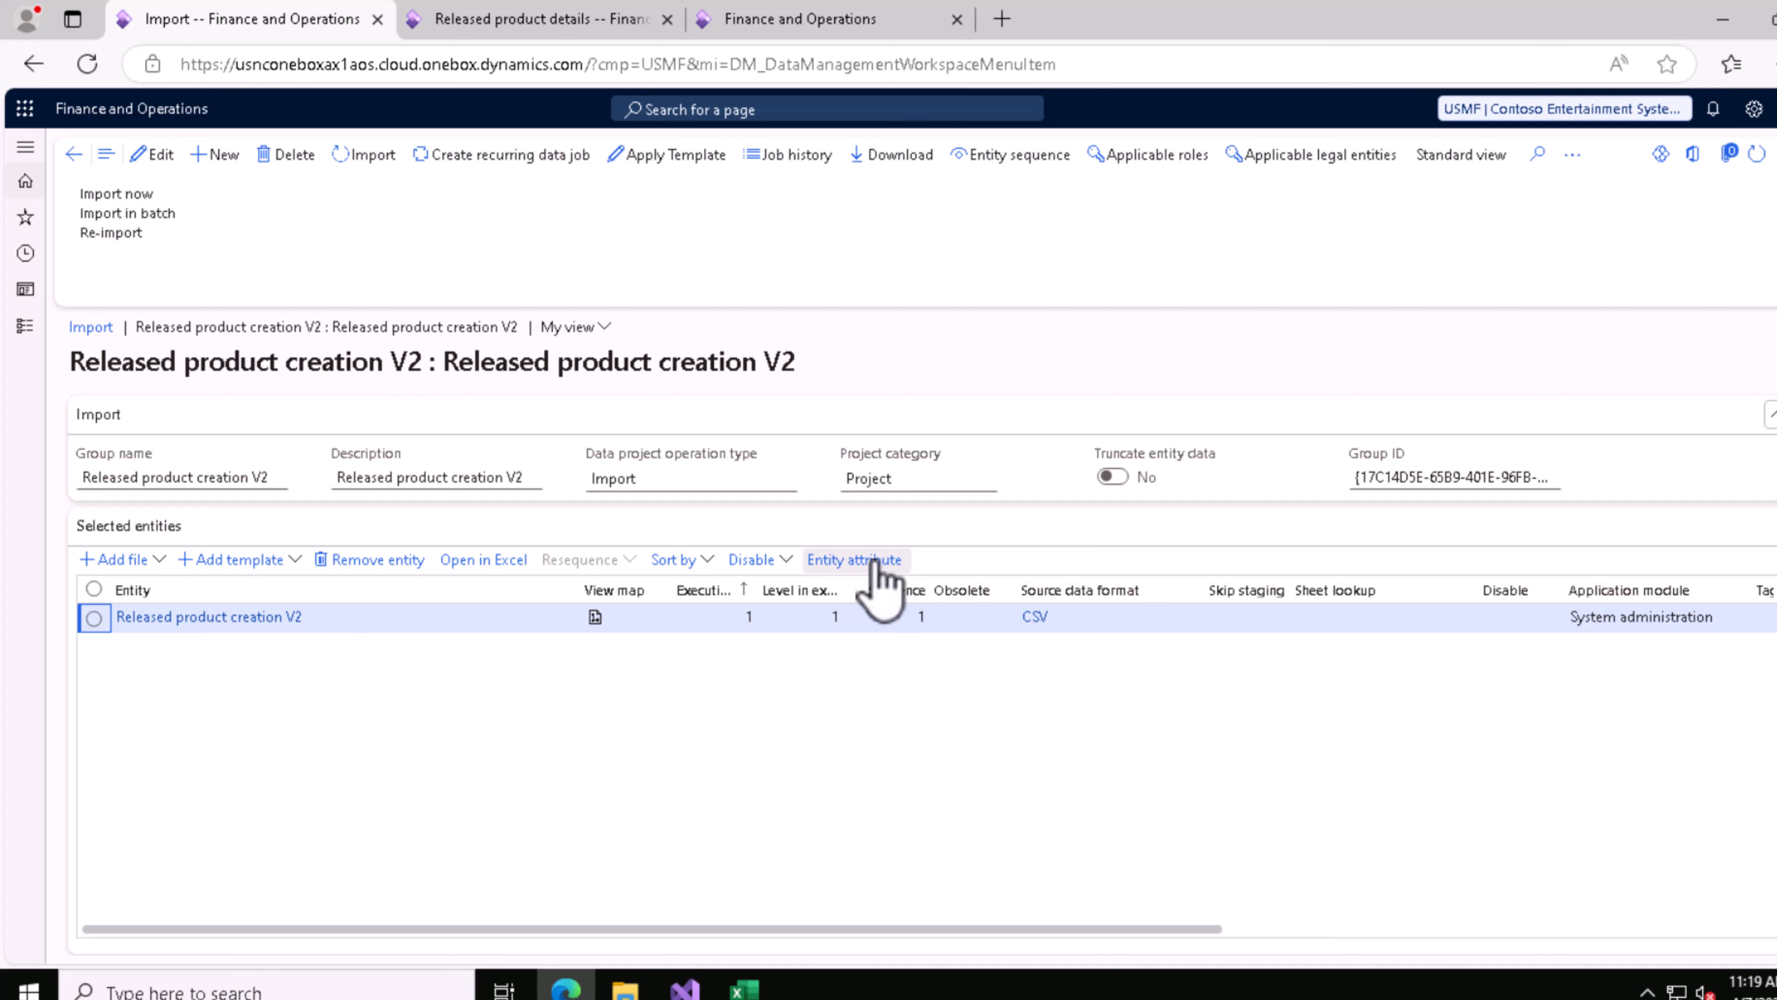
left_click(890, 560)
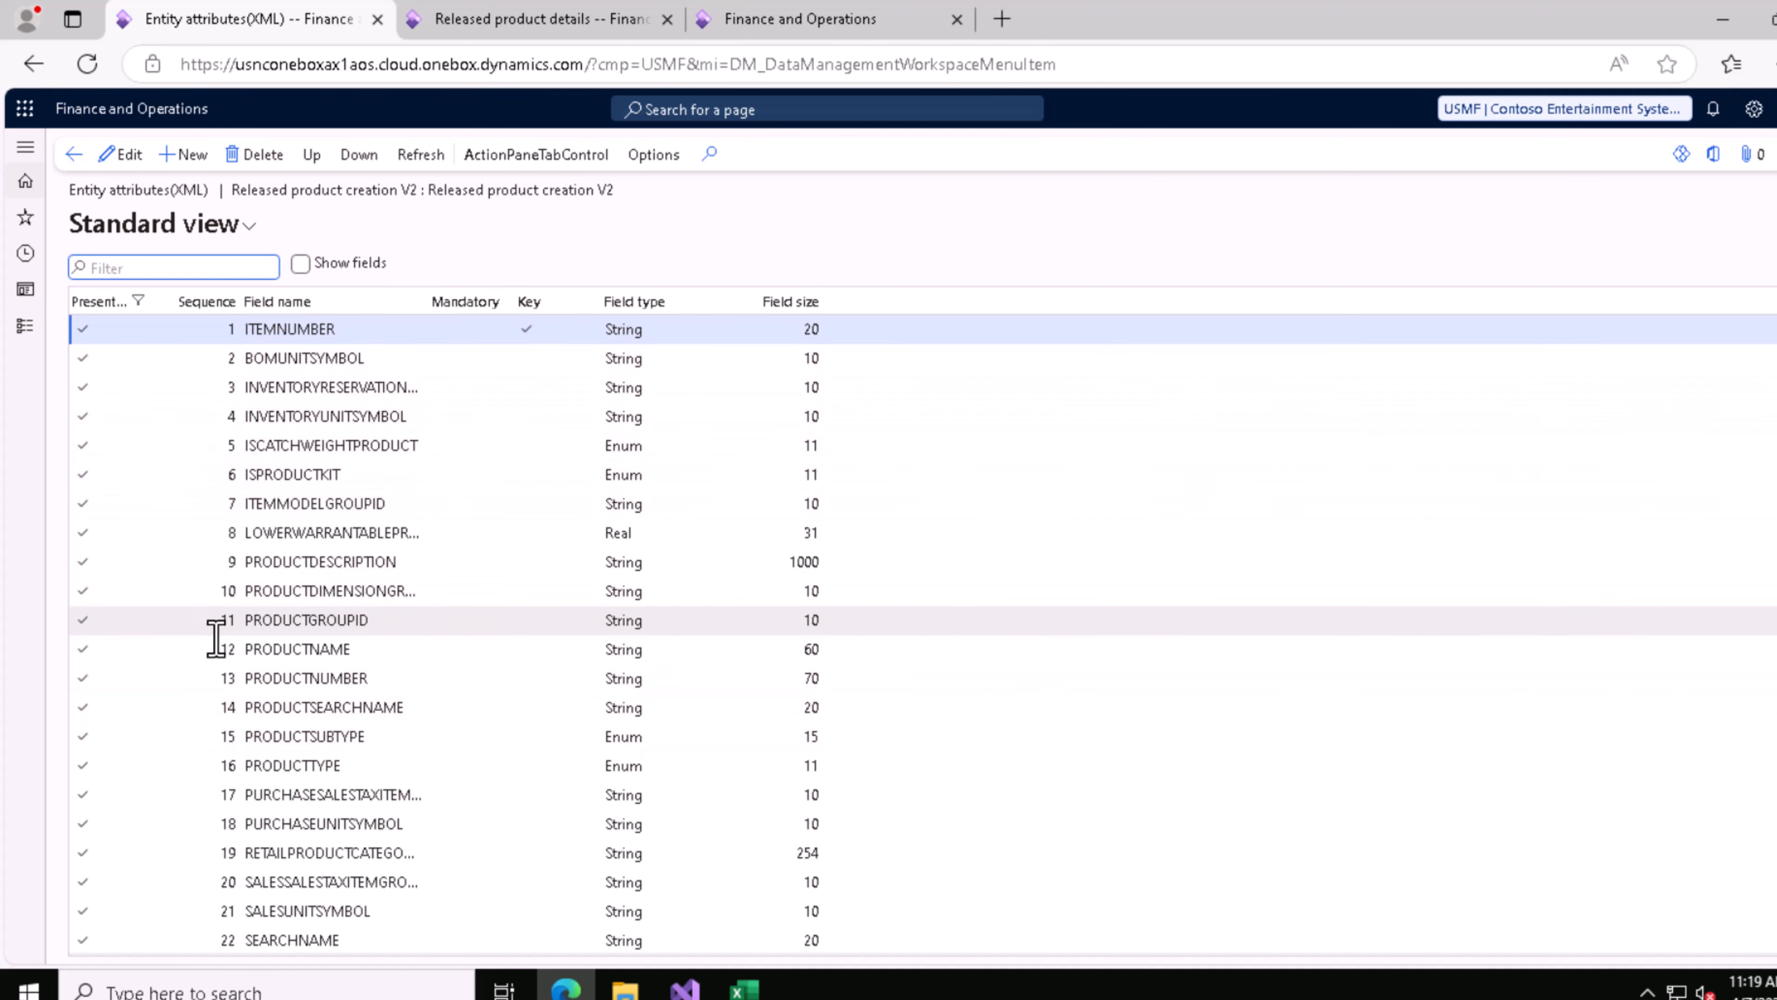
scroll(217, 647, "down", 3)
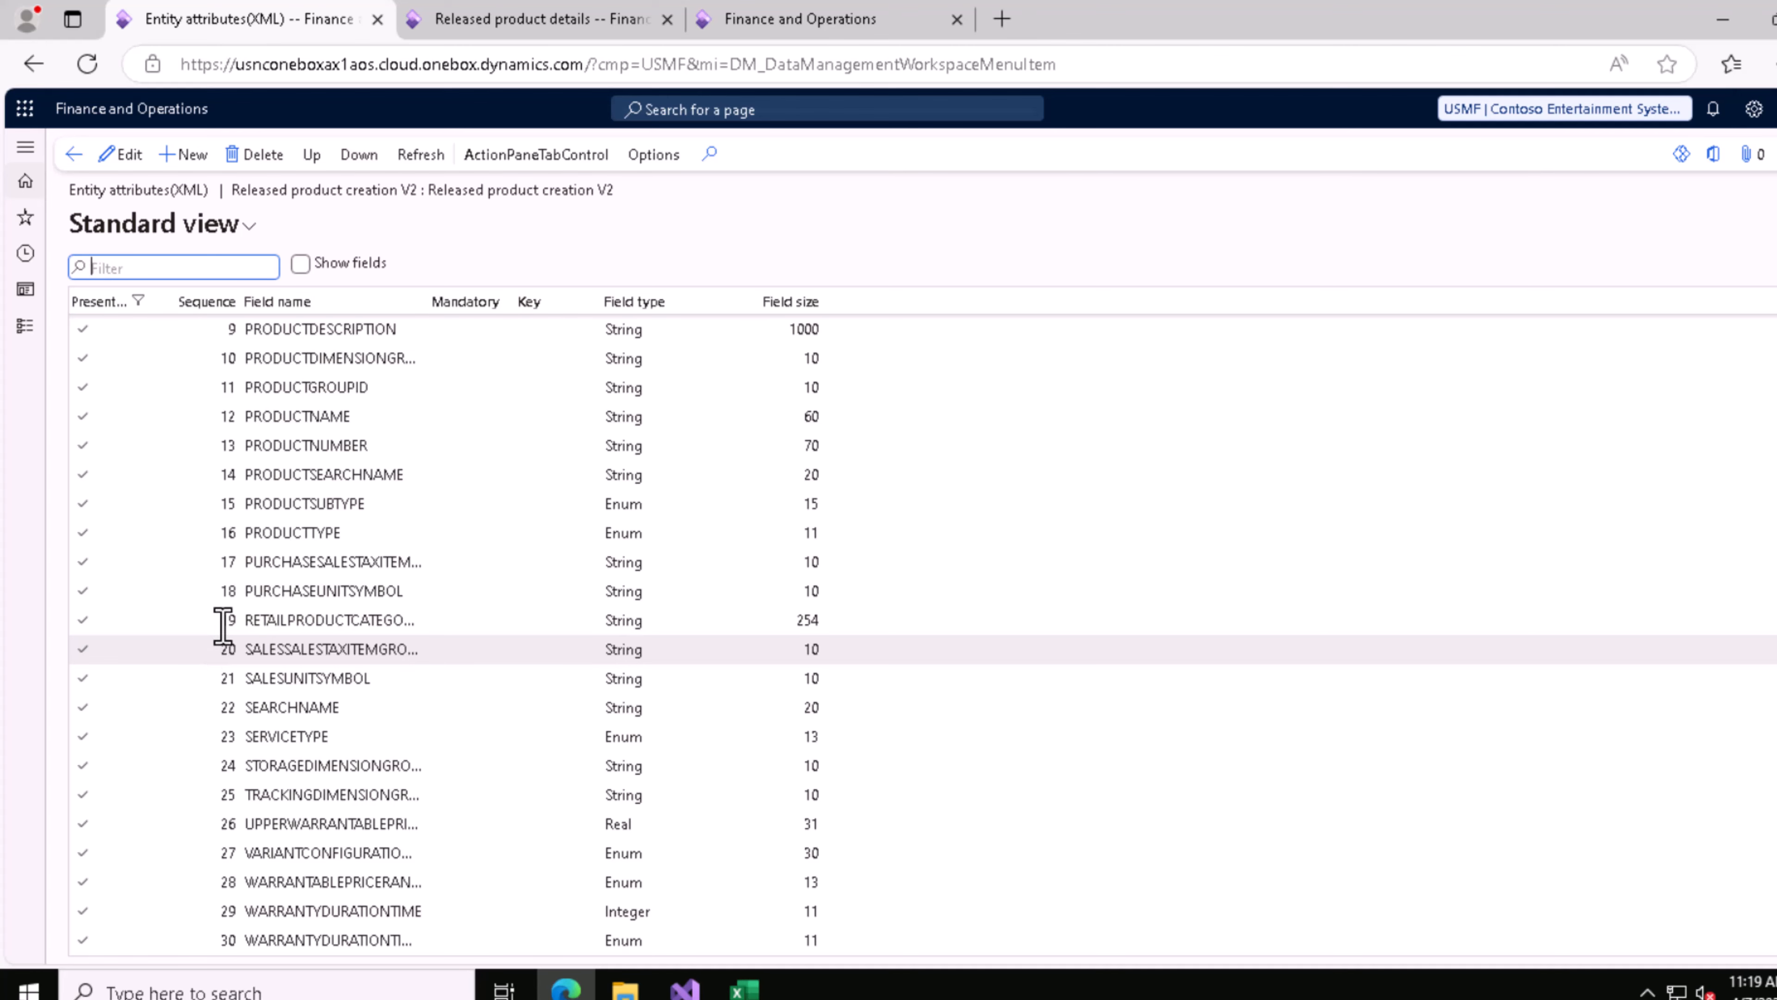
scroll(223, 625, "up", 3)
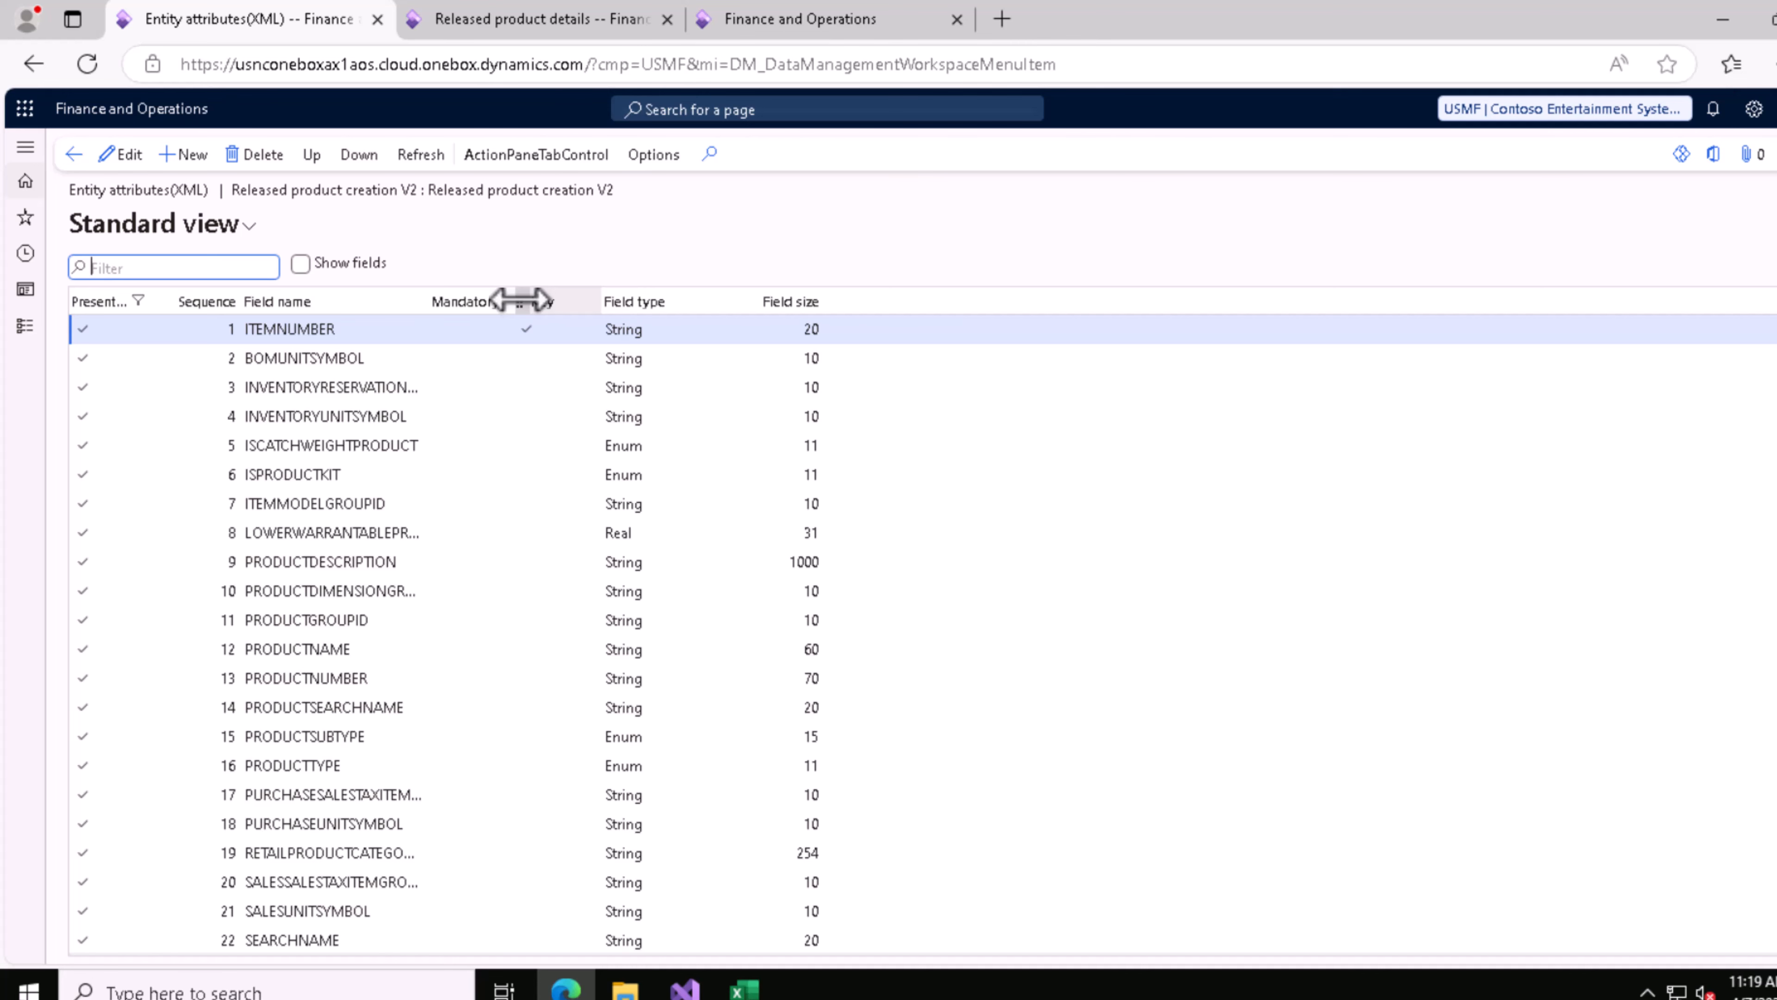
Step: Switch to Released product creation V2_1.csv in Excel and widen column B to show its full BOMUNITSYMBOL header
left_click(744, 987)
left_click(138, 324)
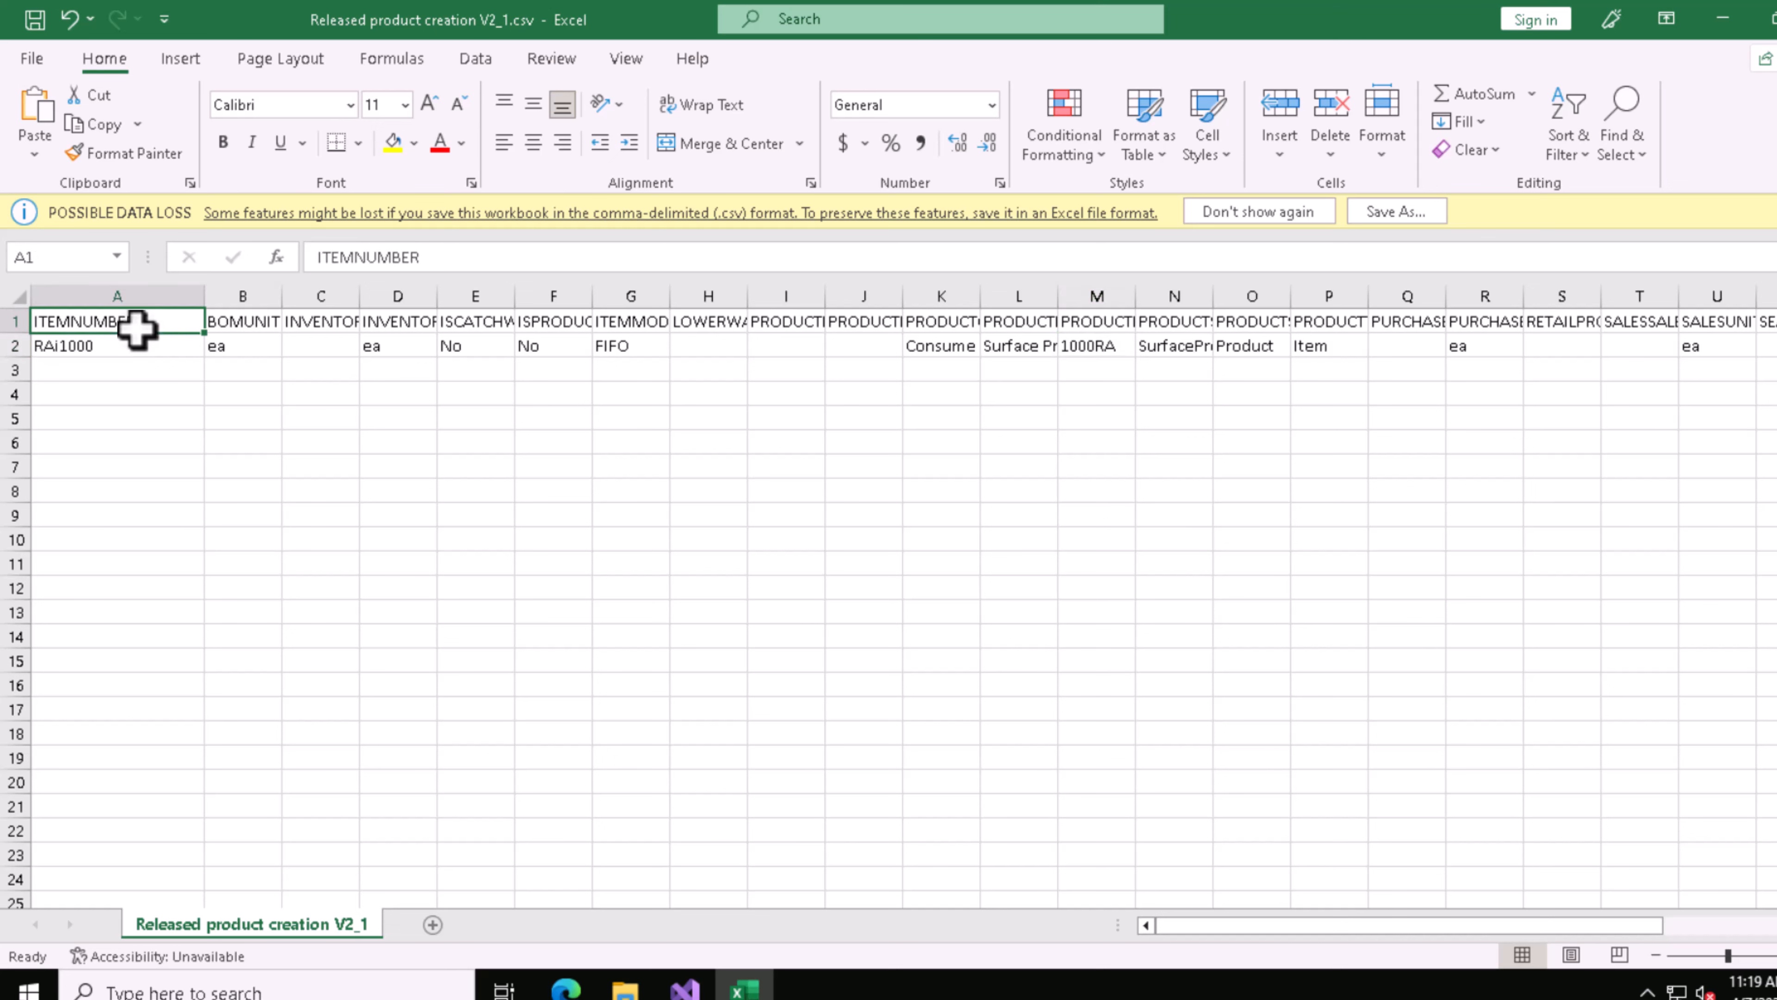
left_click_drag(283, 294, 450, 284)
left_click(292, 321)
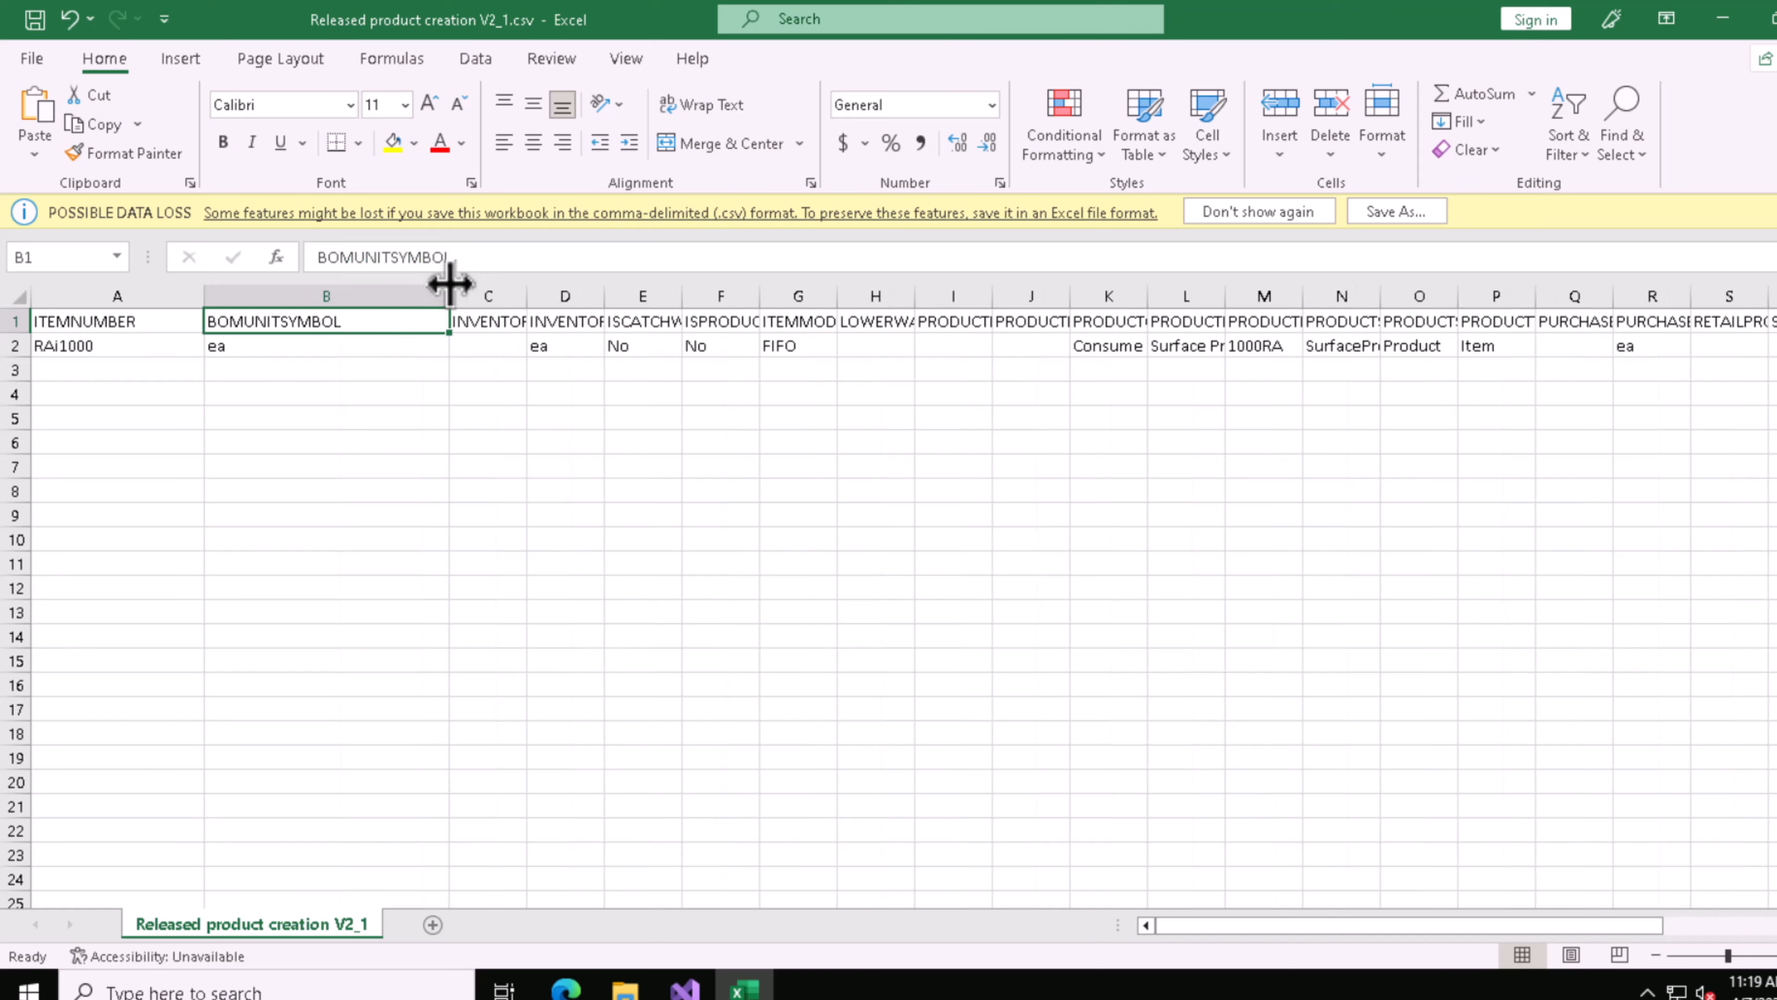
Step: Compare the BOMUNITSYMBOL field in the browser's entity attributes list with the matching column header in the Excel CSV file
left_click(566, 987)
left_click(298, 358)
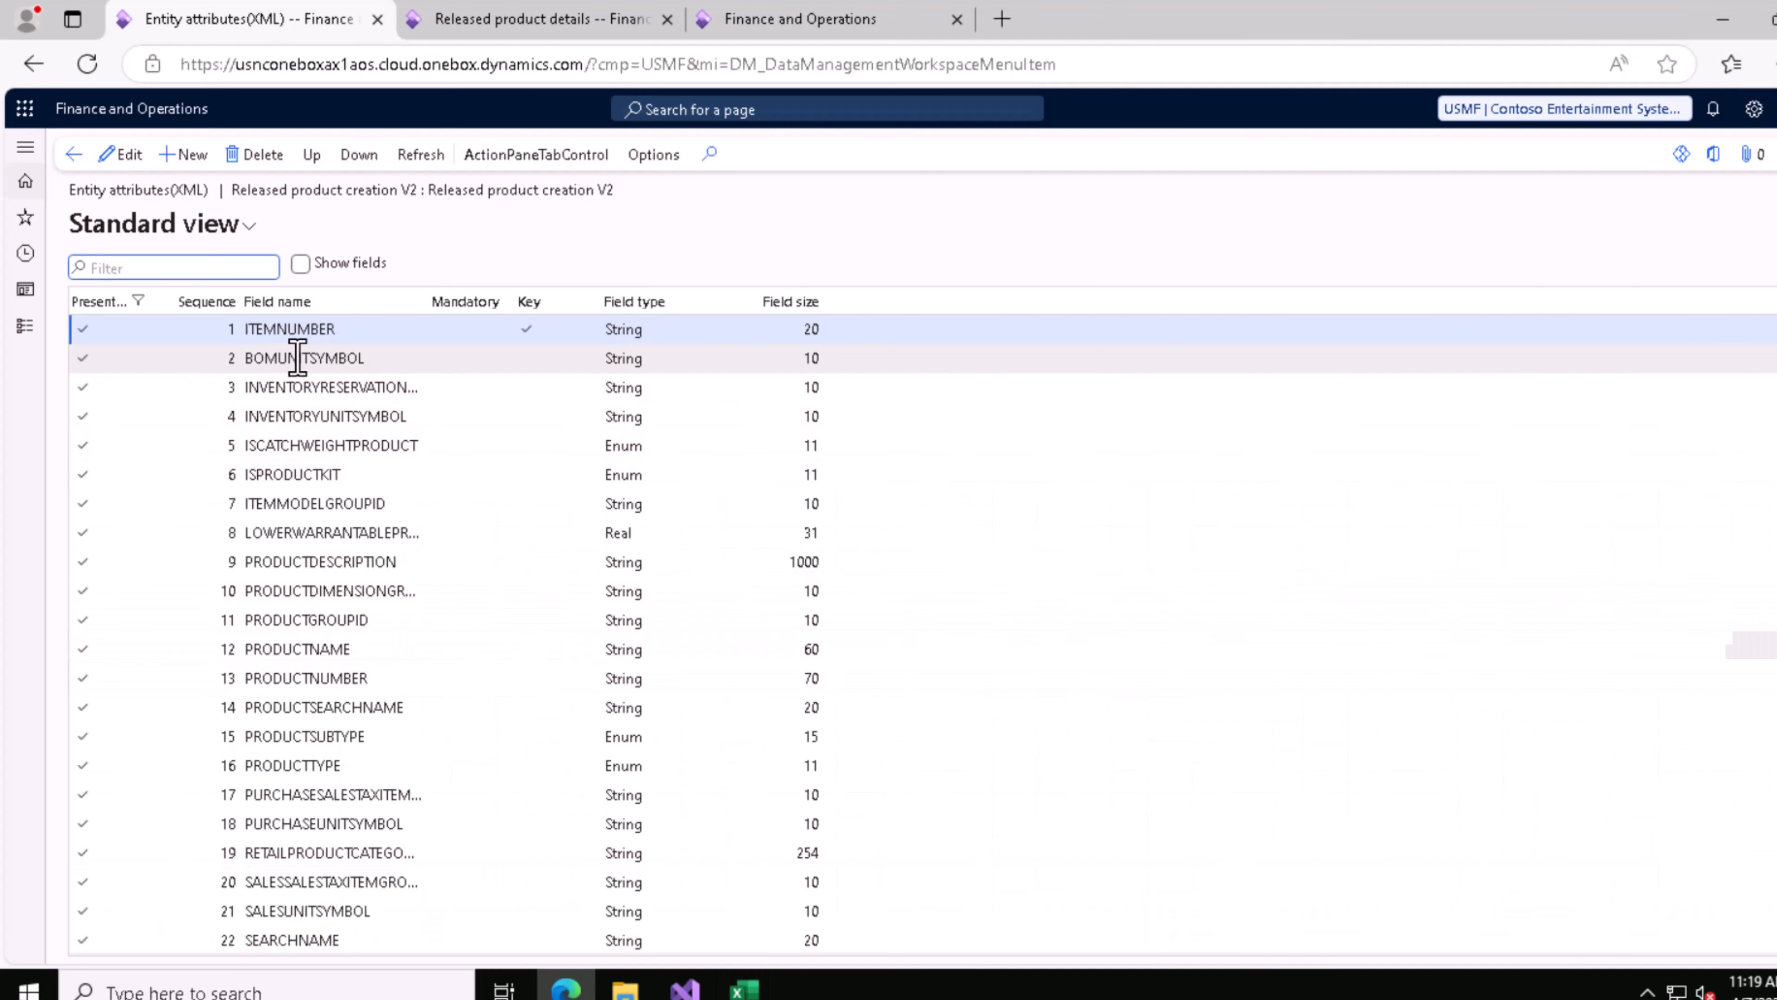
double_click(298, 358)
left_click(743, 987)
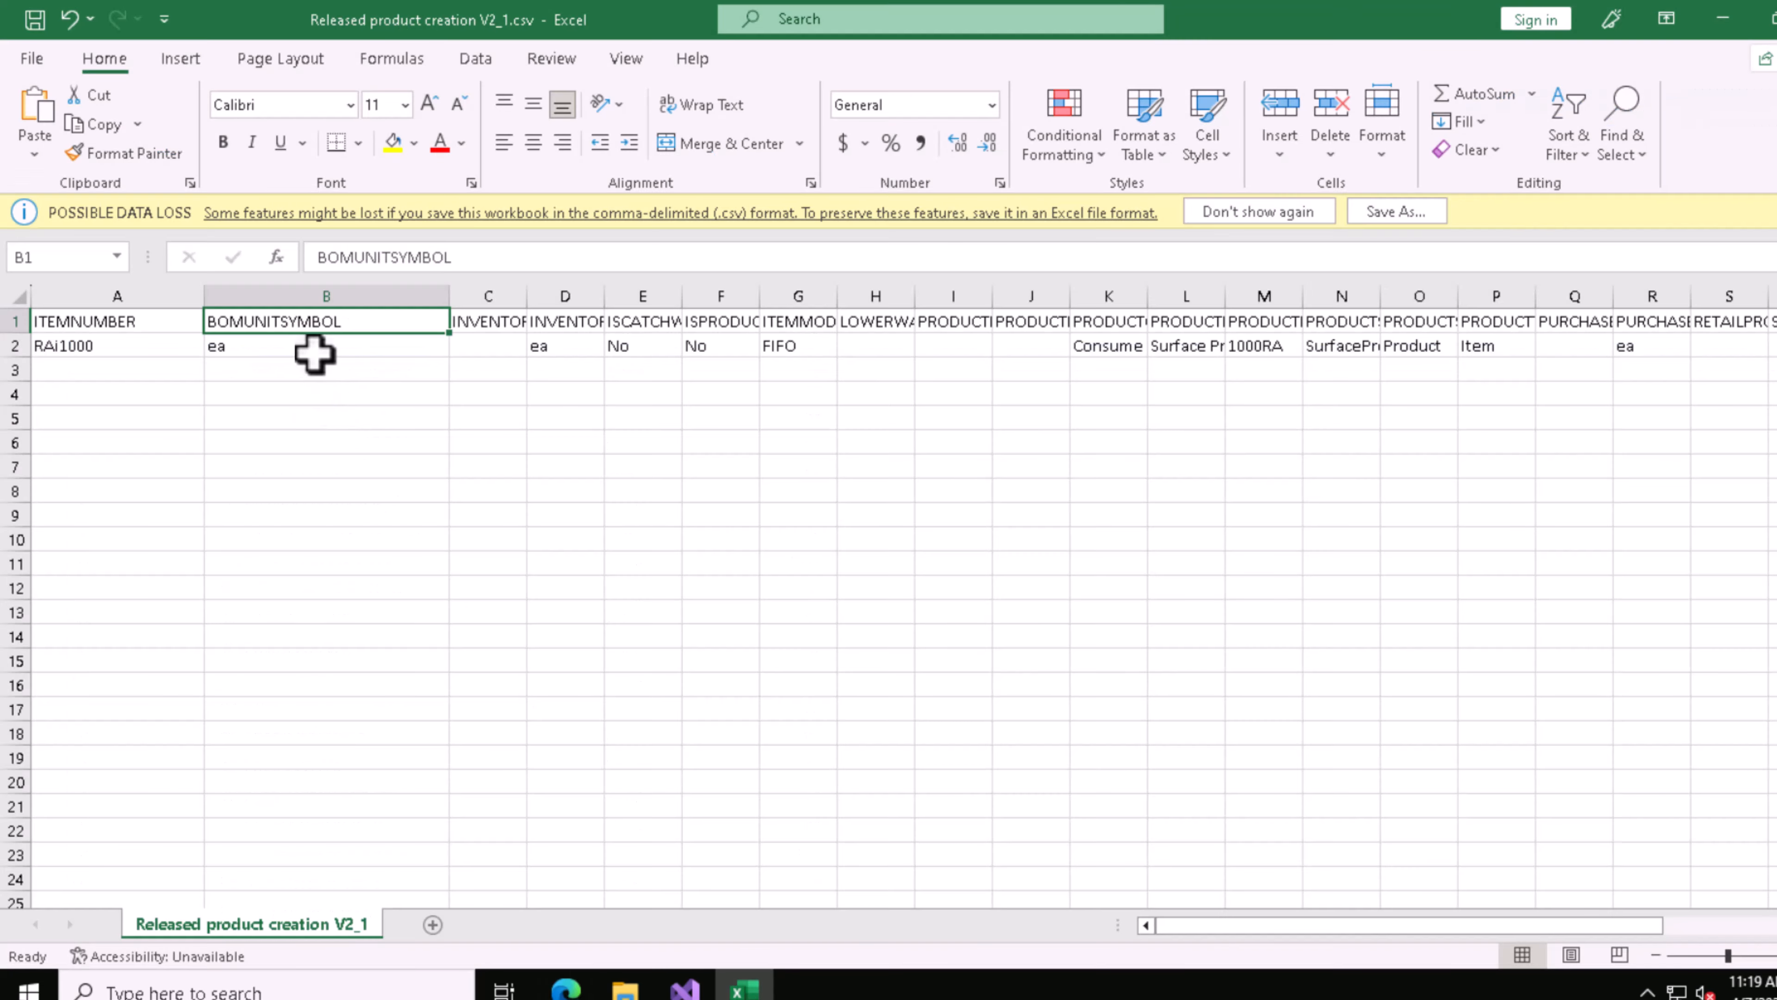
left_click(570, 988)
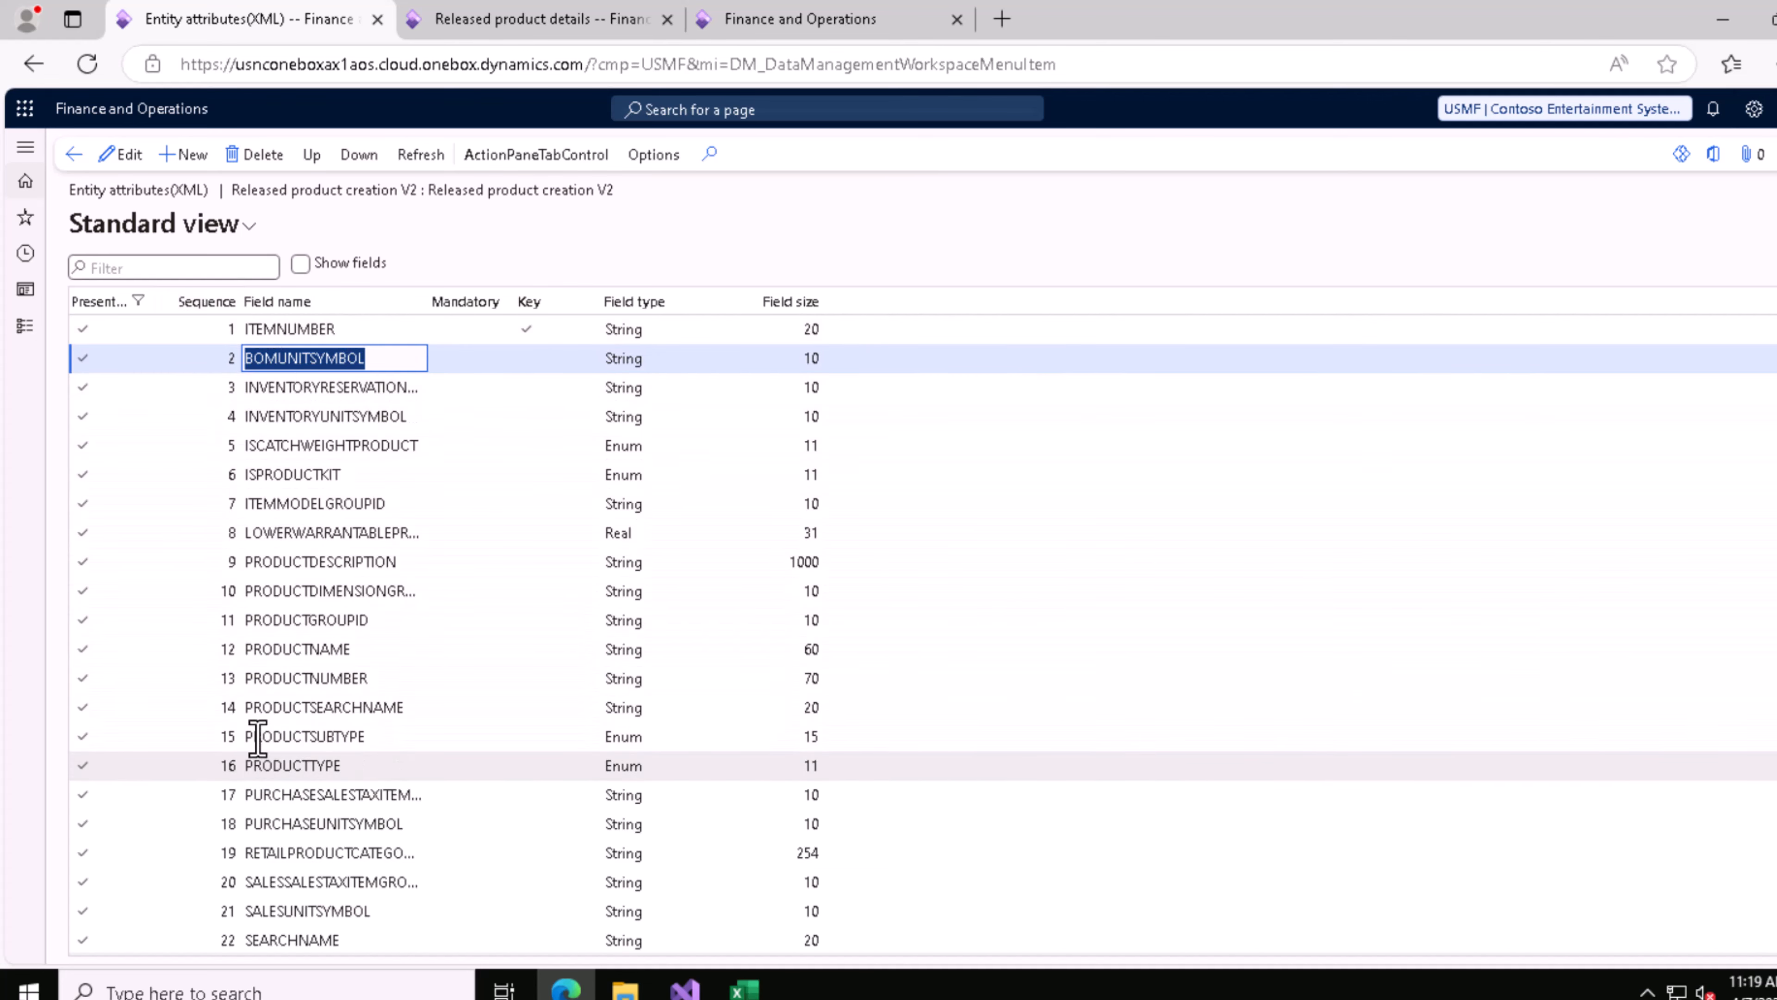
left_click(744, 987)
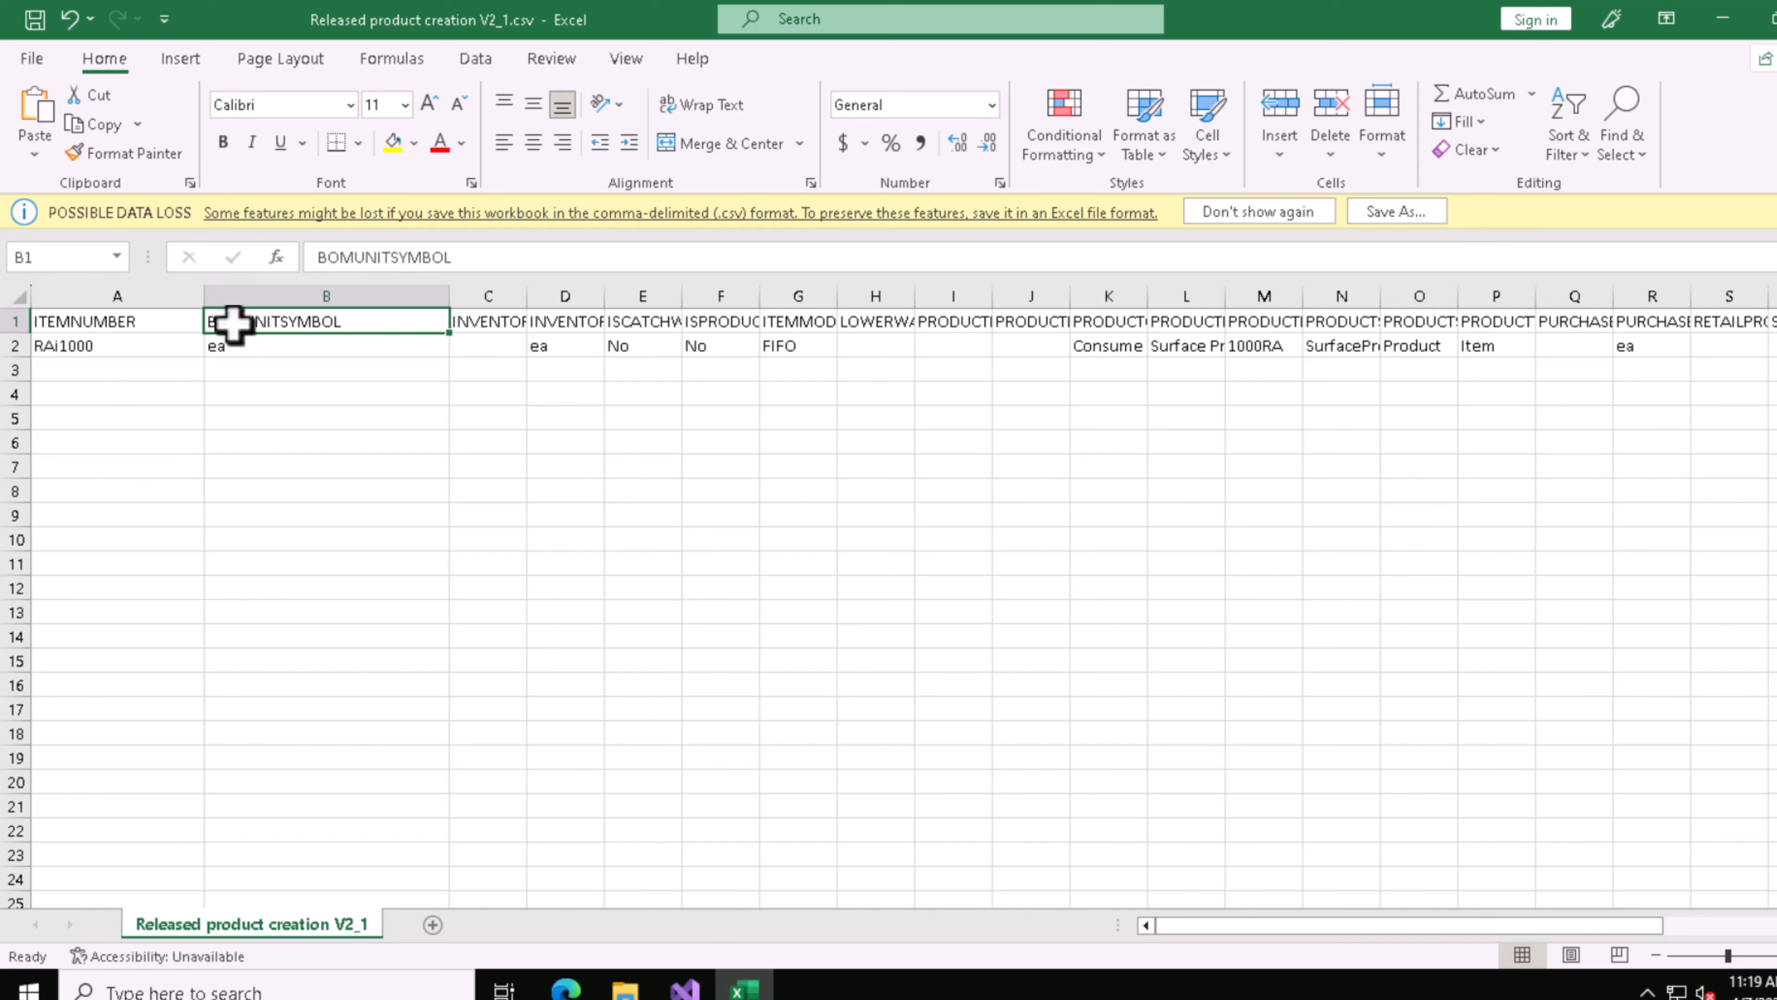
key("alt+Tab")
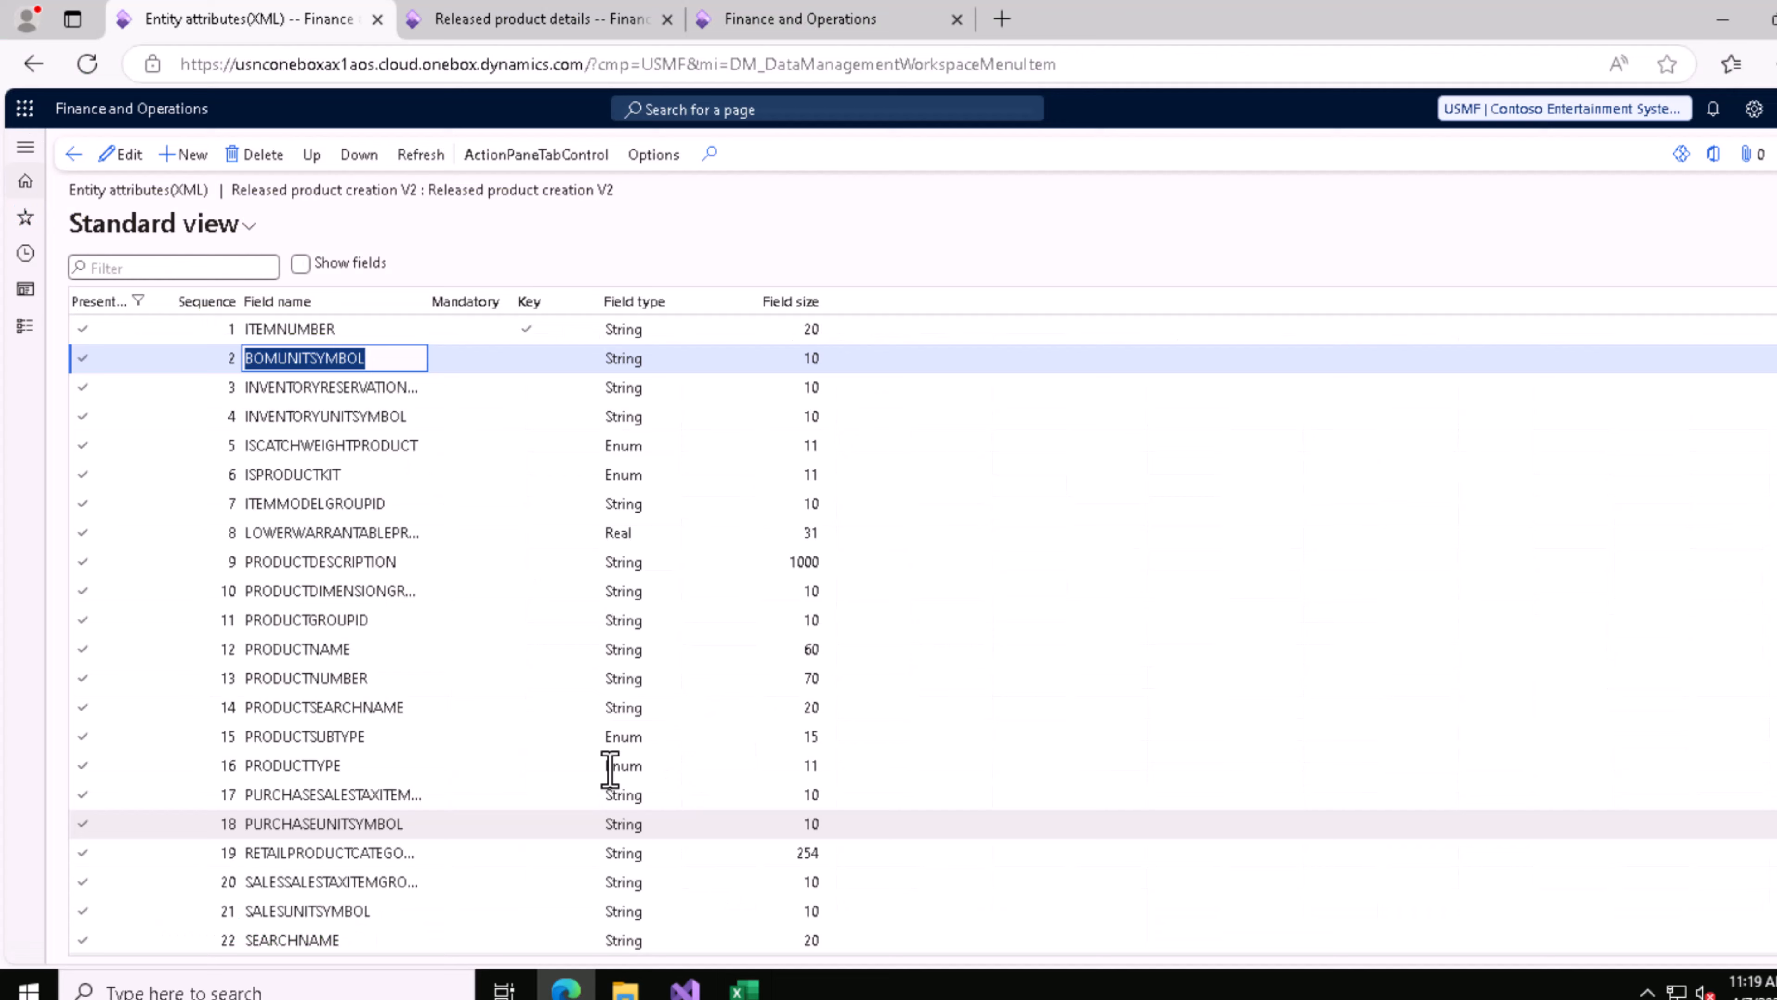
Step: Compare the EcoResProductDetailsExtendedGrid menu item in Visual Studio with the menu item name in the browser's Released product details address
left_click(686, 970)
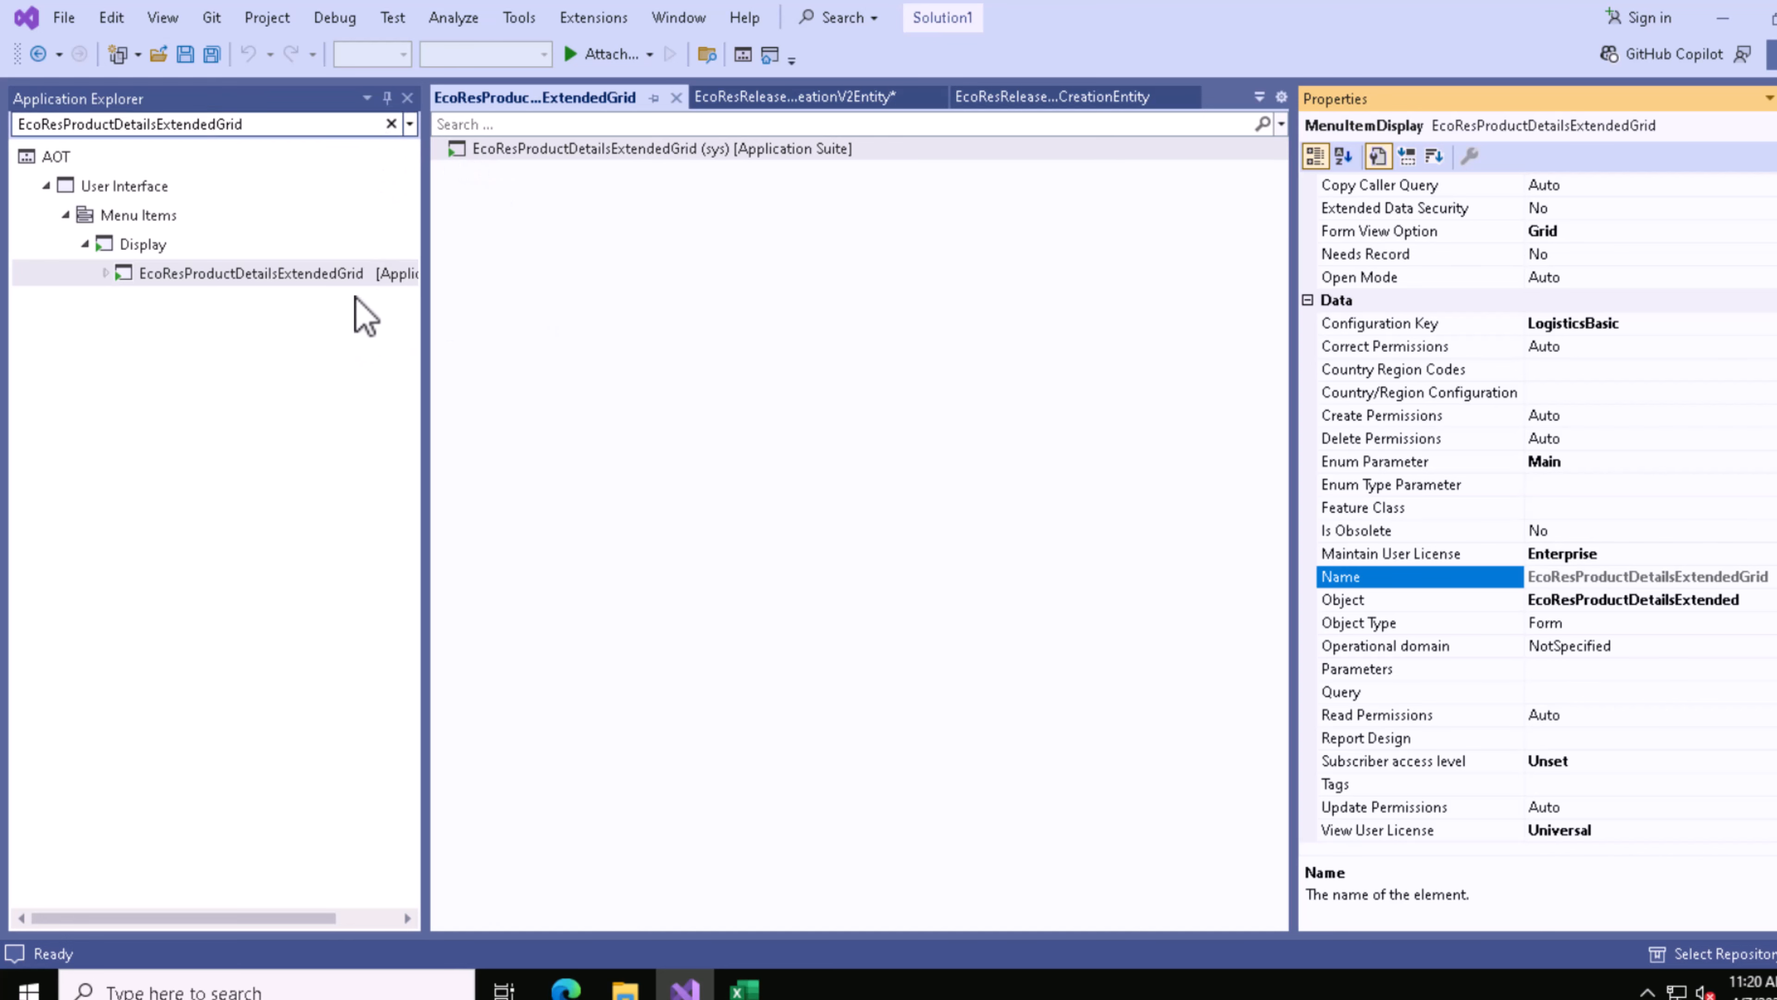
left_click(248, 275)
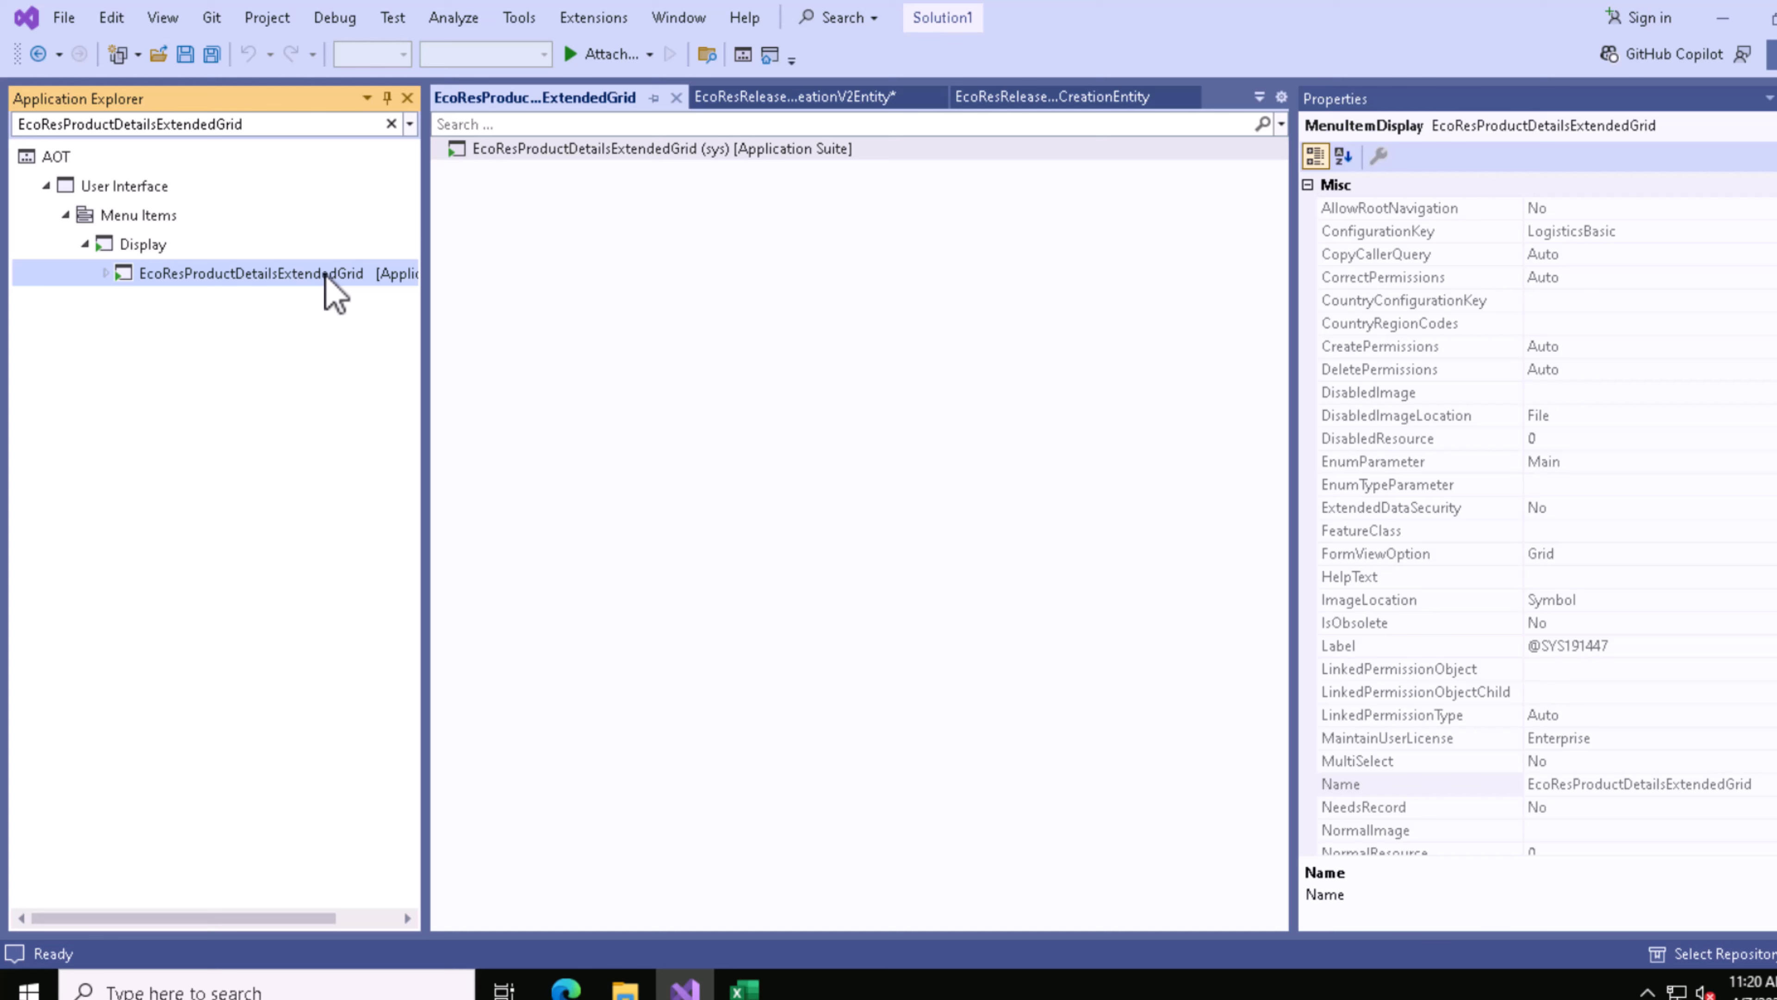
left_click(576, 988)
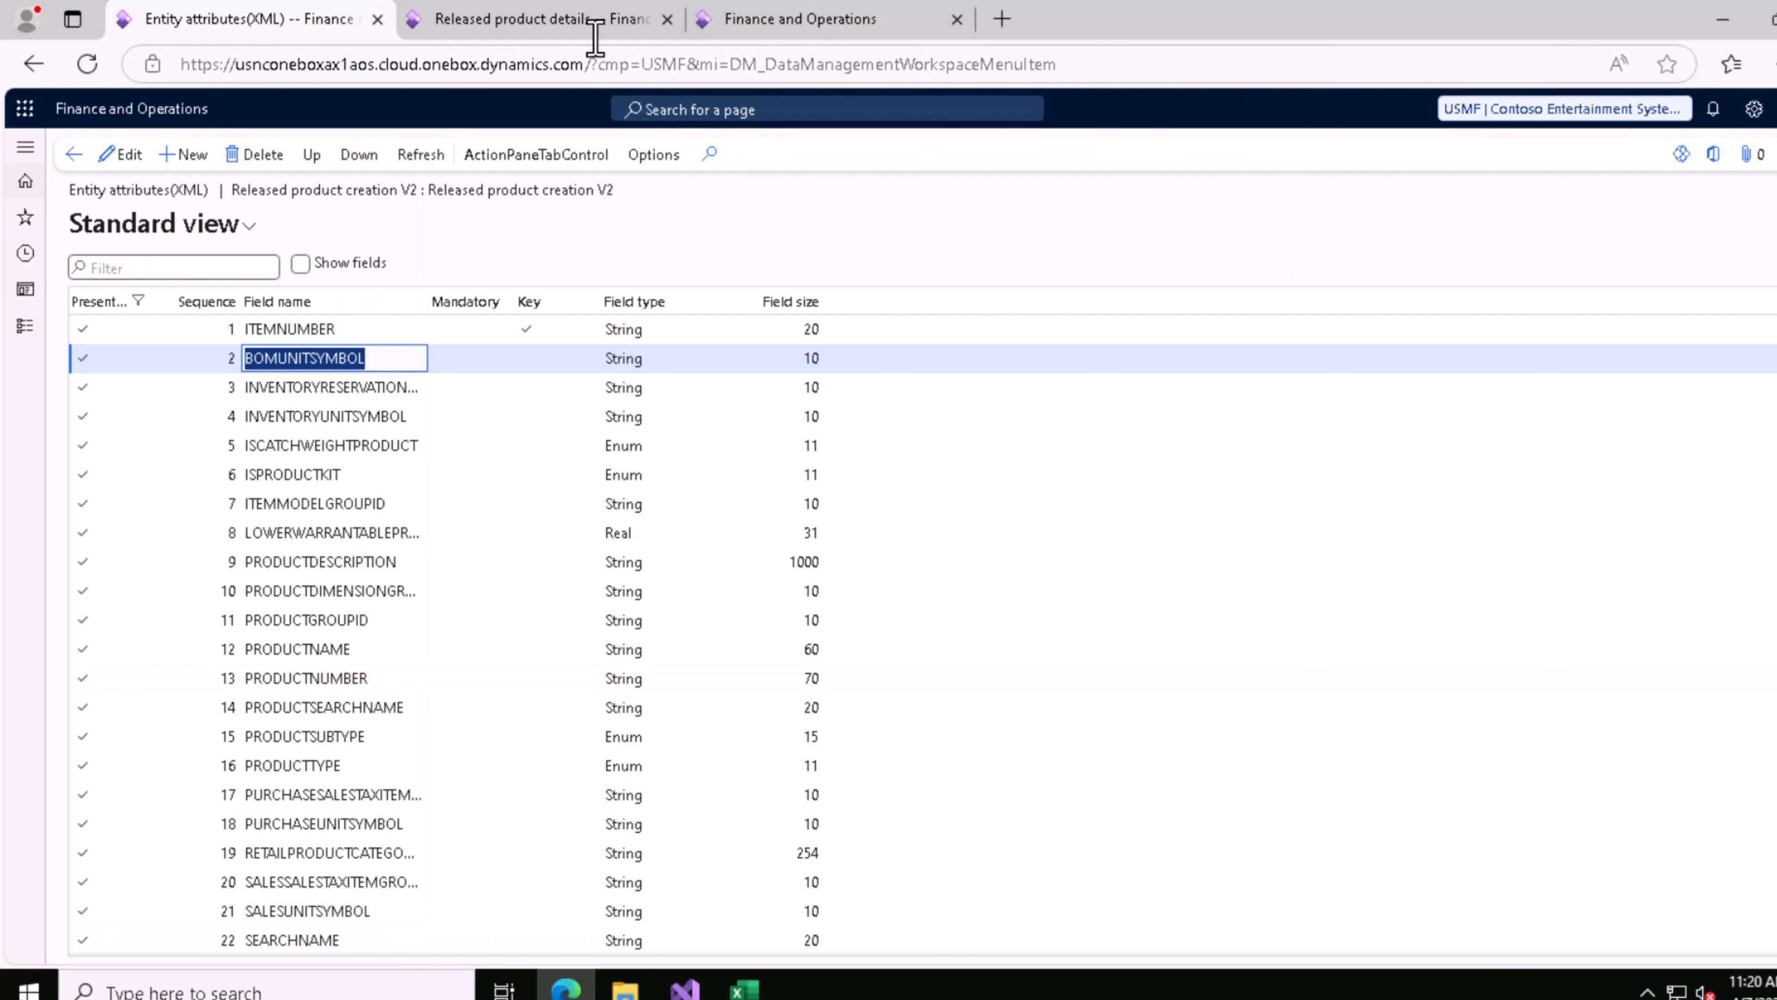
left_click(581, 21)
double_click(840, 64)
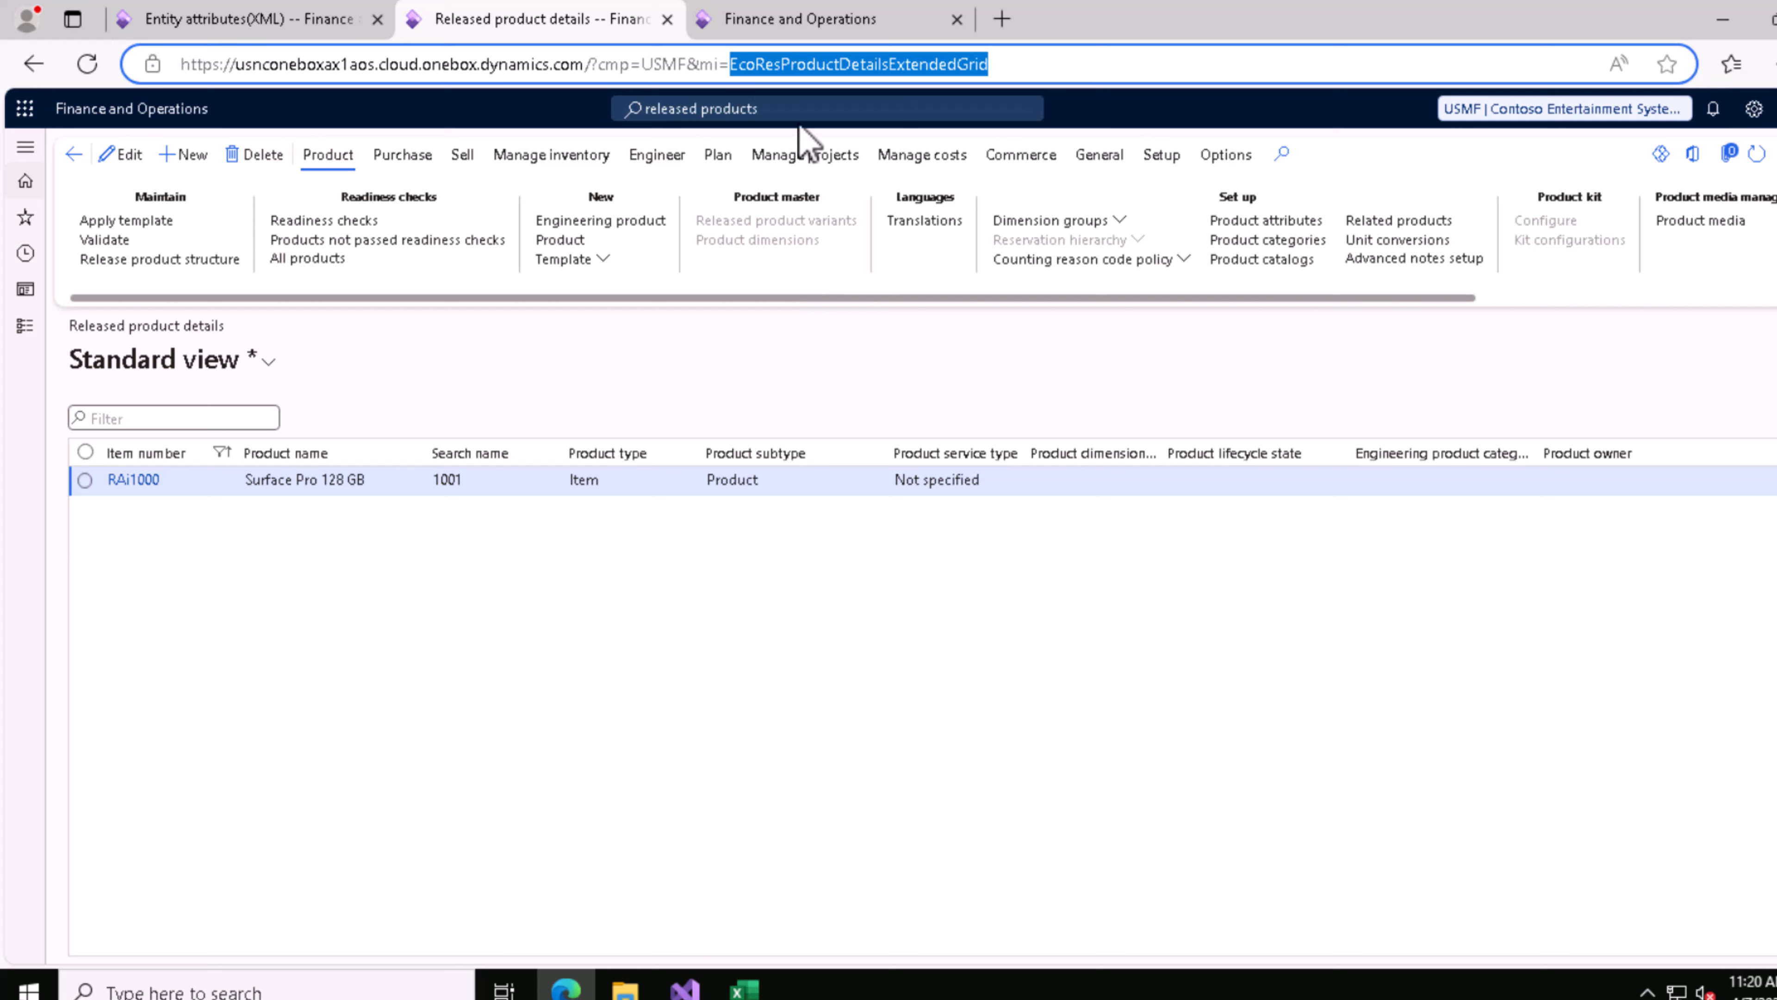
Step: Reopen the Released products page found under Product information management > Products
left_click(801, 111)
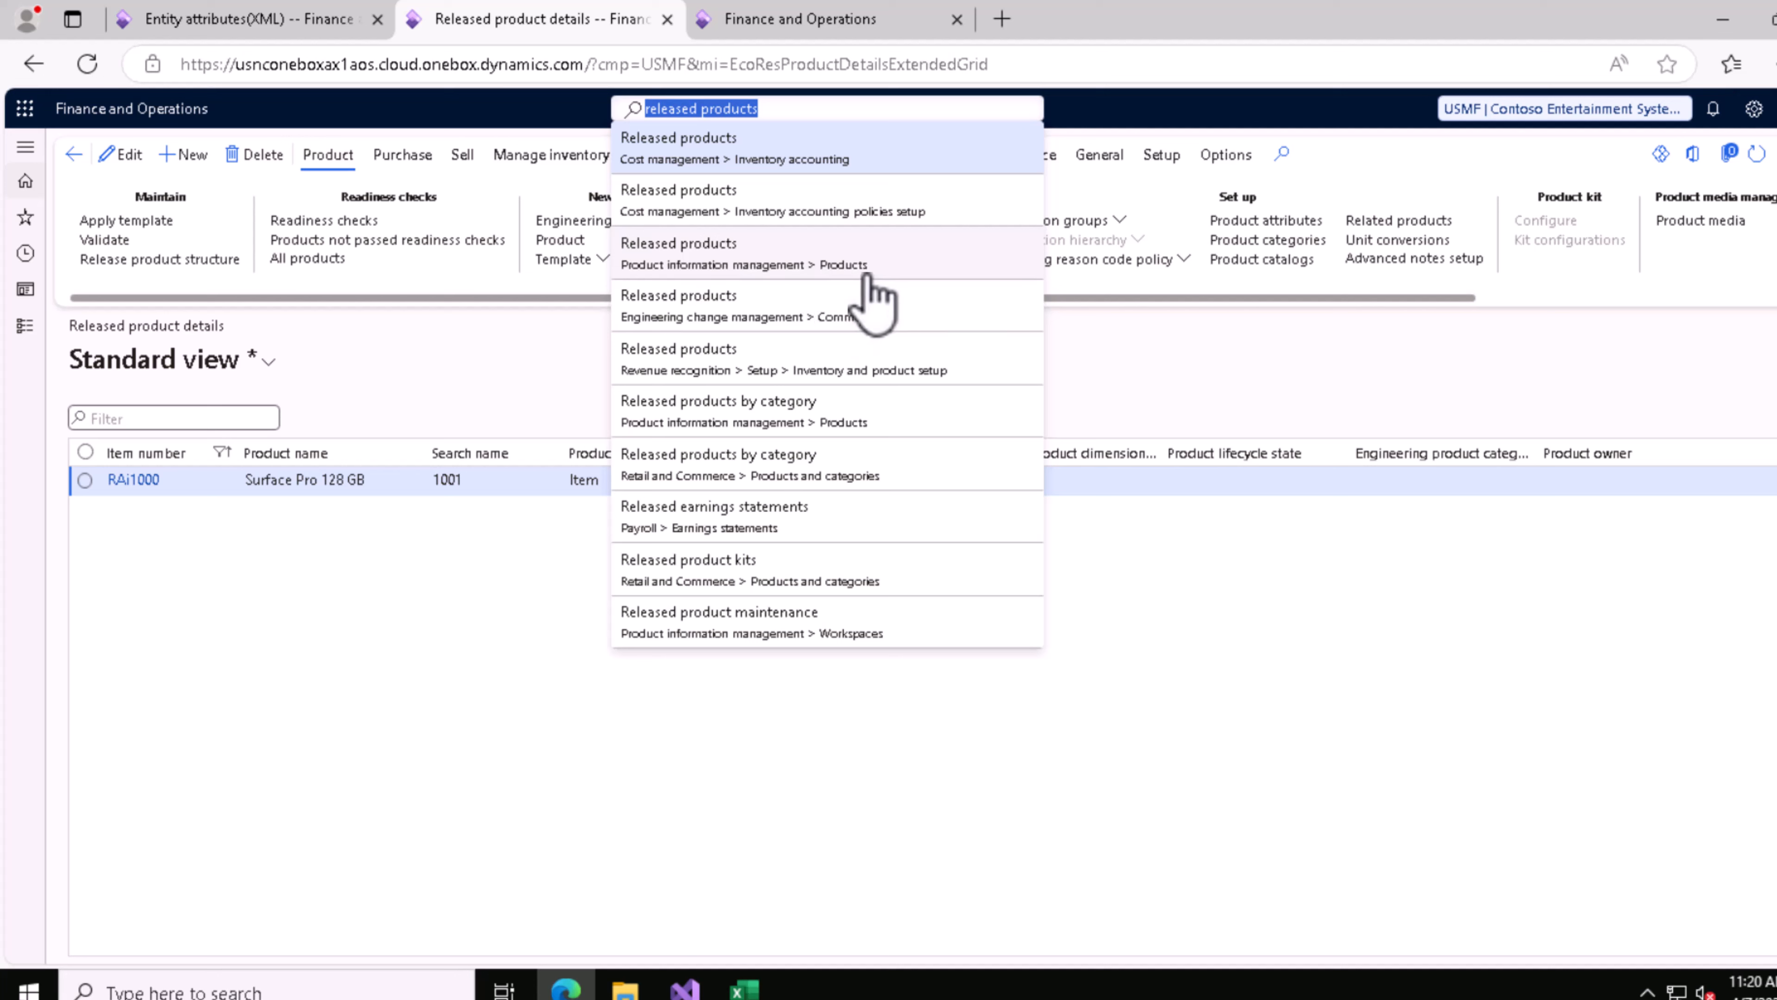
left_click(750, 263)
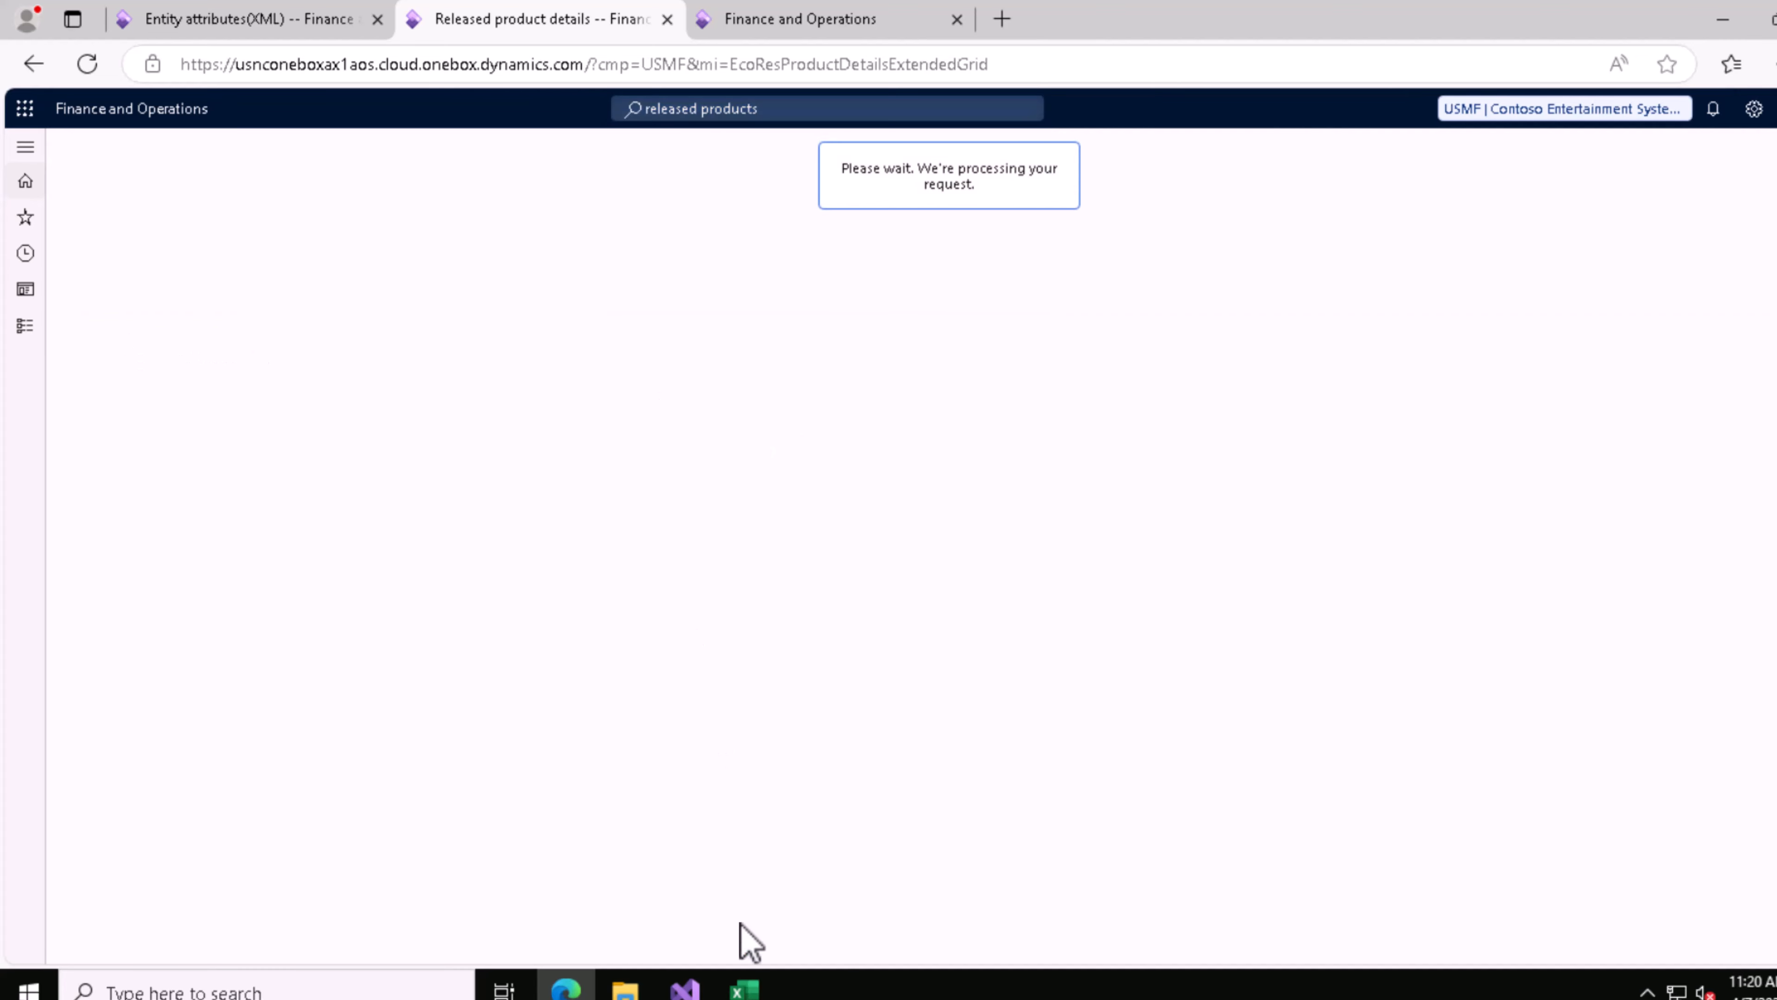
Step: Switch to Visual Studio and search the Application Explorer for Releasedproductcrea
left_click(685, 989)
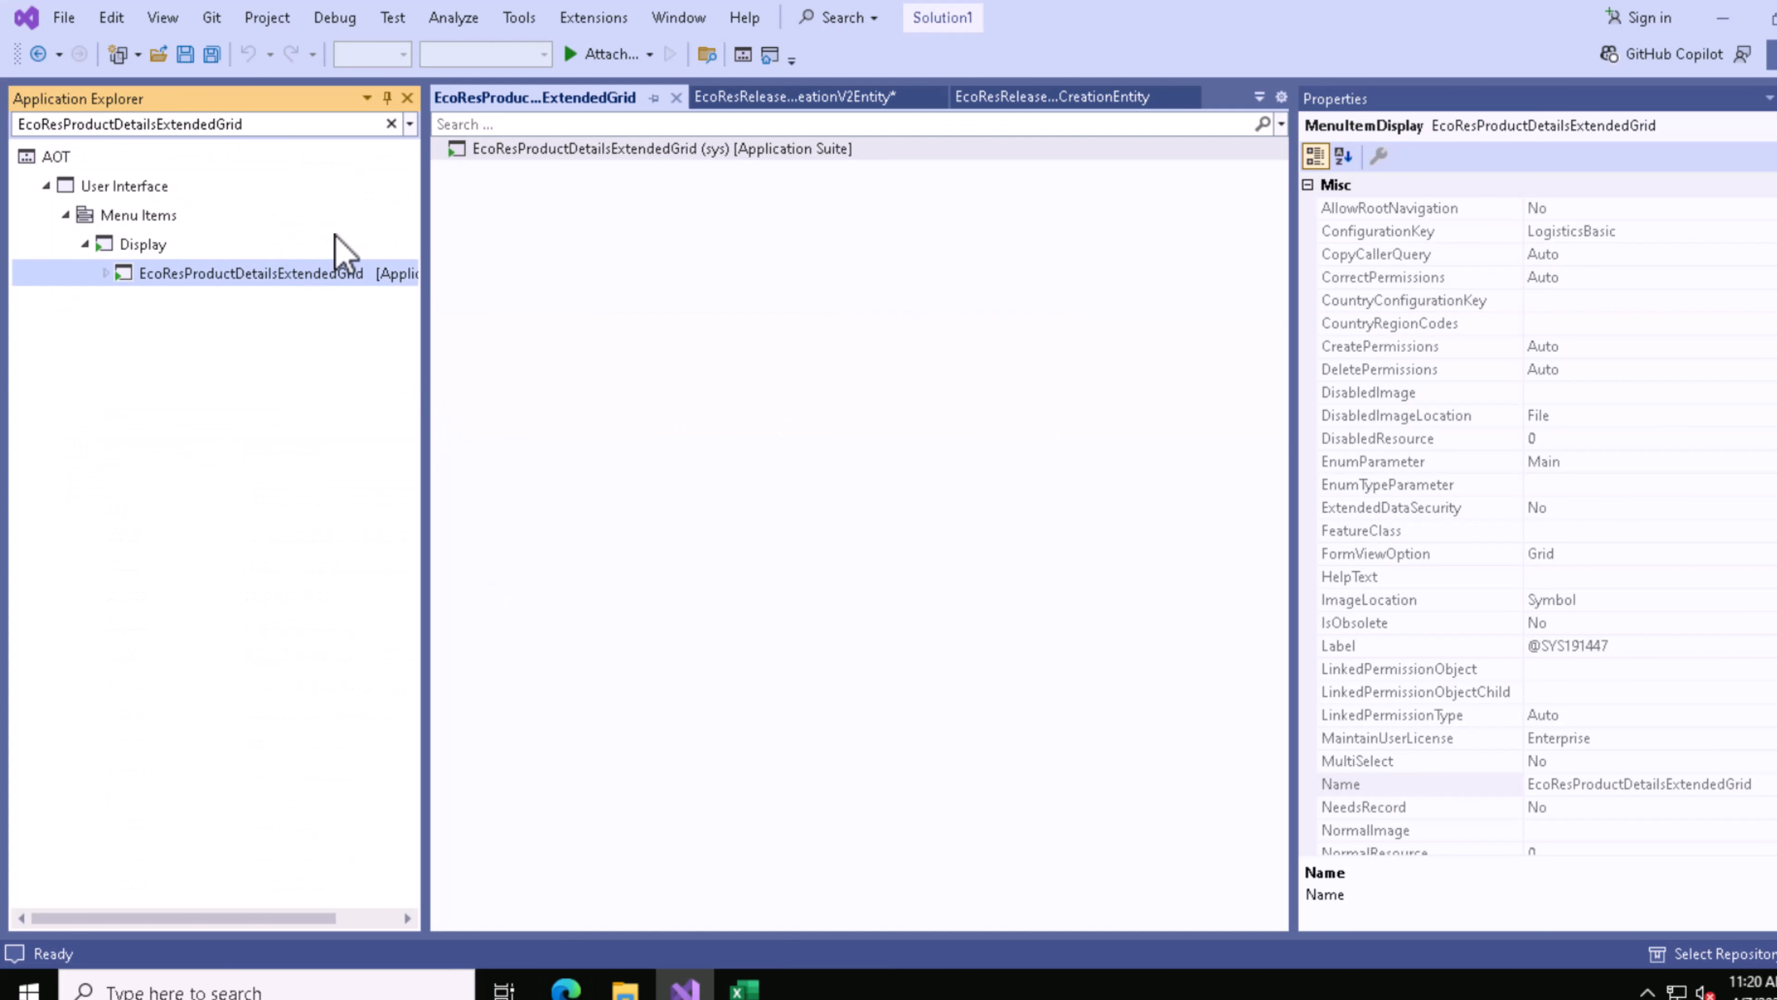
left_click(391, 124)
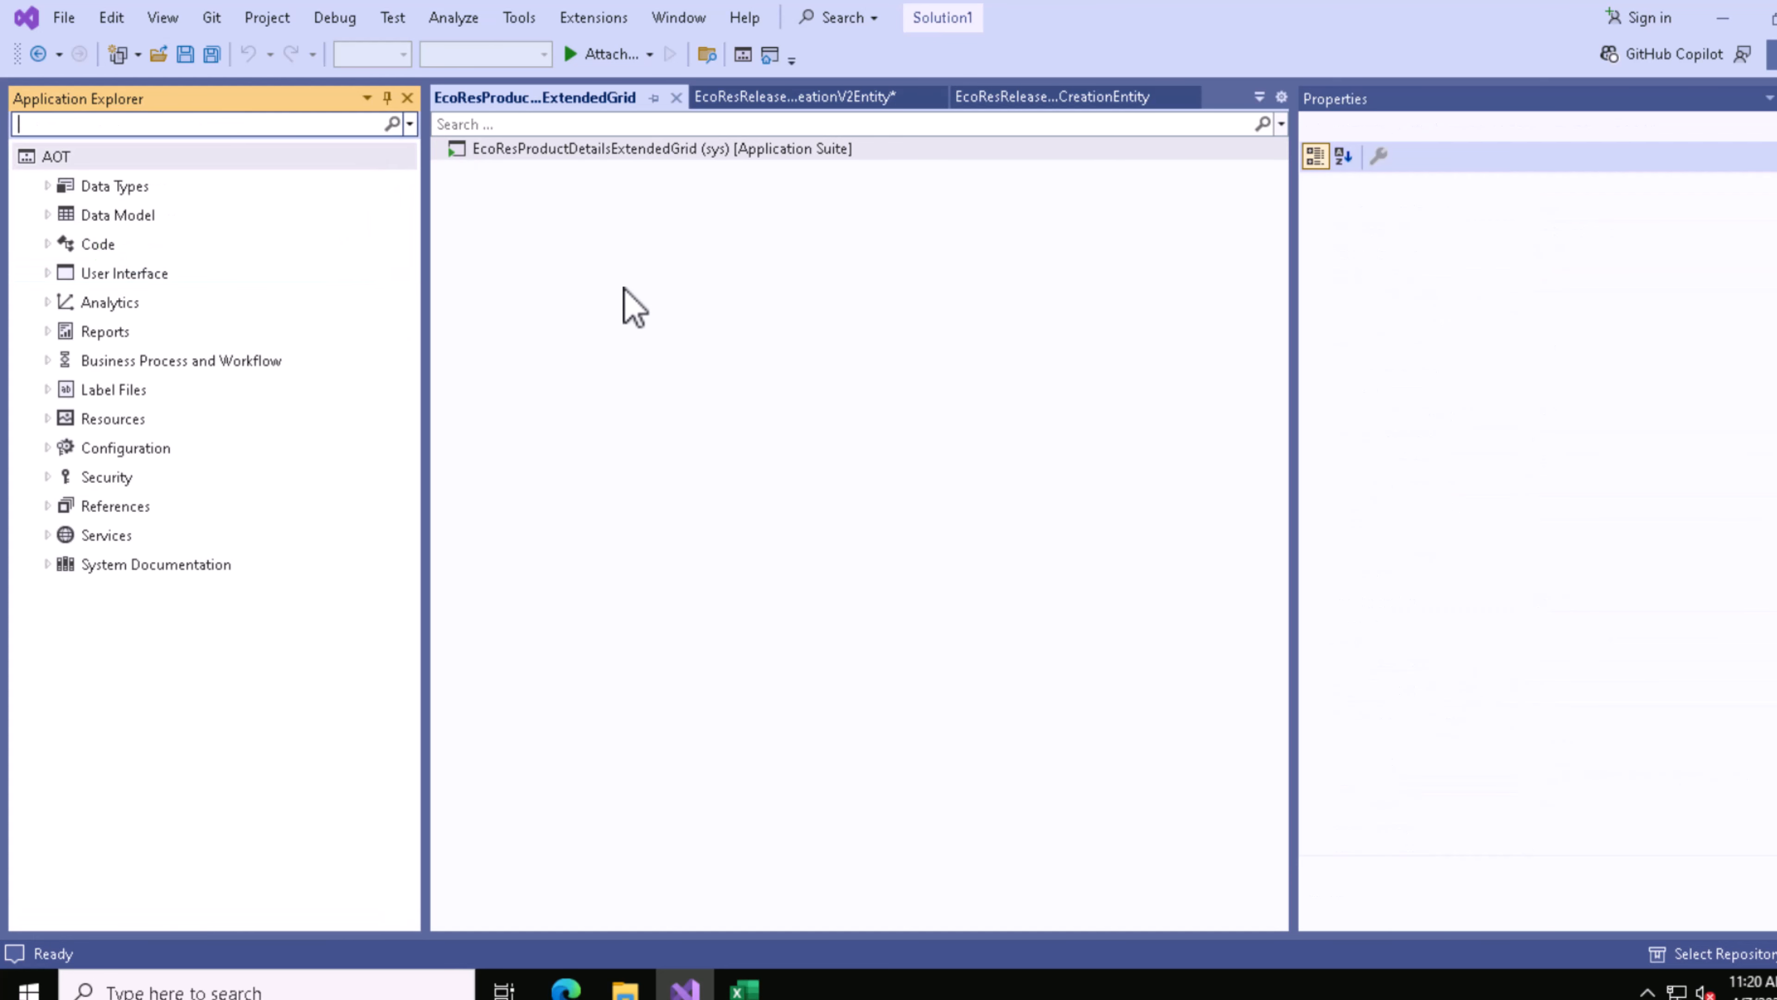
type("RE")
left_click(145, 150)
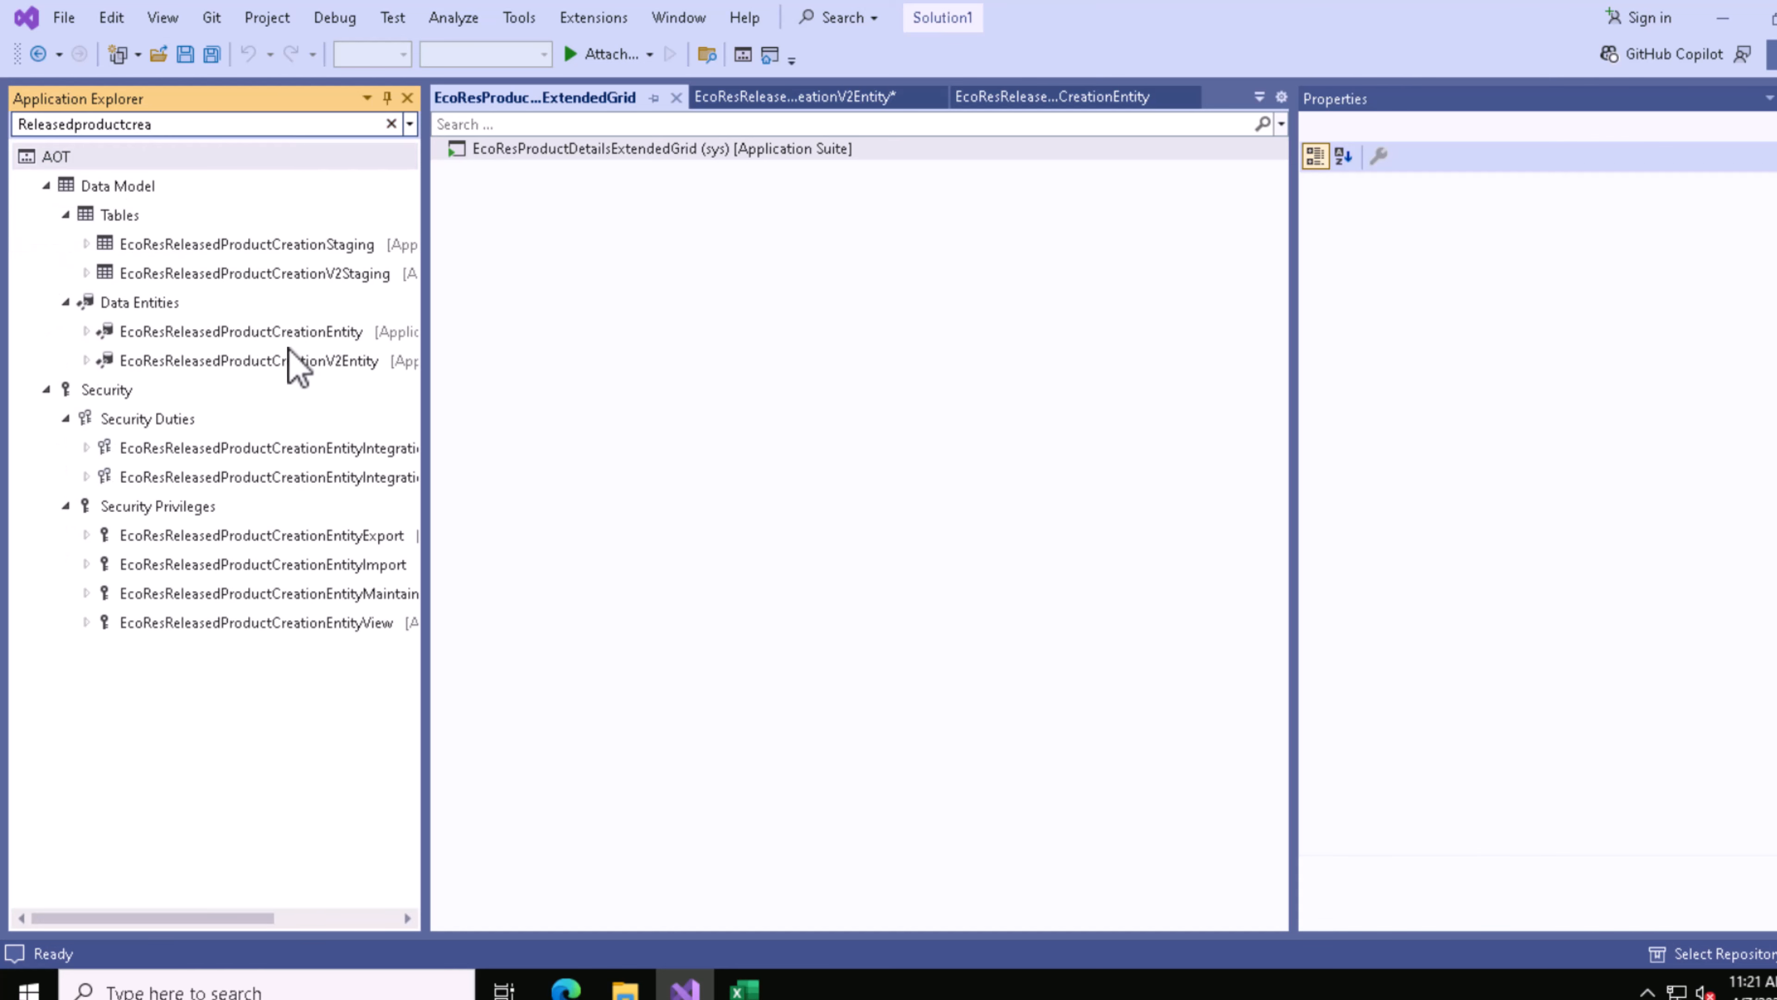
Step: Widen the Application Explorer and open the EcoResReleasedProductCreationV2Entity data entity in the designer
left_click_drag(425, 273, 486, 273)
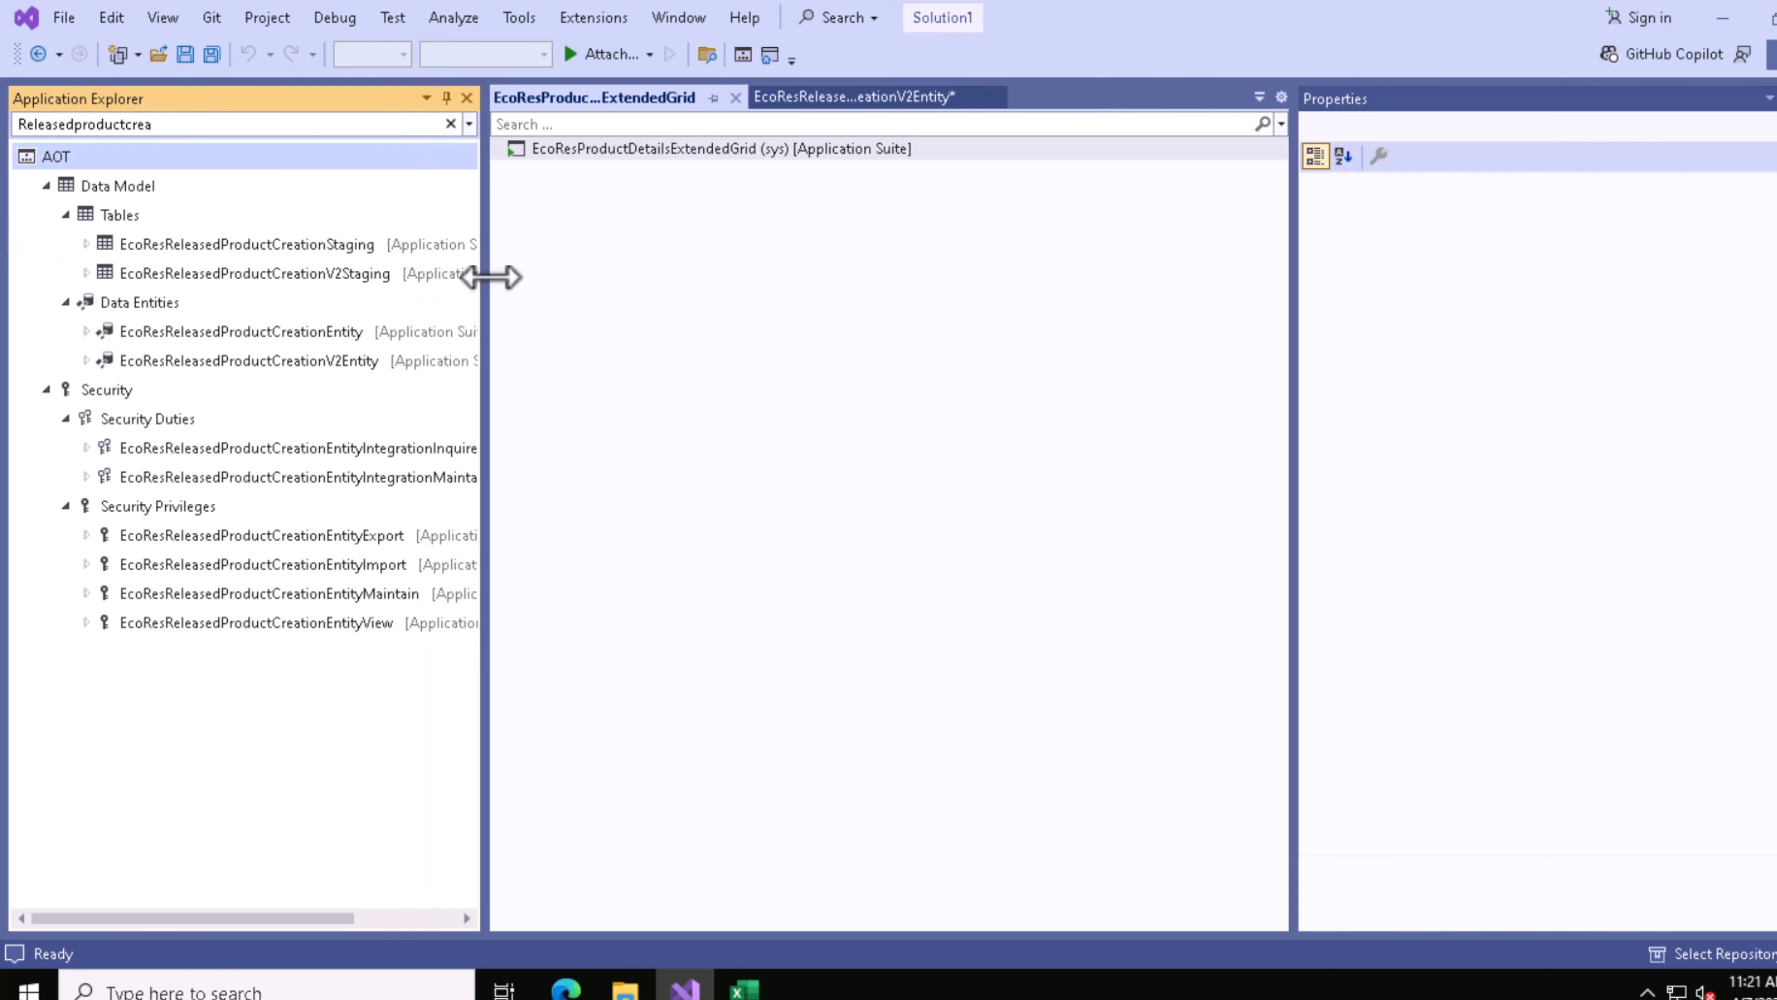
left_click(166, 339)
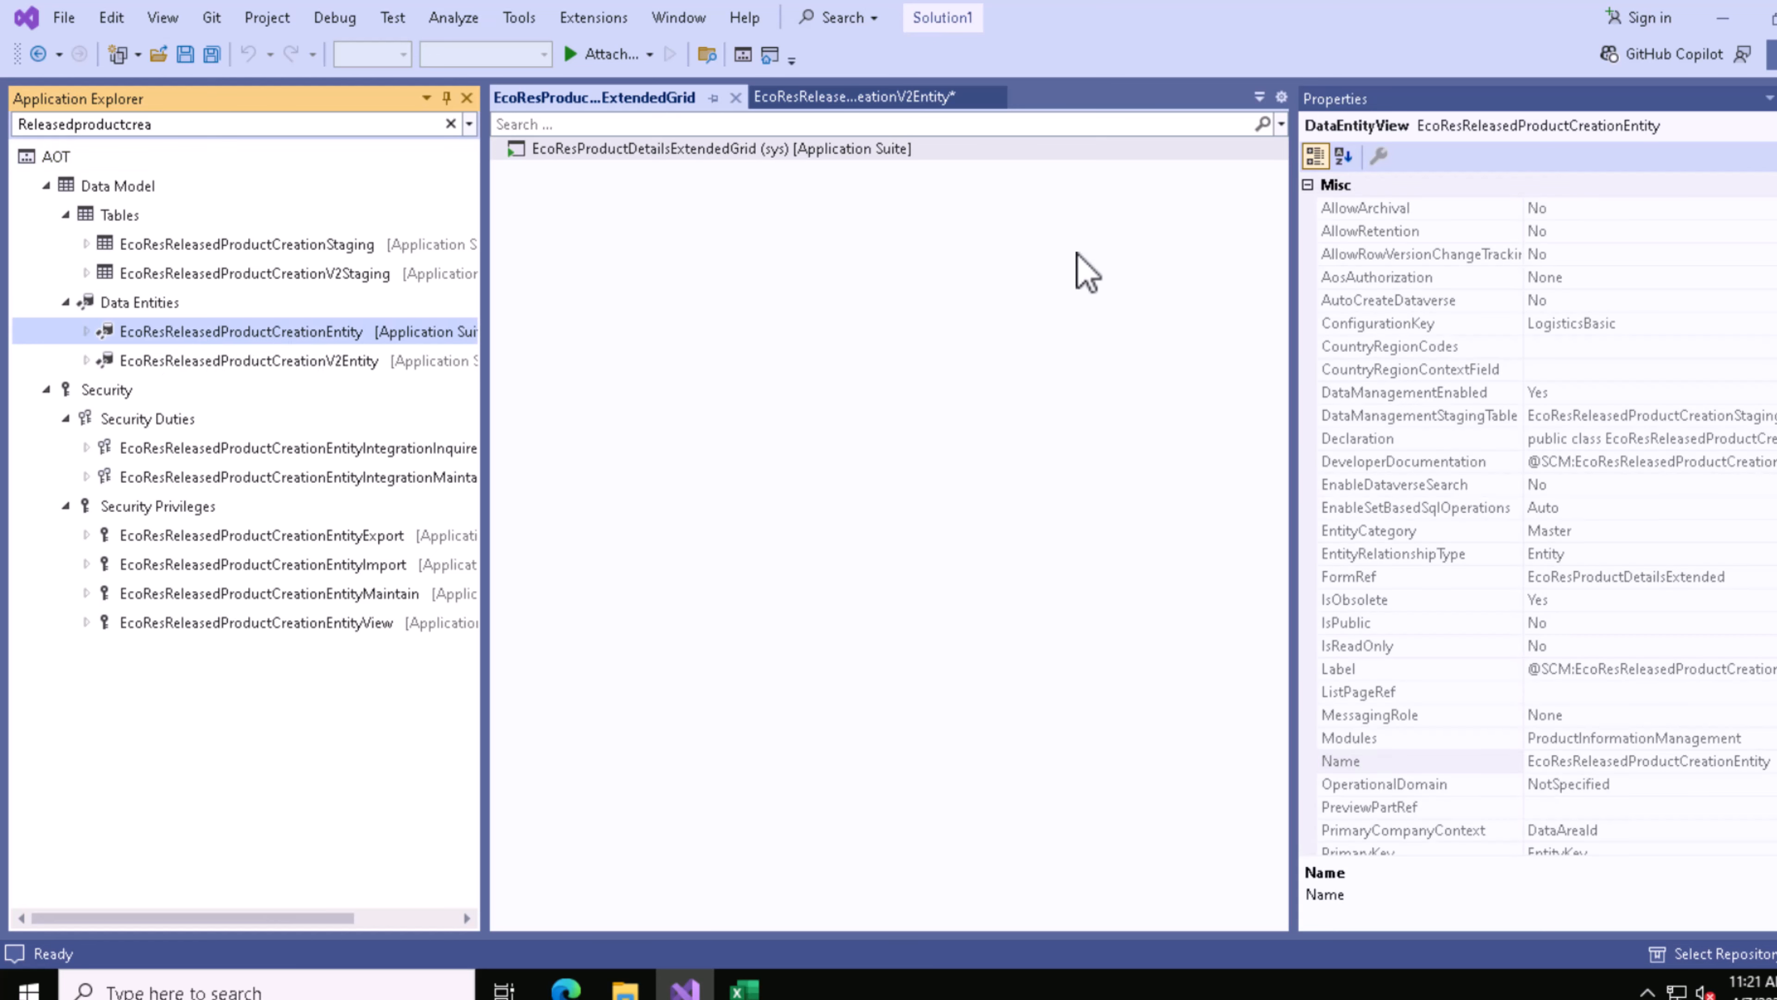
left_click(265, 364)
right_click(267, 370)
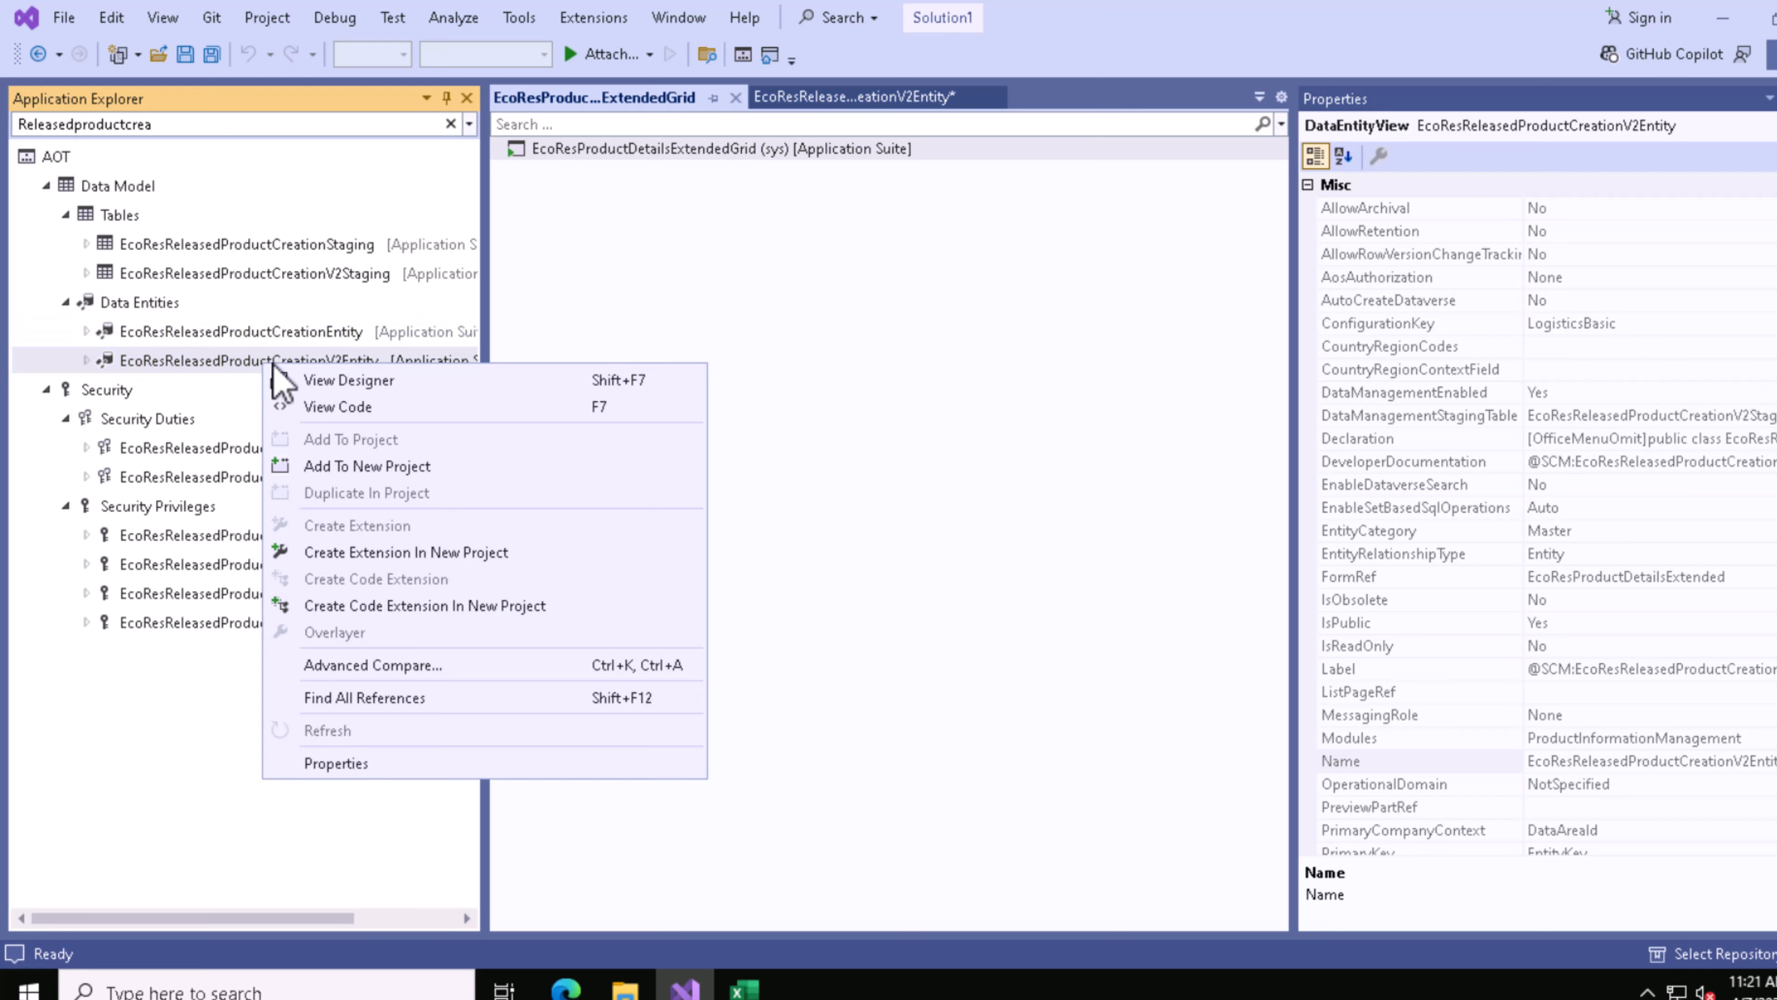
left_click(378, 386)
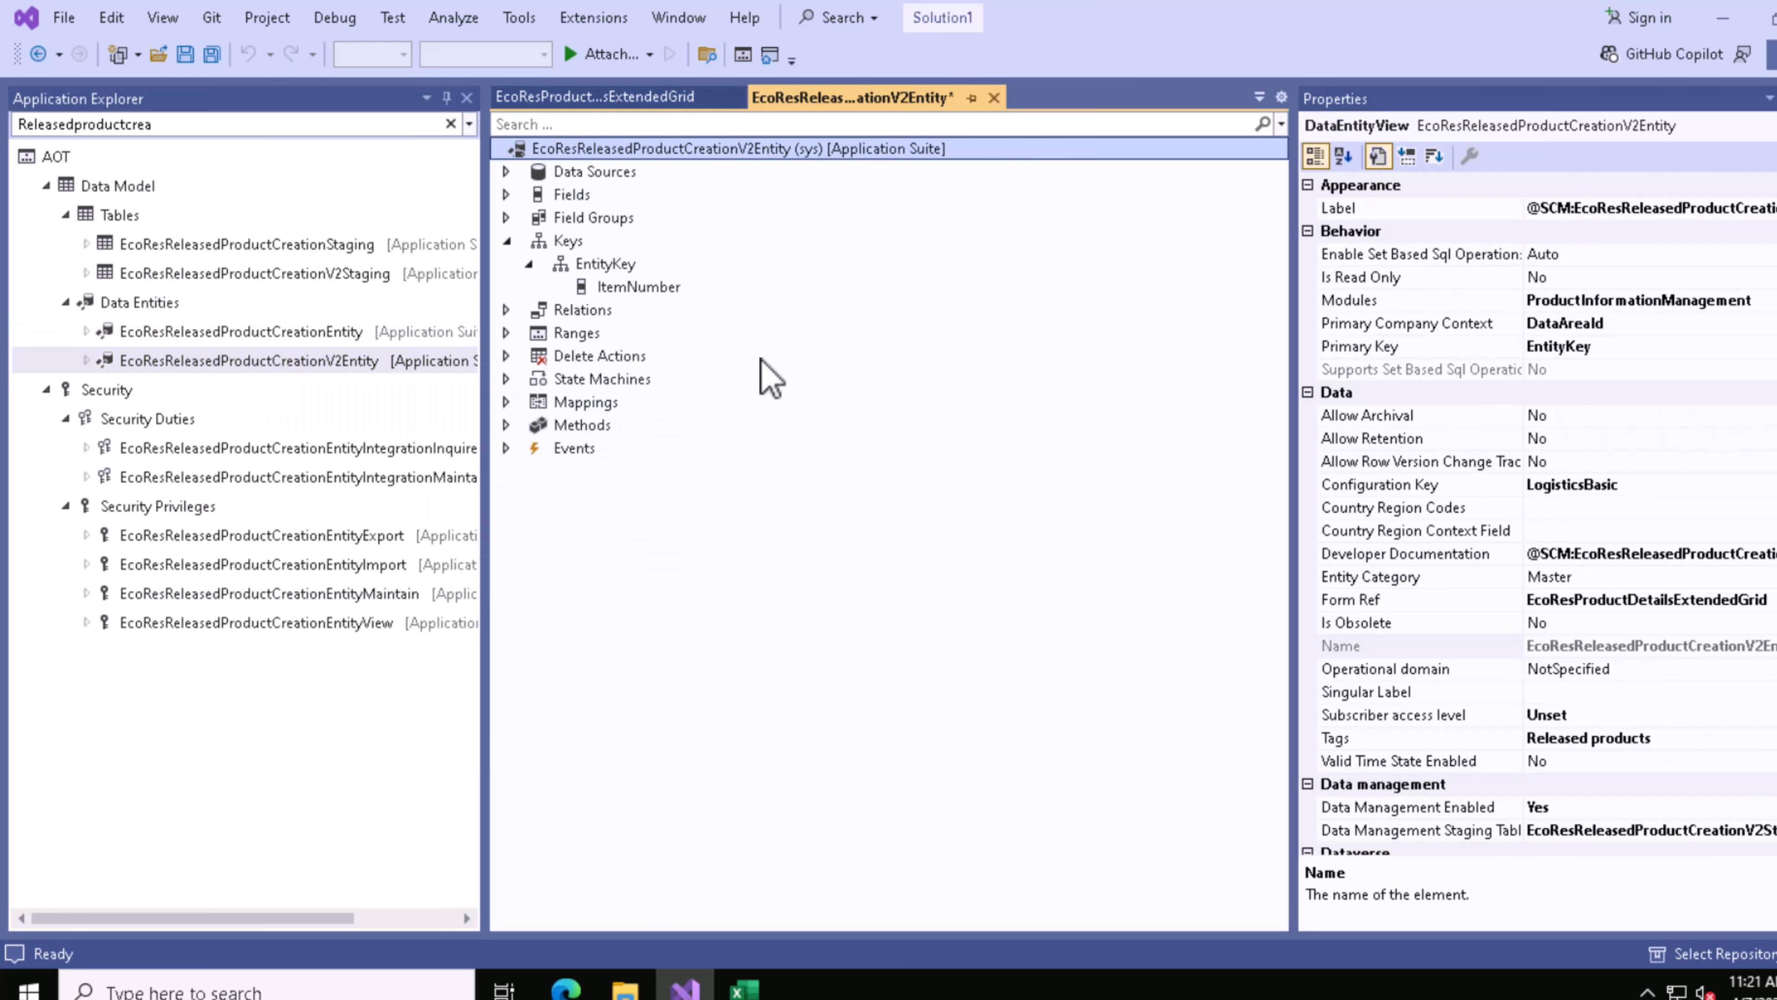
Step: Inspect the properties of the entity's EntityKey and its ItemNumber key field
left_click(571, 243)
left_click(615, 266)
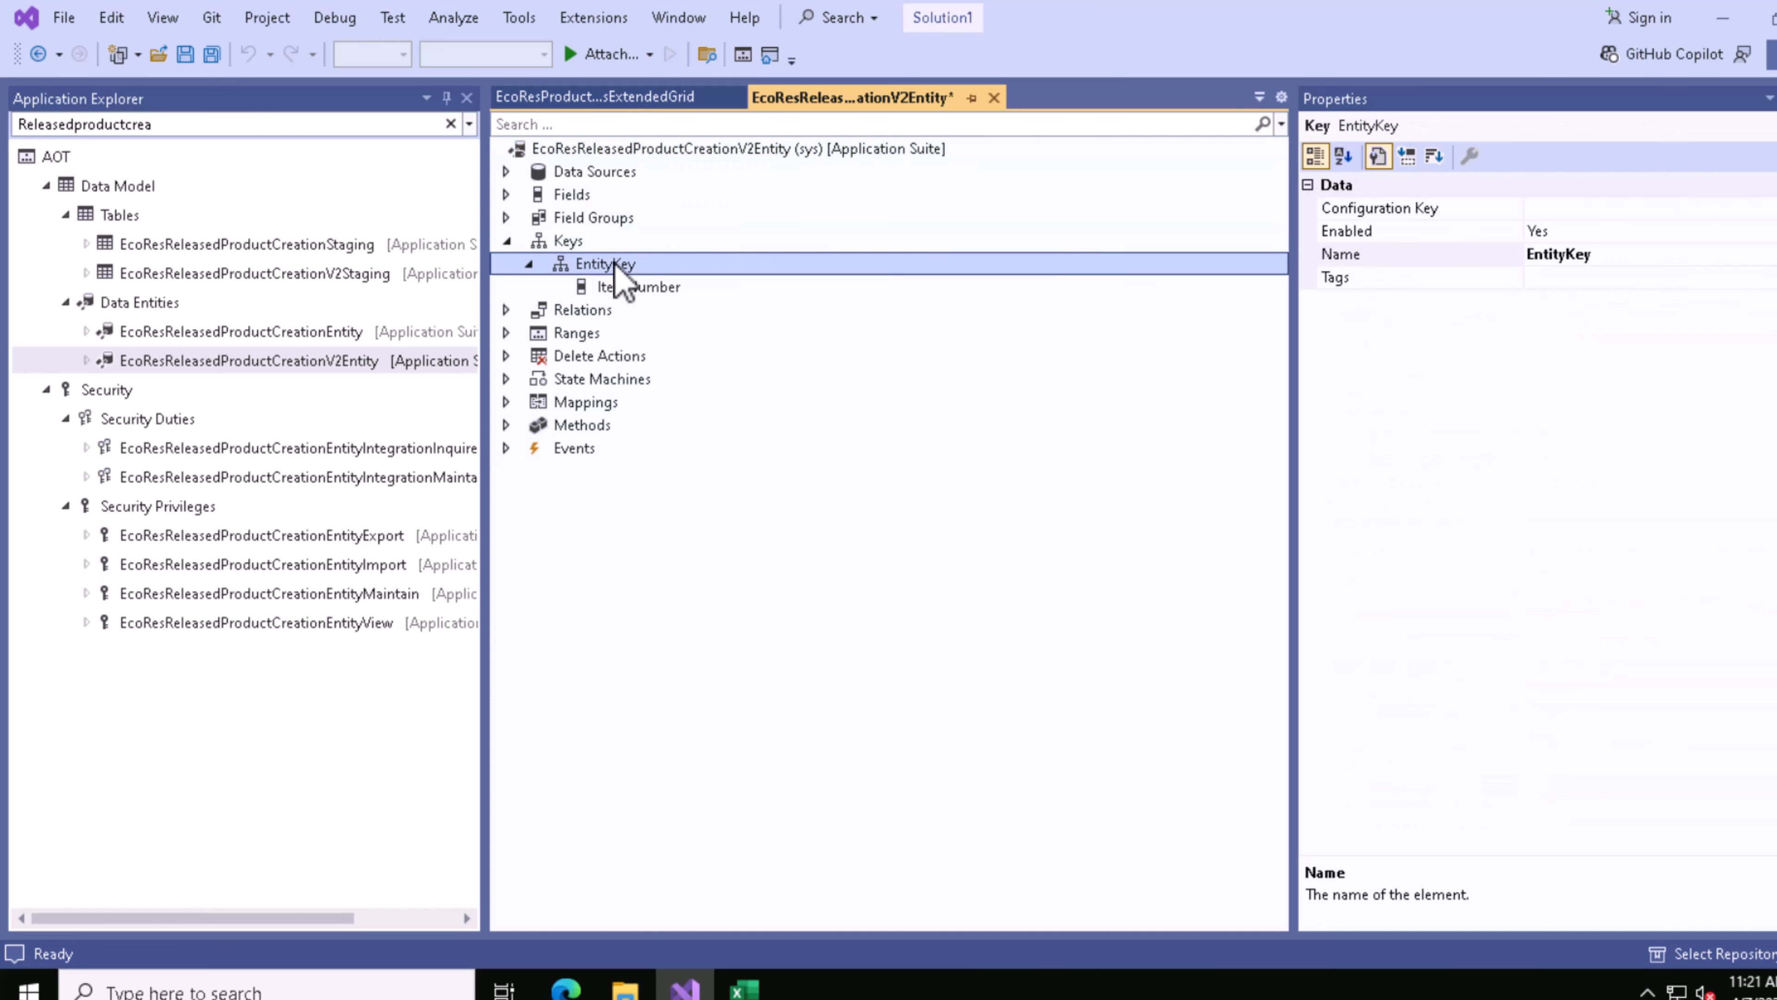
left_click(659, 290)
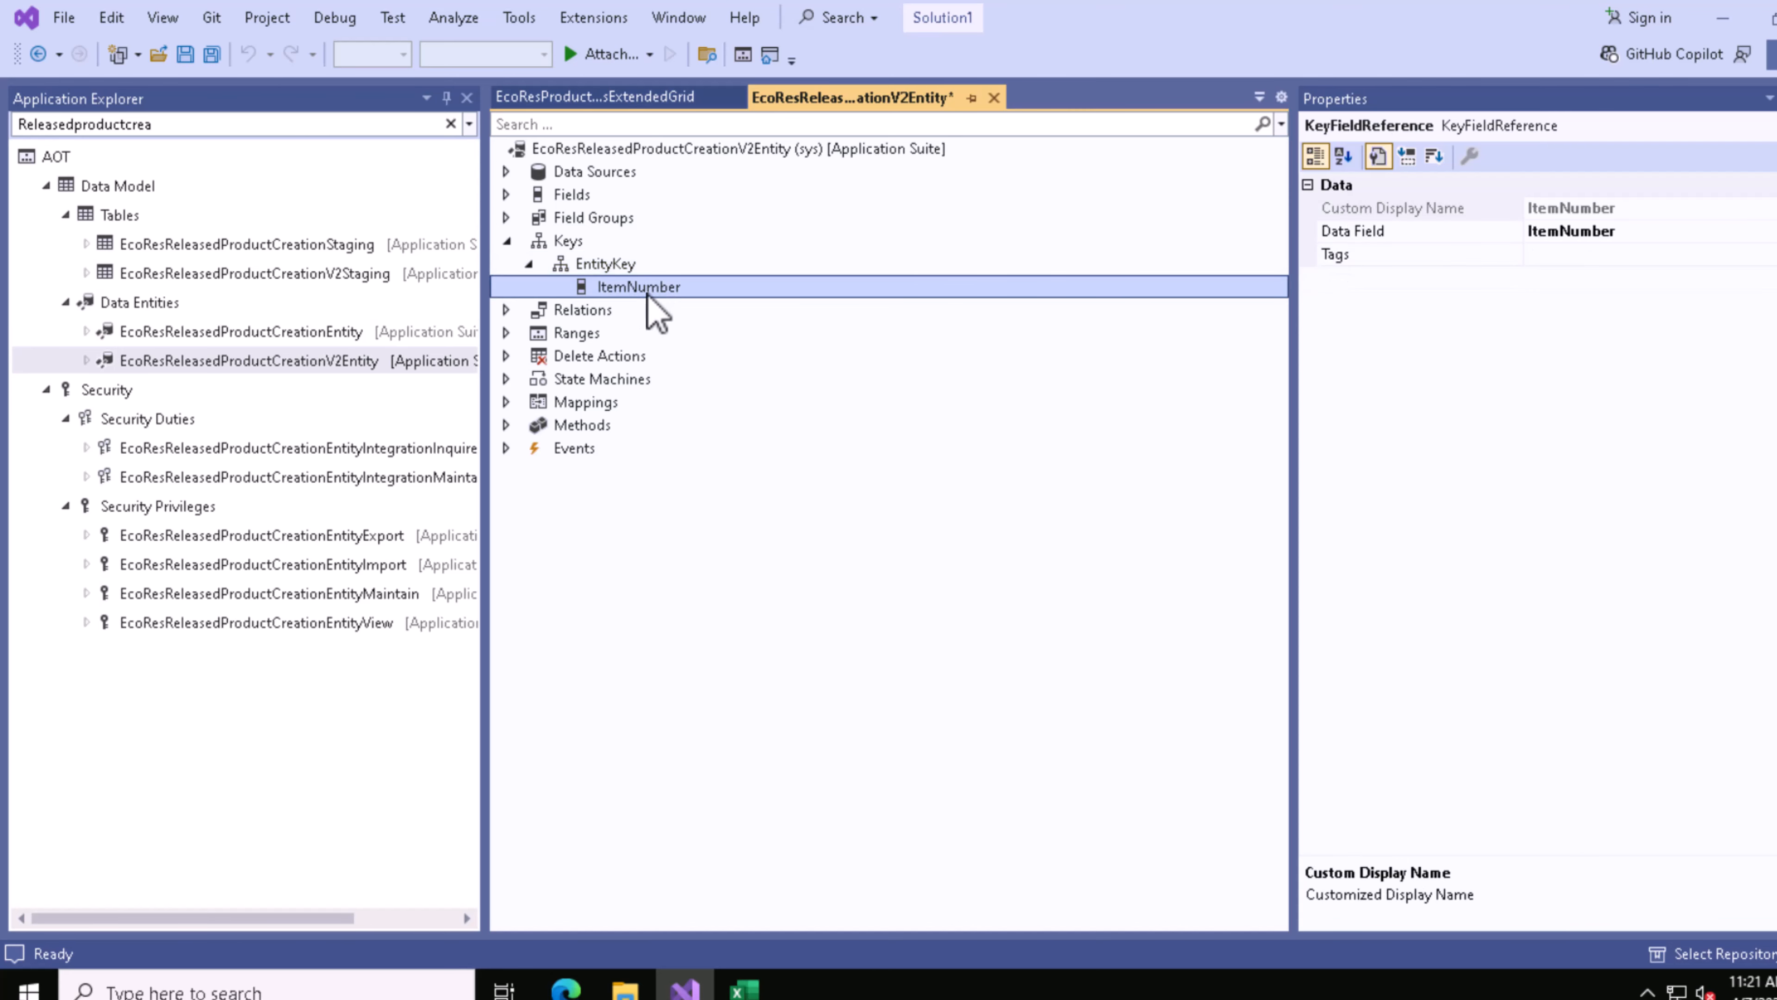
left_click(514, 243)
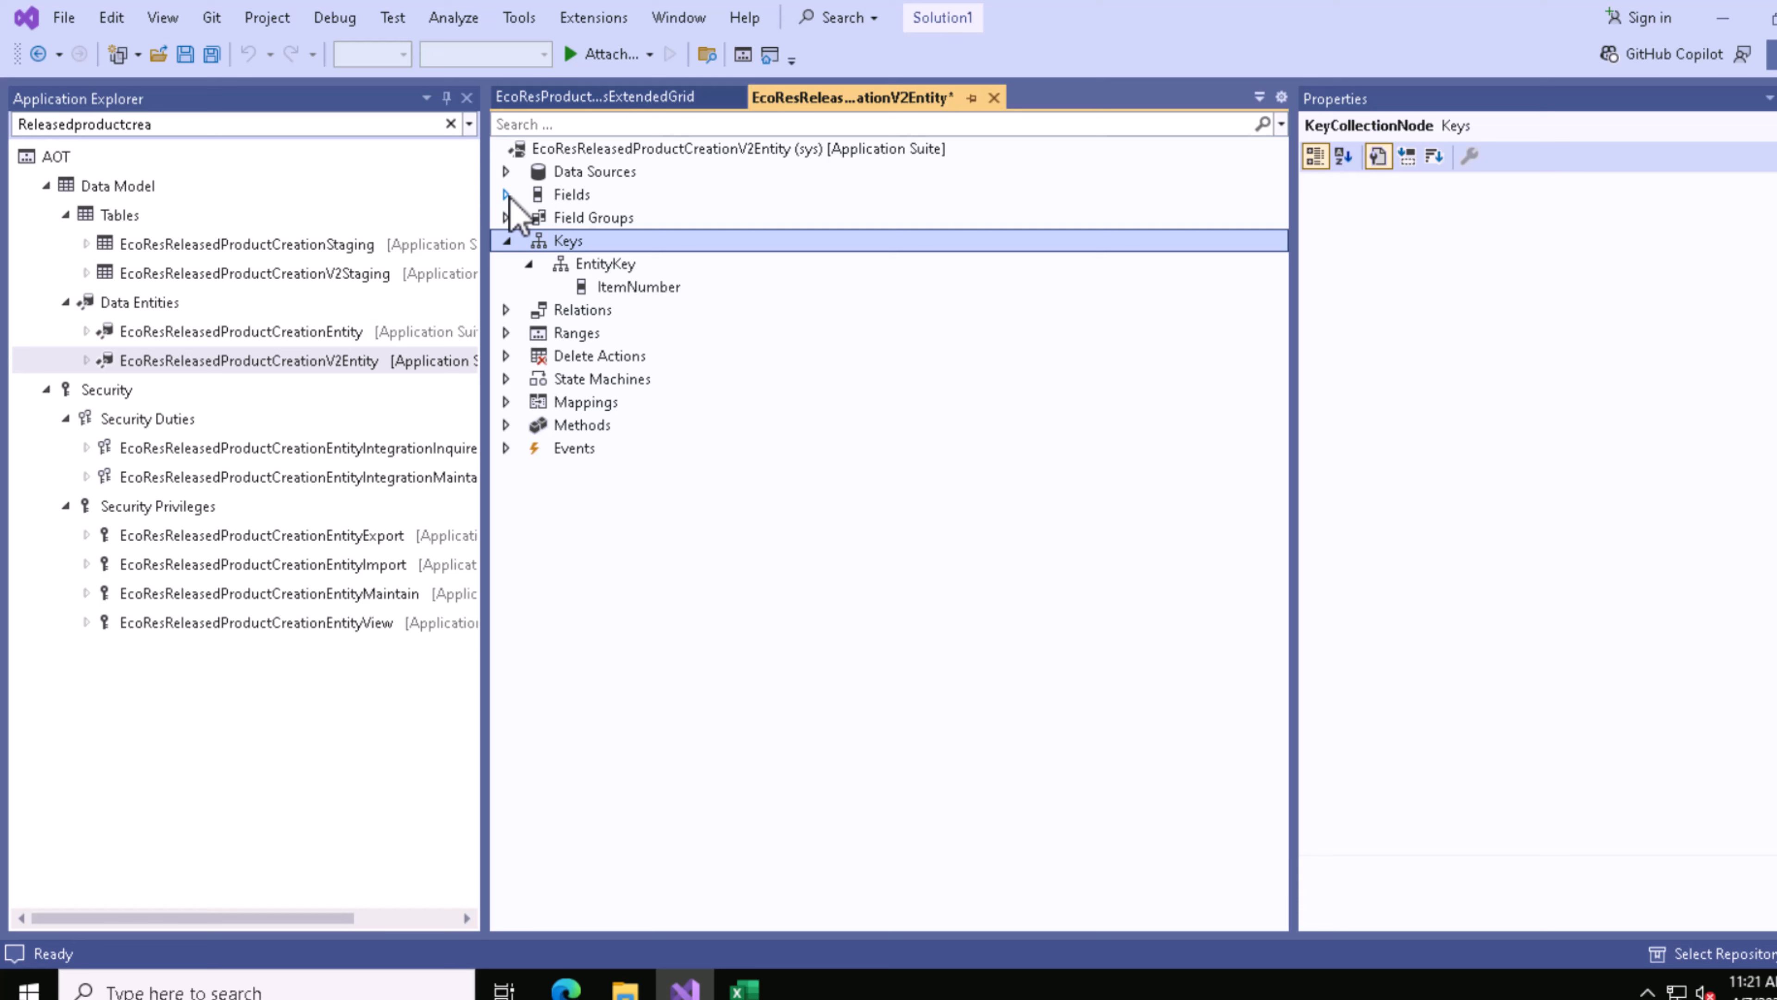
Step: Compare the ItemNumber field's string size in Visual Studio with its field size in the browser's entity attributes list
left_click(507, 195)
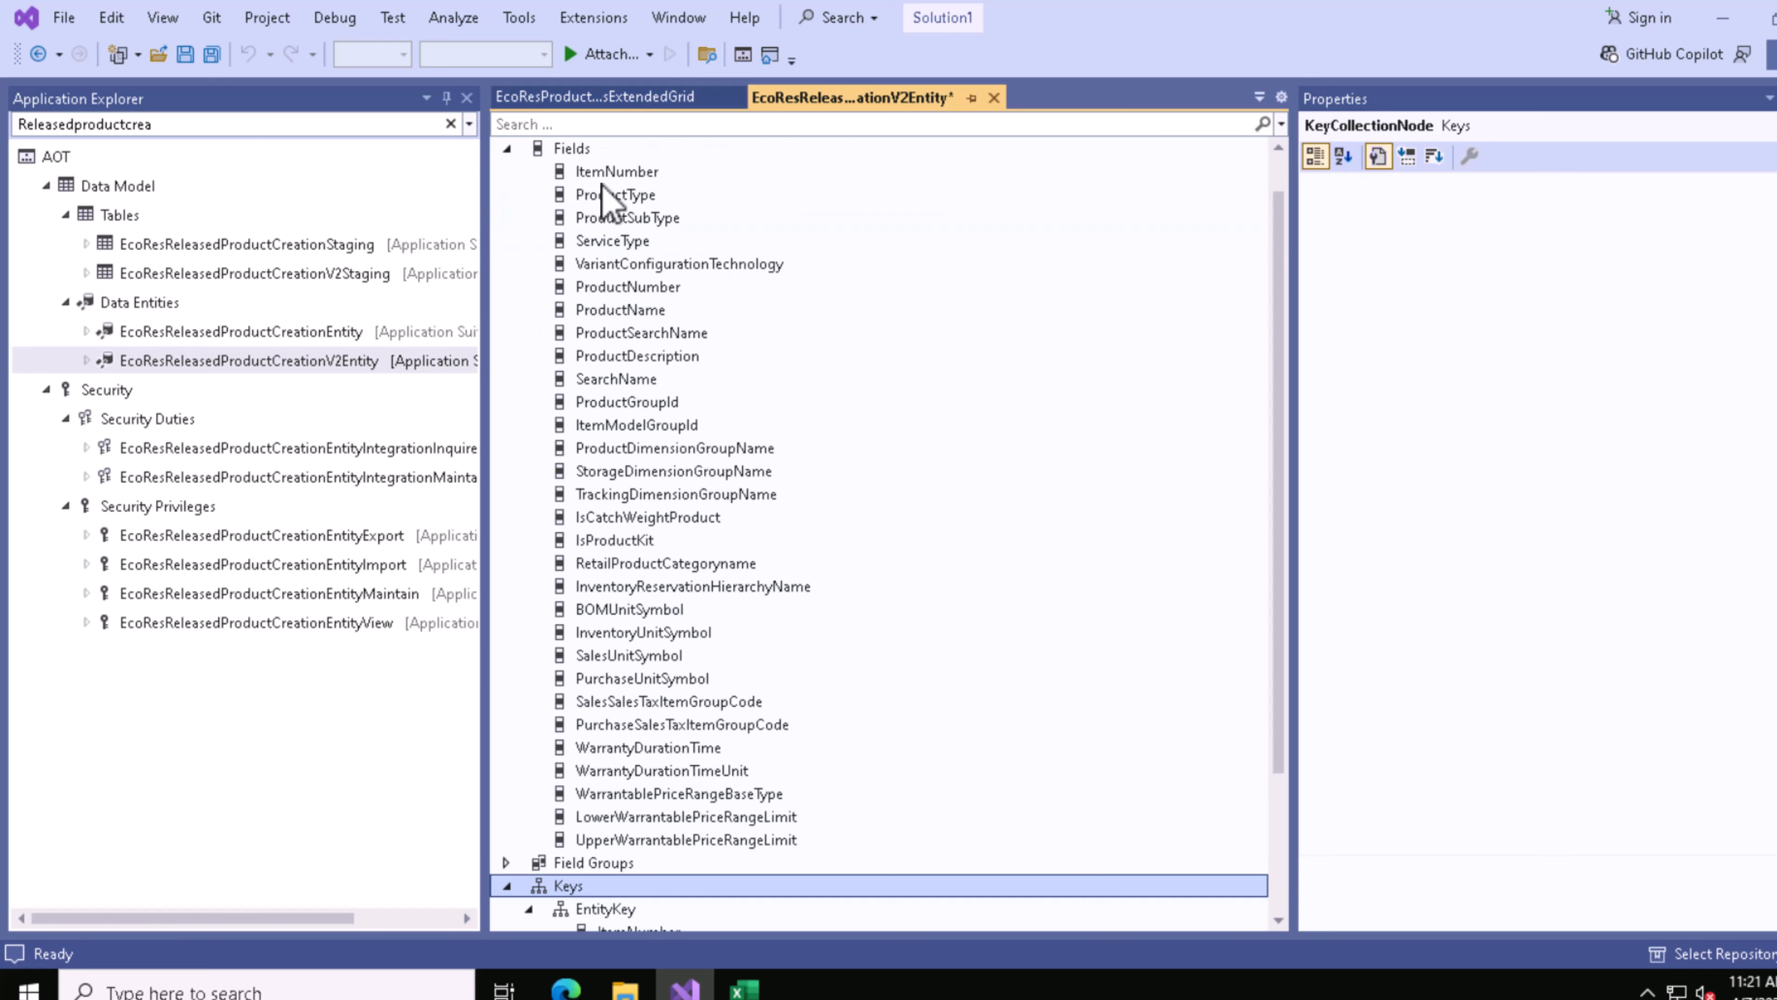
scroll(602, 197, "up", 1)
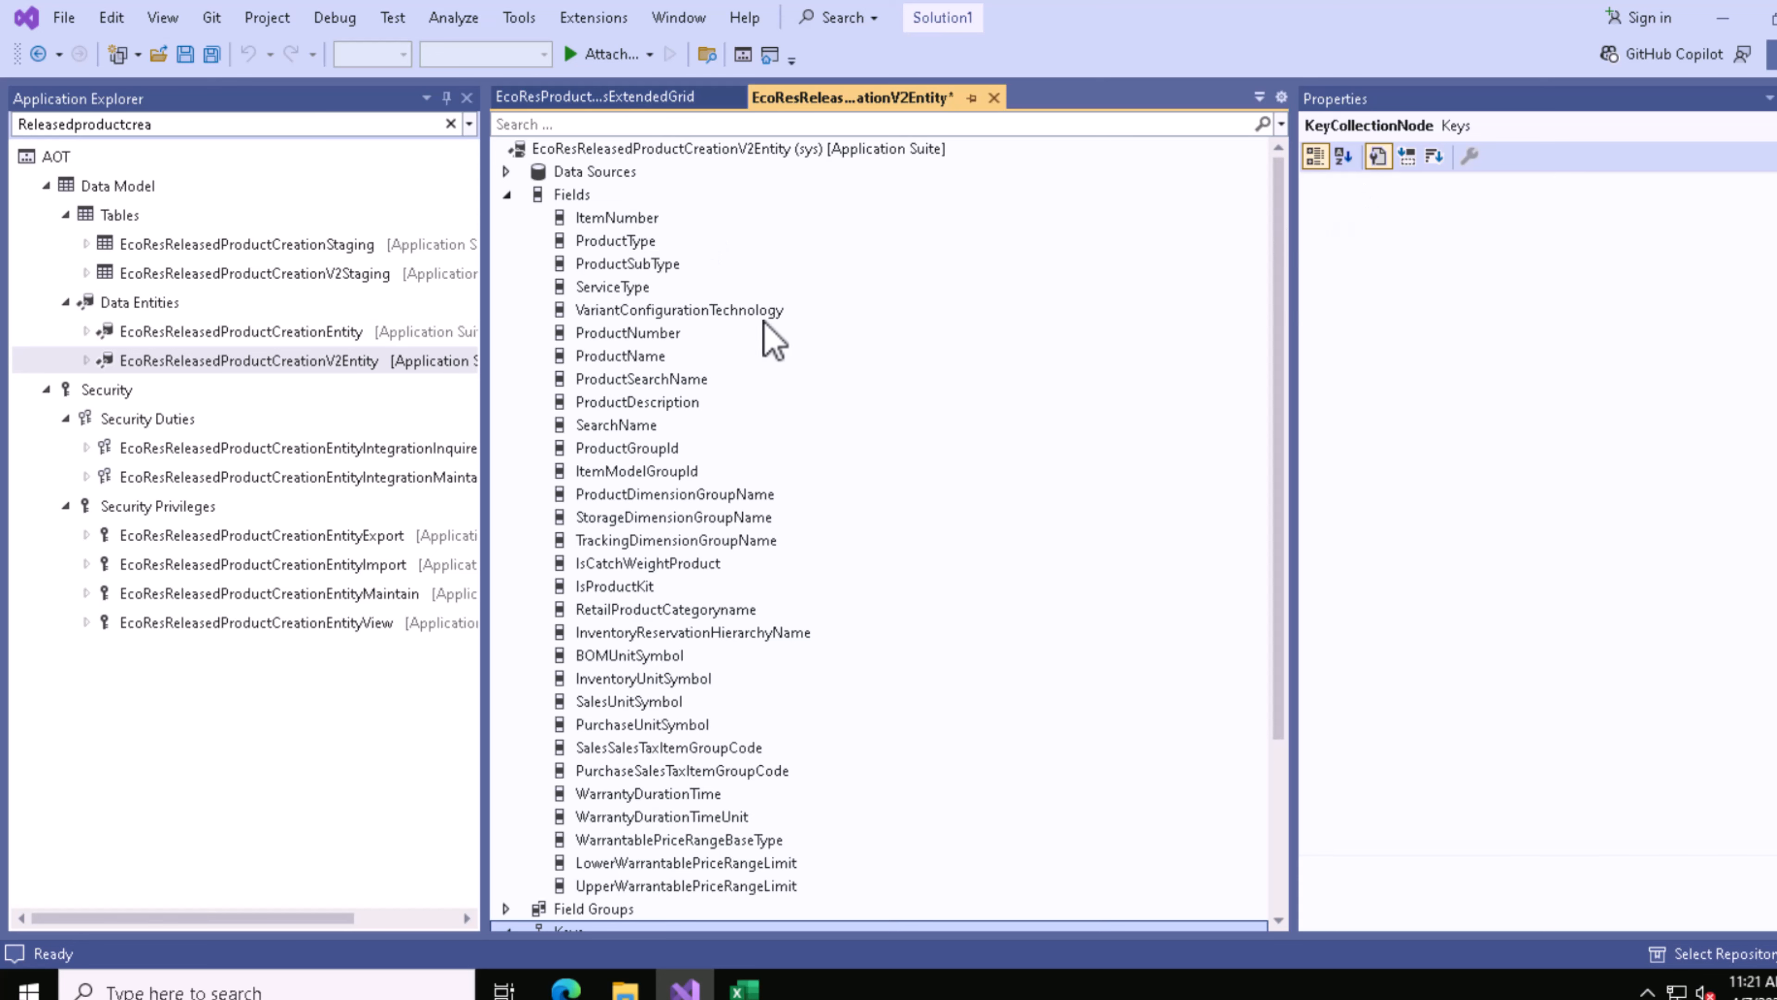
left_click(615, 220)
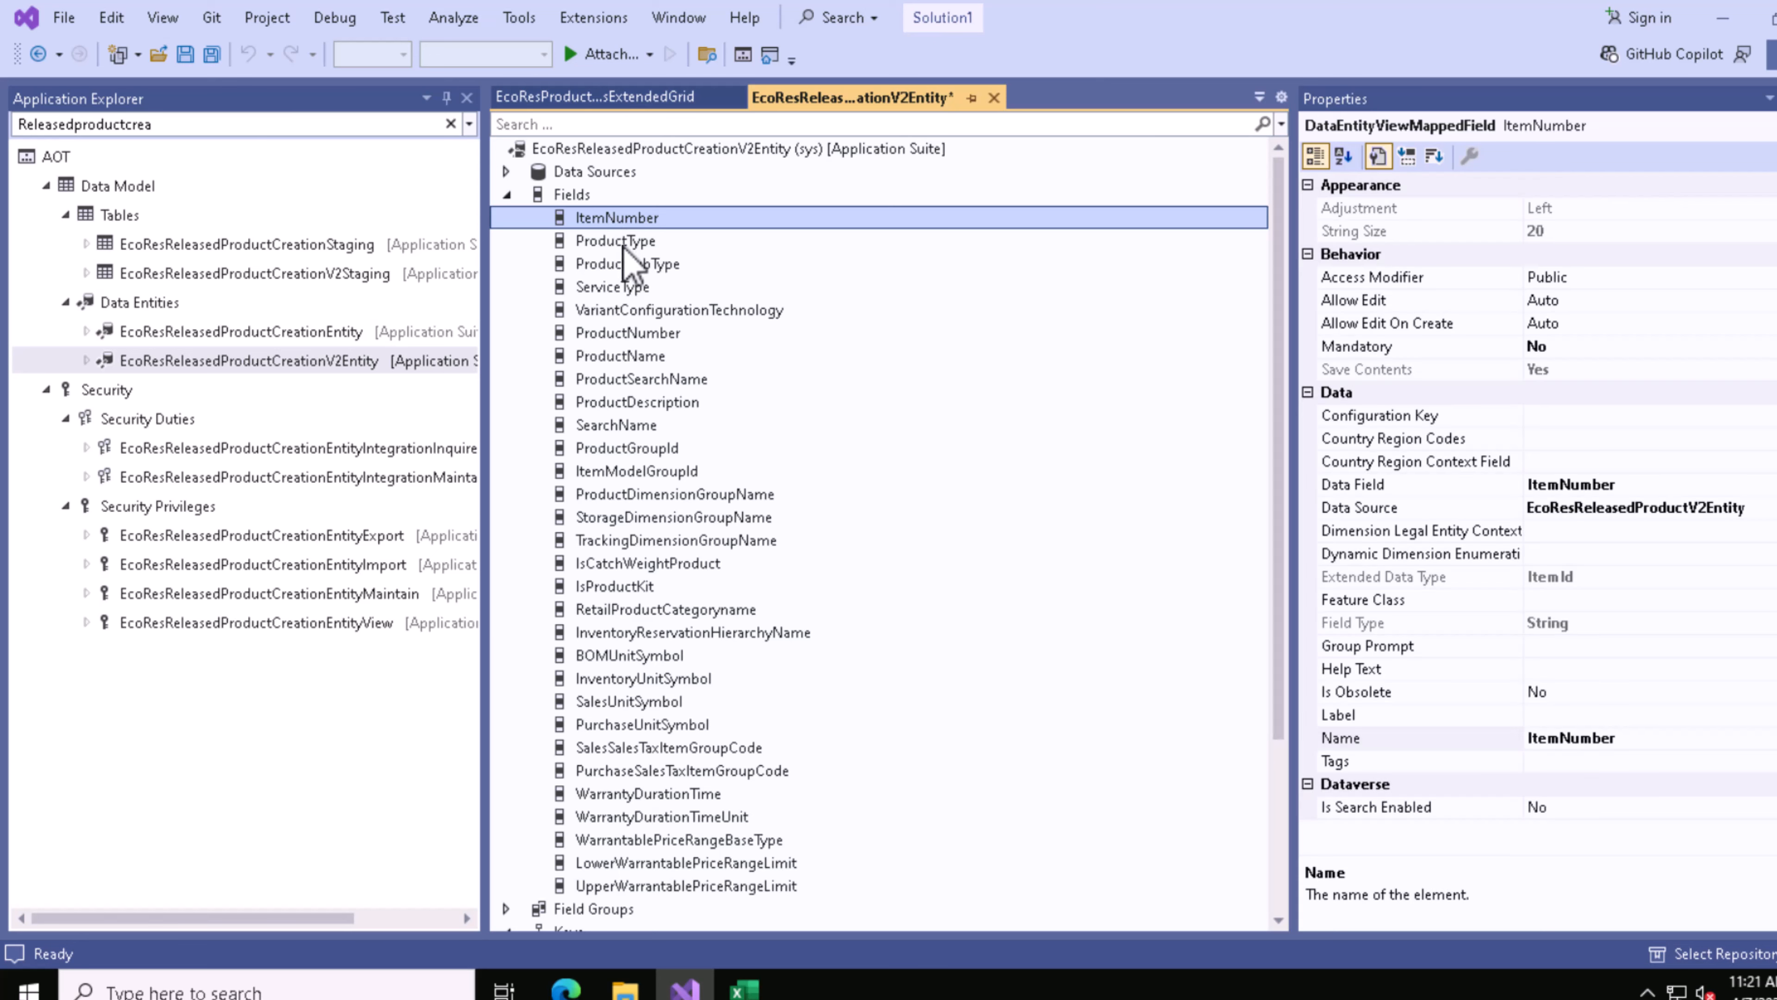
key("F4")
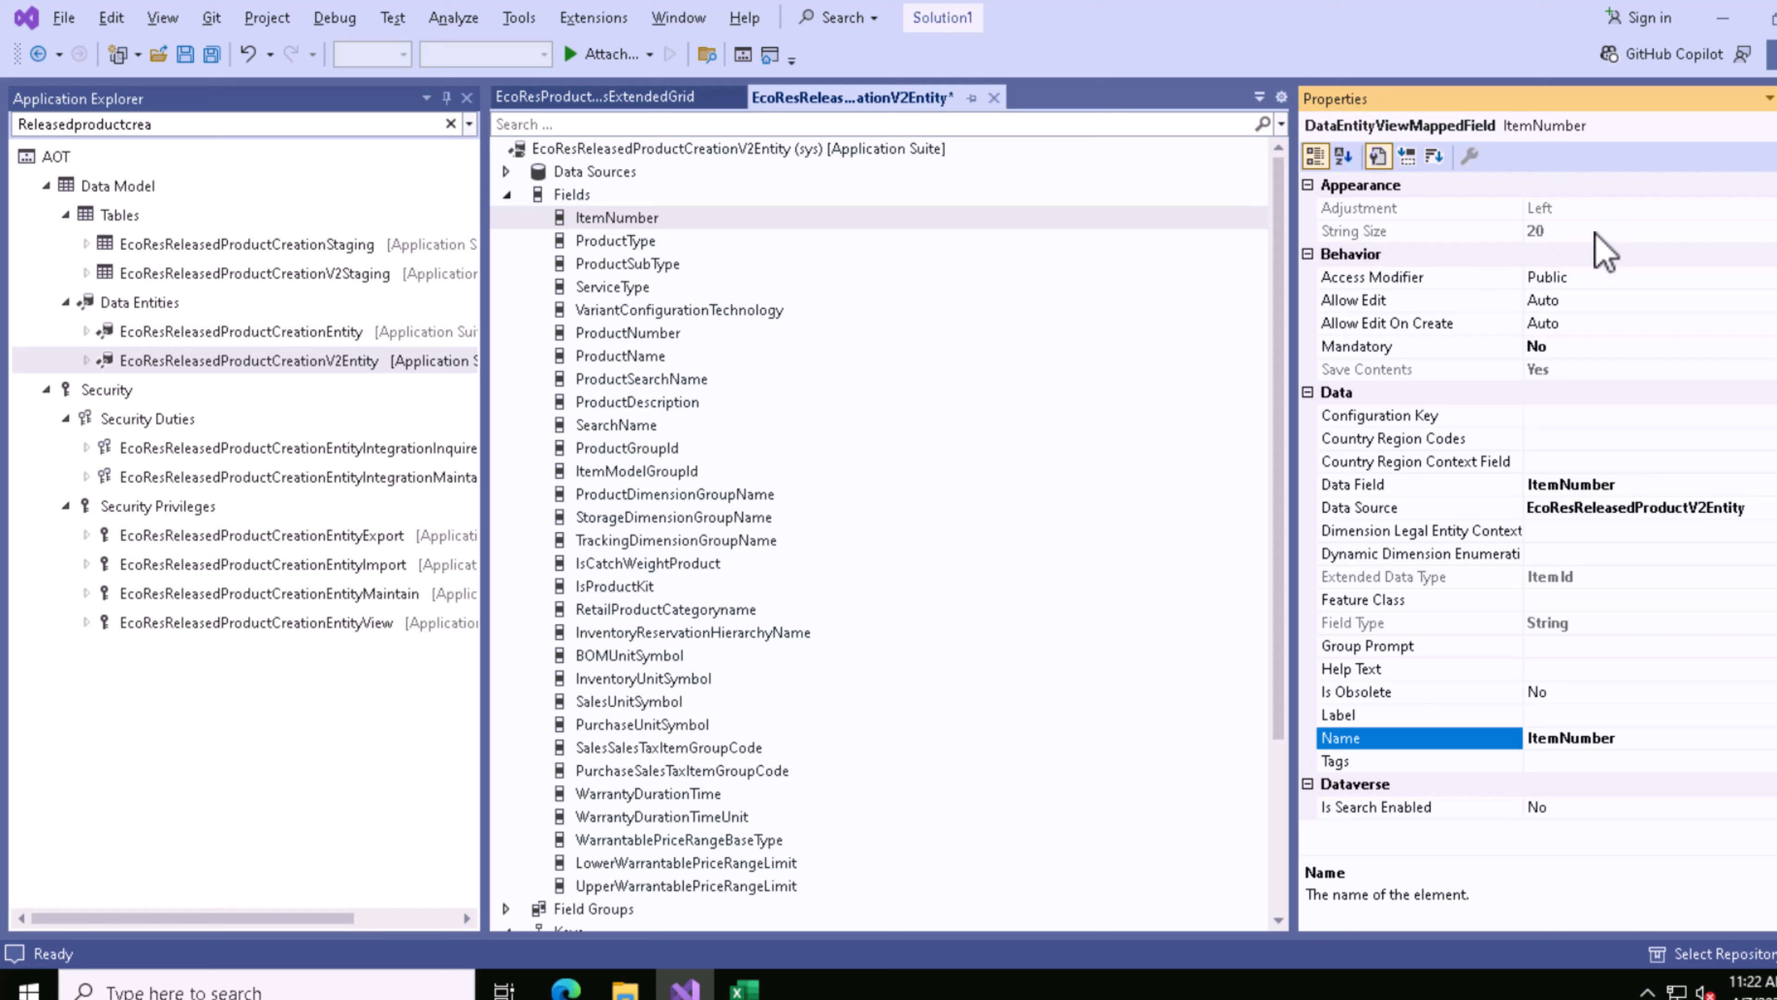
left_click(577, 989)
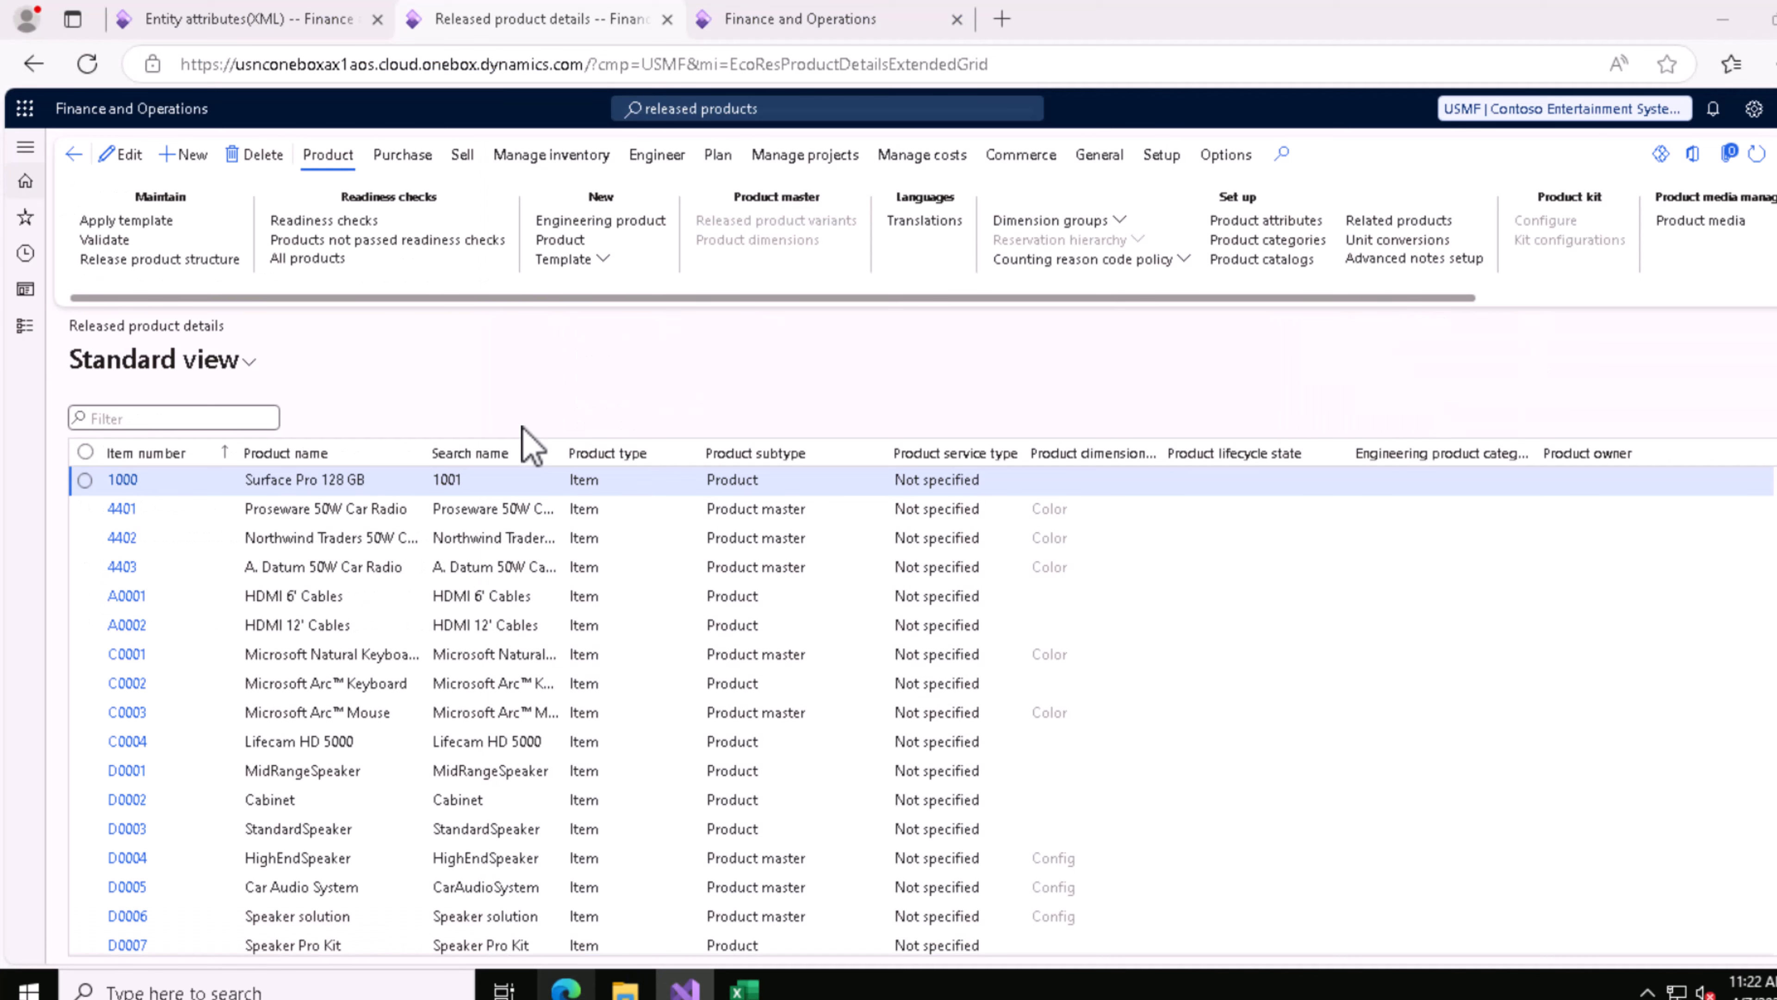
key("ctrl+shift+Tab")
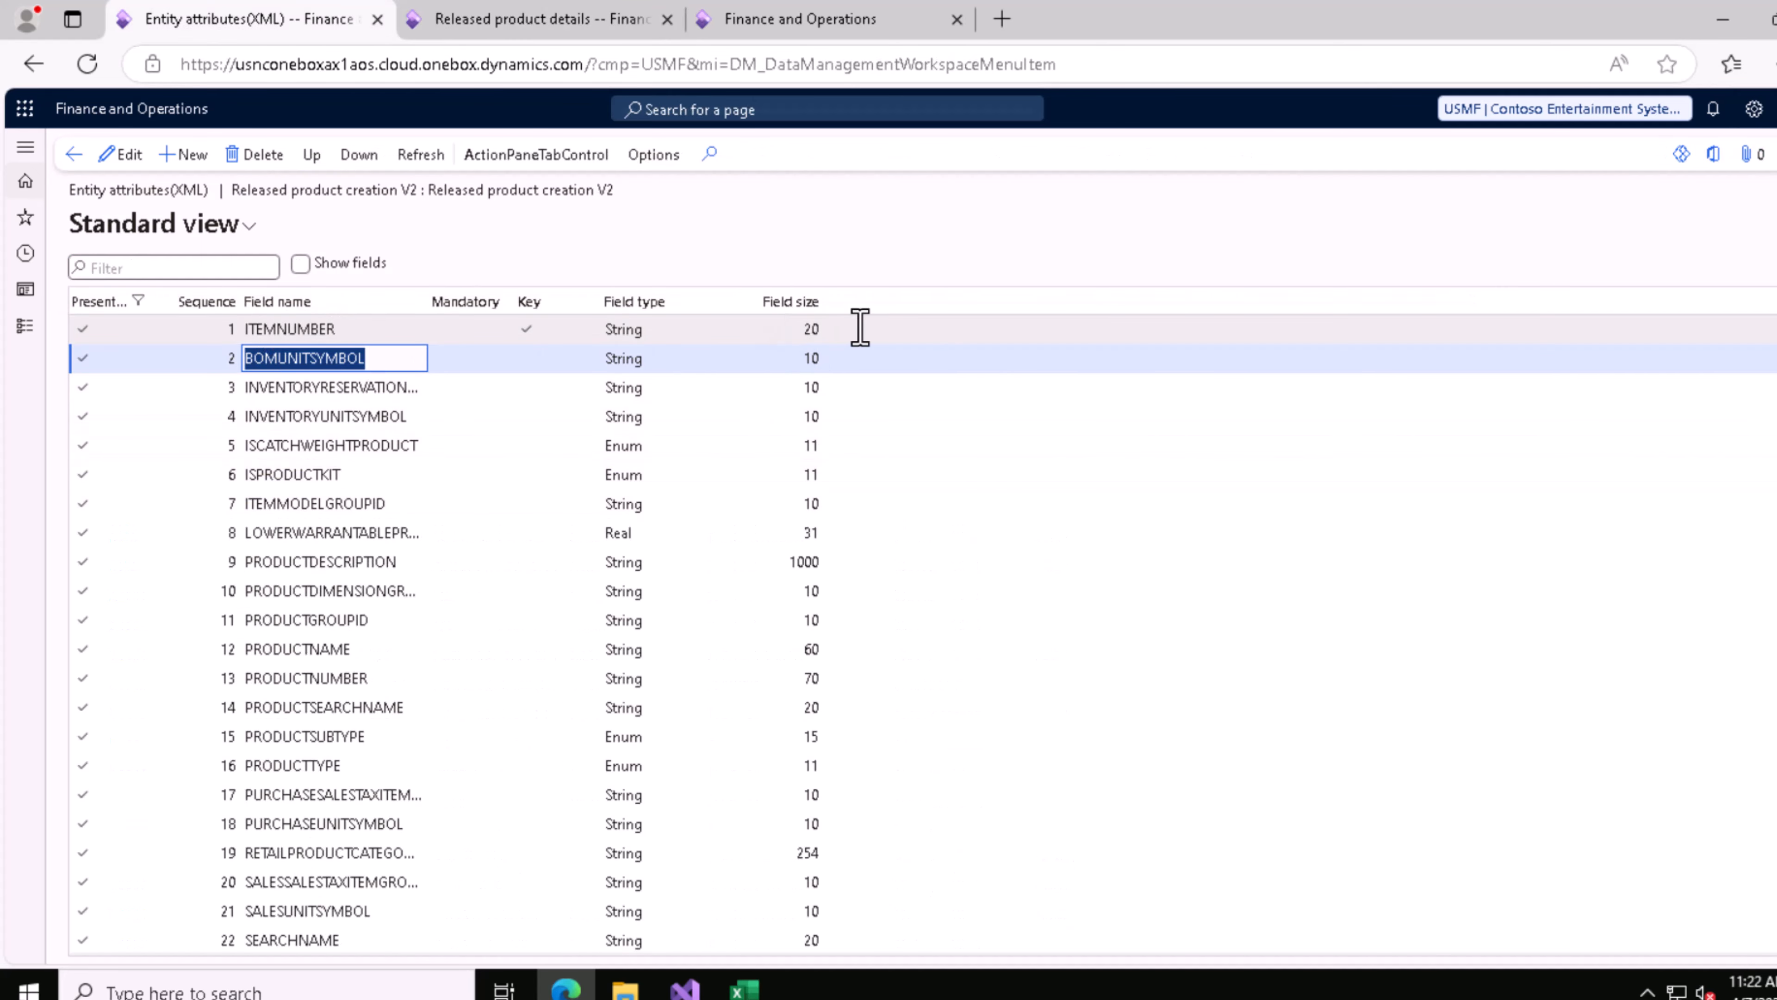
Step: Check the BOMUNITSYMBOL field in the browser's entity attributes list against its column header in the Excel CSV file
left_click(293, 365)
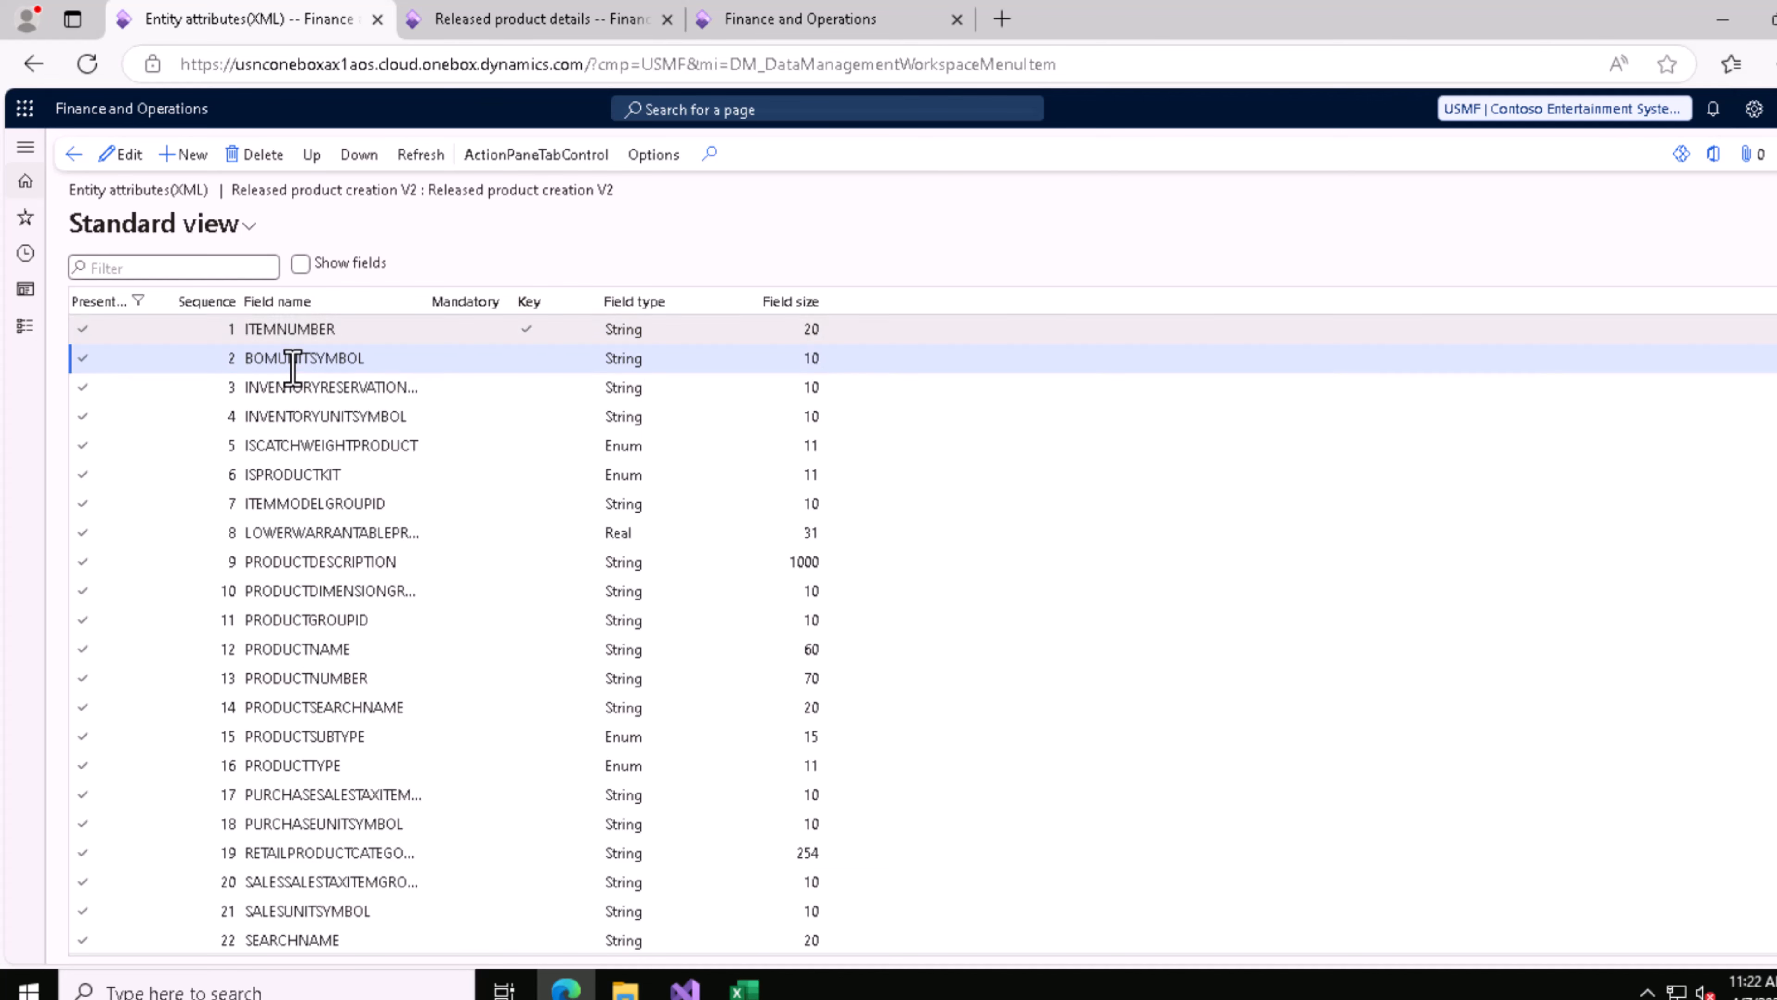
left_click(282, 362)
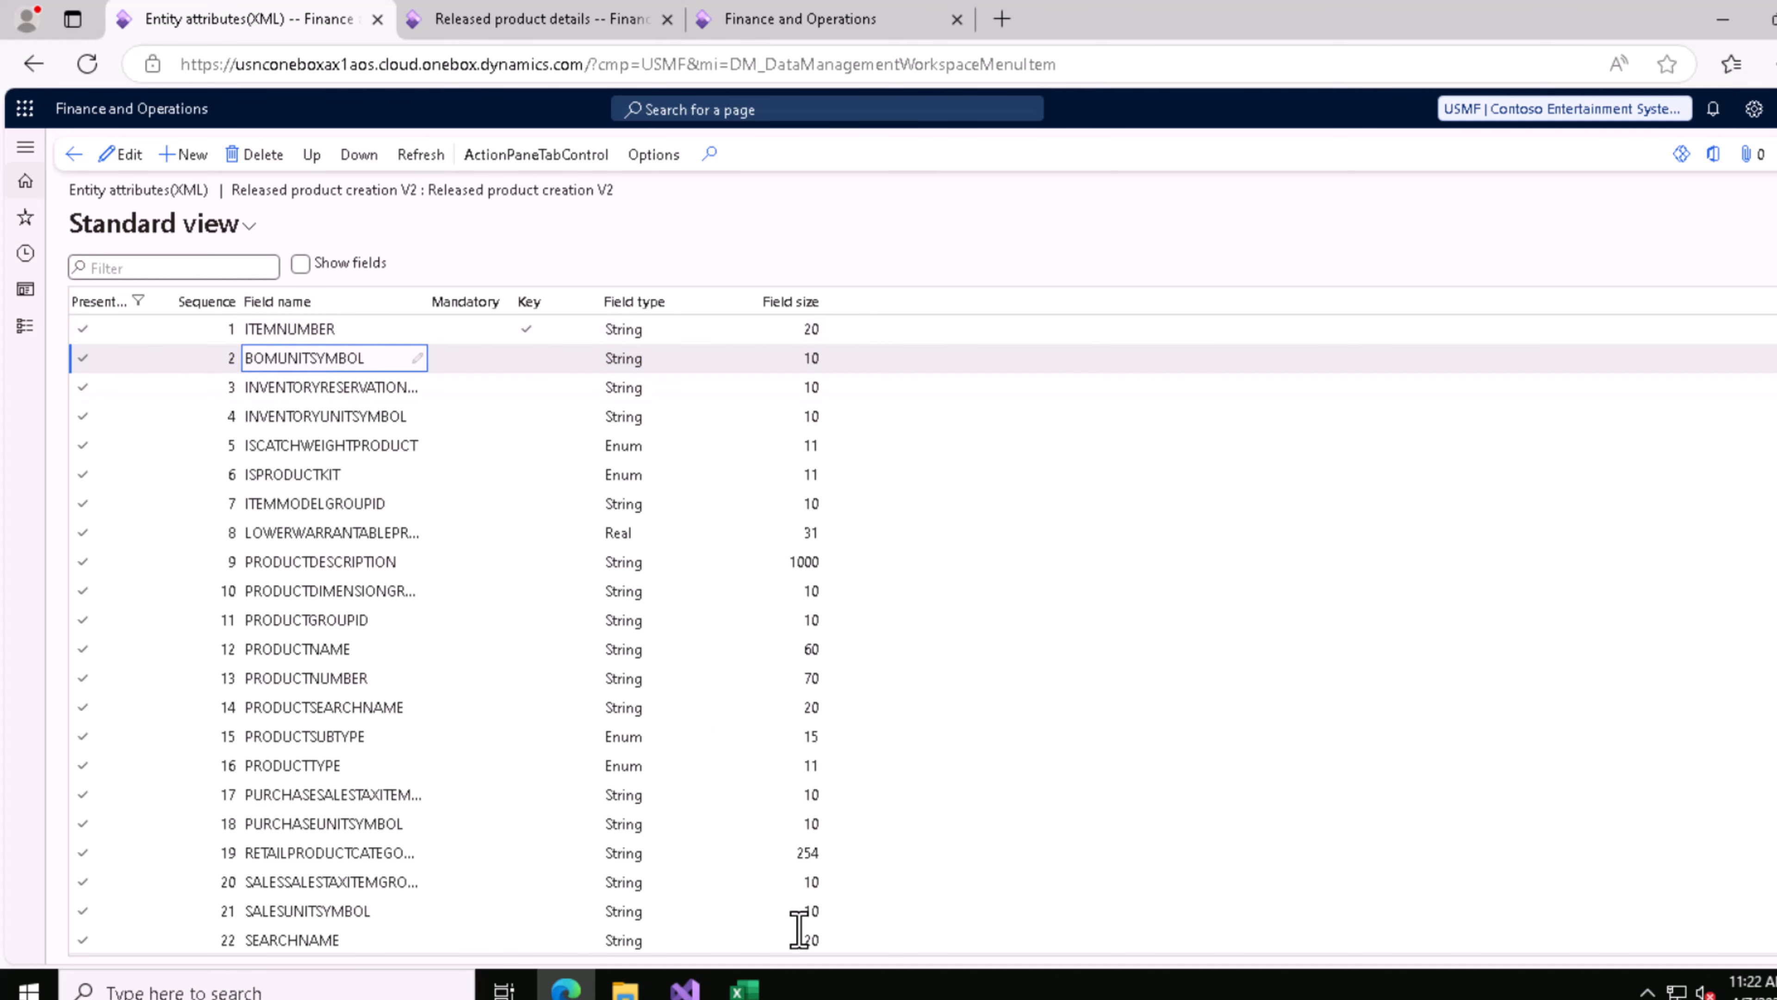
left_click(744, 988)
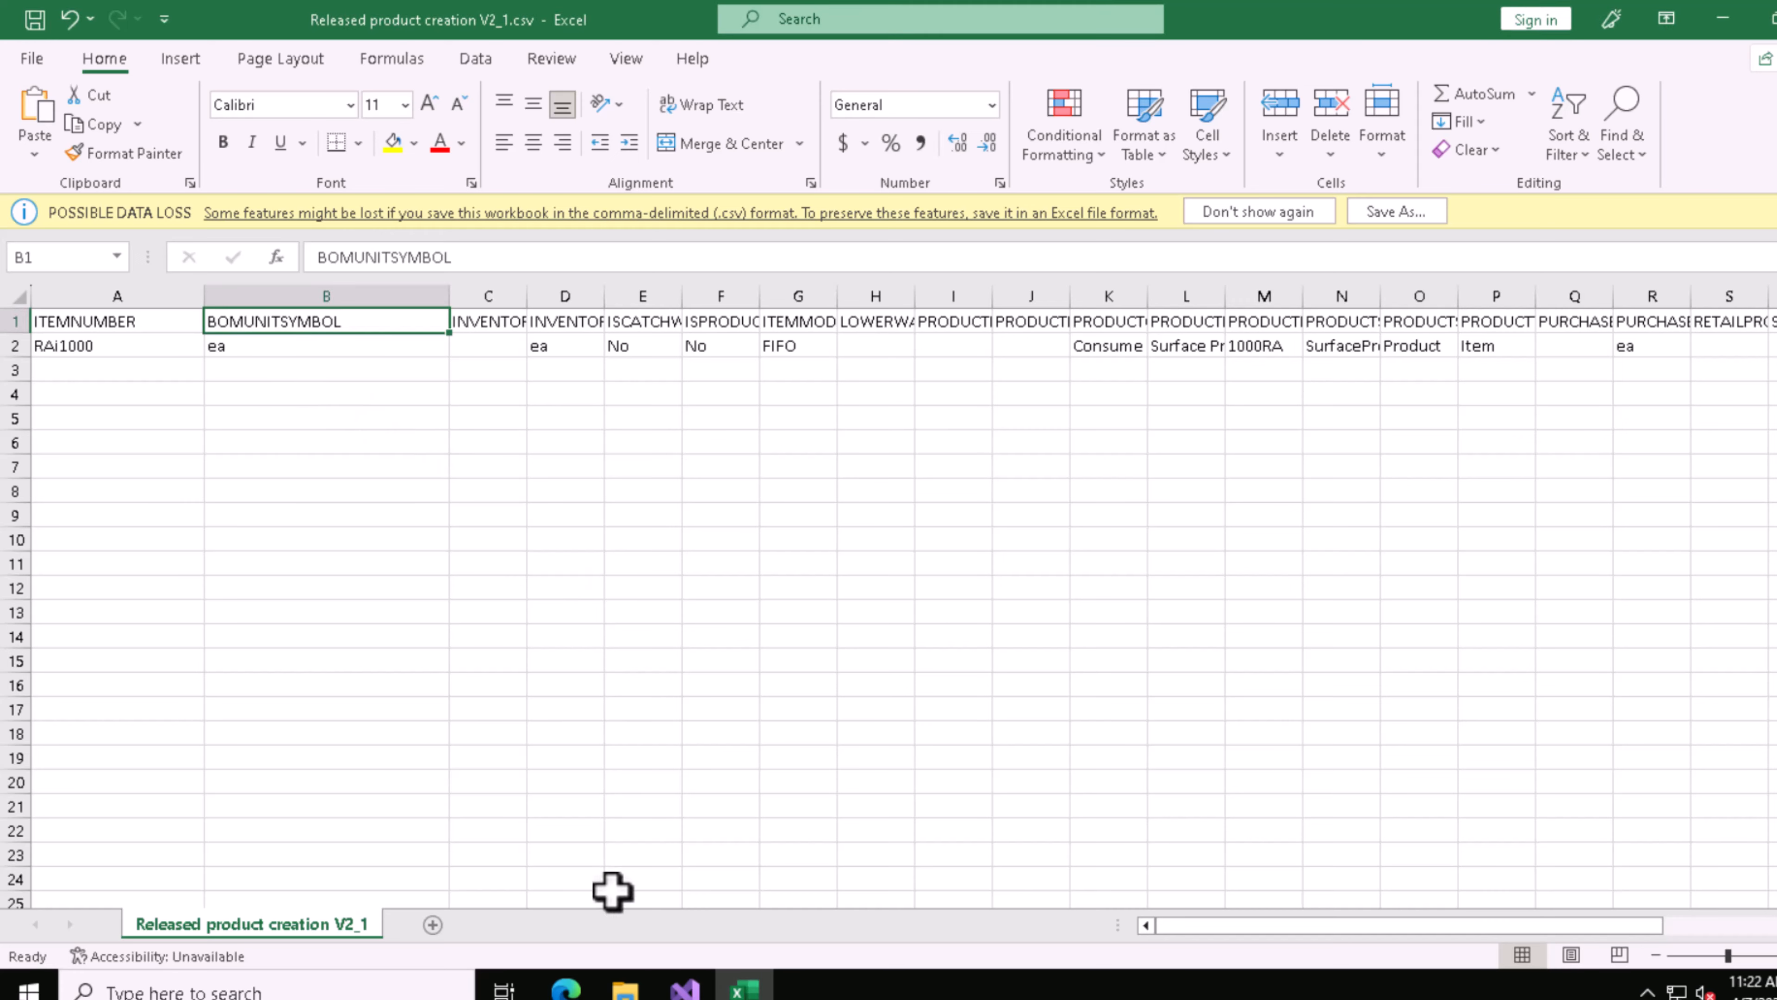
left_click(578, 987)
Step: Select the BOMUnitSymbol field in Visual Studio and compare its string size with the browser's entity attributes list
left_click(684, 988)
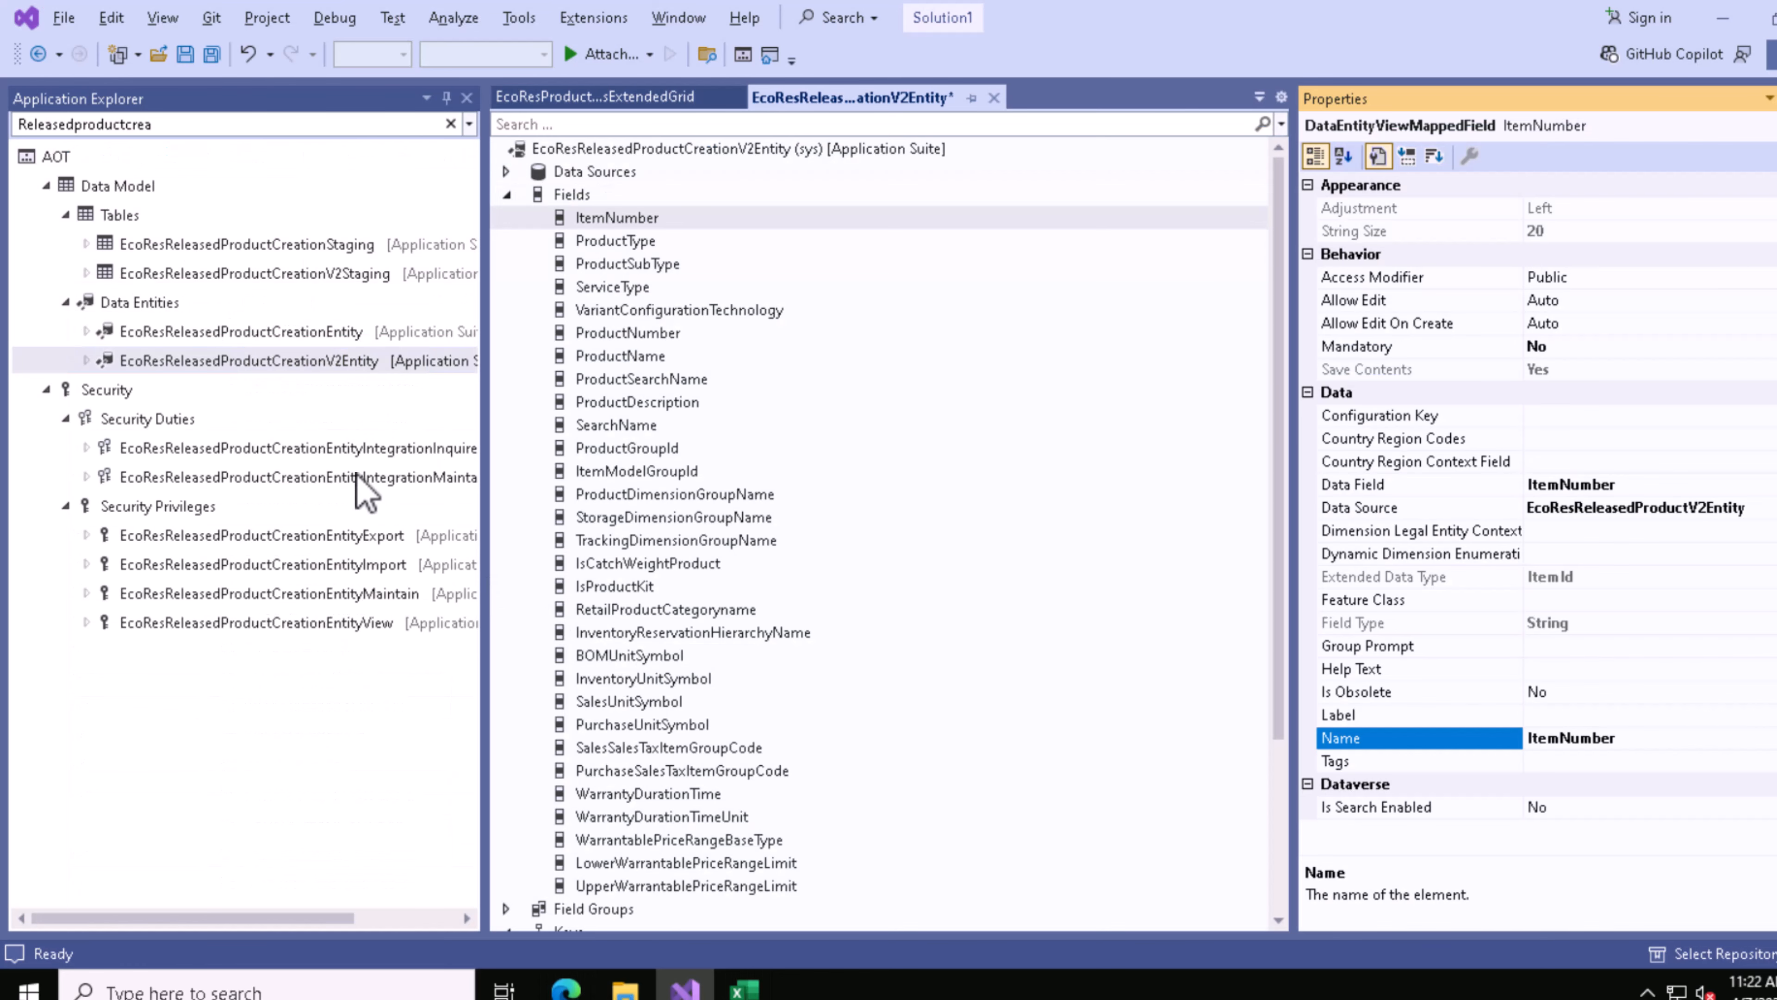
left_click(607, 292)
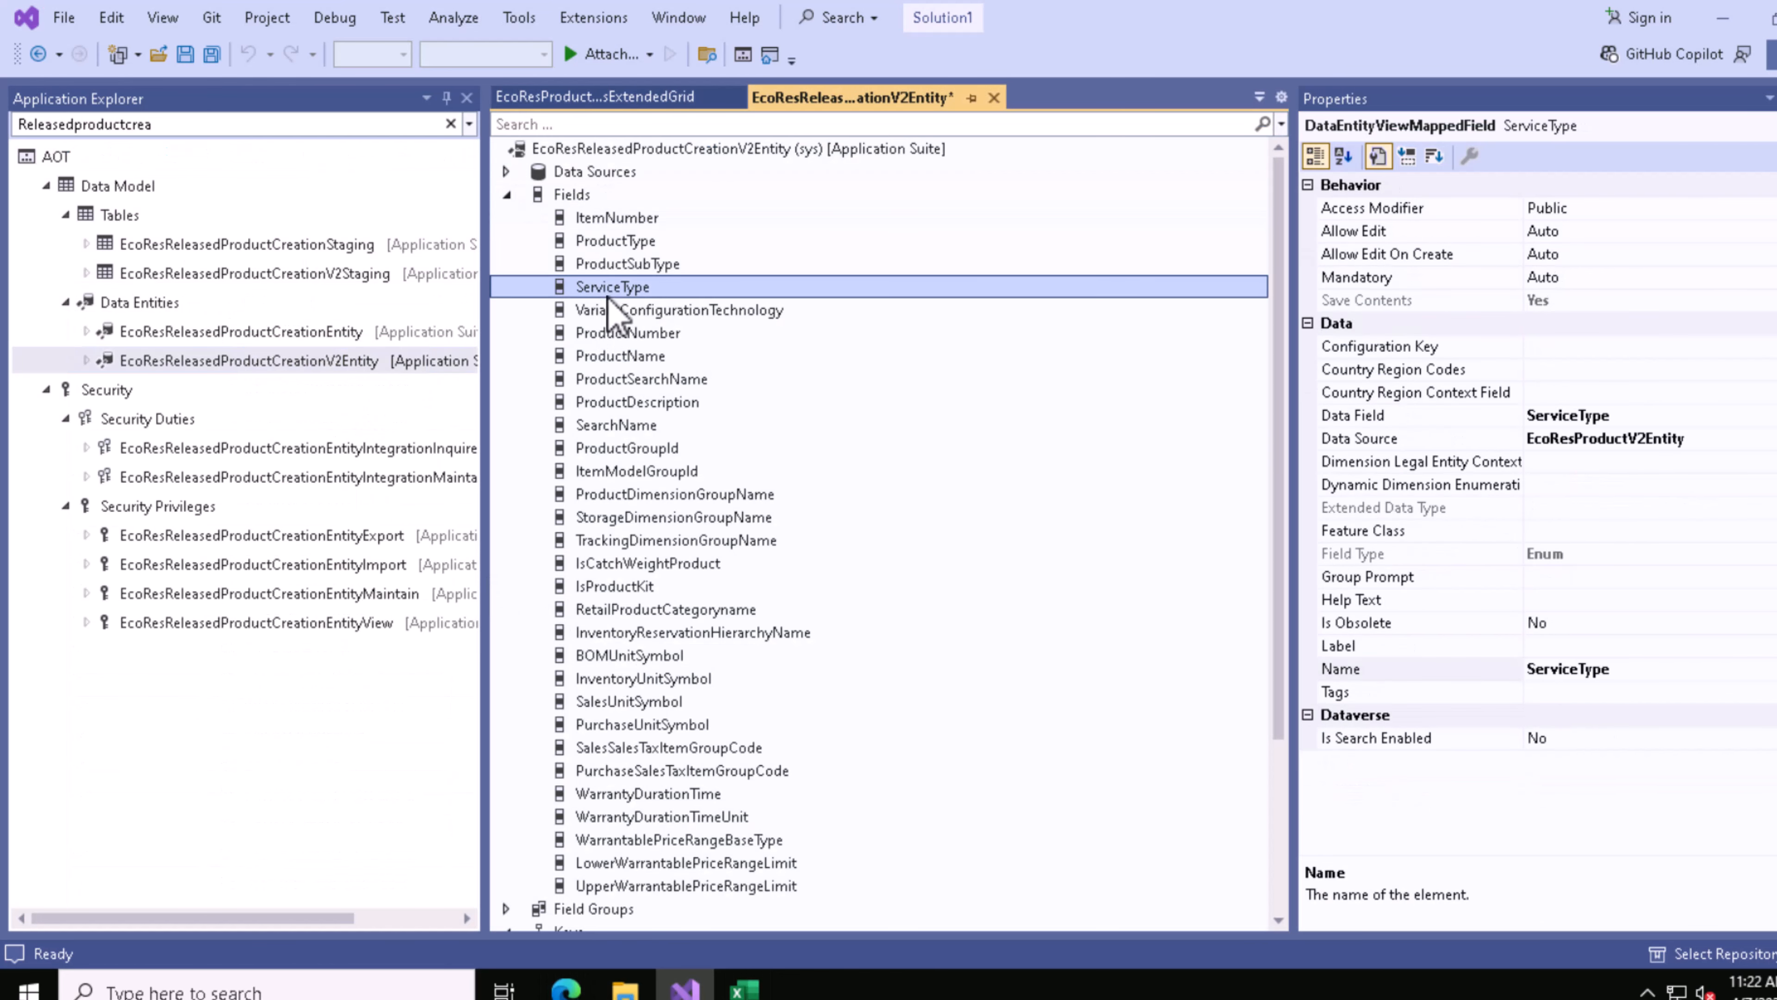
key("m")
left_click(744, 988)
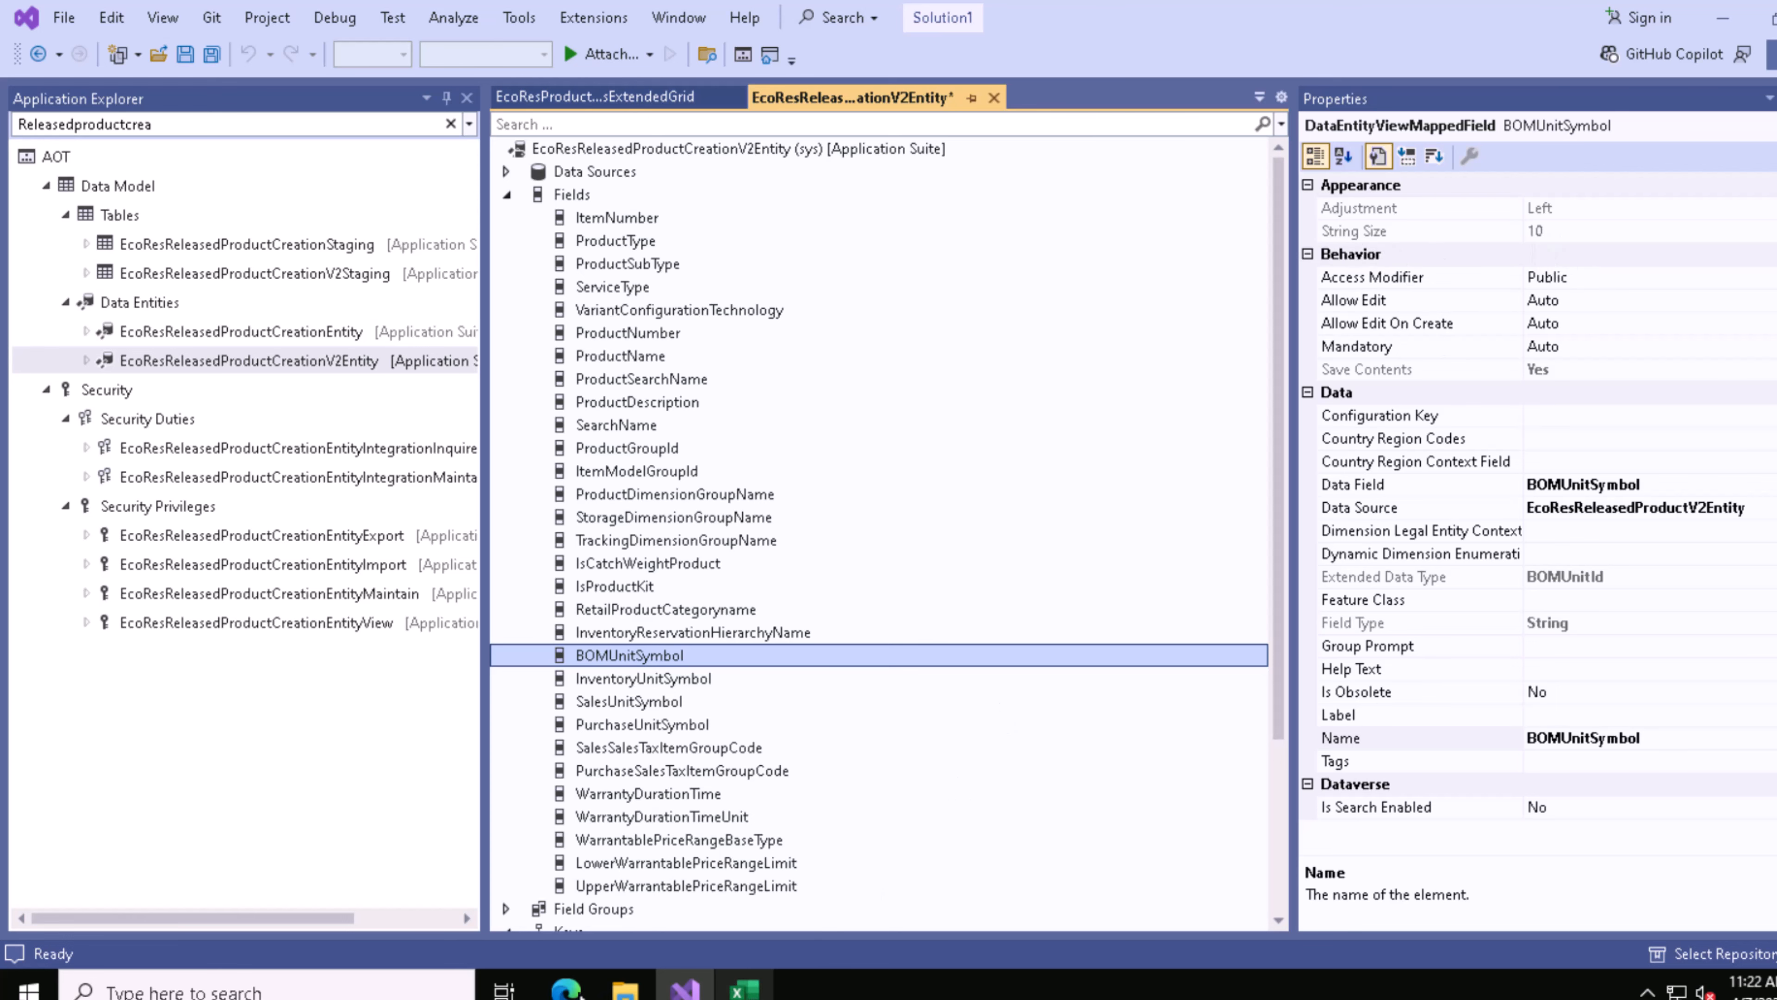
left_click(567, 987)
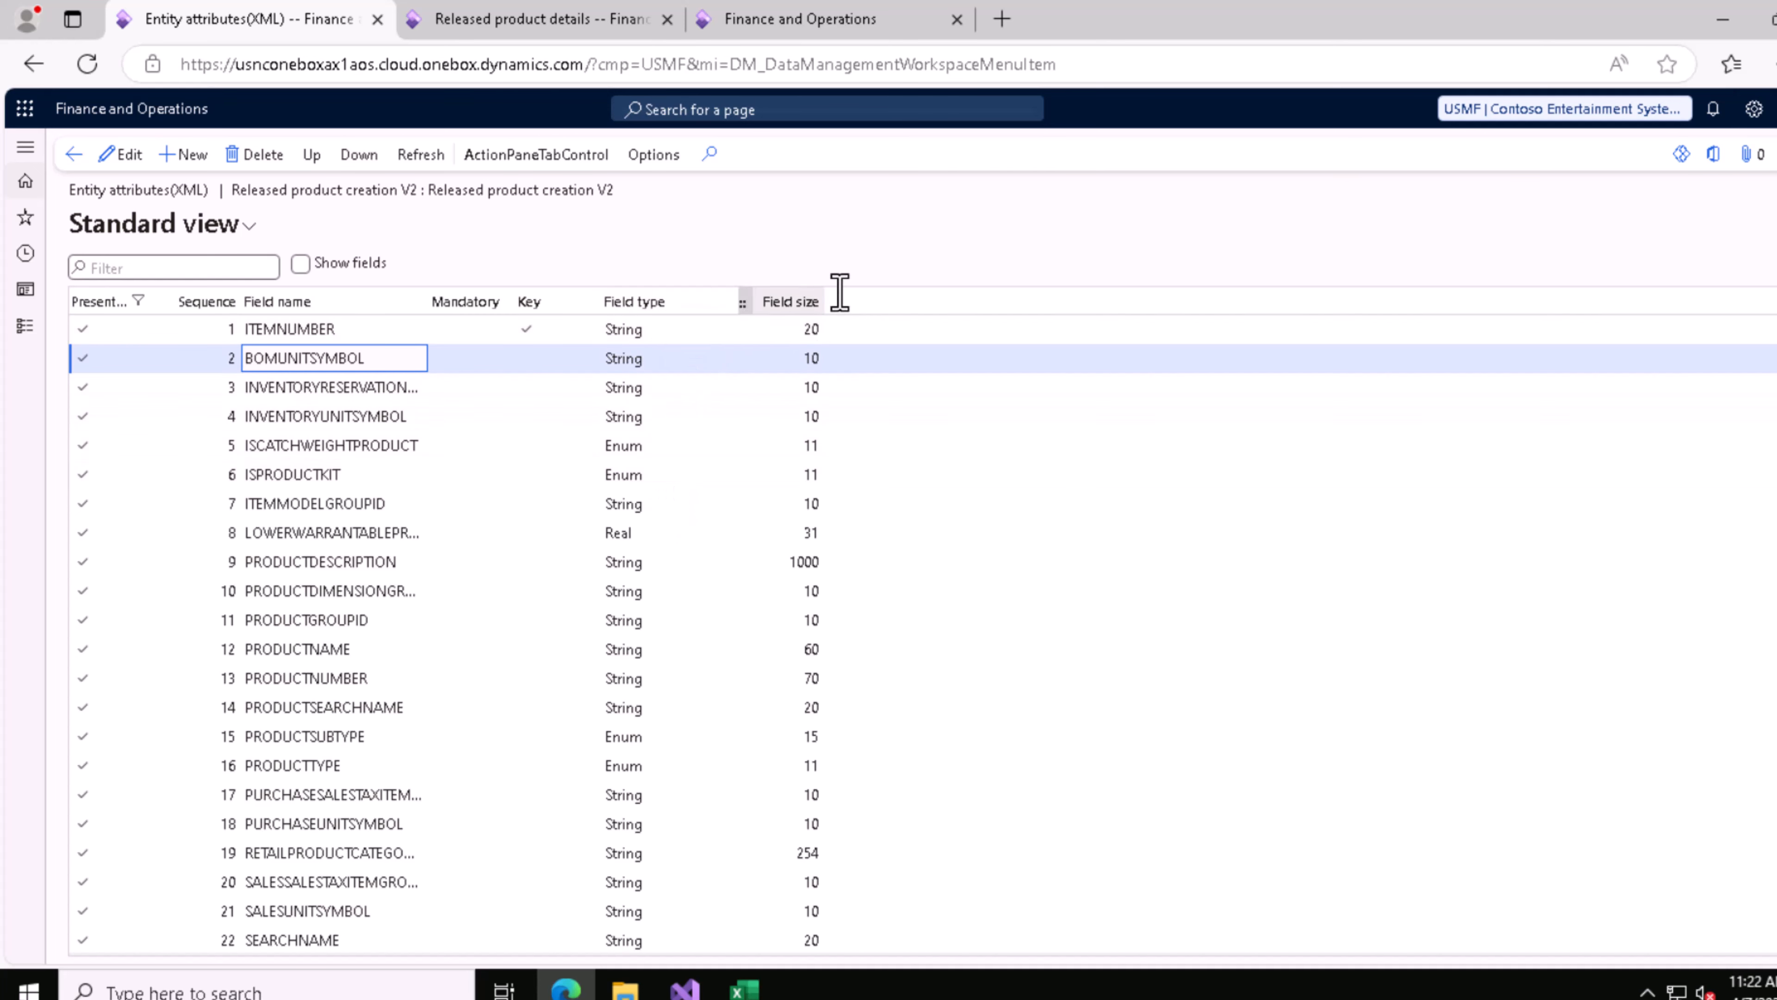
left_click(685, 989)
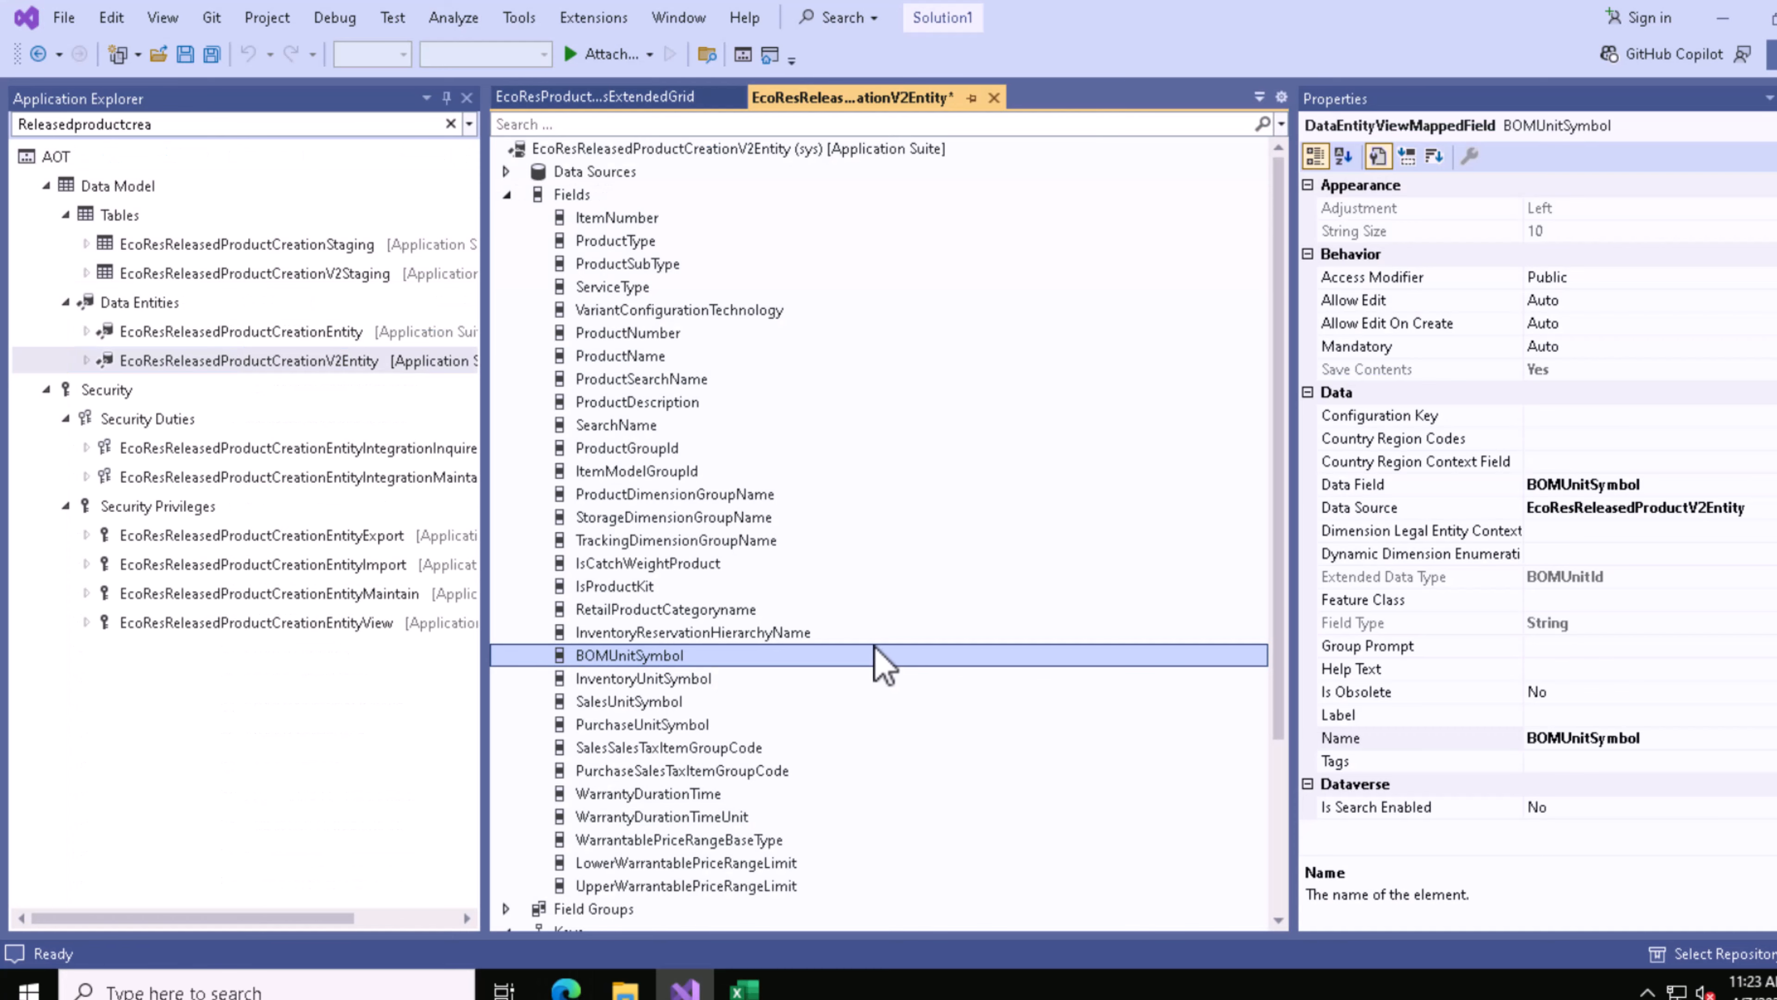
Step: Examine the entity's data sources, expanding EcoResReleasedProductV2Entity down to the nested EcoResProductV2Entity
left_click(509, 198)
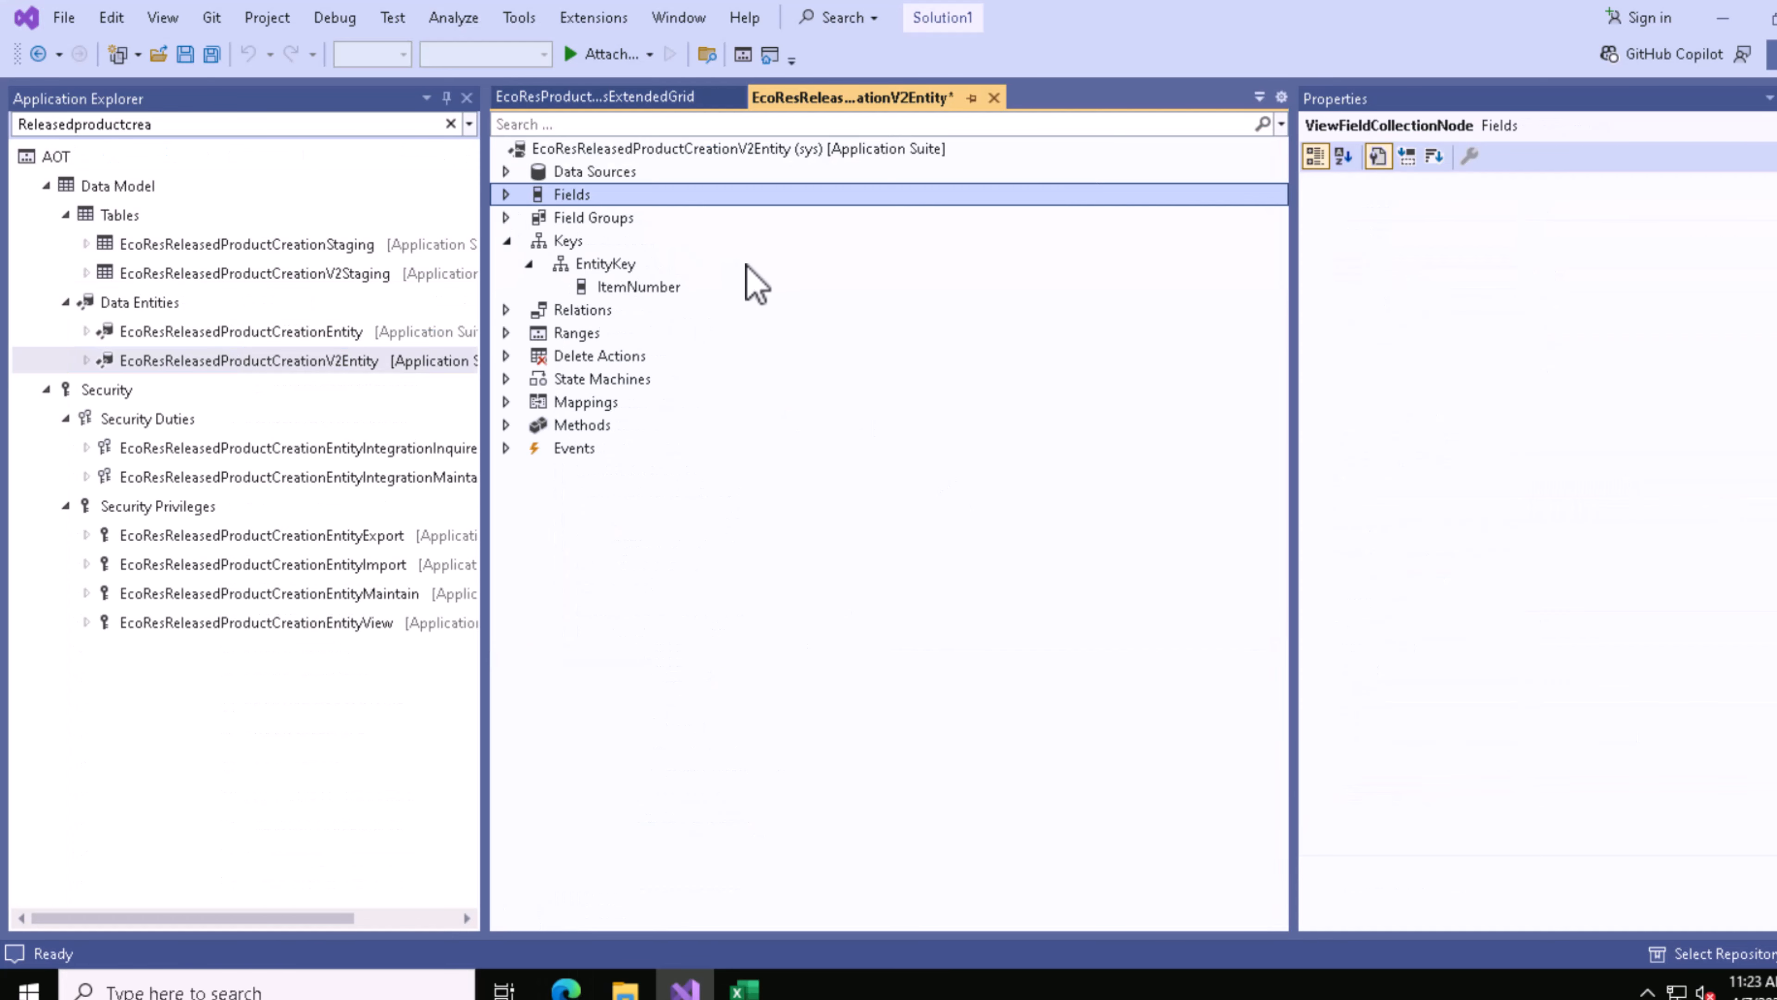
left_click(506, 172)
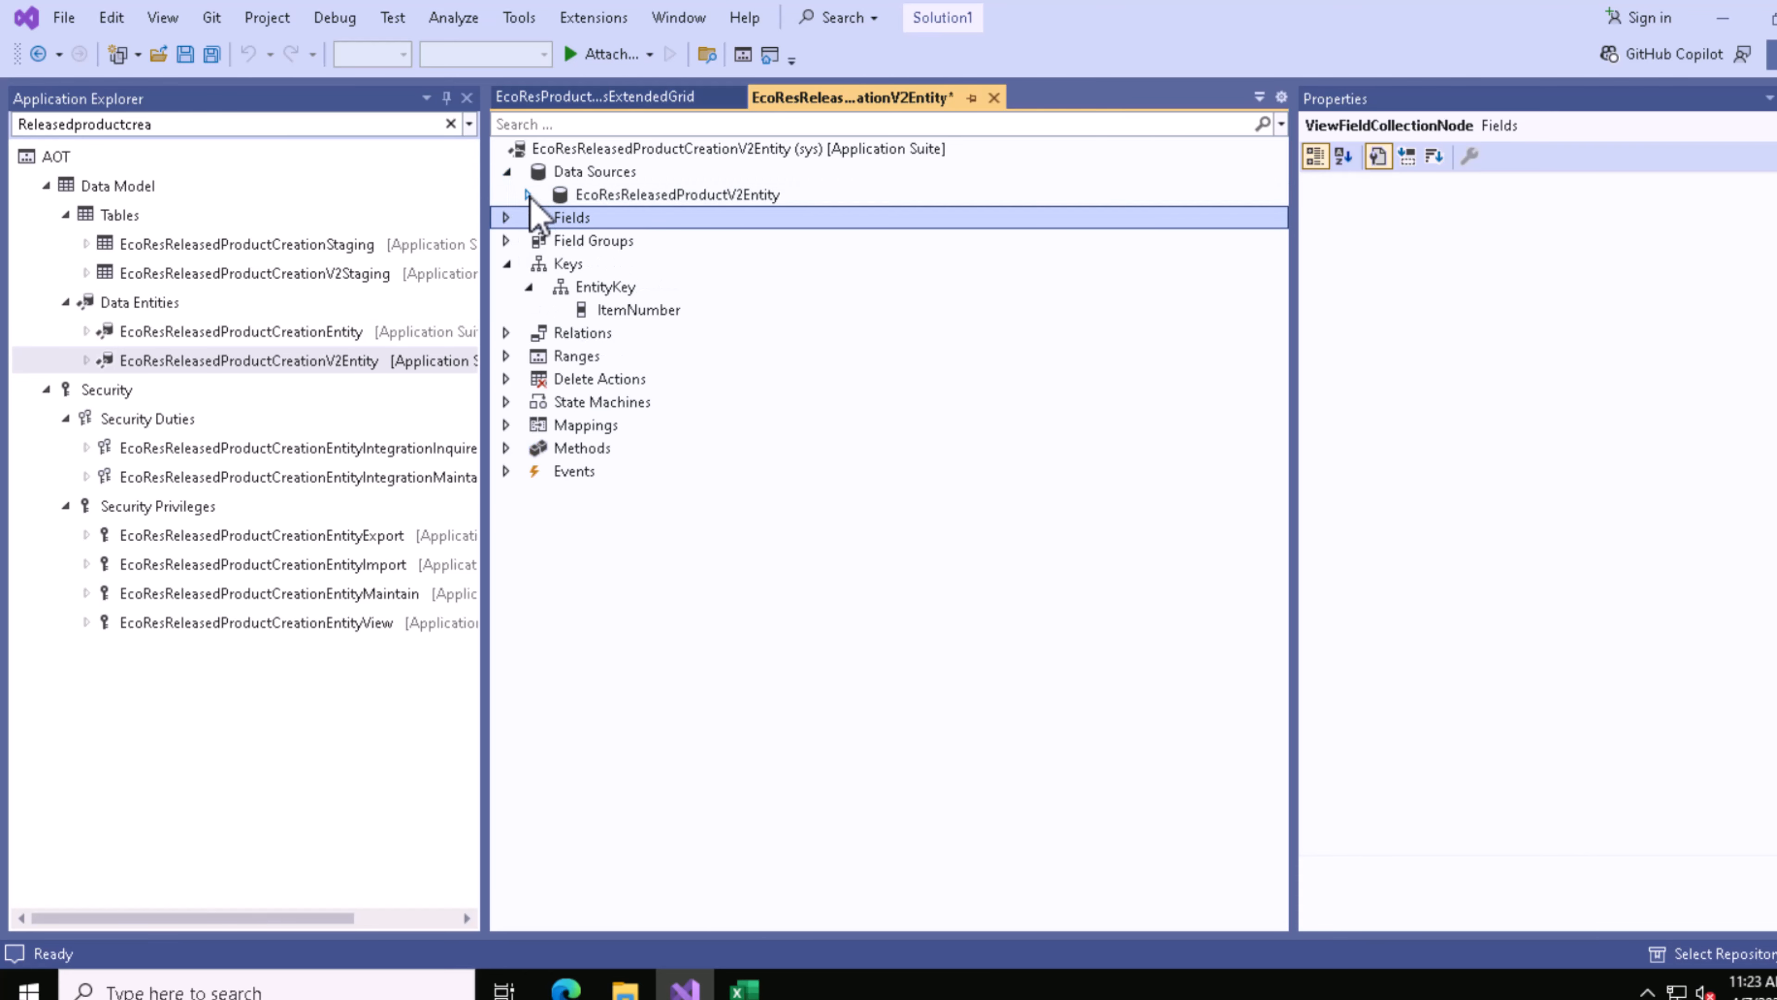
left_click(528, 195)
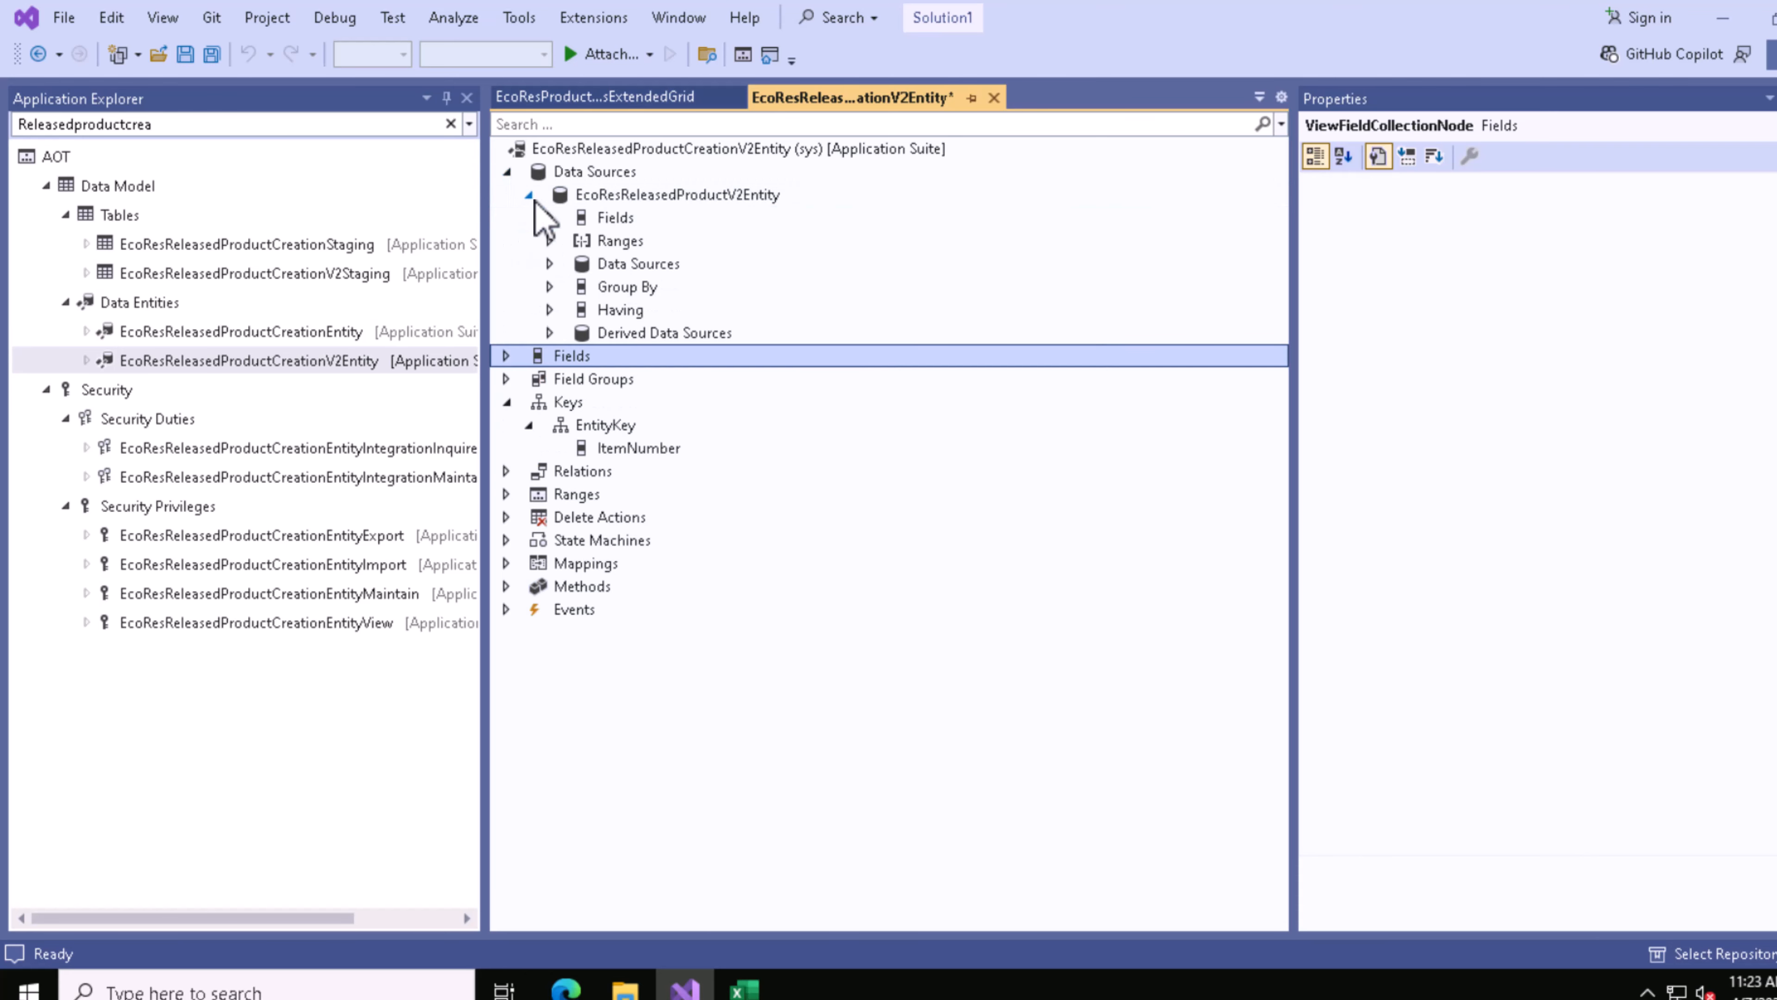
left_click(550, 263)
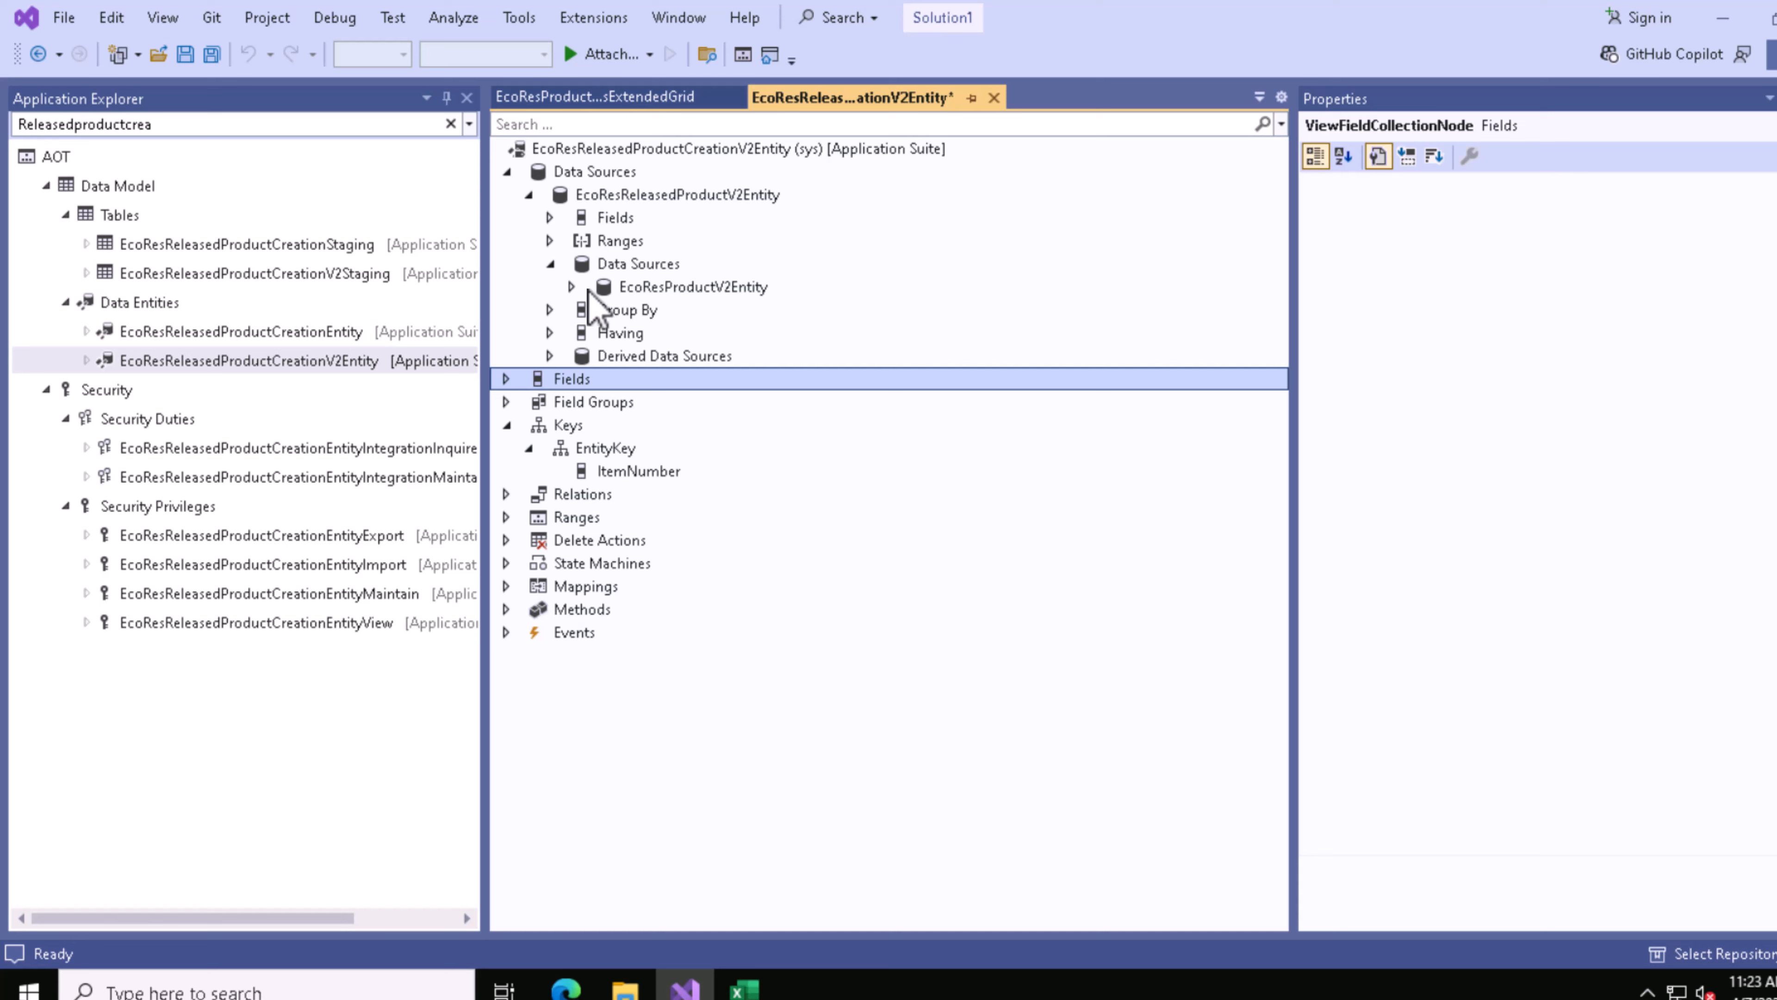
left_click(571, 286)
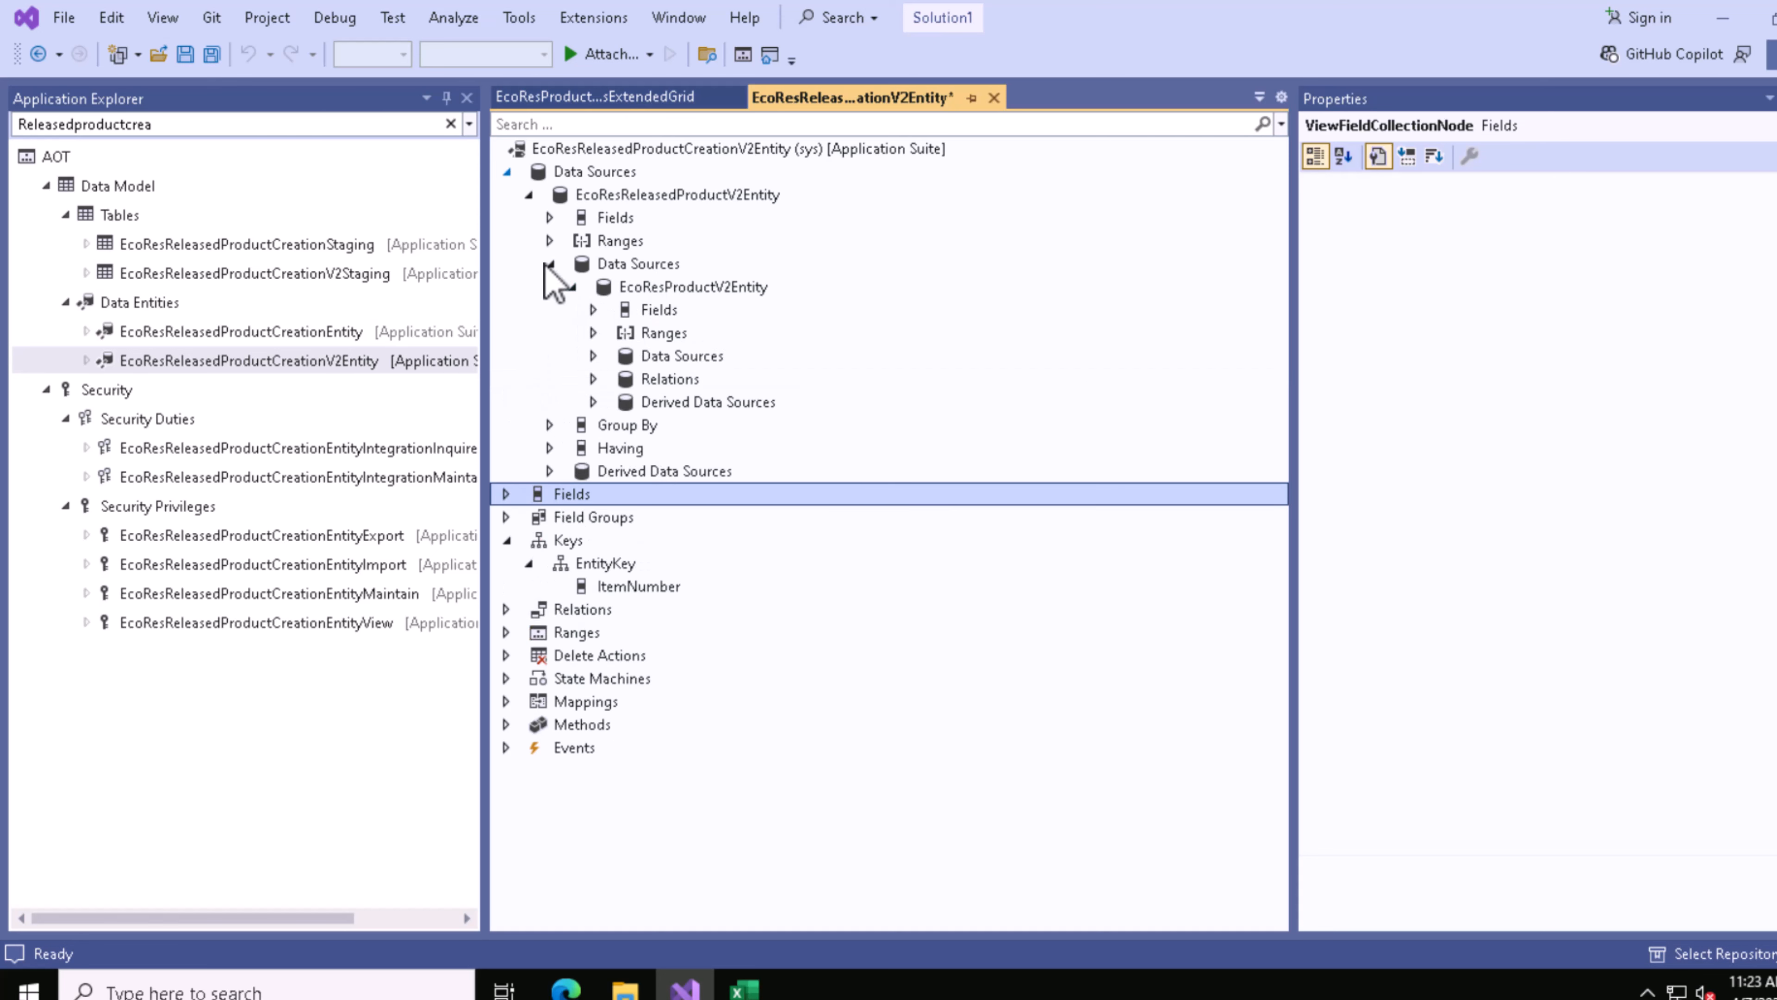
left_click(508, 172)
Step: Review the entity's list of methods and collapse the expanded Keys and Methods nodes
left_click(507, 424)
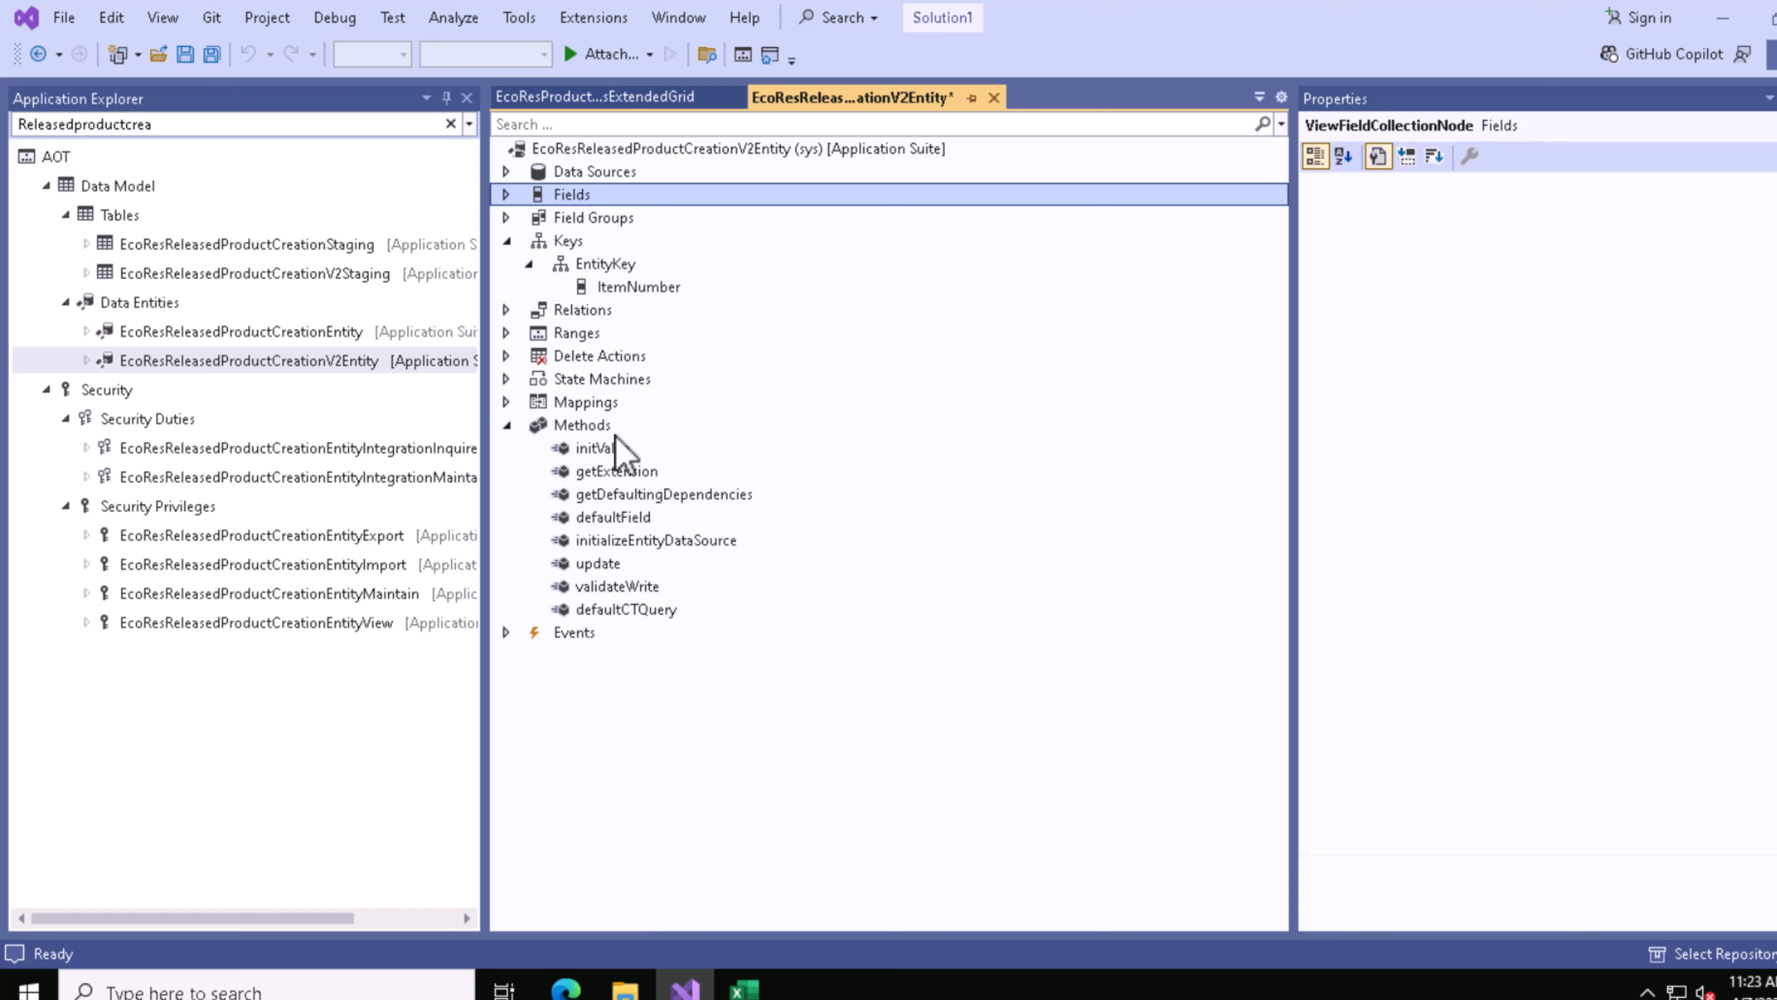
left_click(507, 240)
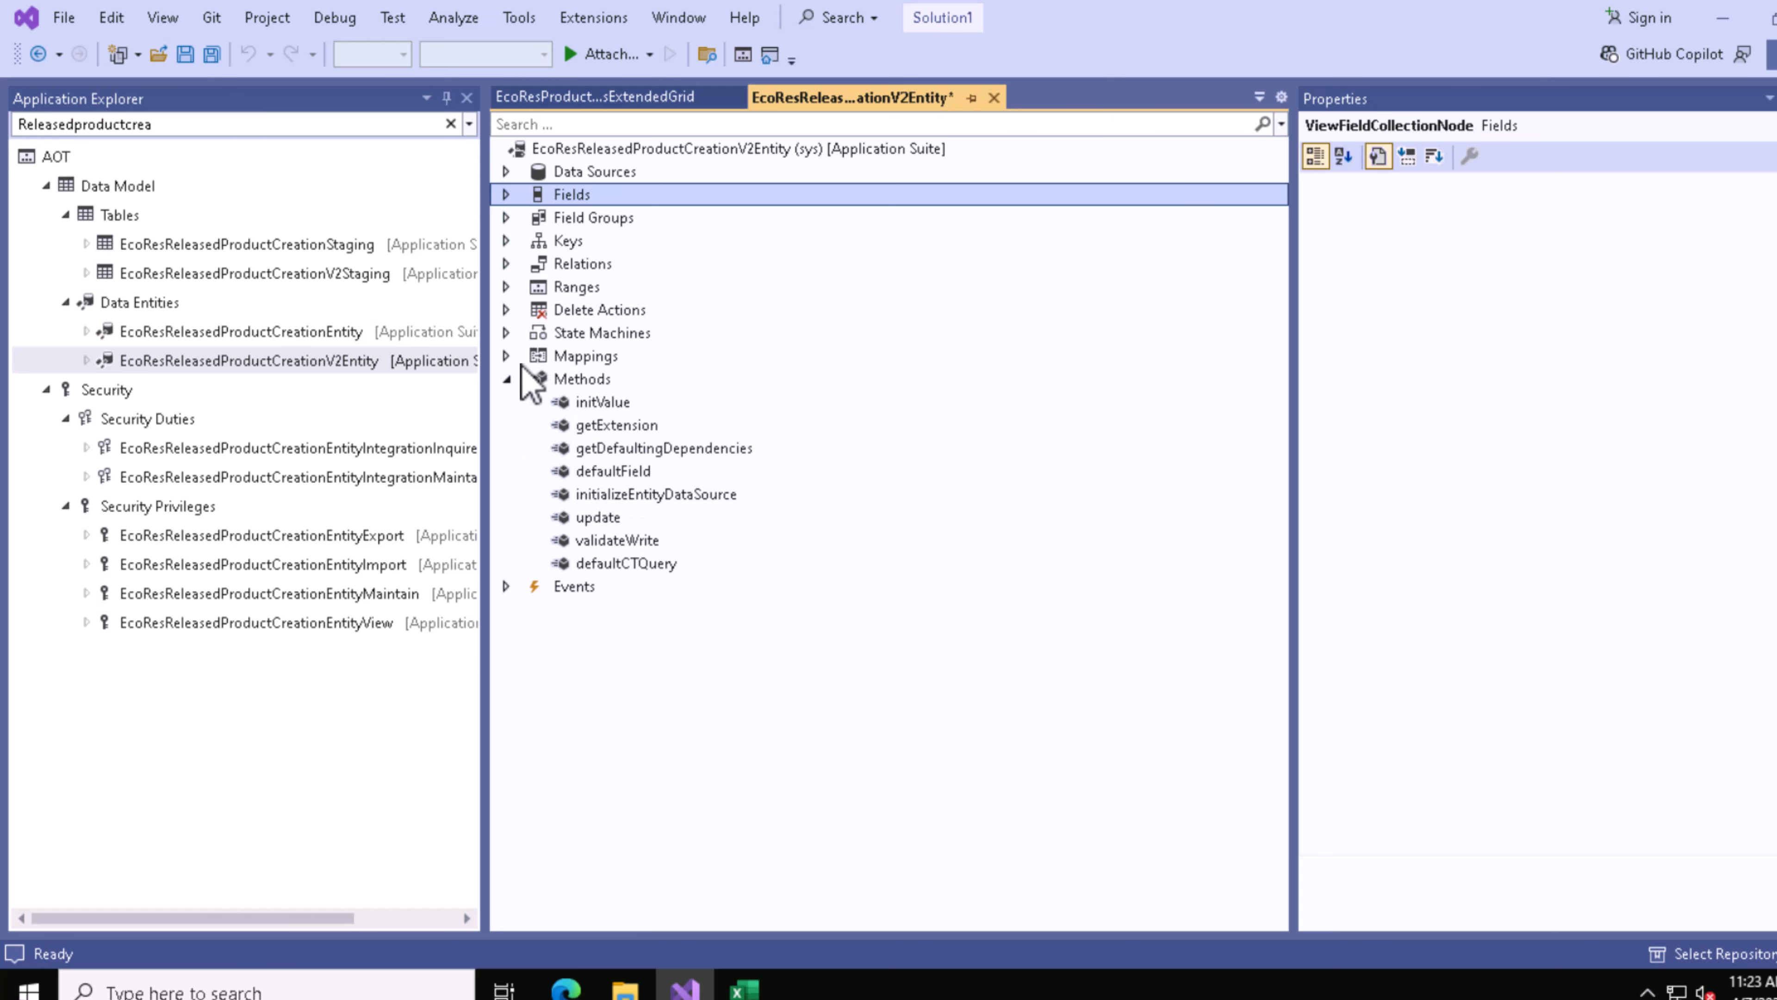
left_click(507, 378)
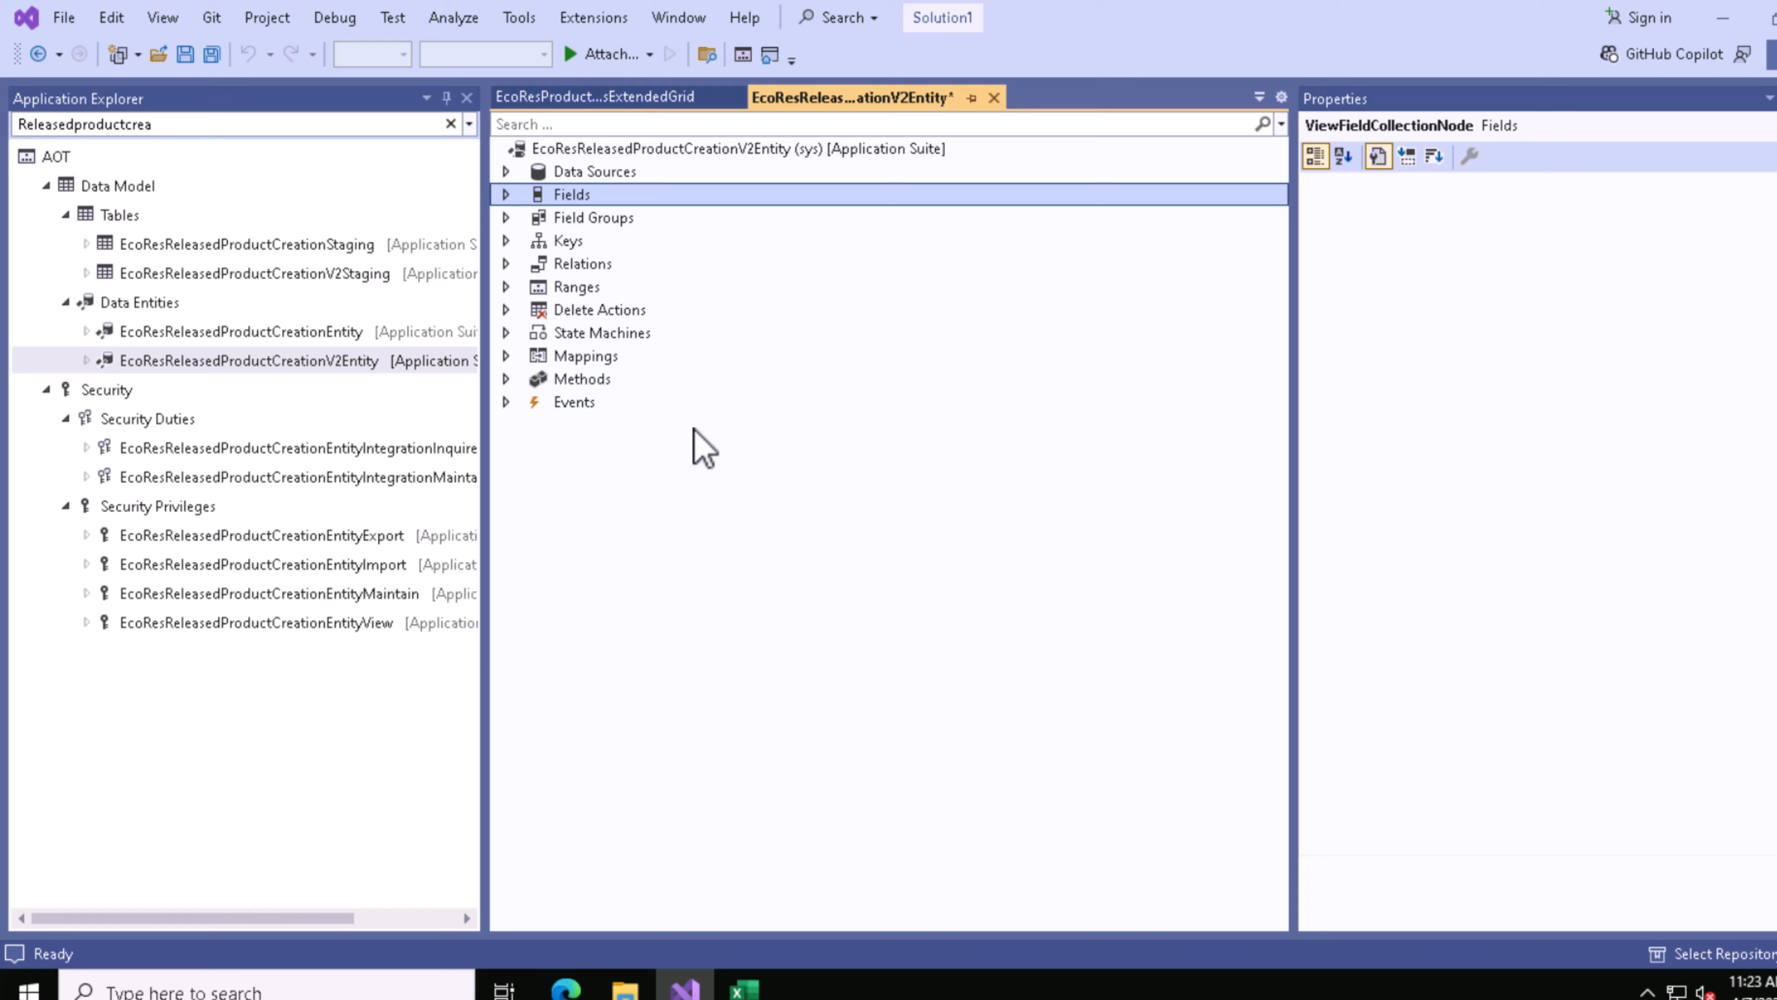
Step: Switch to the browser and return from the entity attributes list to the Data management workspace
key("alt+Tab")
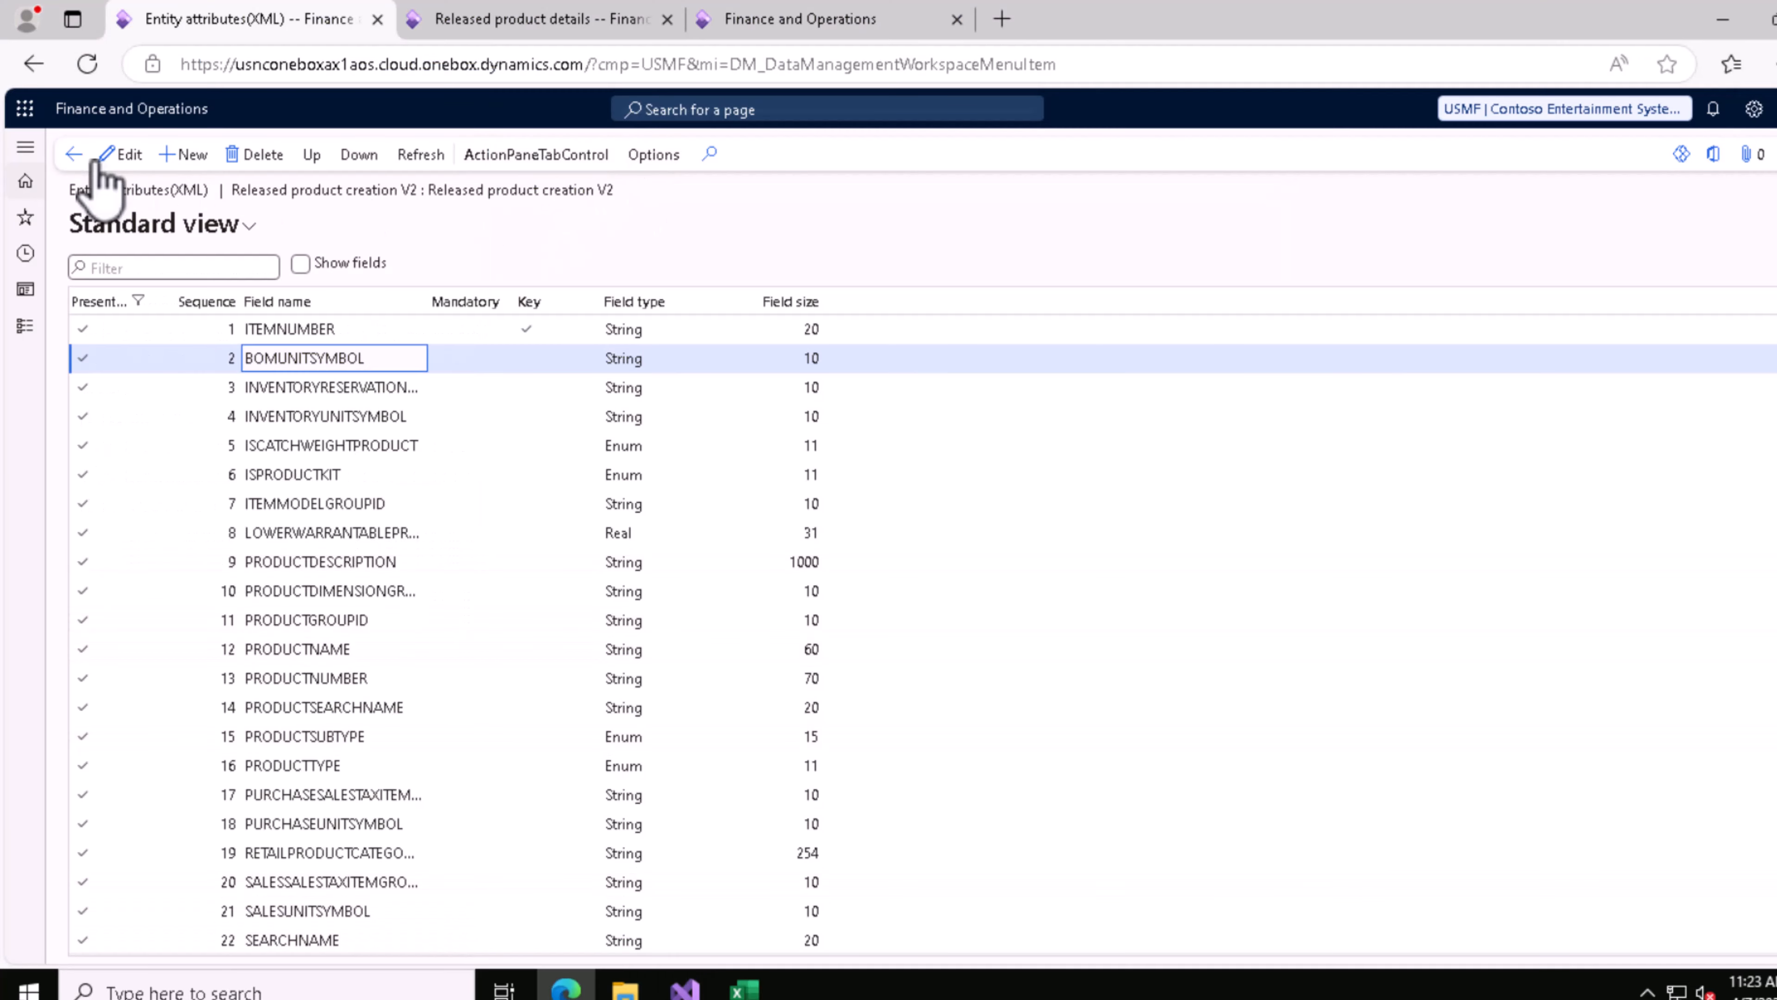
left_click(73, 154)
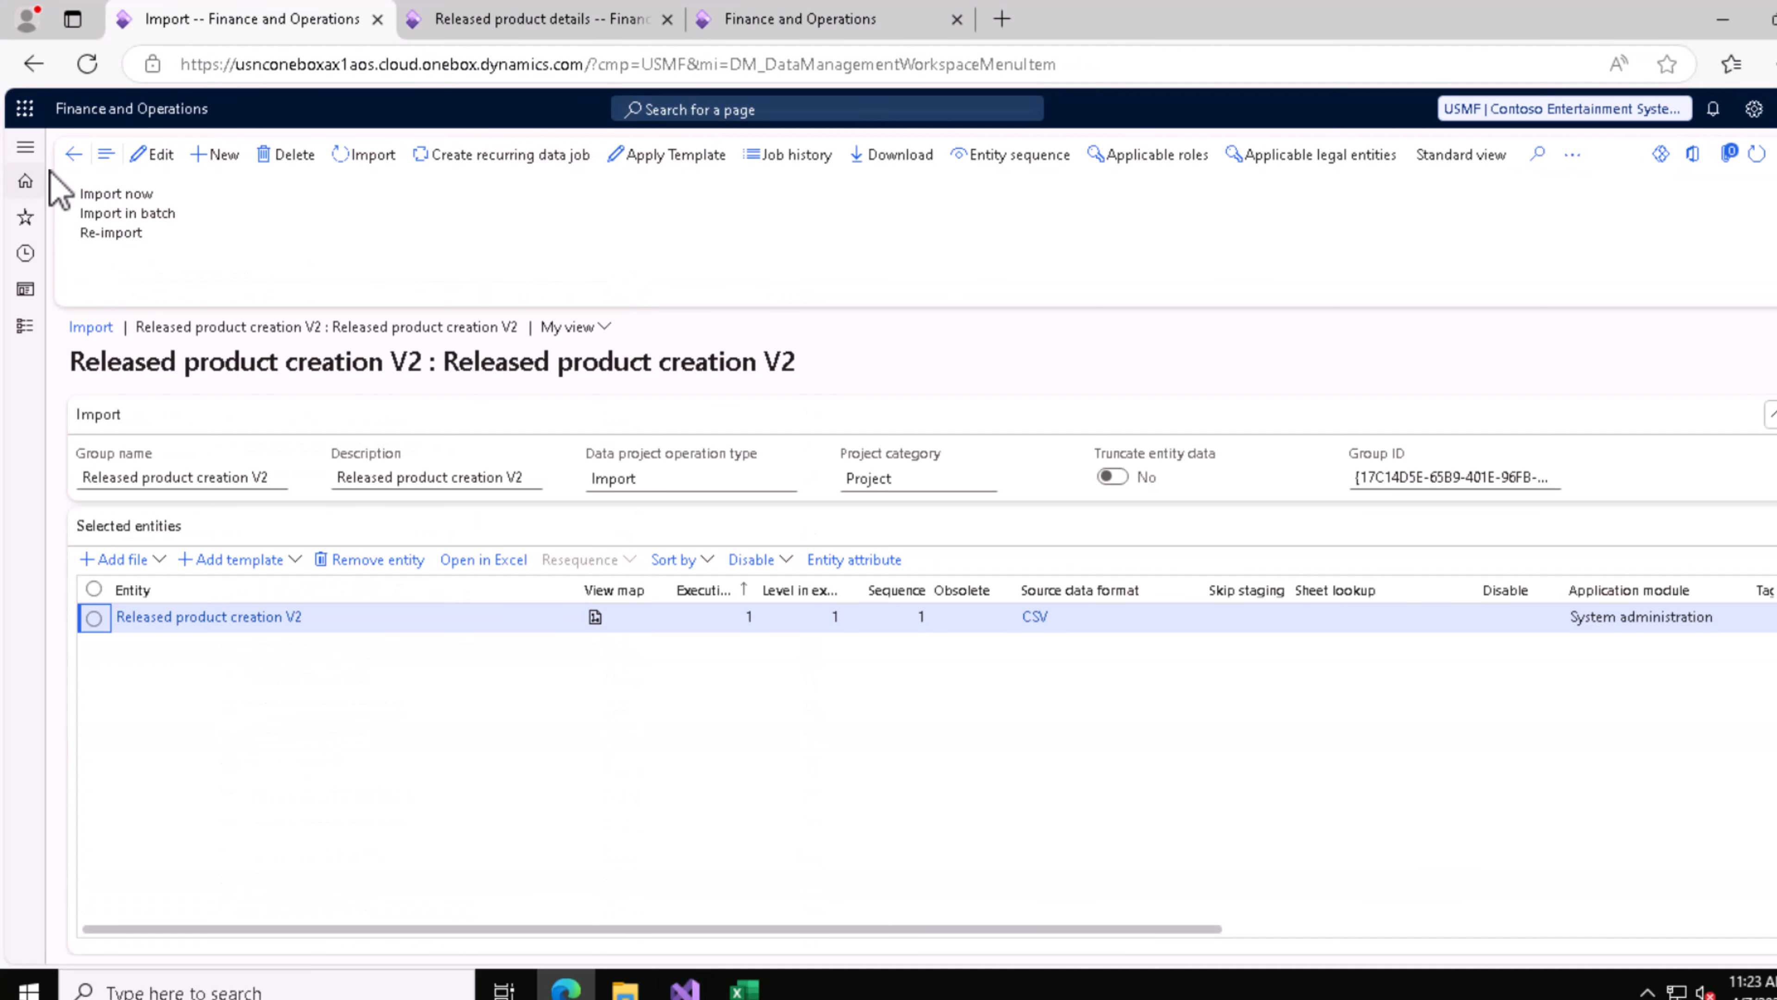
left_click(73, 155)
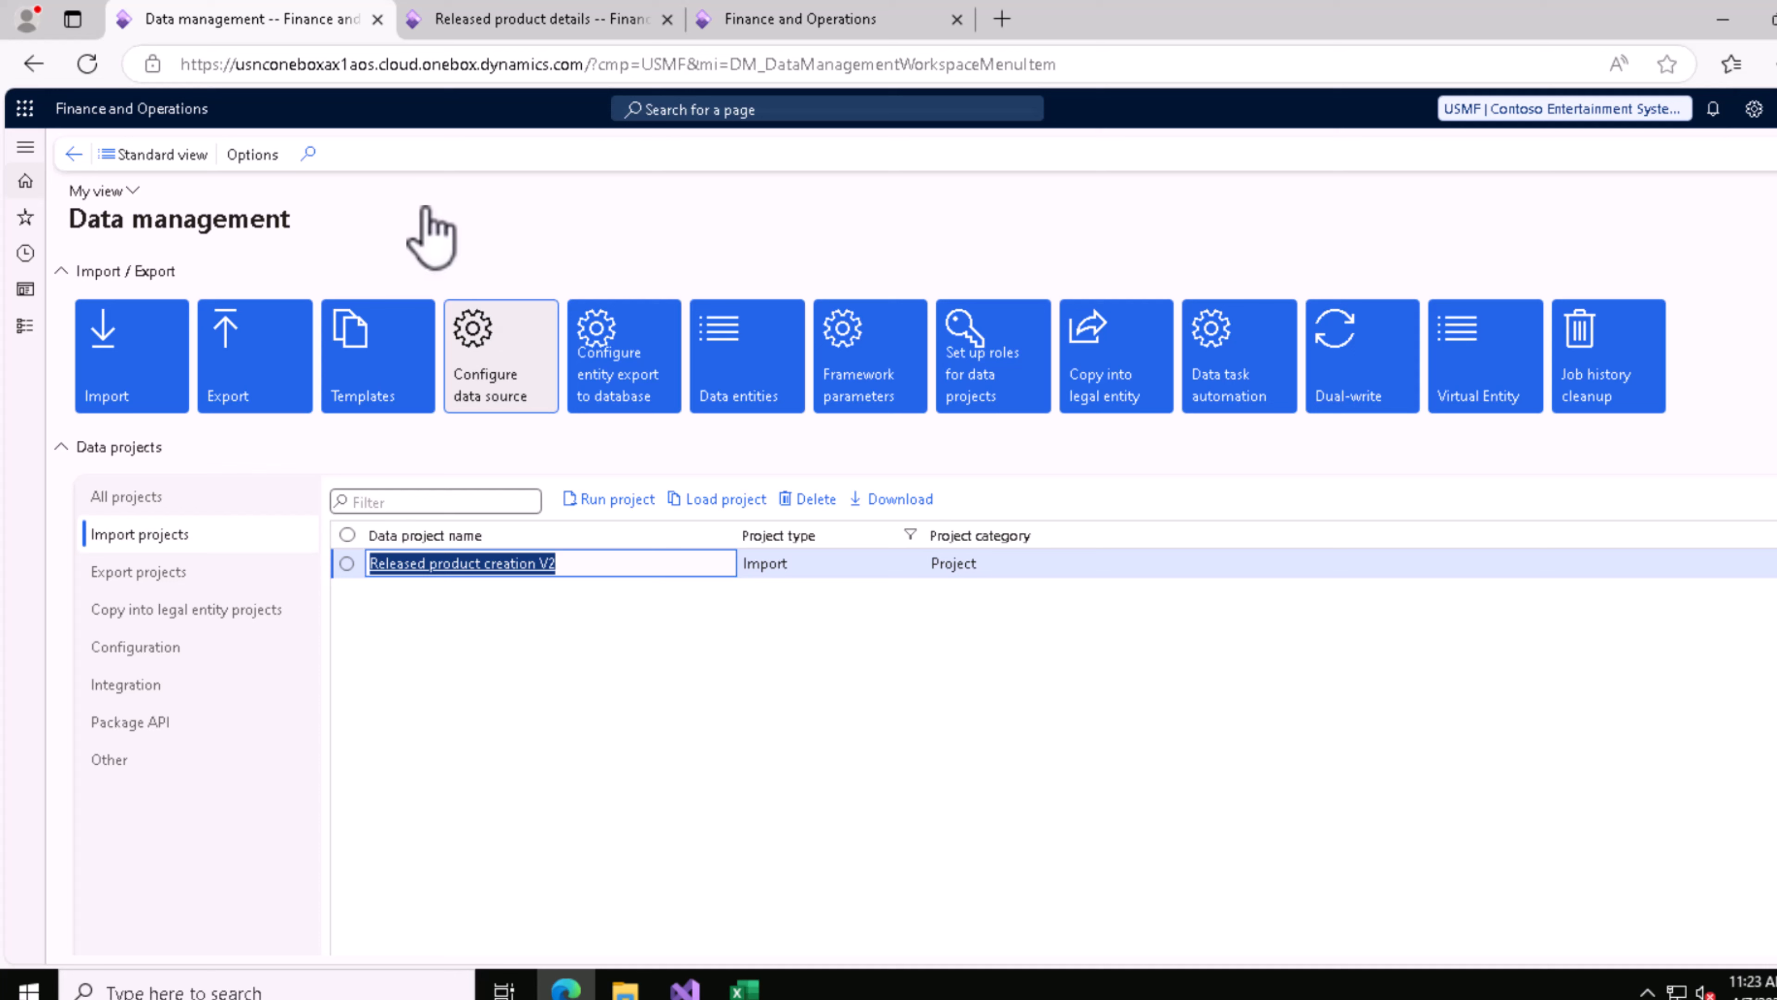